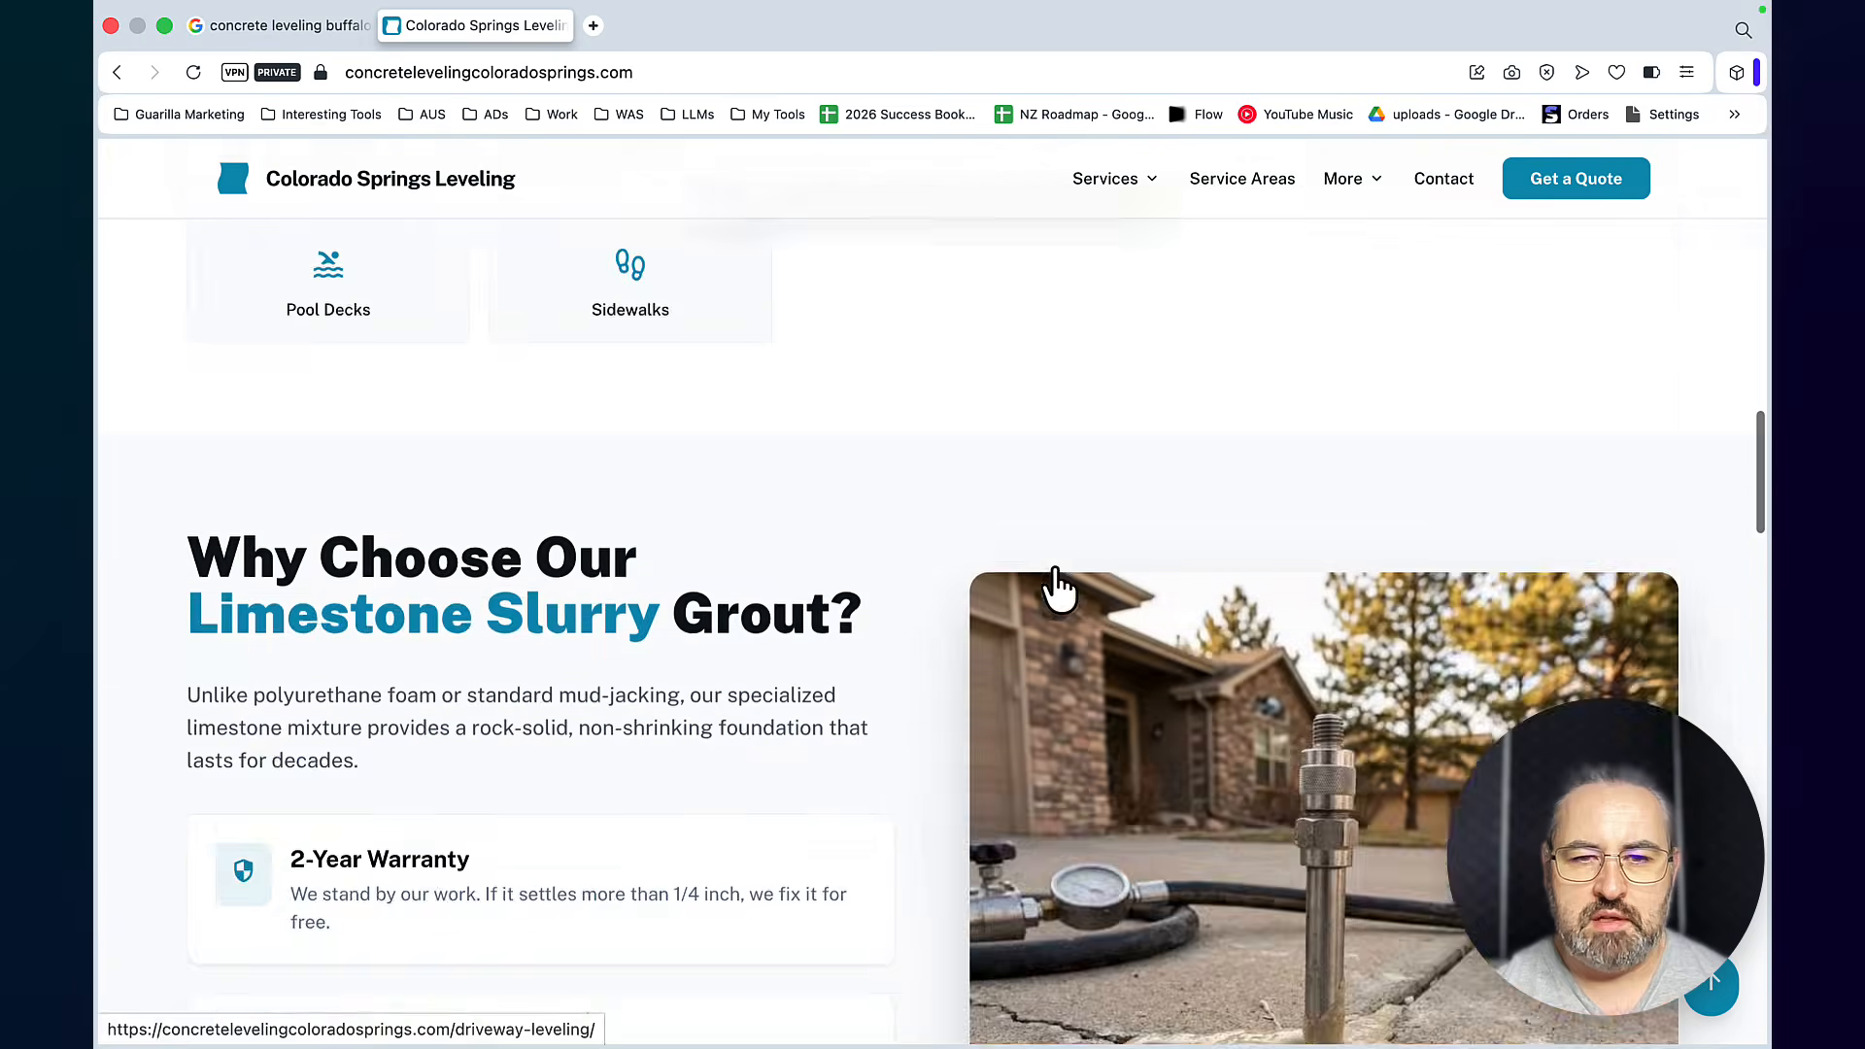
# From the Google results for 'concrete leveling buffalo', open concretelevelingbuffalo.com and scroll its page
pyautogui.scroll(20, 1058, 577)
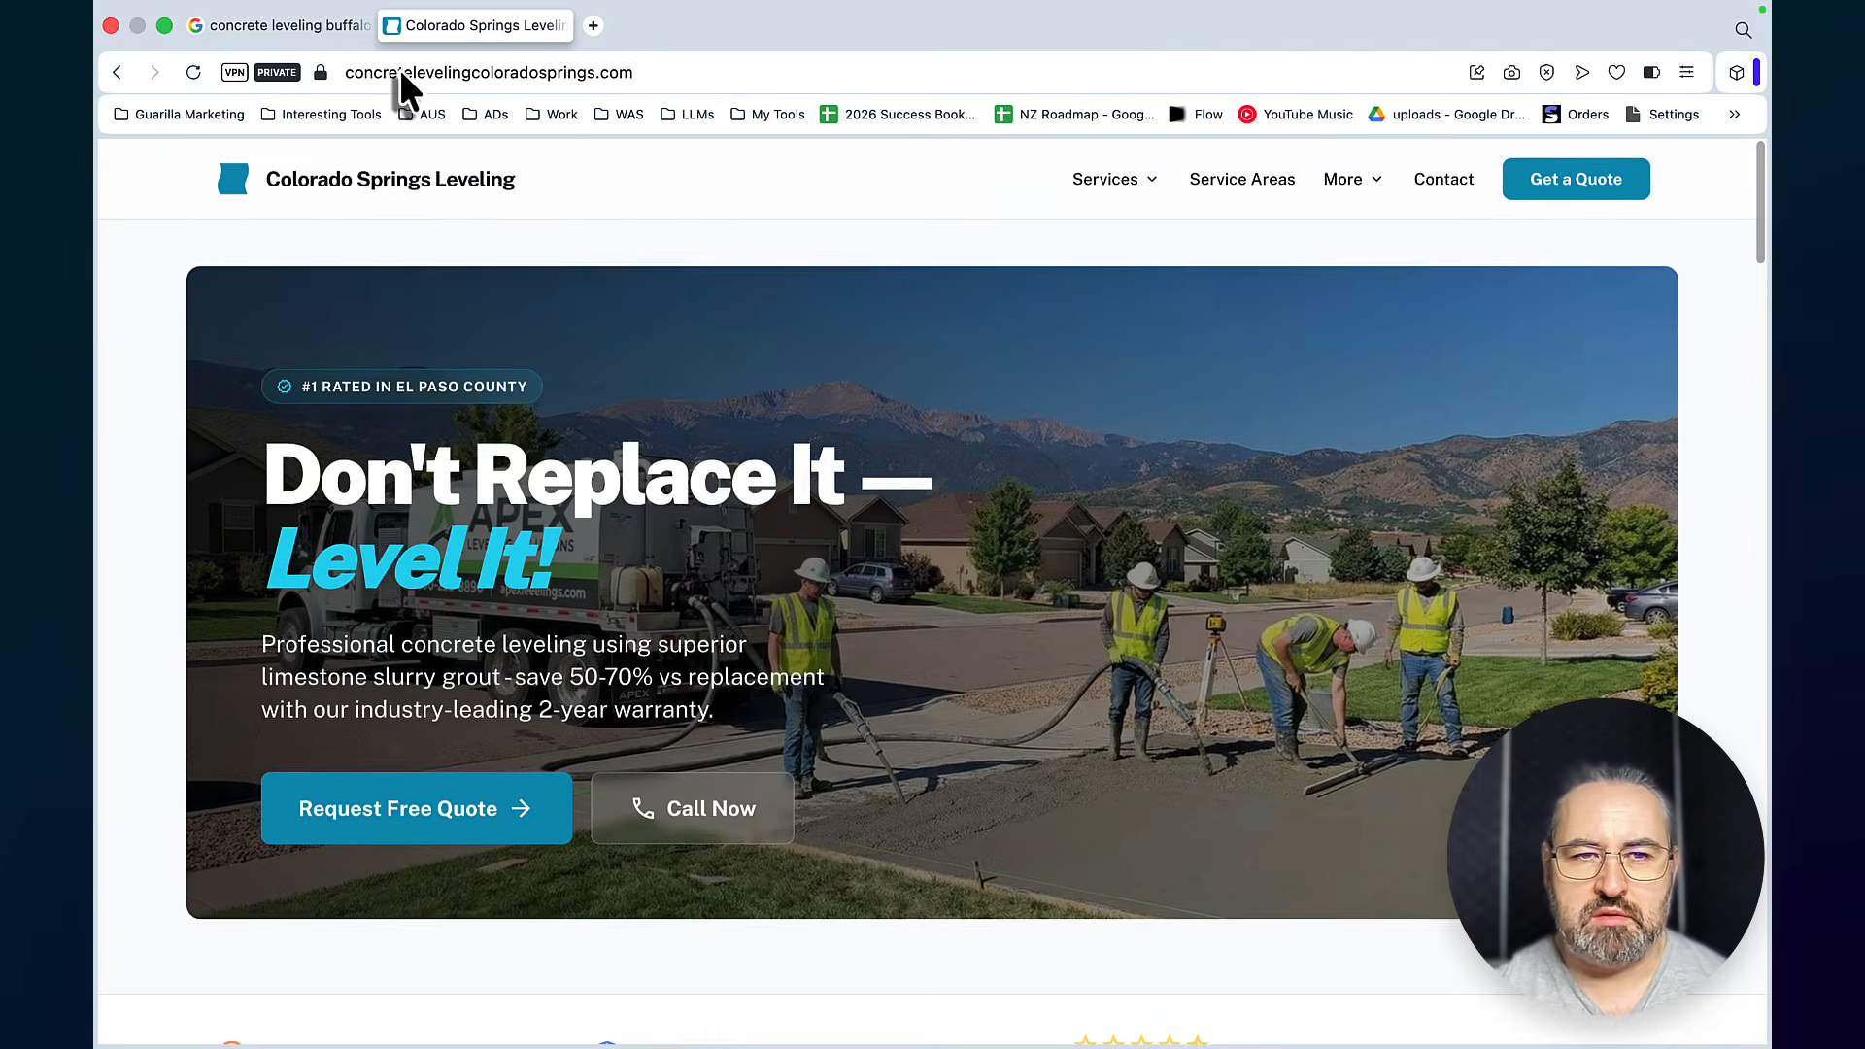
pyautogui.click(292, 26)
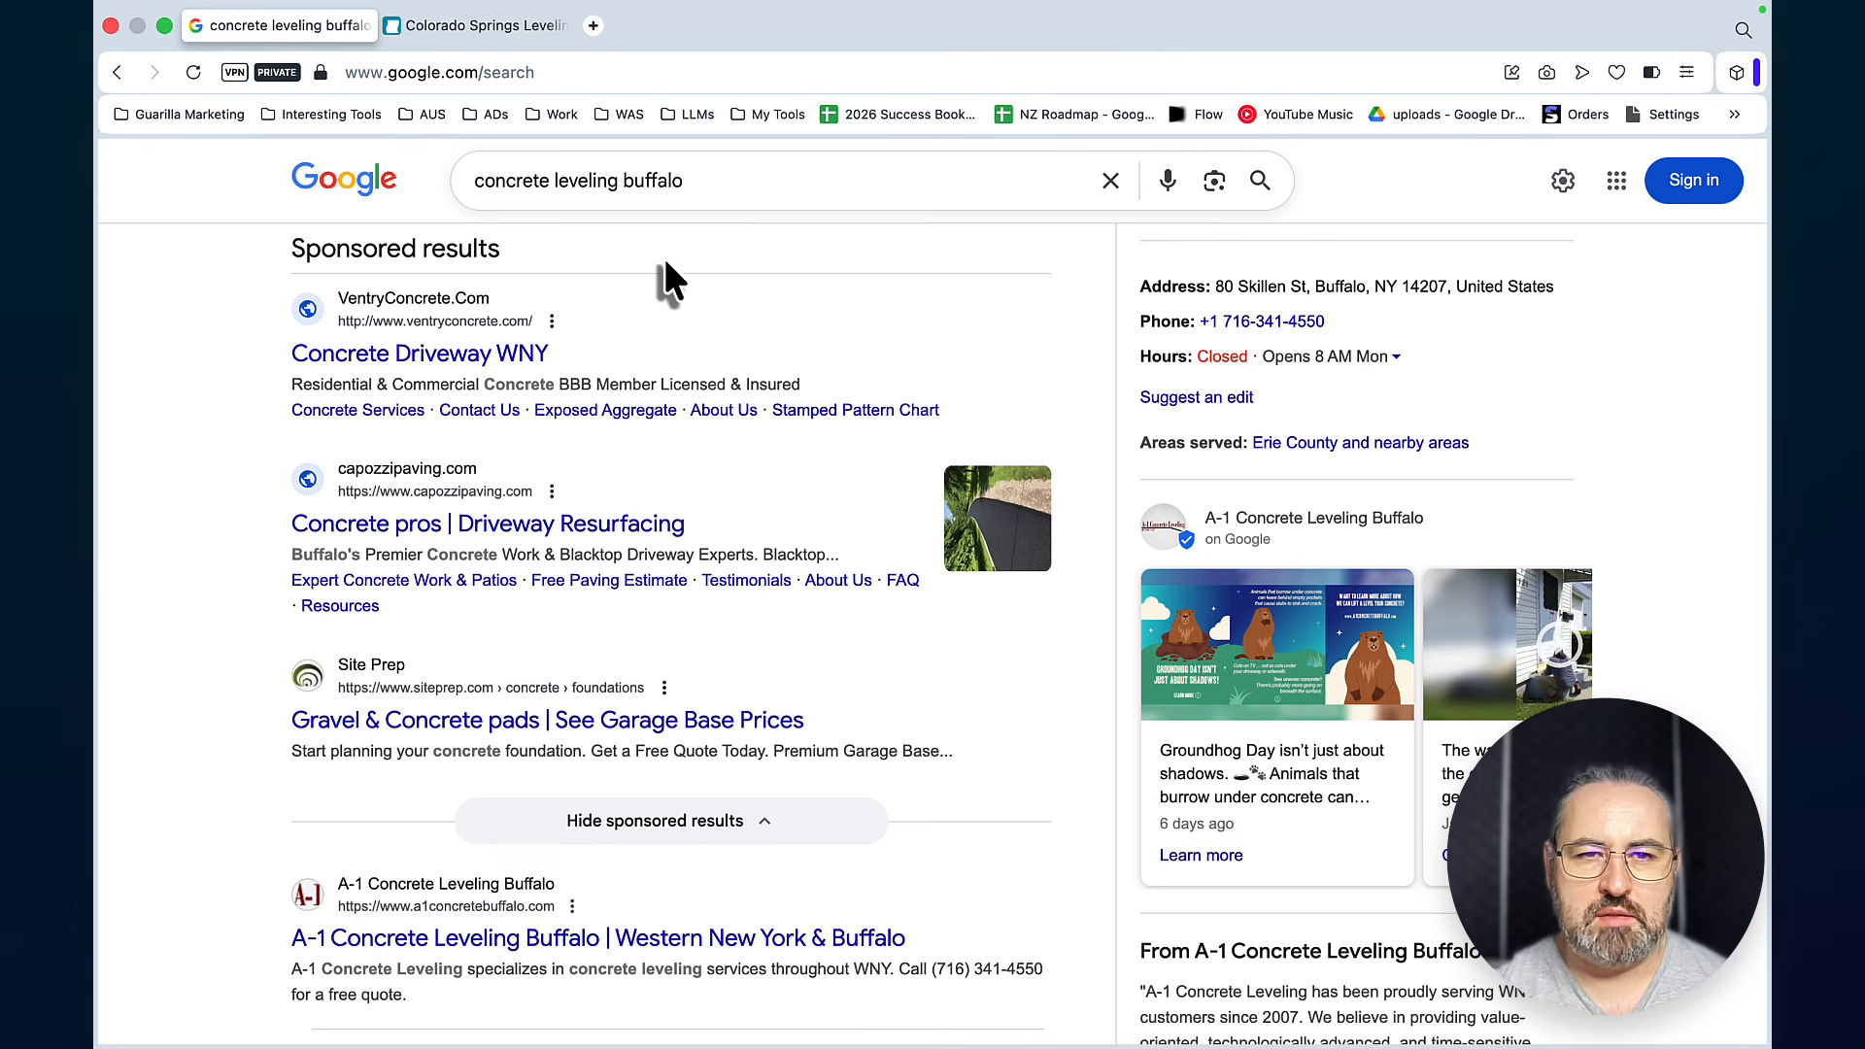
pyautogui.scroll(-5, 580, 233)
pyautogui.scroll(-1, 580, 214)
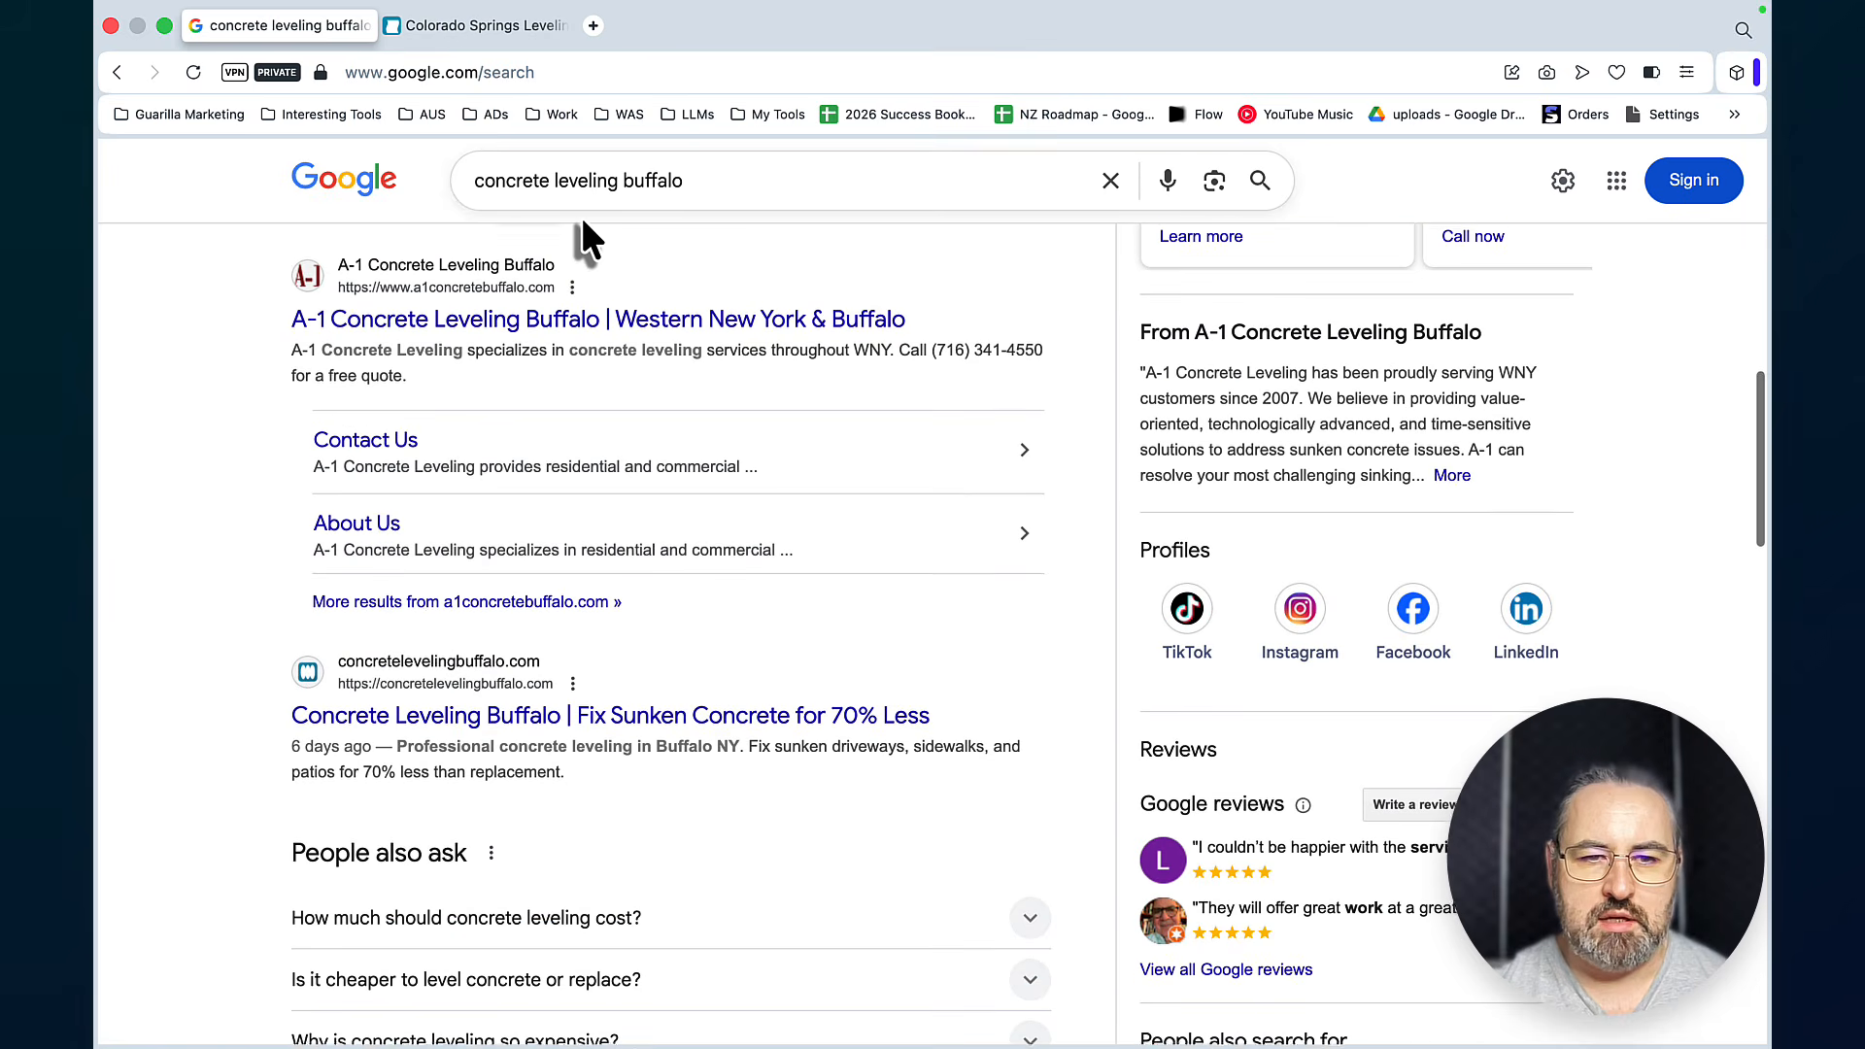
pyautogui.click(410, 719)
pyautogui.scroll(-20, 947, 525)
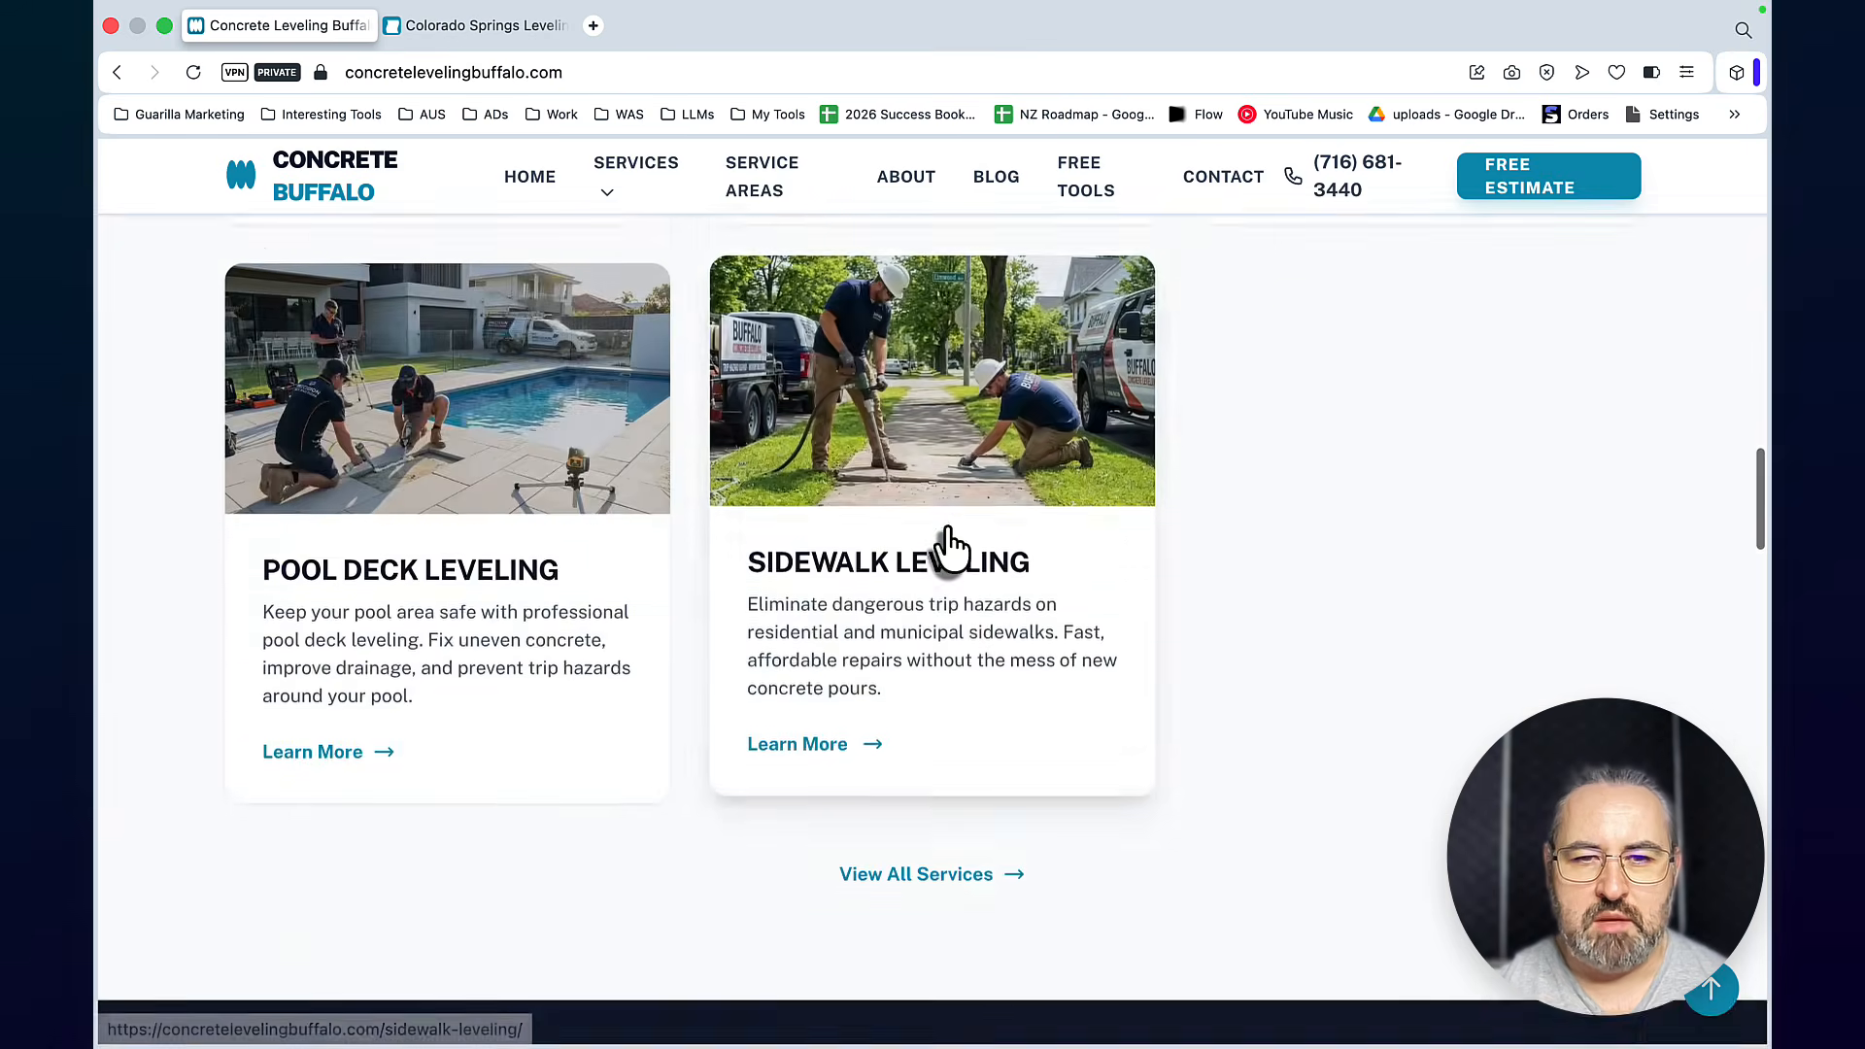
pyautogui.scroll(-5, 949, 530)
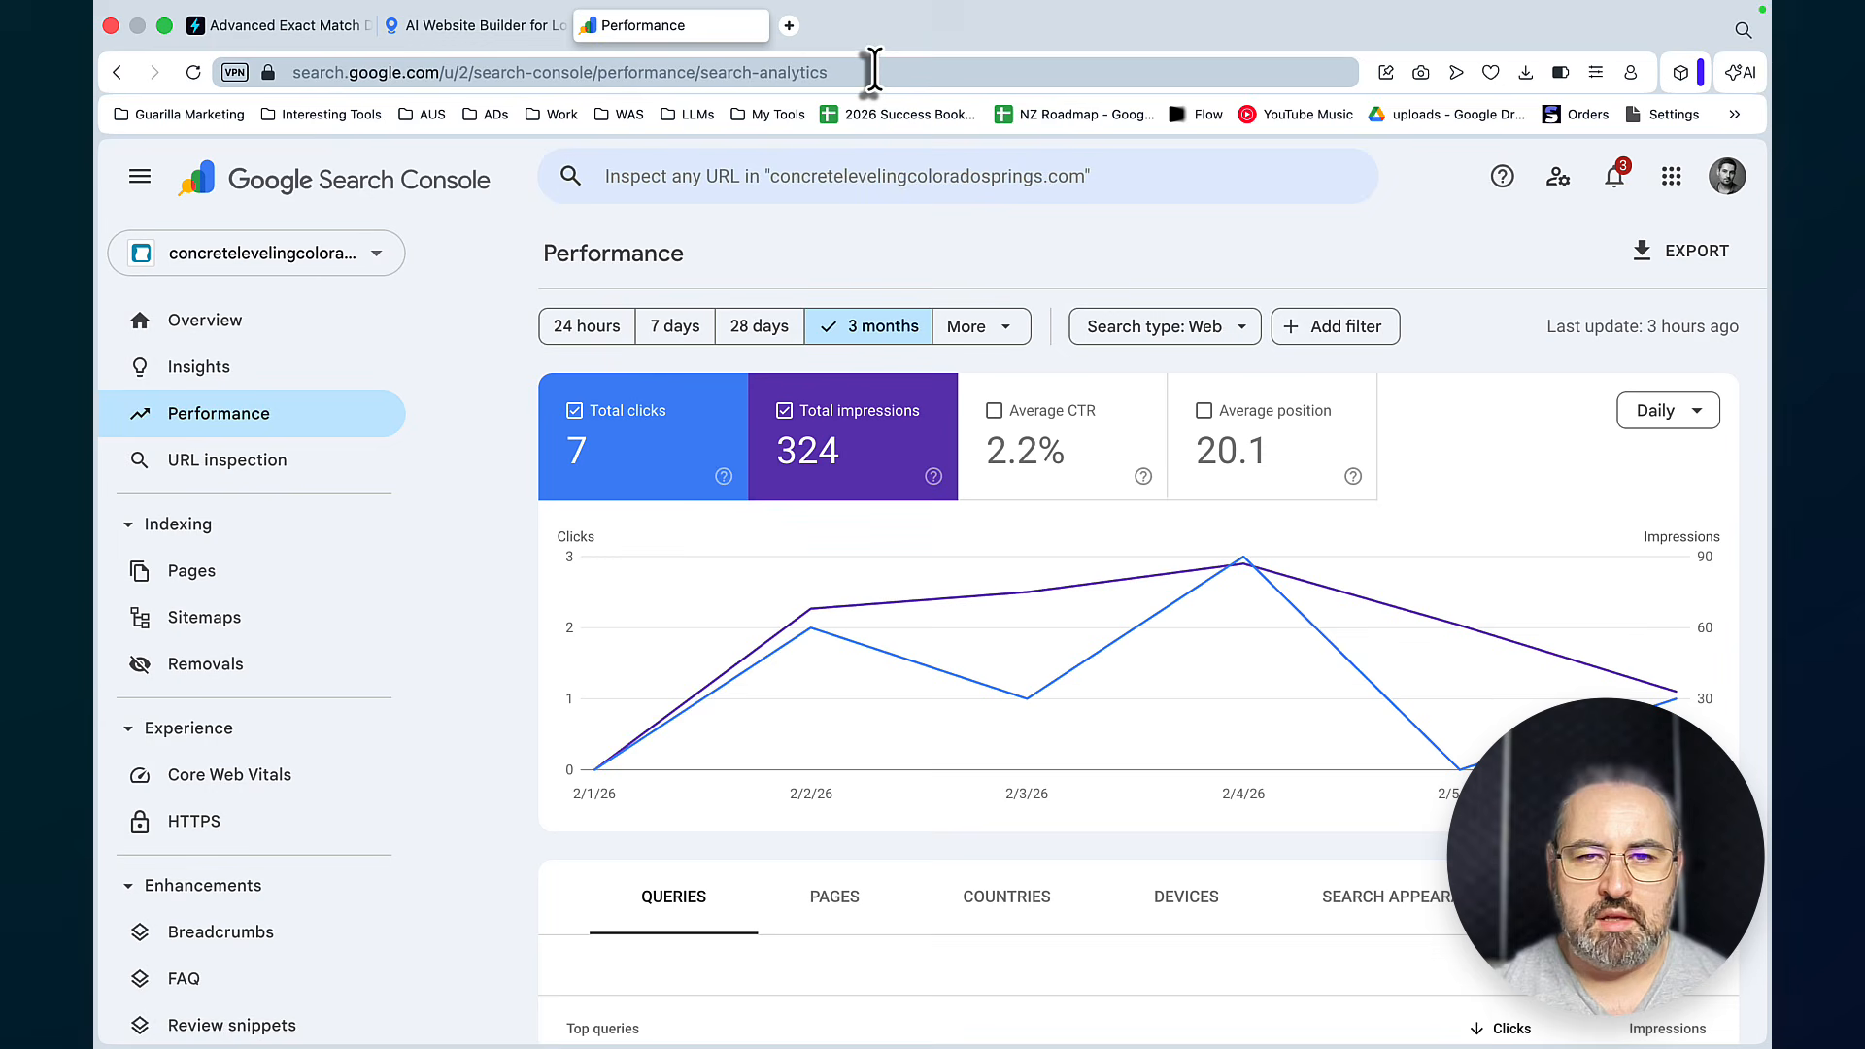
pyautogui.click(873, 70)
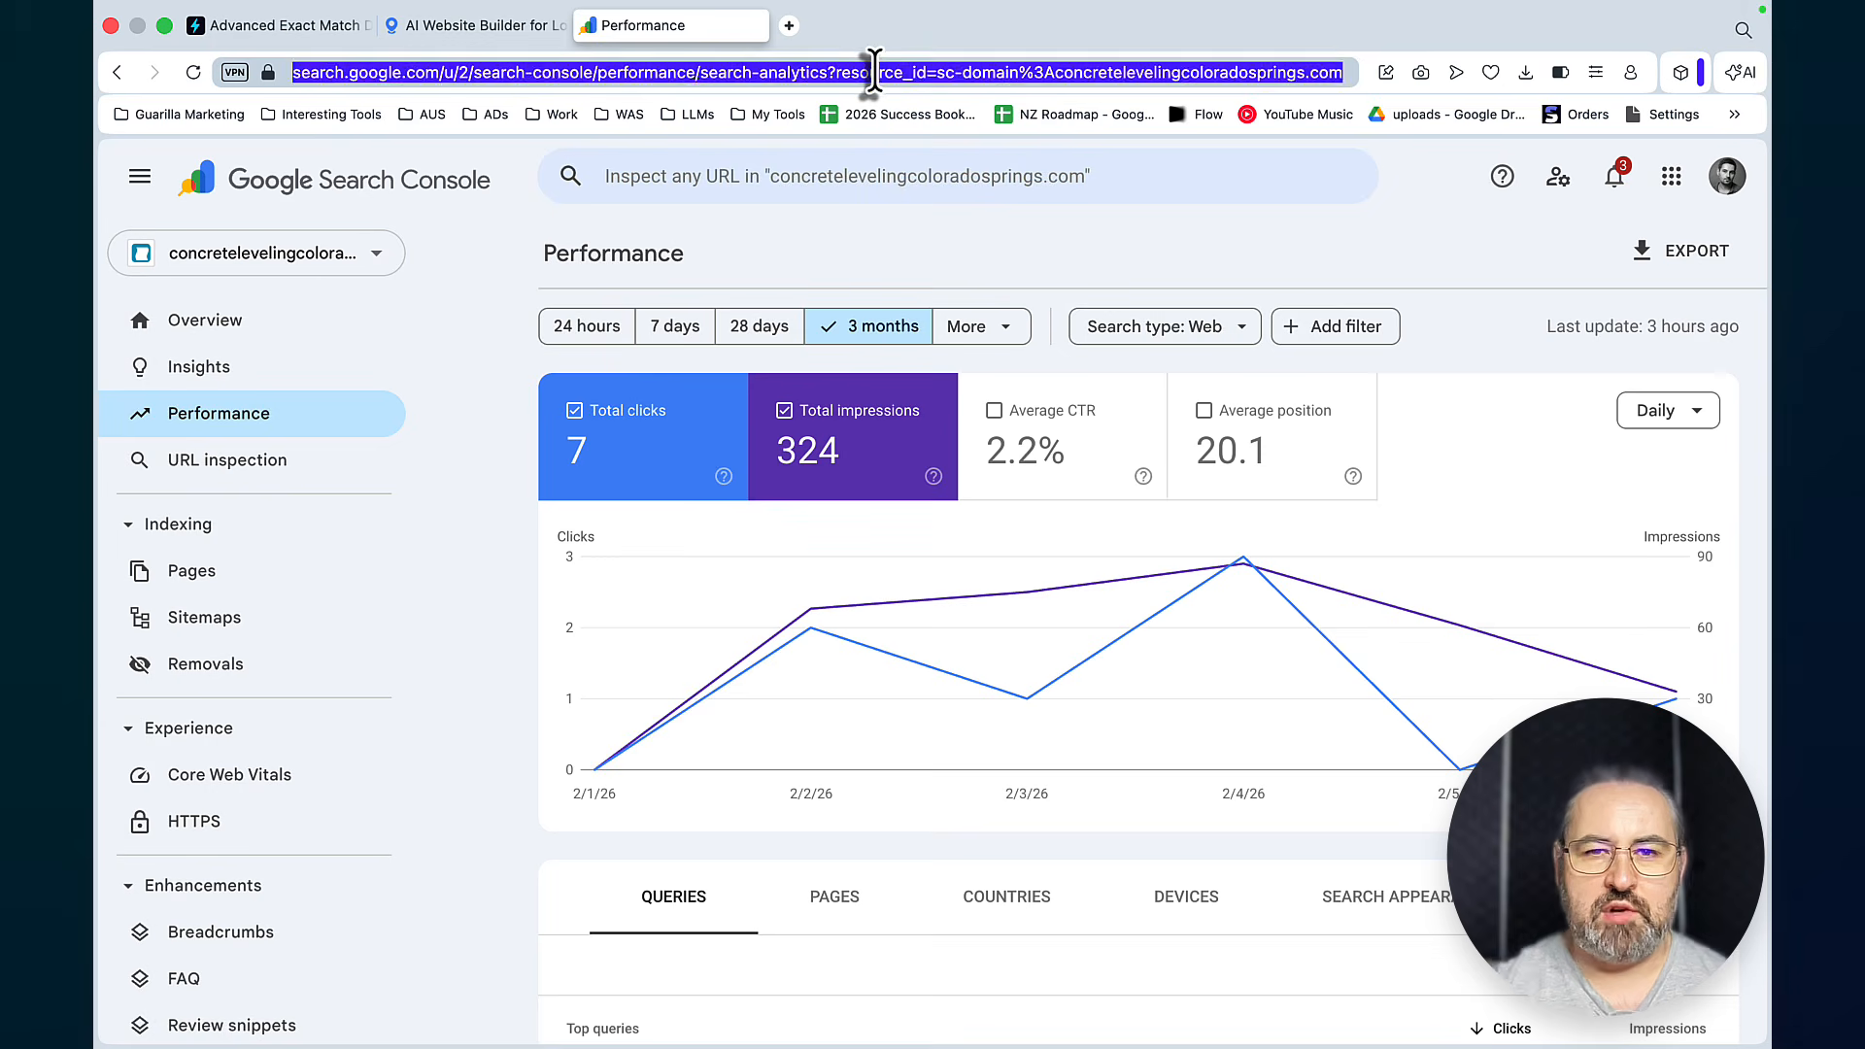
pyautogui.press('Return')
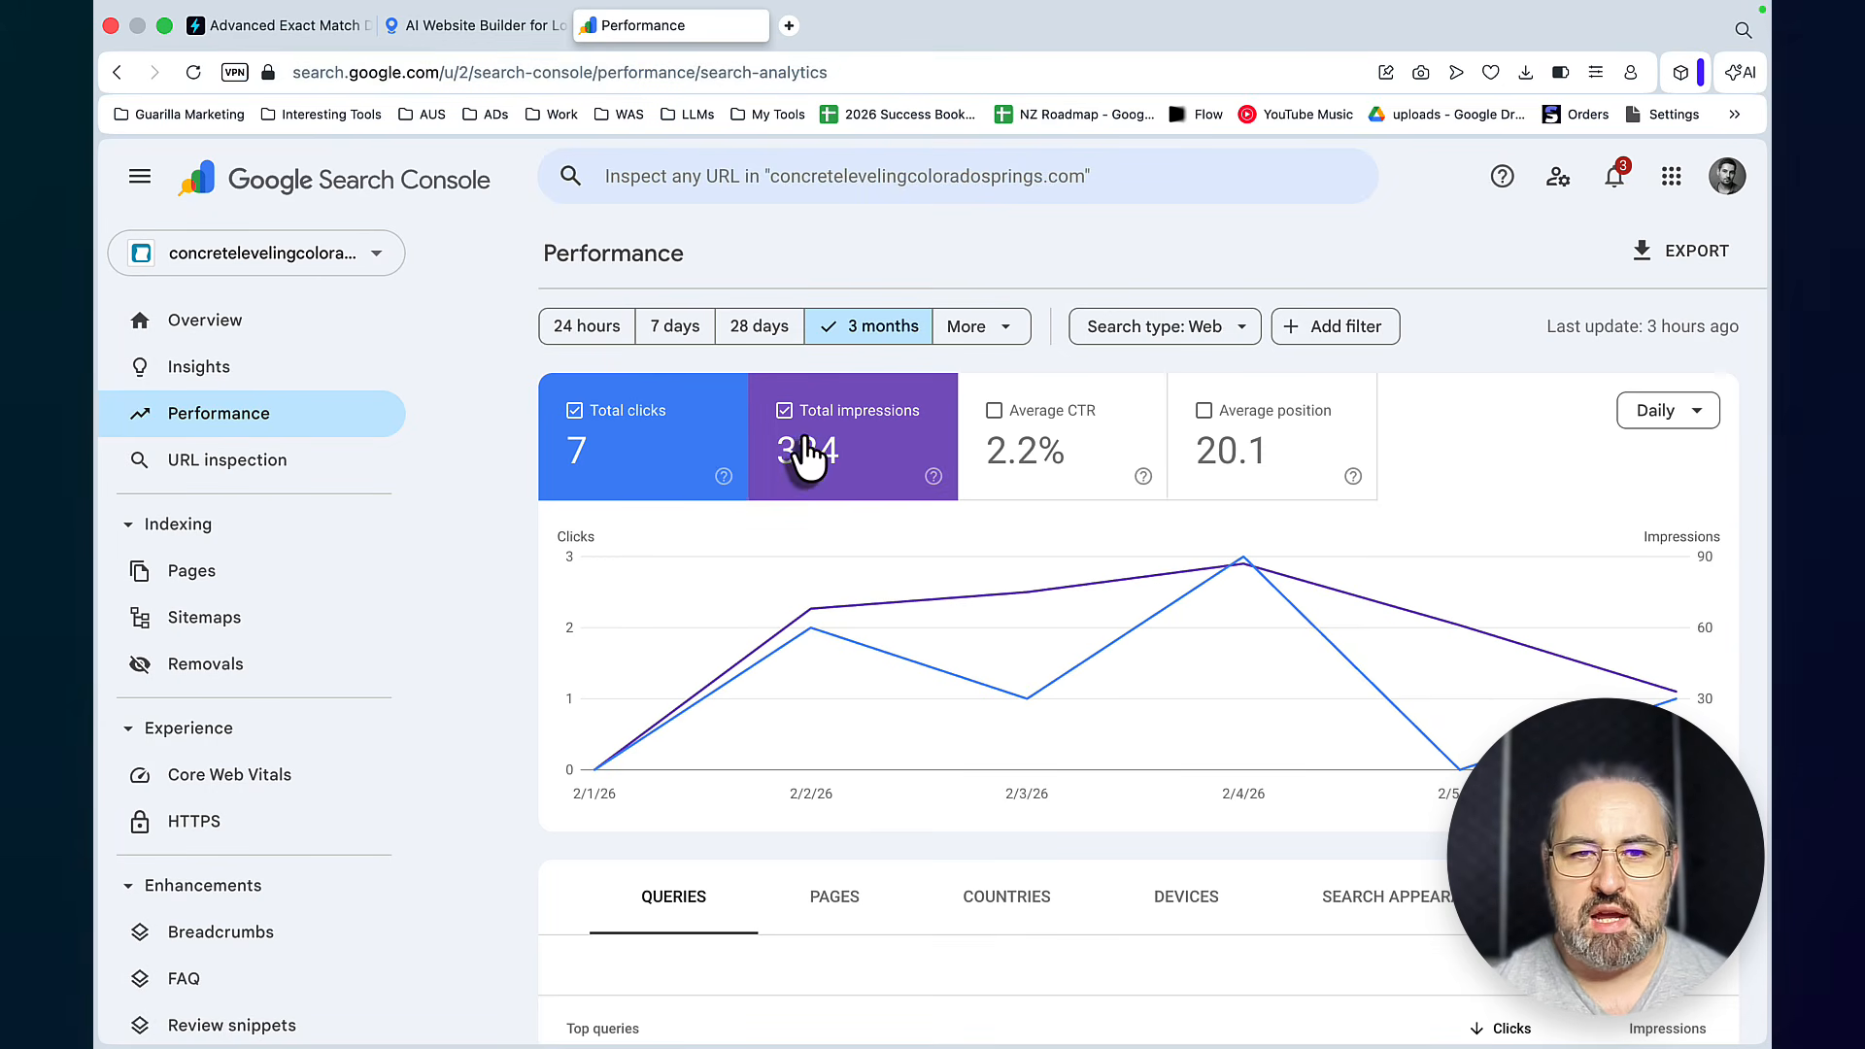
pyautogui.scroll(-5, 755, 480)
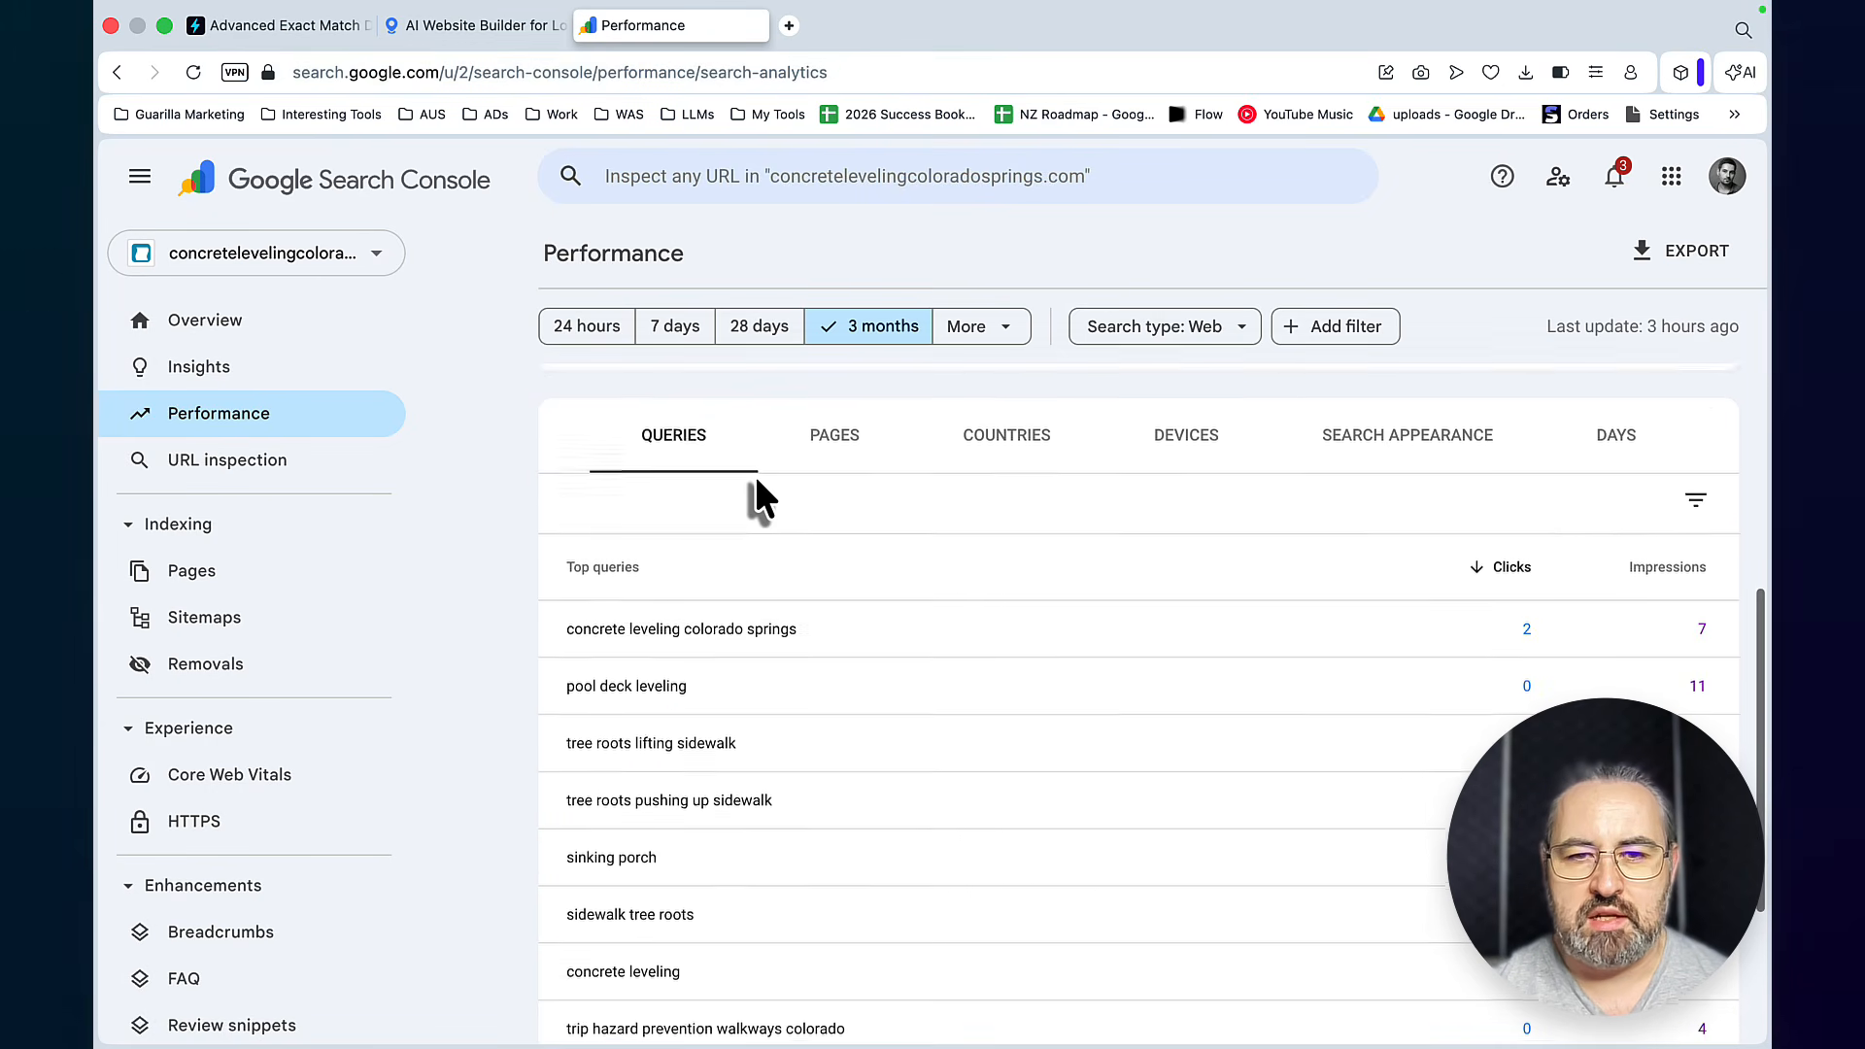
pyautogui.scroll(3, 755, 481)
pyautogui.scroll(-5, 757, 479)
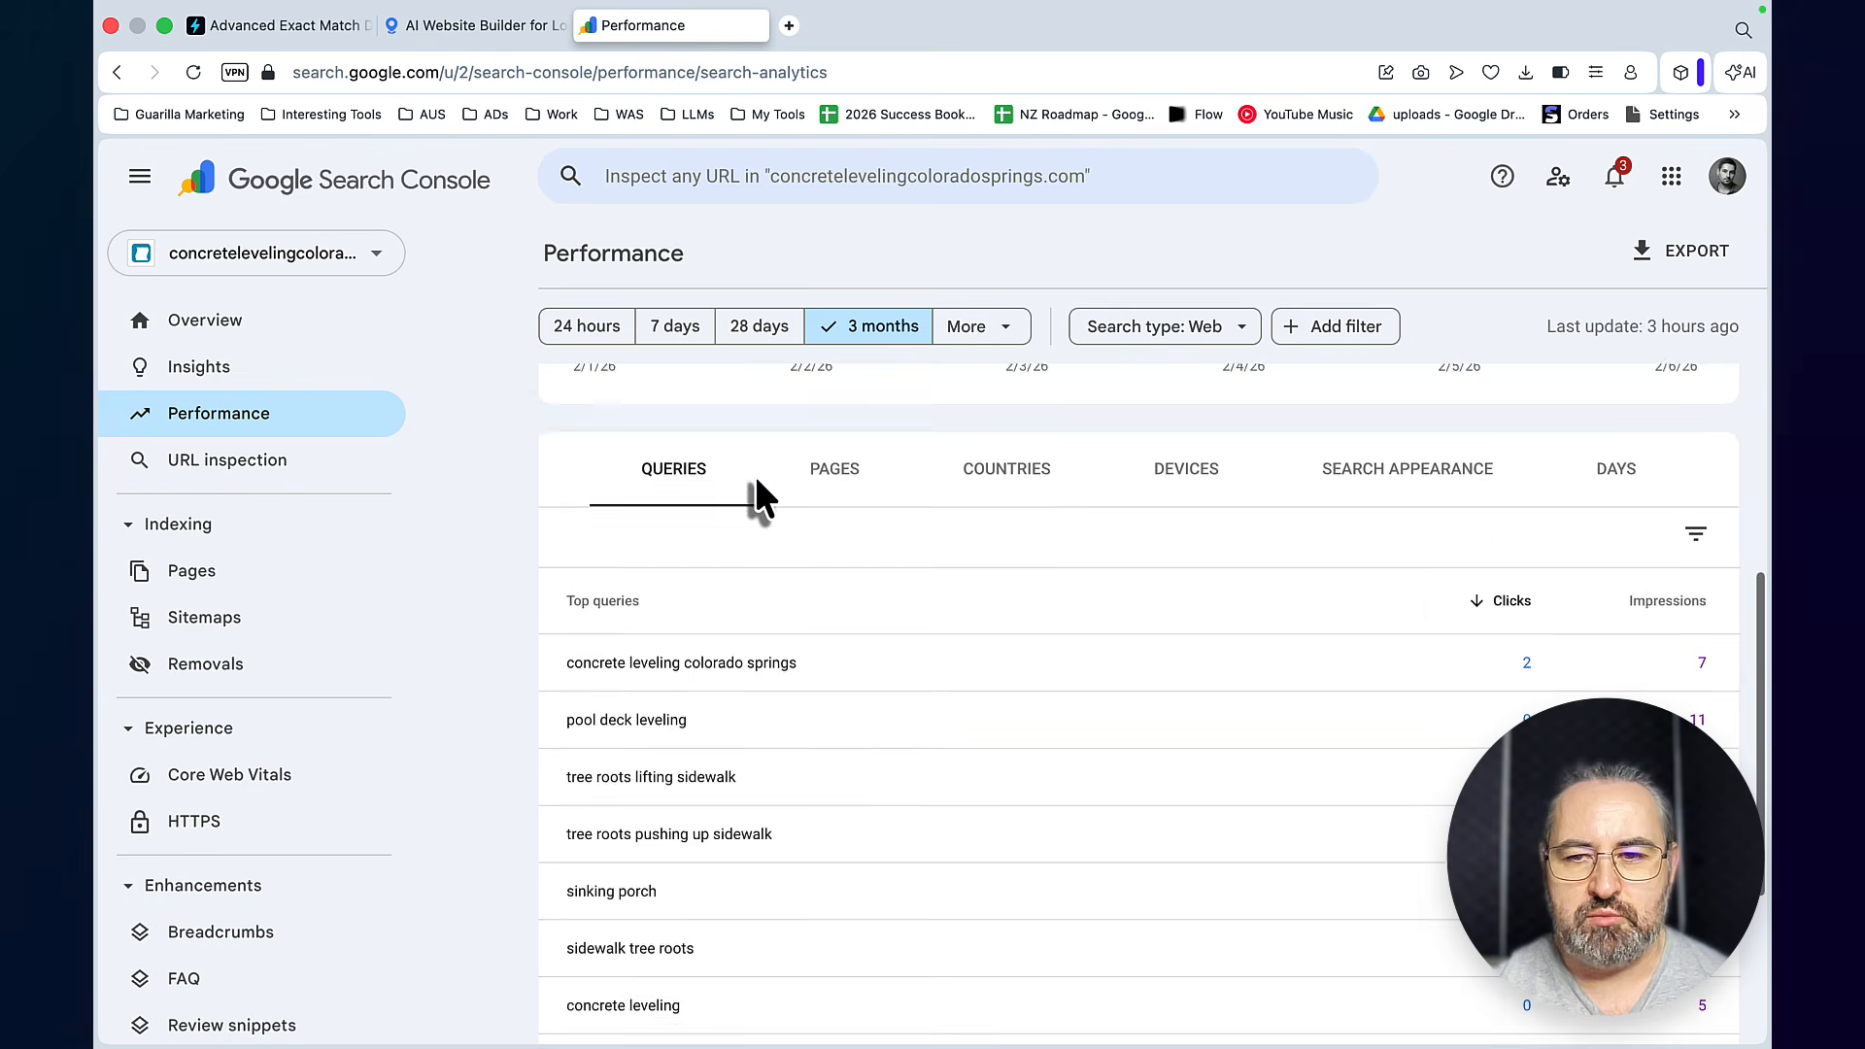
pyautogui.scroll(5, 756, 495)
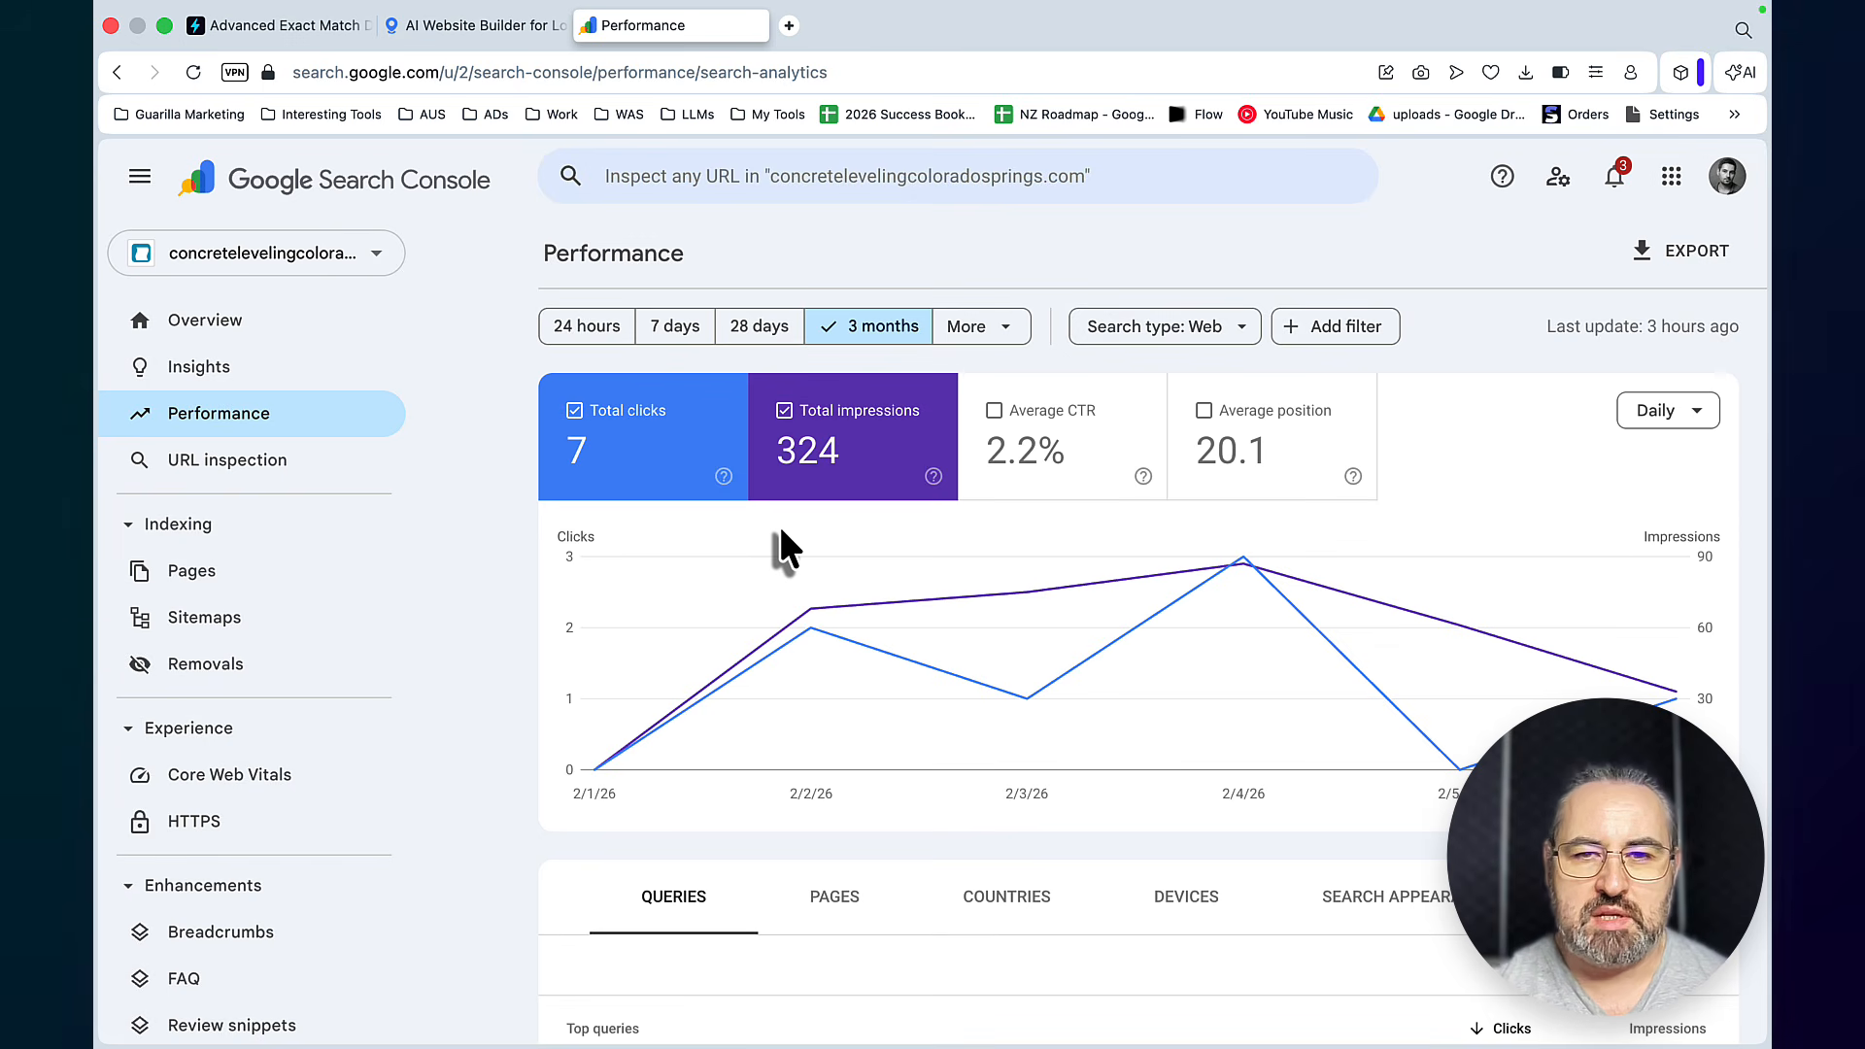
# Glance at the LocusPilot dashboard, then show EMD Striker's My Searches list of nine keyword searches
pyautogui.press('super+1')
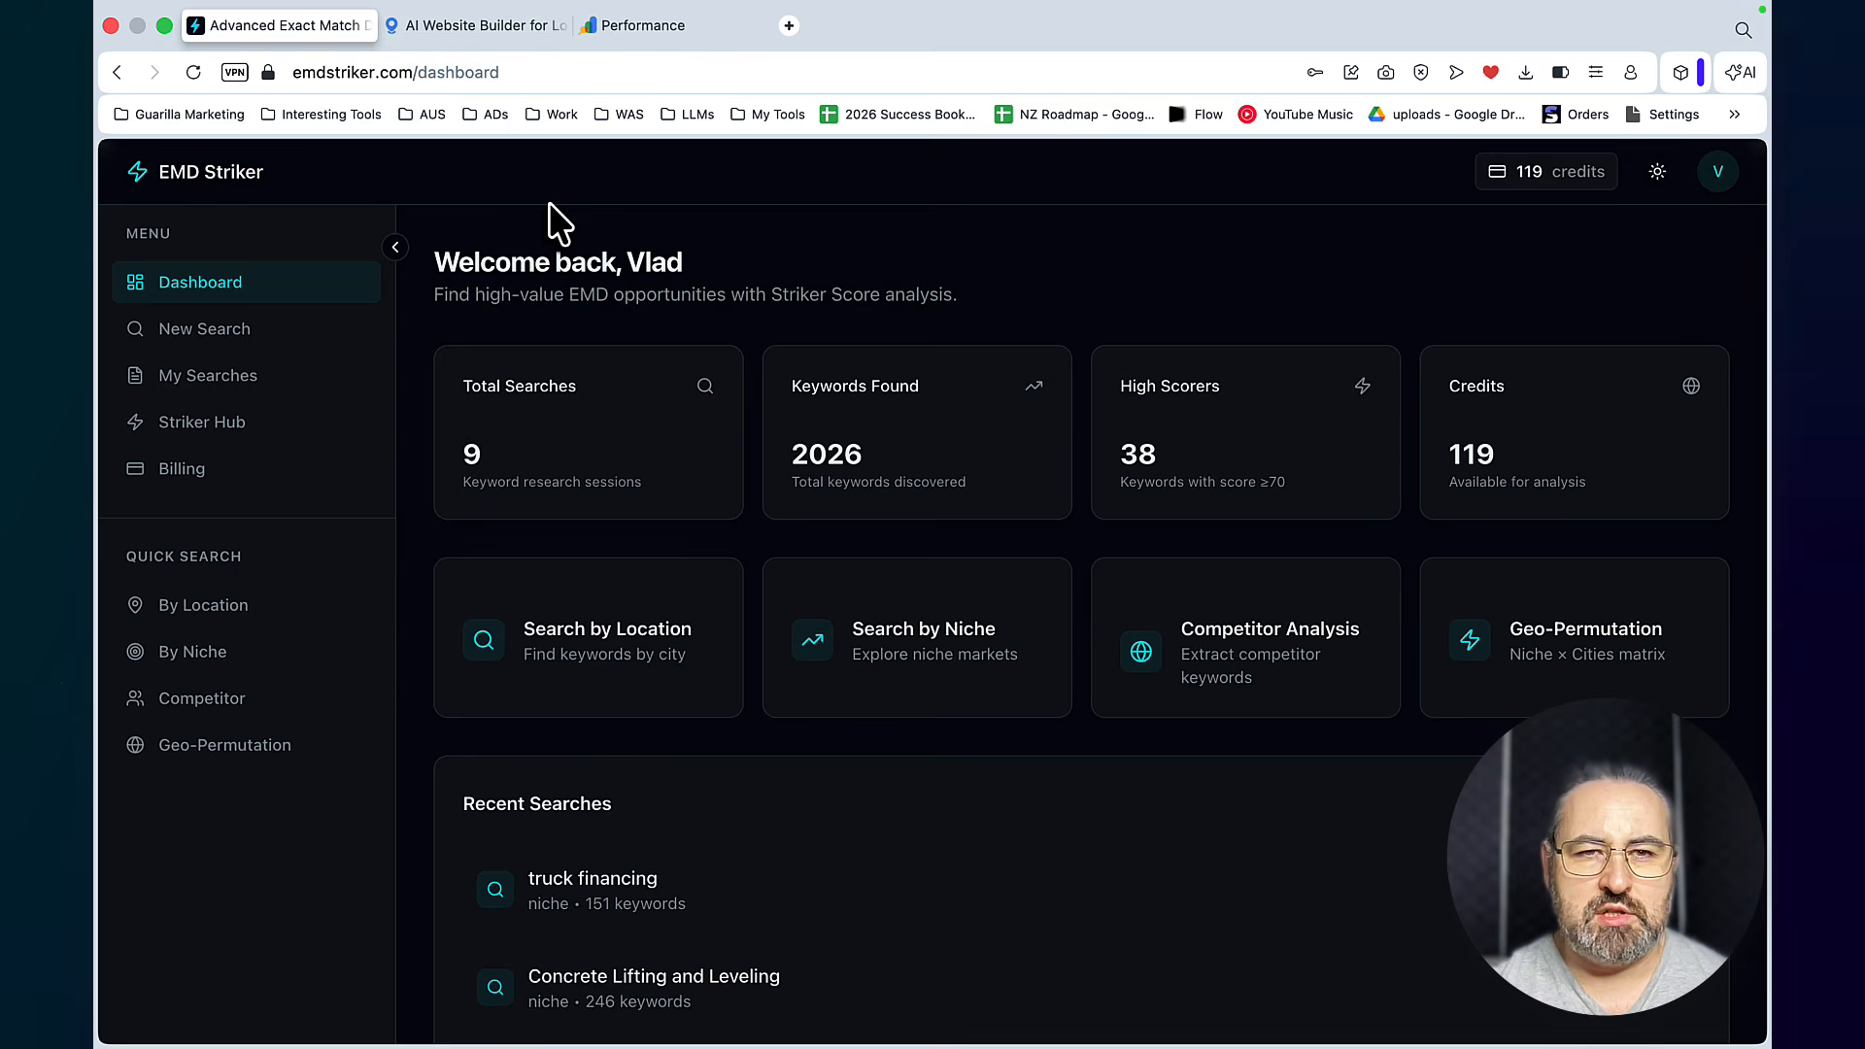
pyautogui.press('super+2')
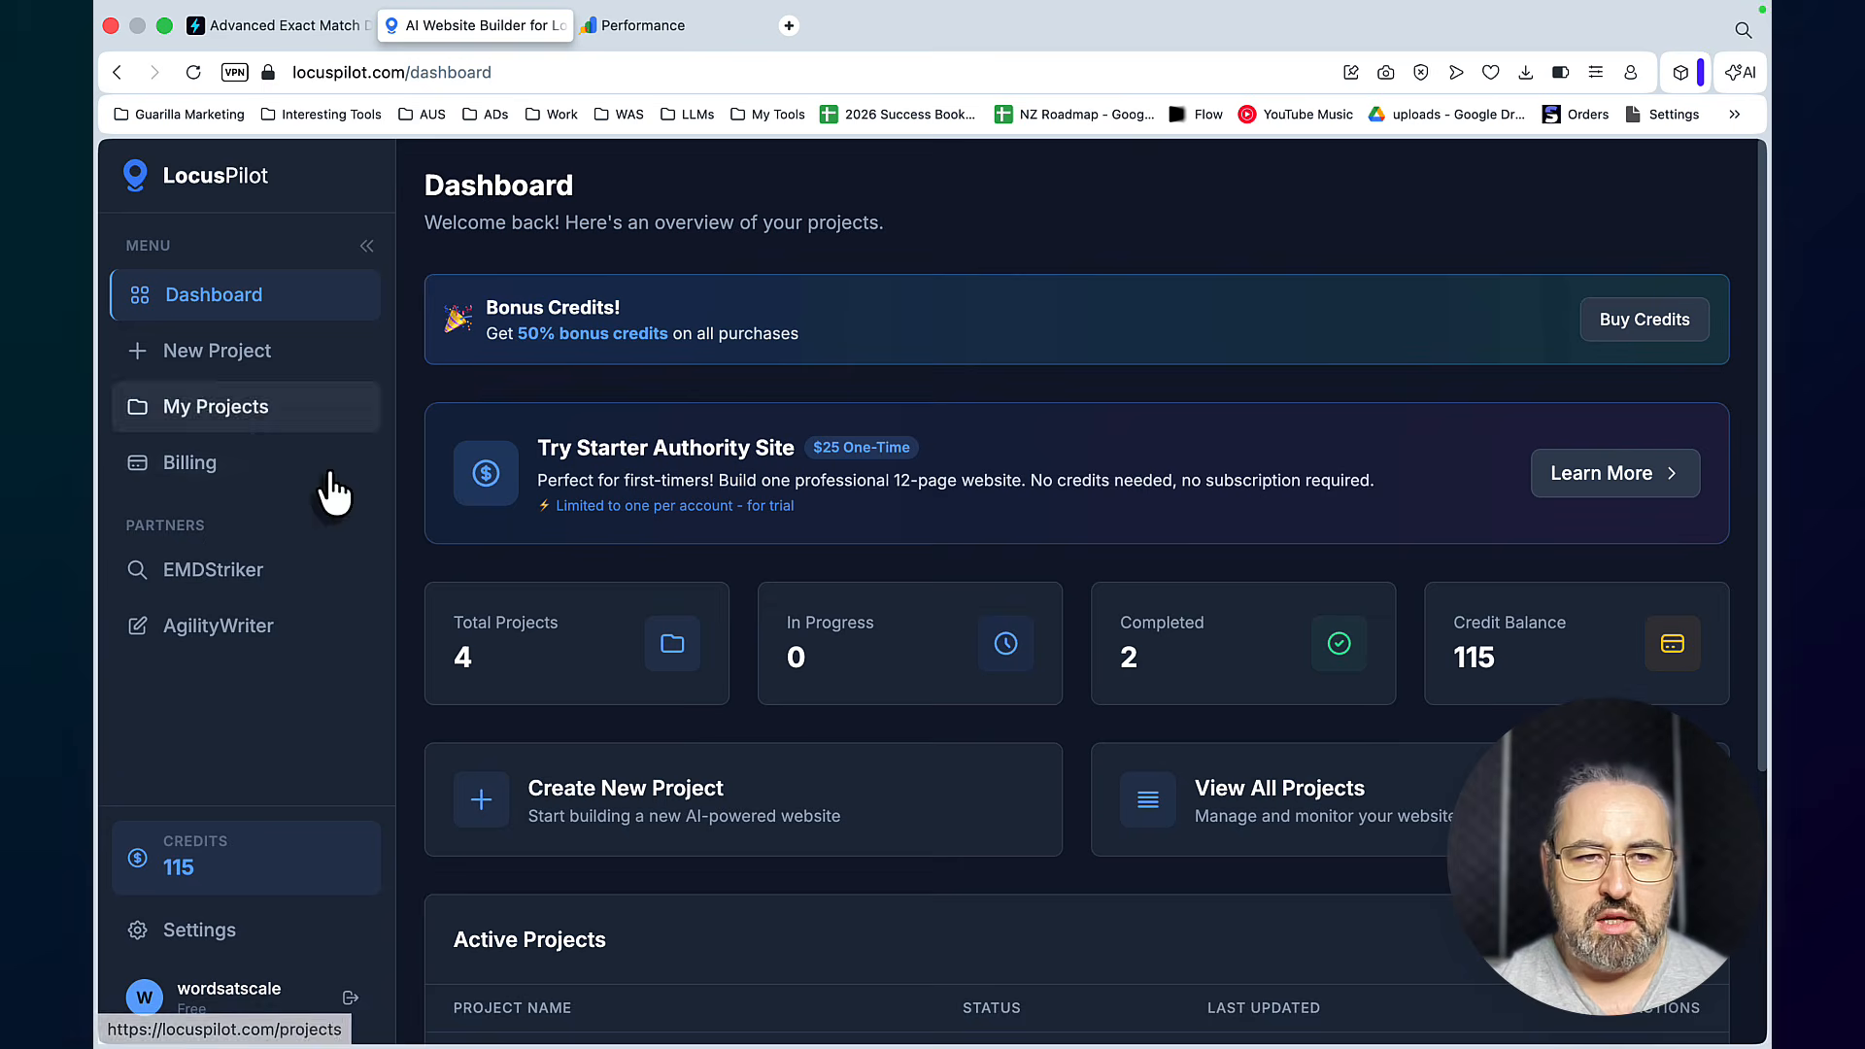
pyautogui.click(252, 21)
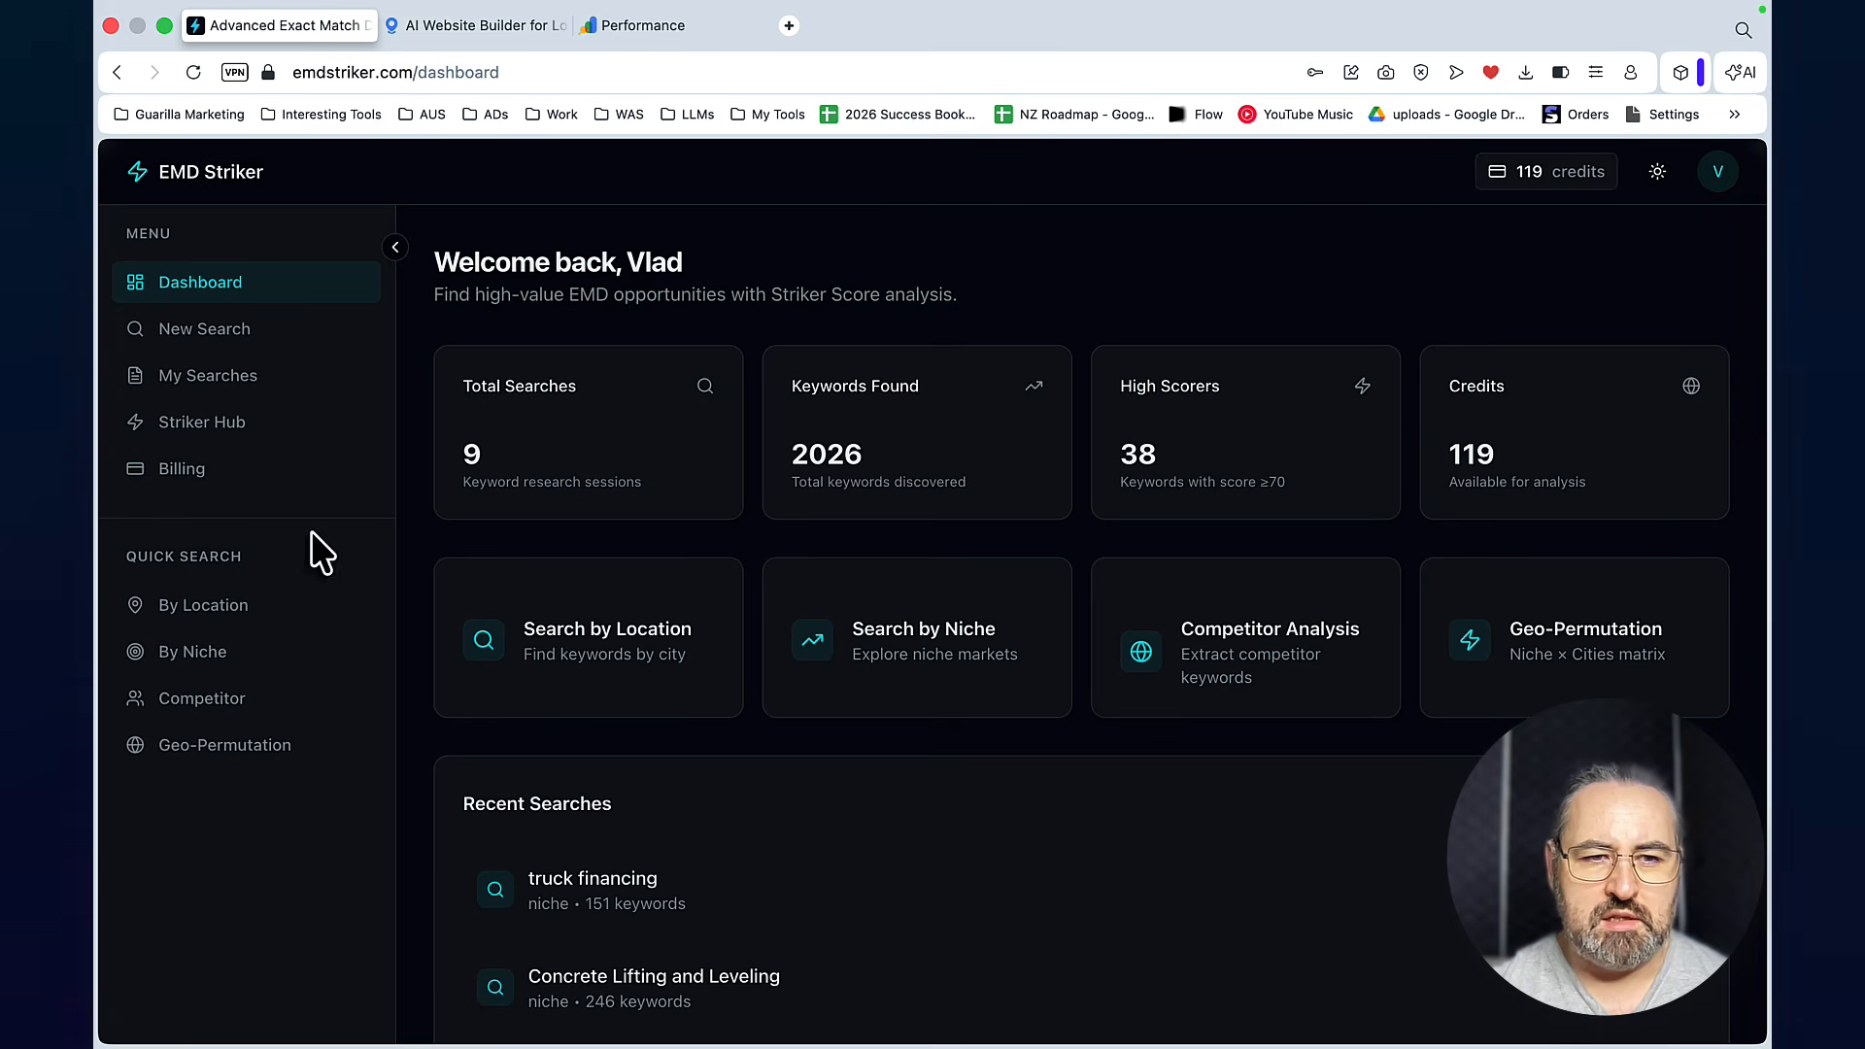
pyautogui.click(214, 390)
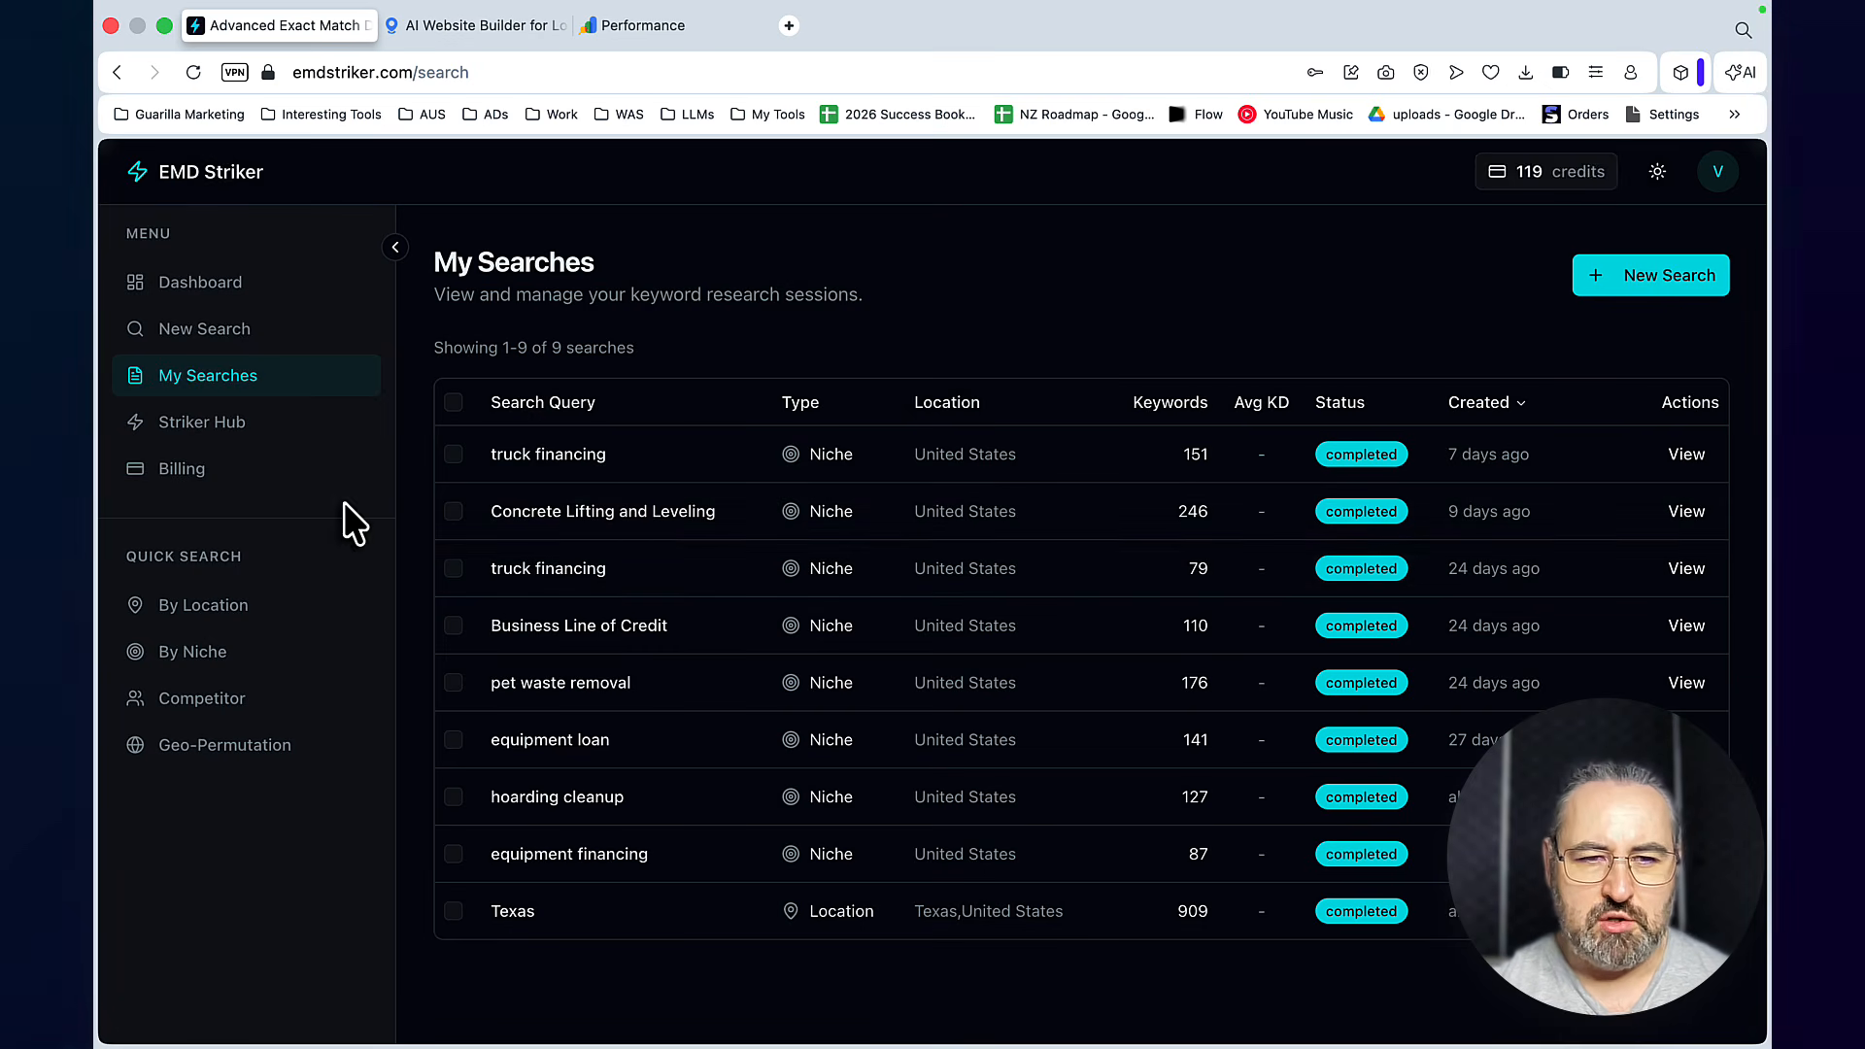
pyautogui.click(235, 612)
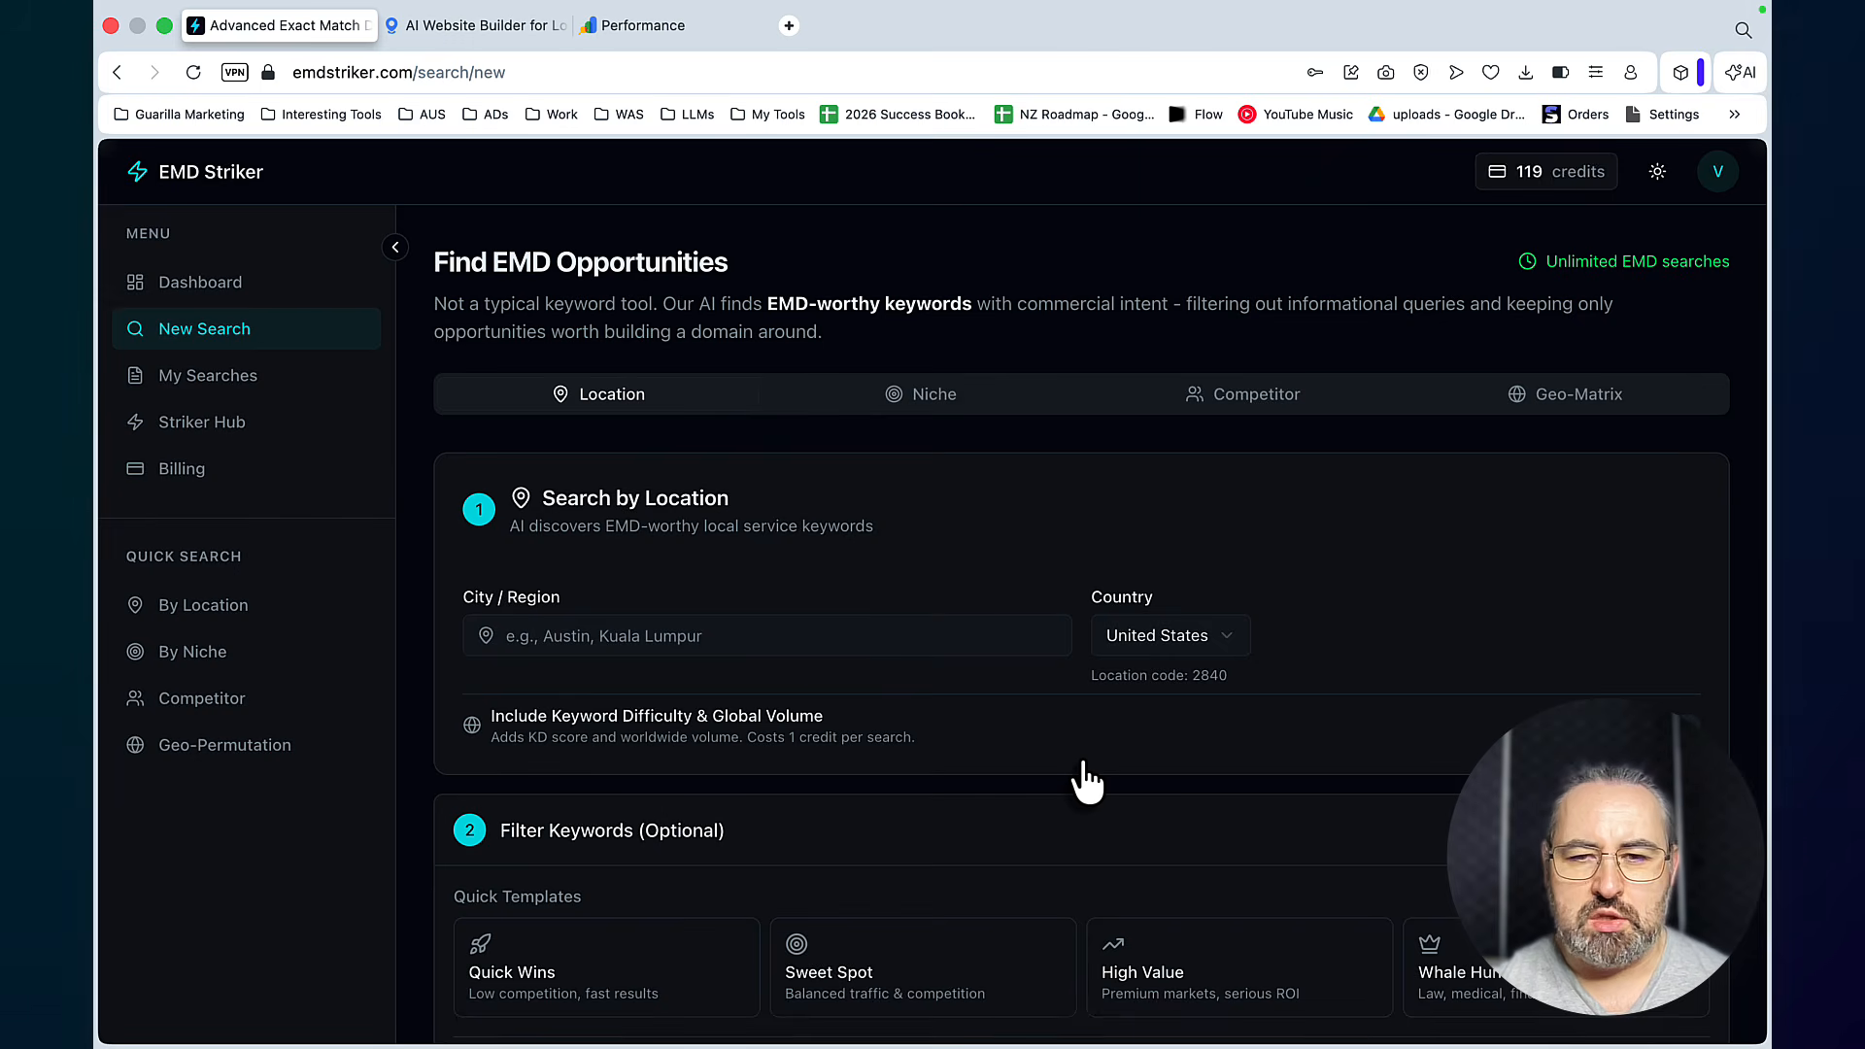
pyautogui.click(1227, 639)
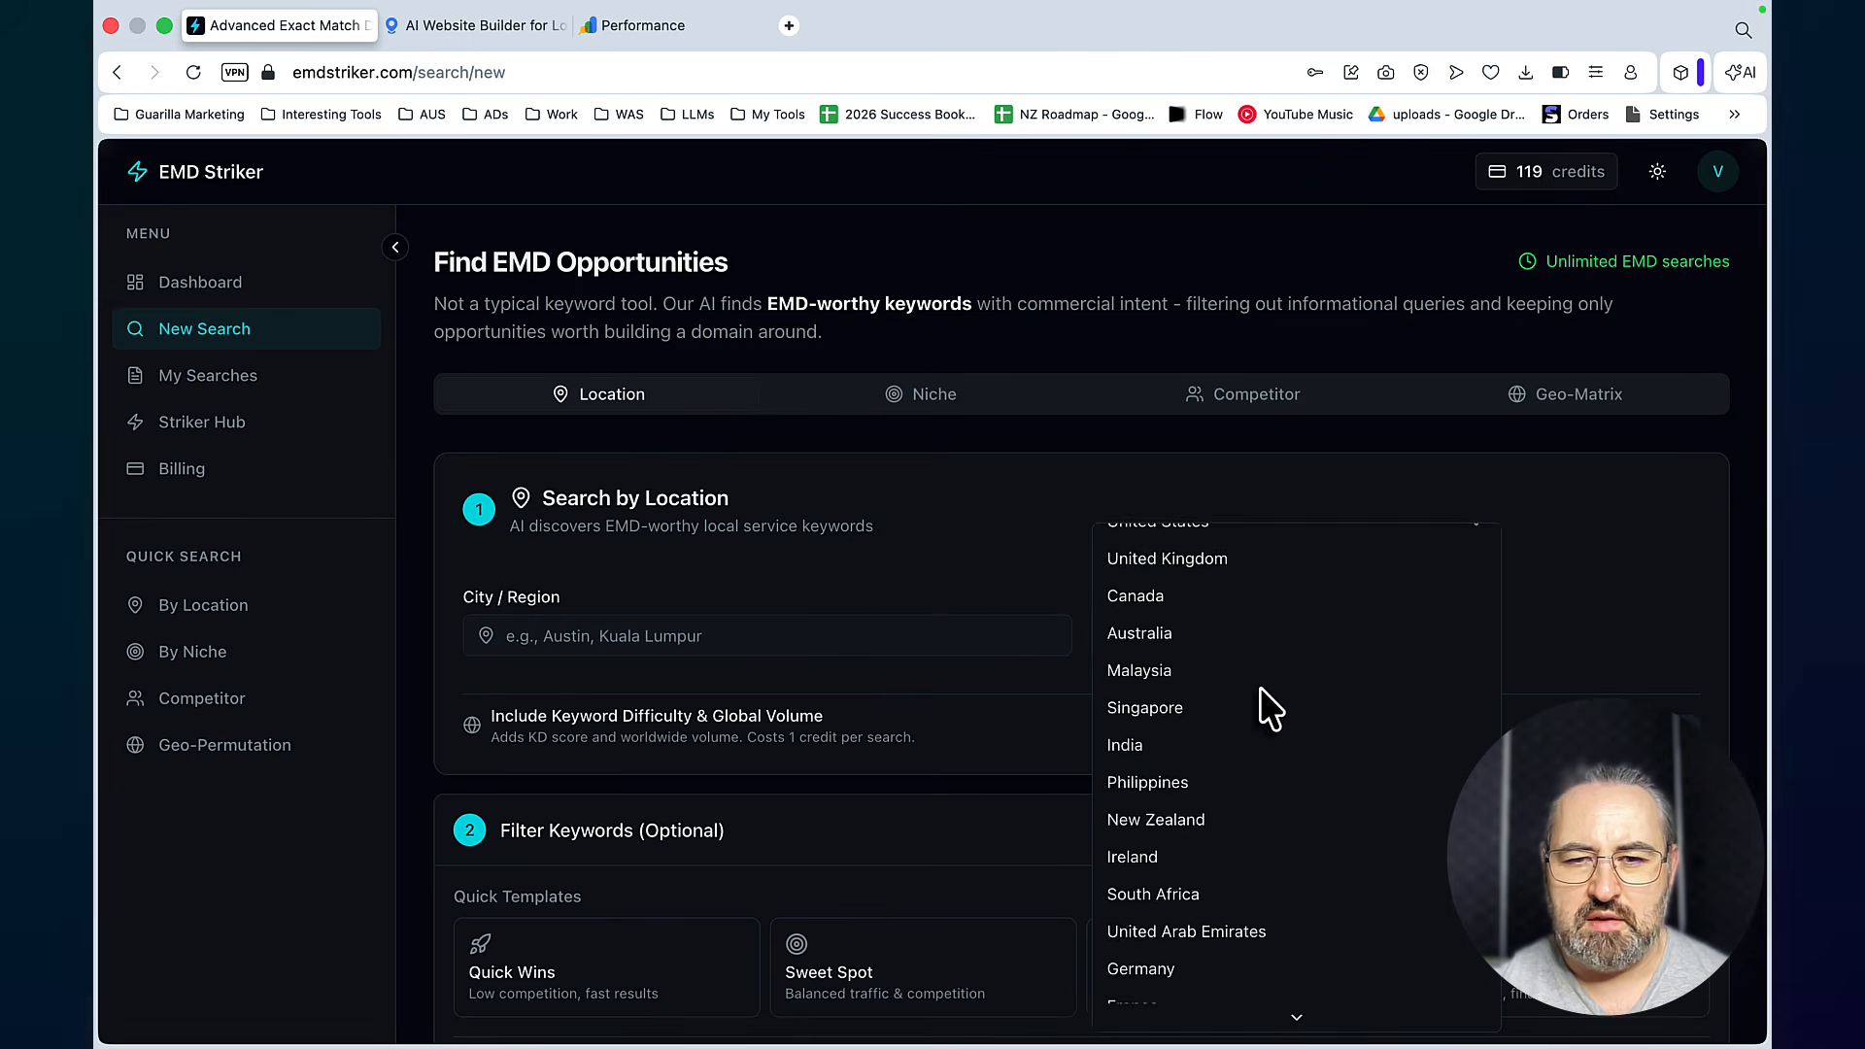
pyautogui.scroll(-15, 1261, 688)
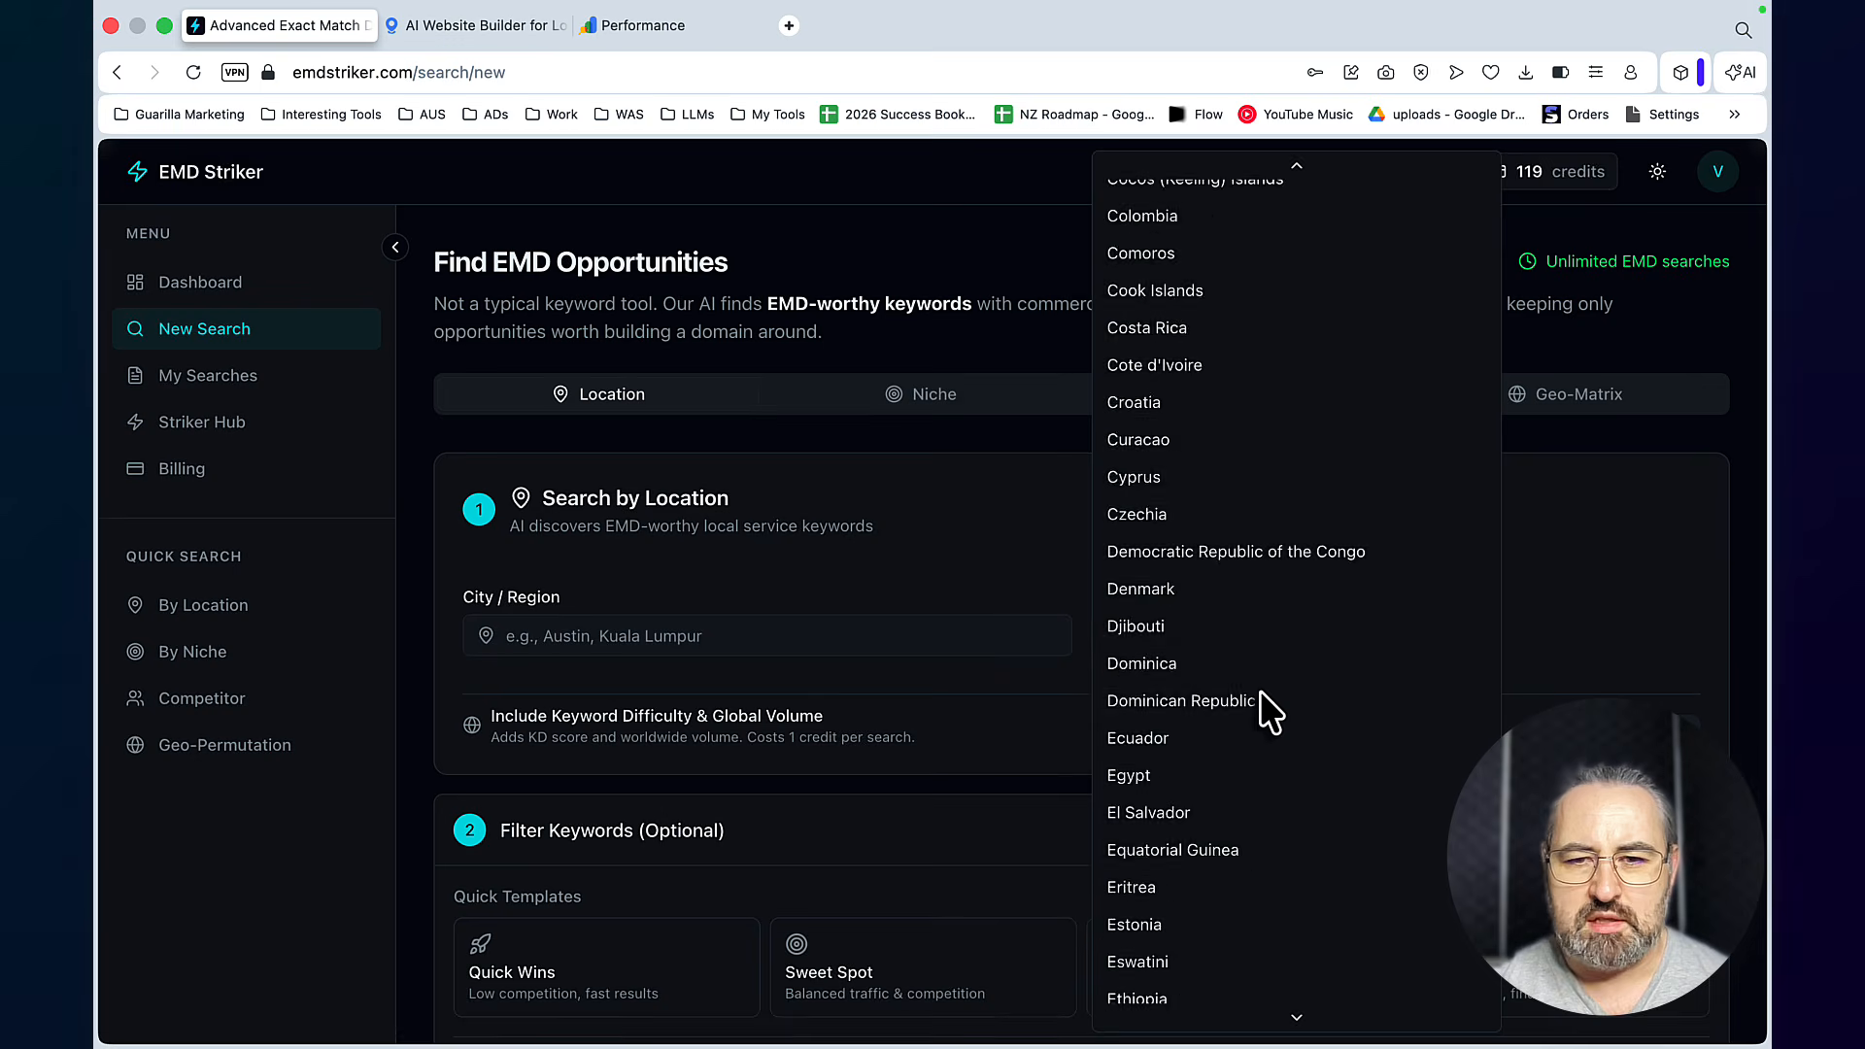
pyautogui.scroll(-20, 1261, 691)
pyautogui.scroll(10, 1261, 691)
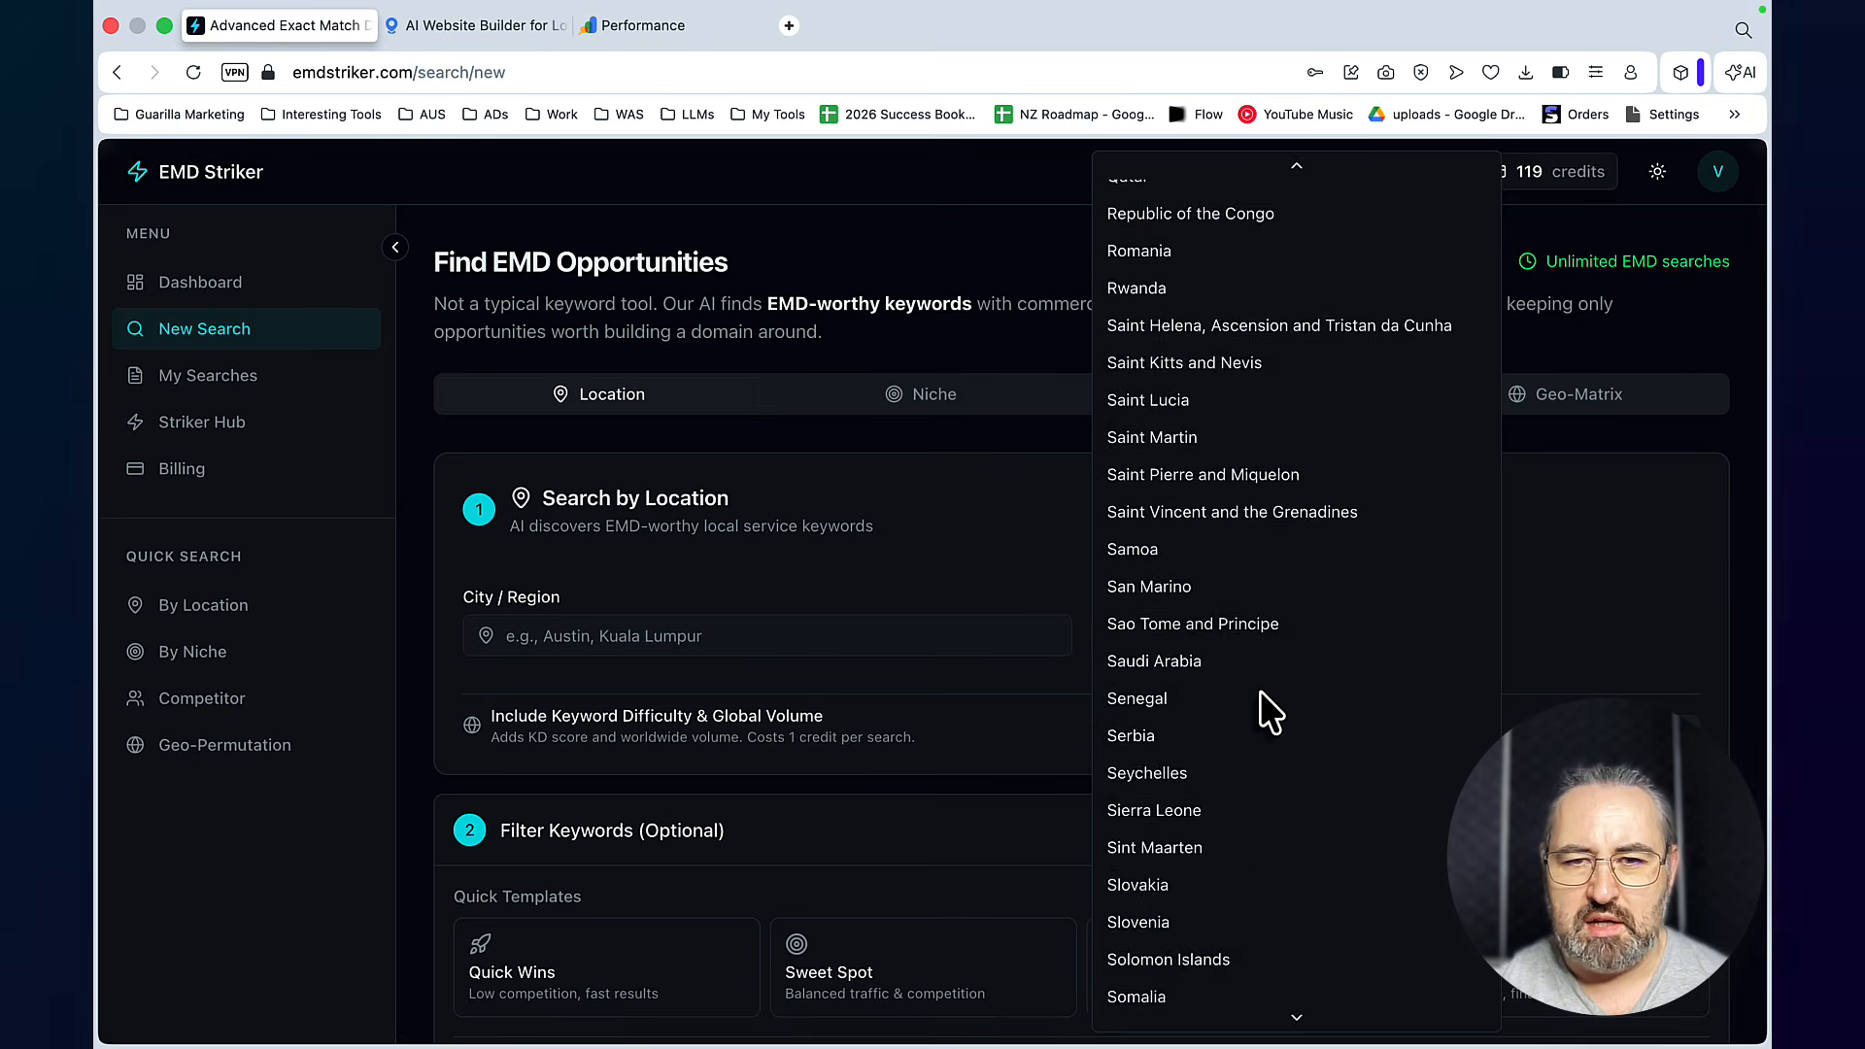
pyautogui.scroll(20, 1261, 690)
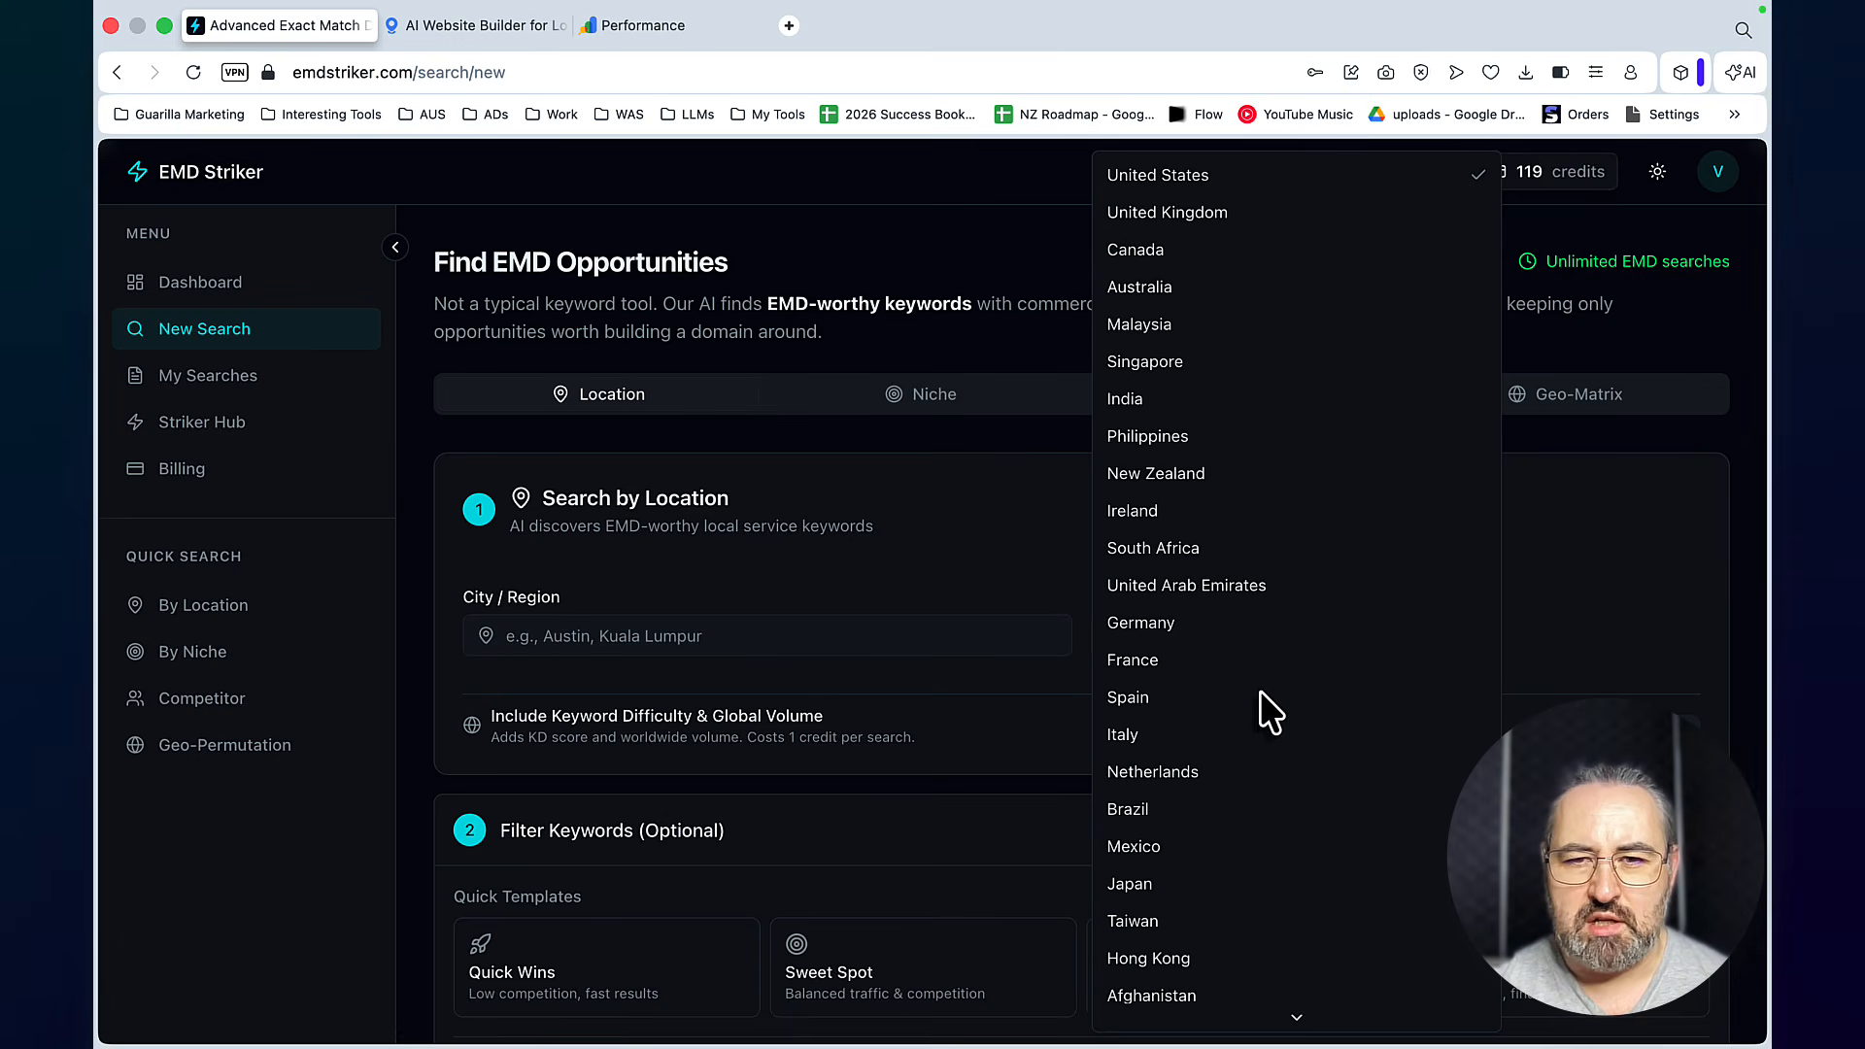
pyautogui.scroll(-20, 1261, 690)
pyautogui.scroll(20, 1261, 690)
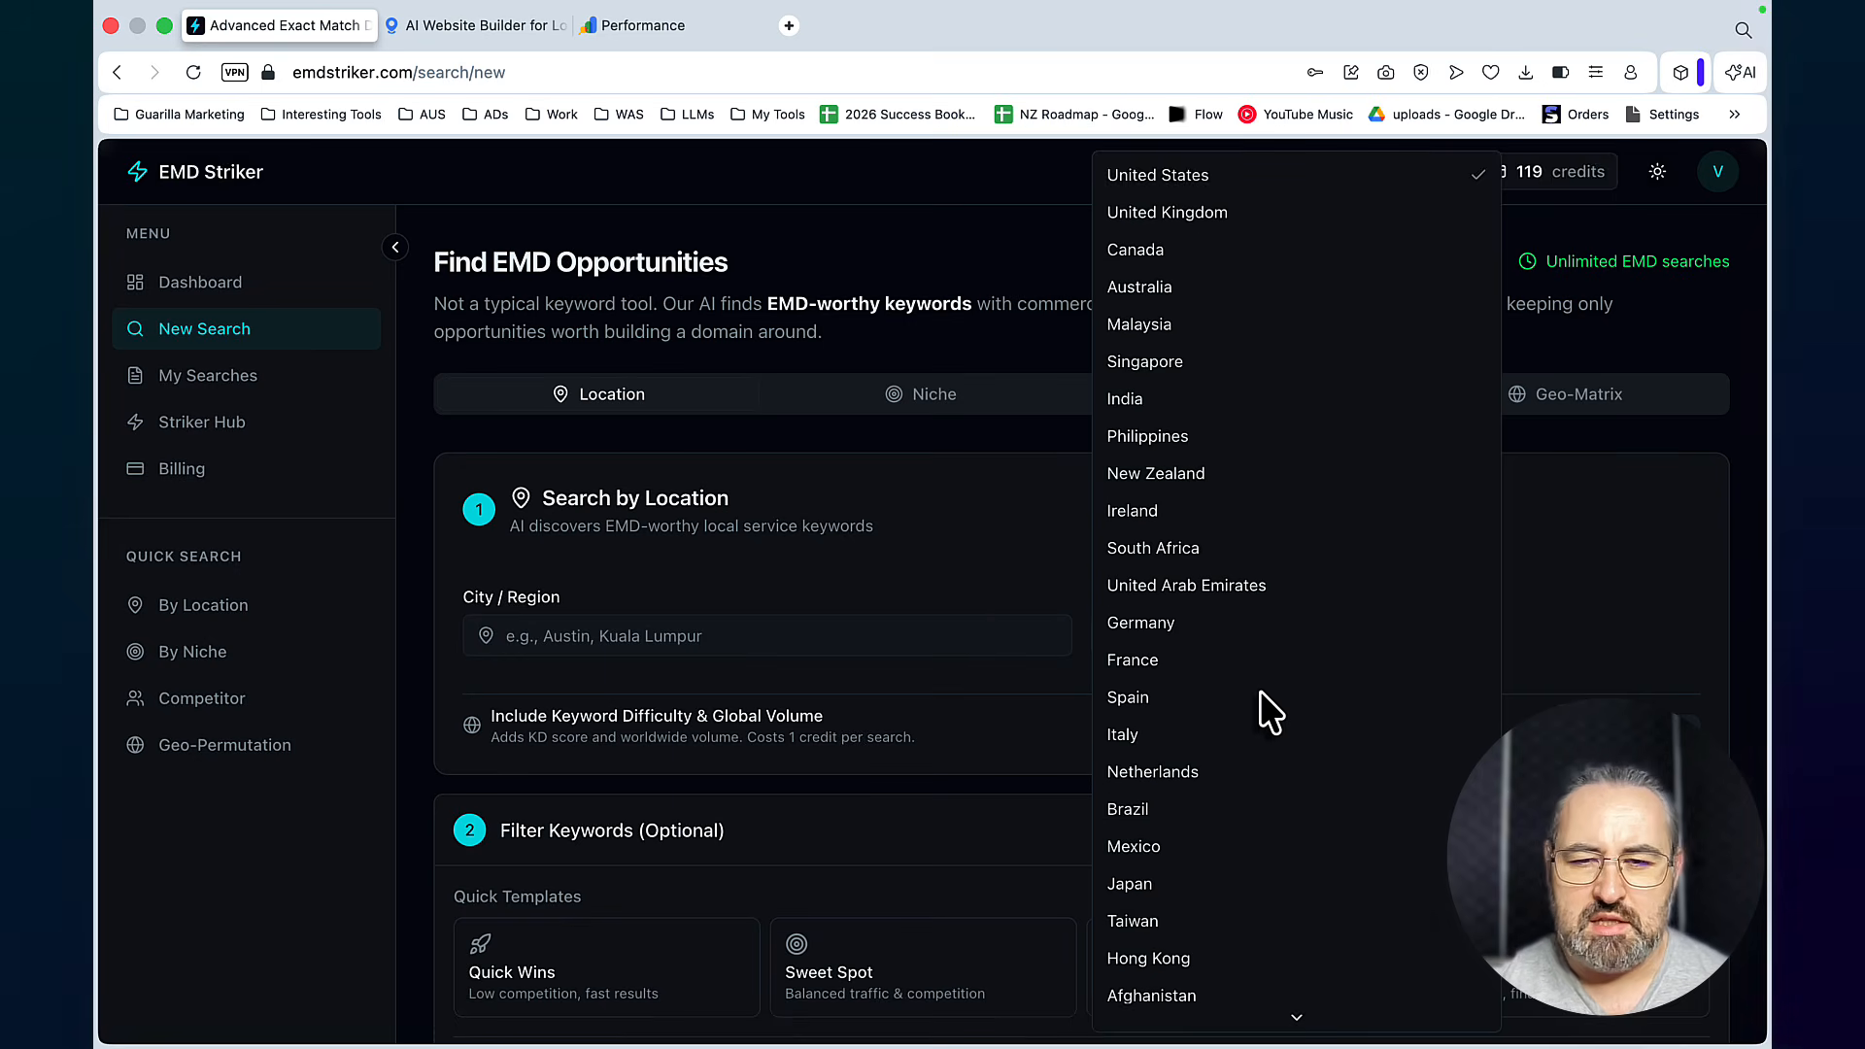
pyautogui.scroll(-20, 1260, 690)
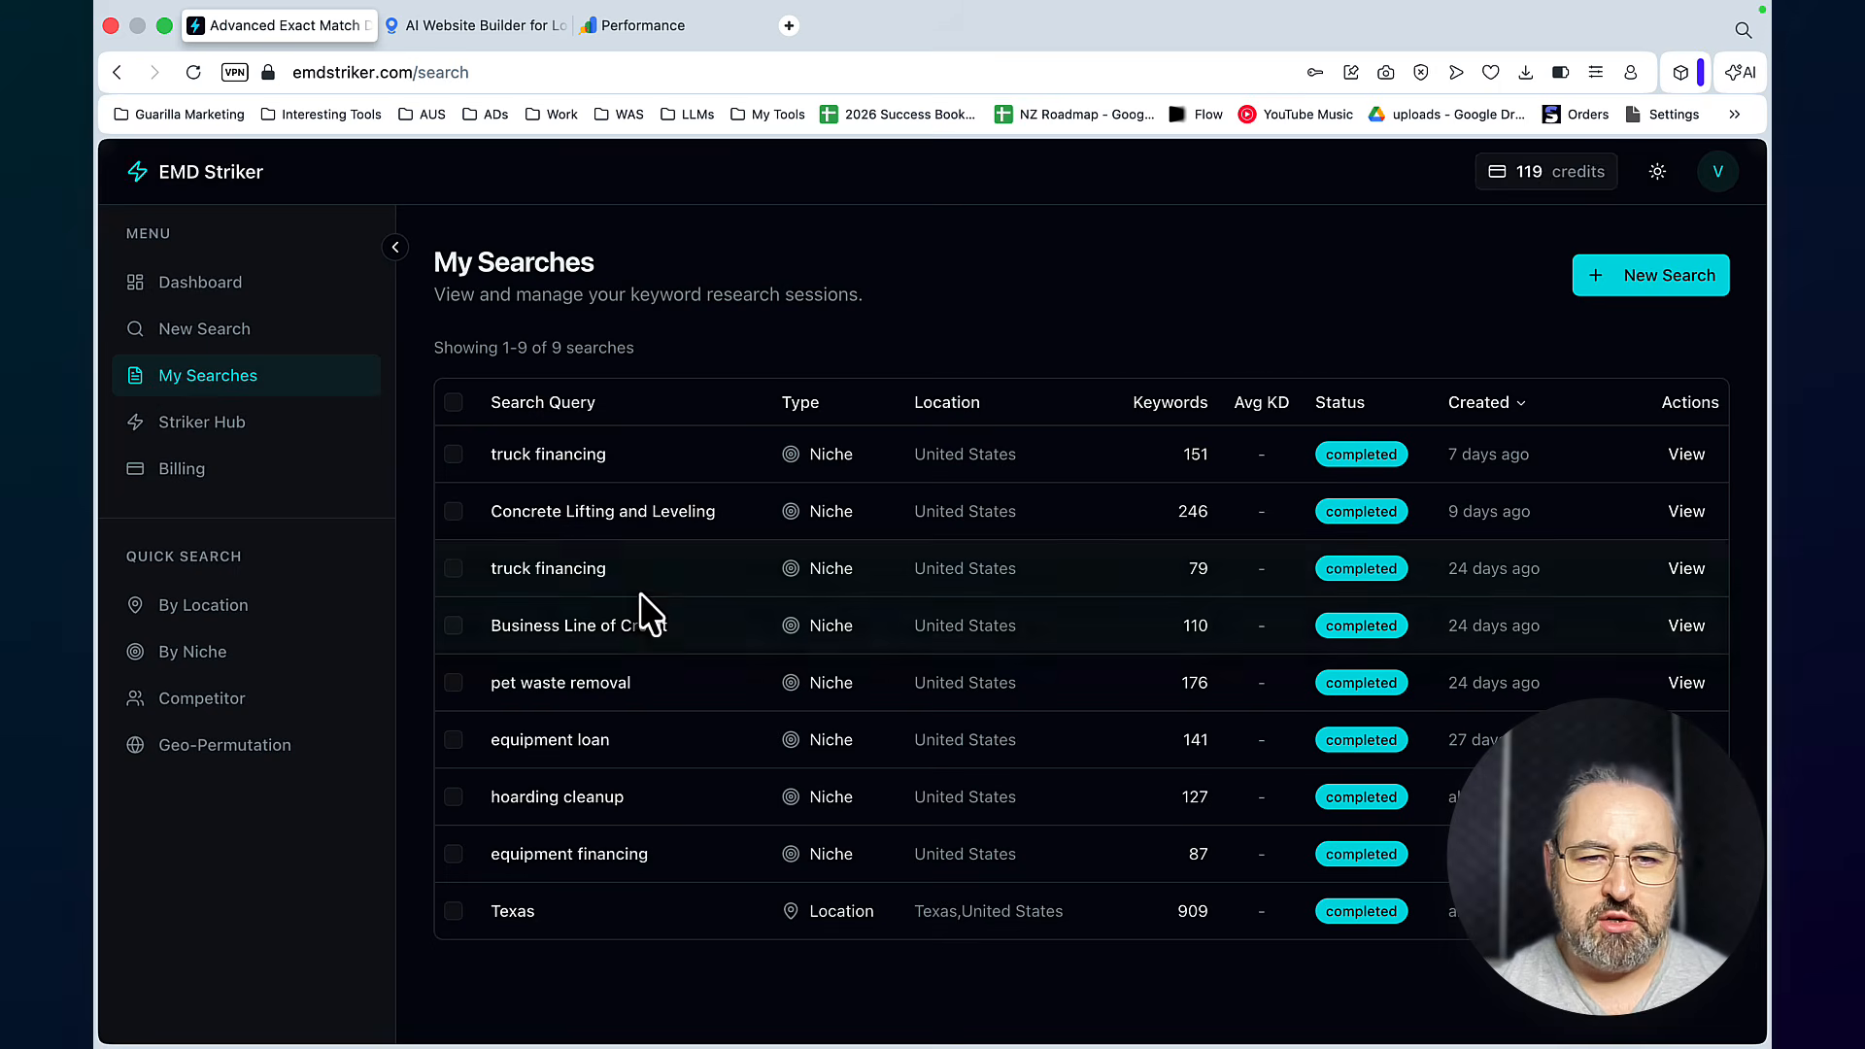
# Open the Concrete Lifting and Leveling results (246 keywords) and rank them by Striker Score, highest first
pyautogui.click(534, 525)
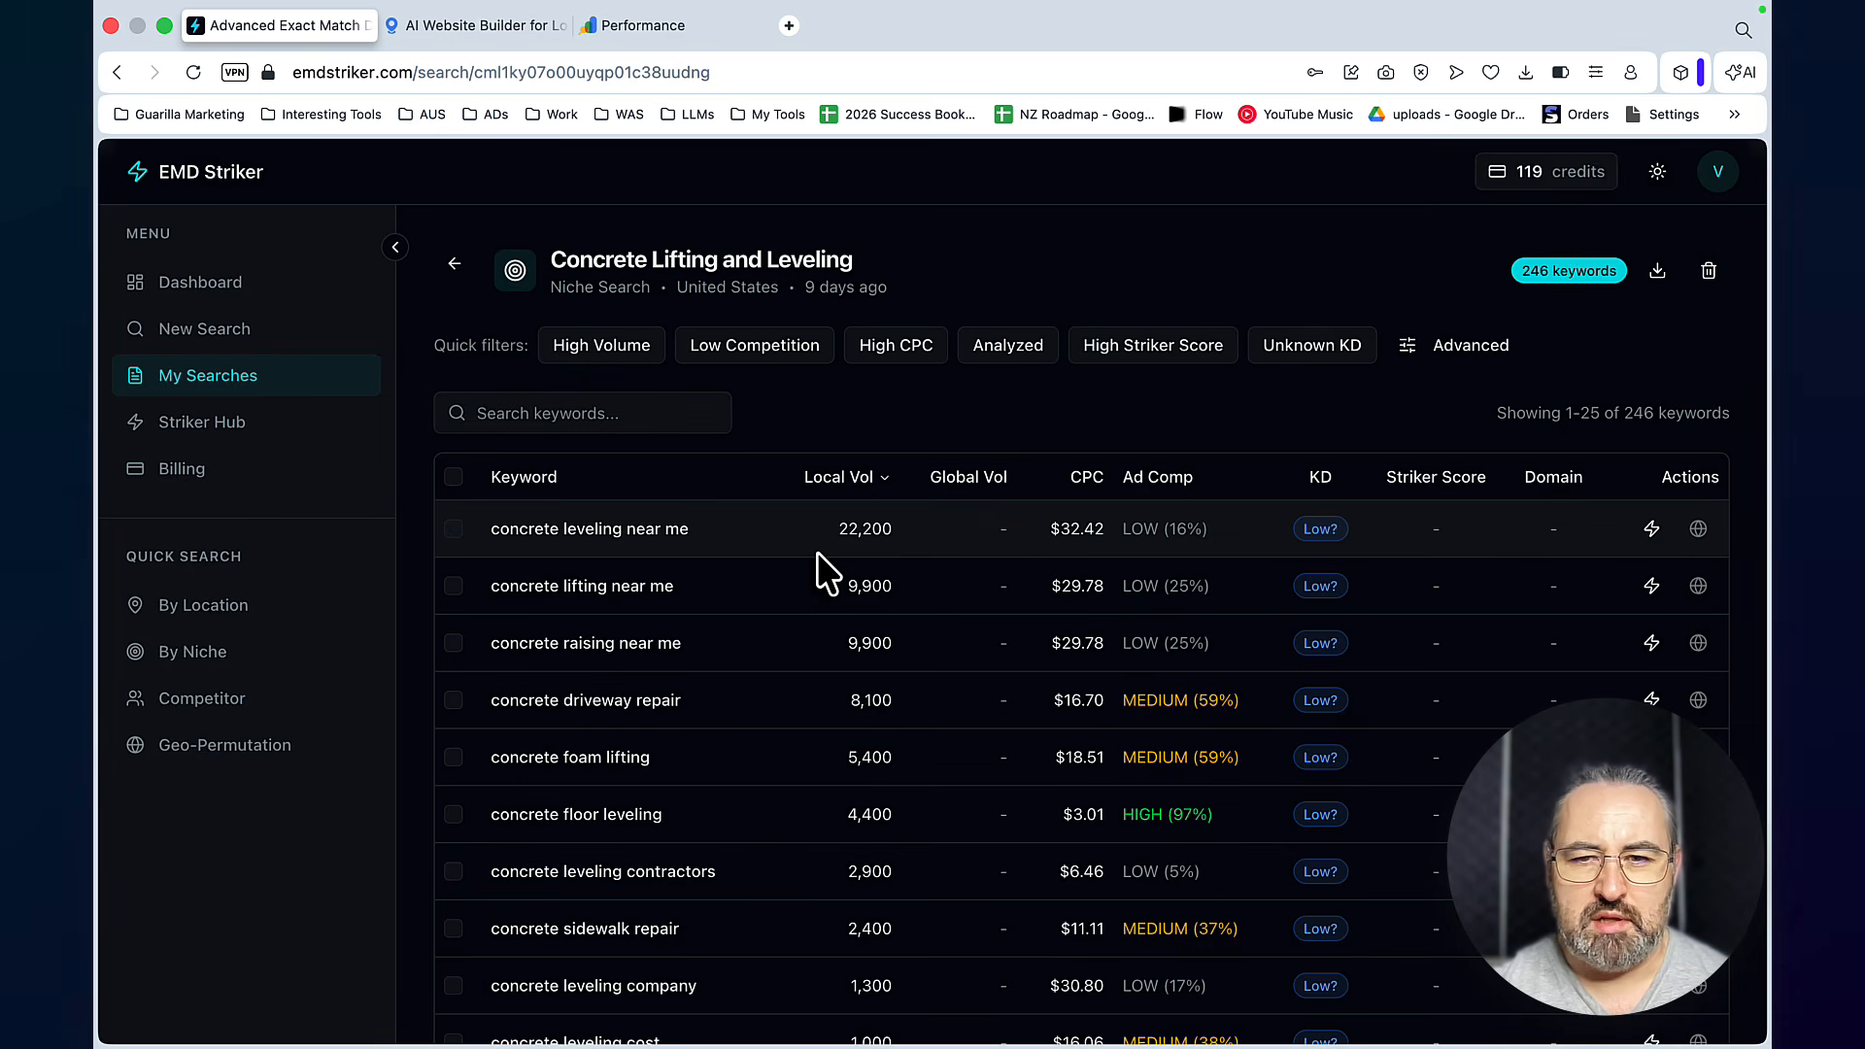
pyautogui.scroll(-10, 770, 554)
pyautogui.scroll(10, 770, 553)
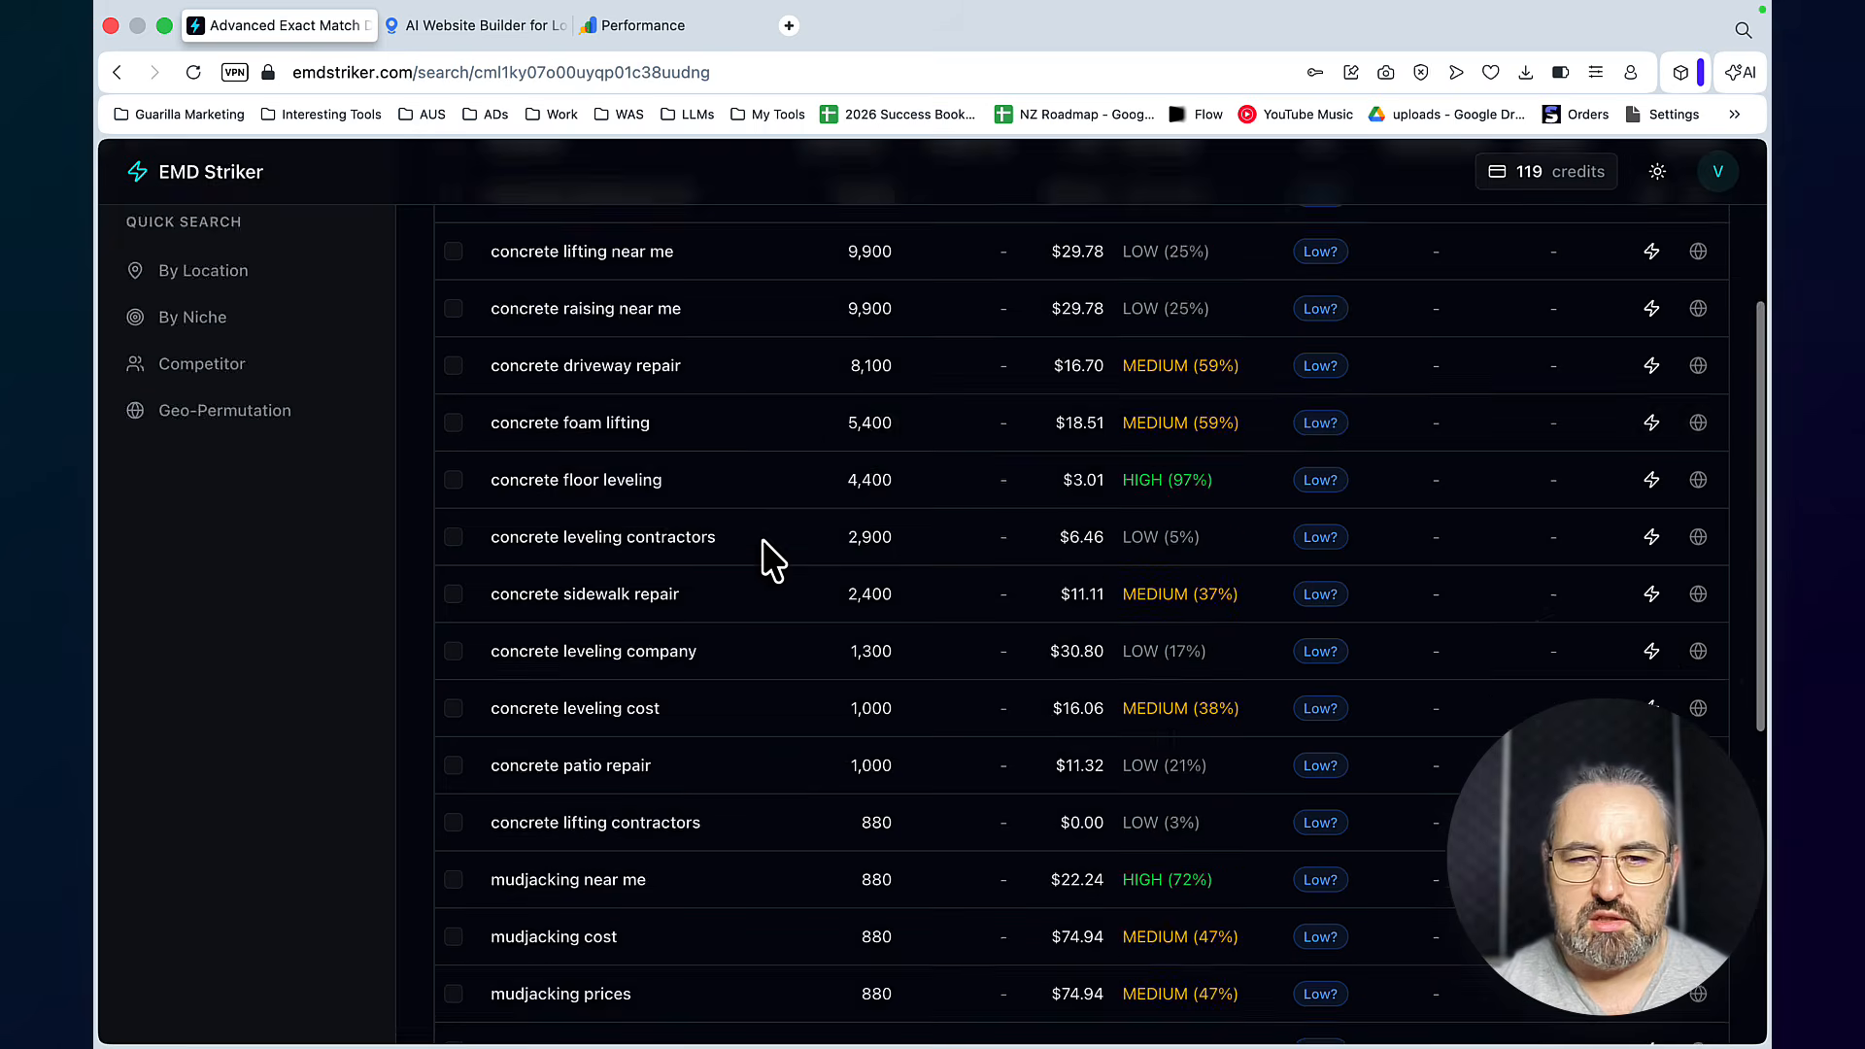
pyautogui.click(1462, 478)
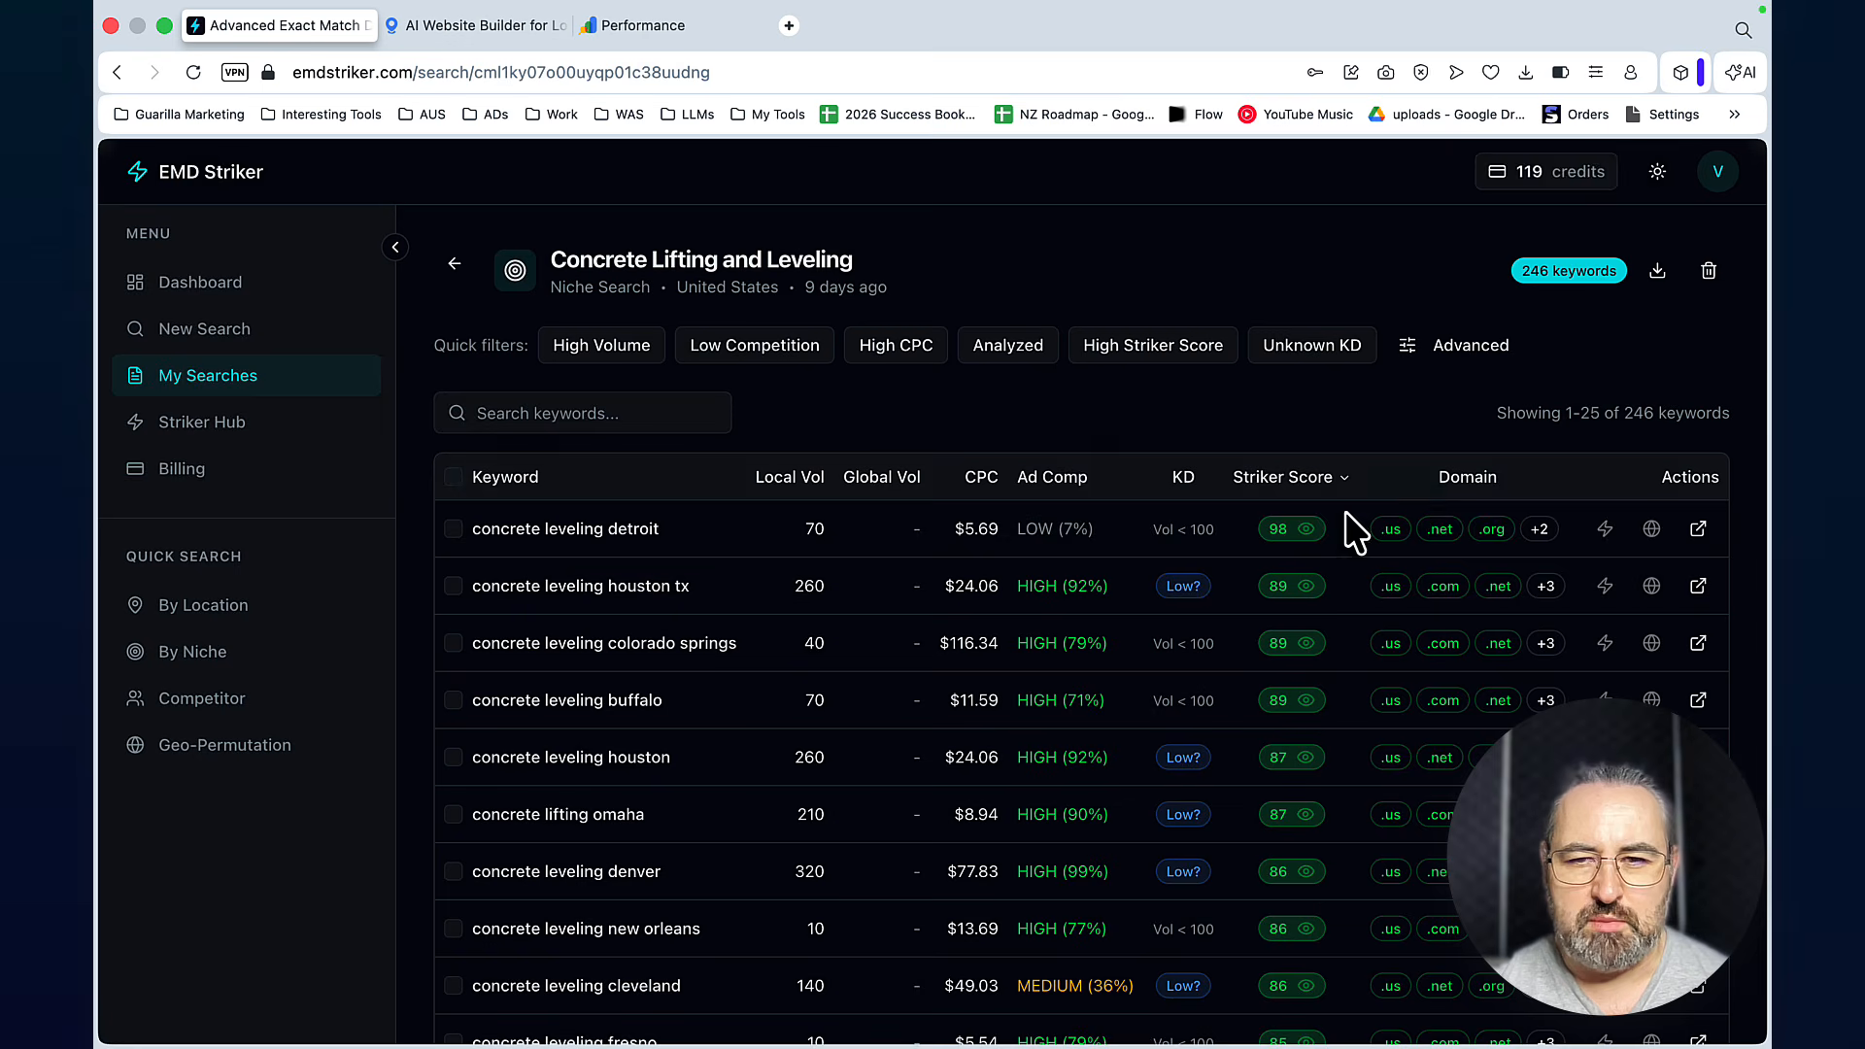
# Review the score analysis and AI Insights for 'concrete leveling detroit', then close it
pyautogui.click(1280, 536)
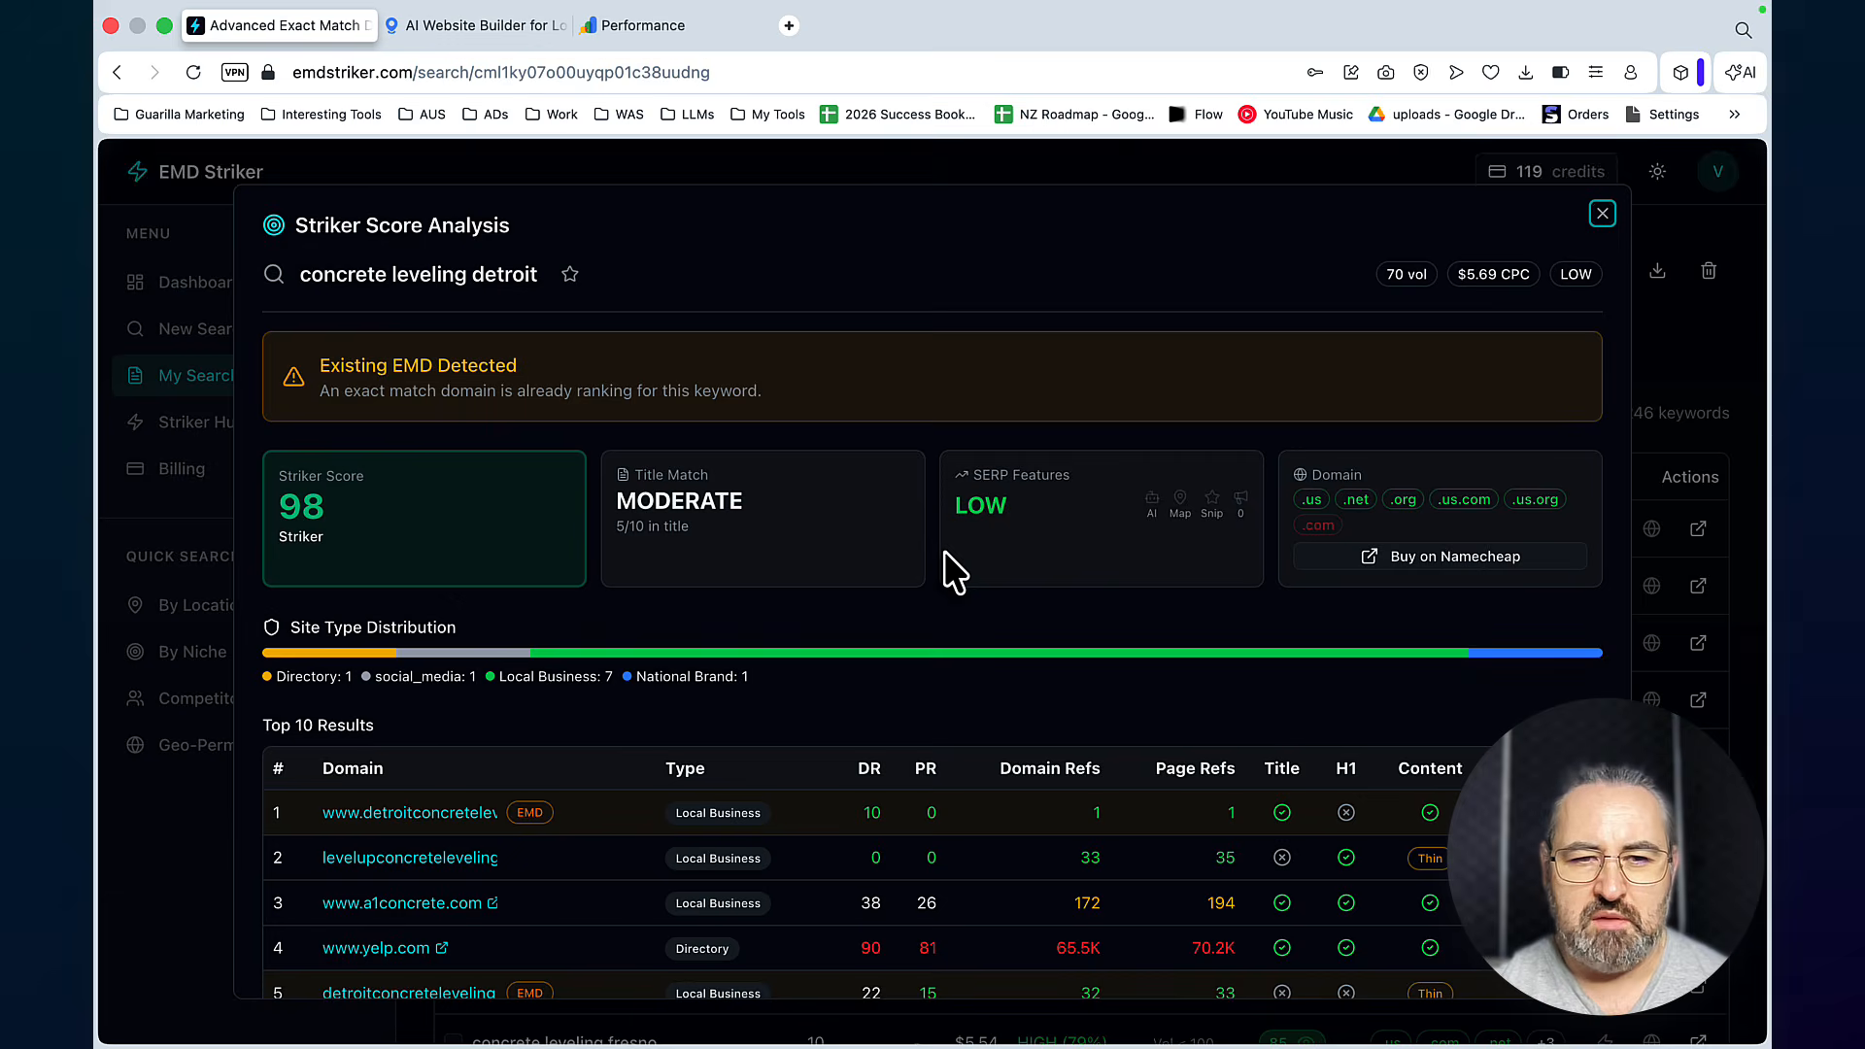
pyautogui.scroll(-3, 830, 620)
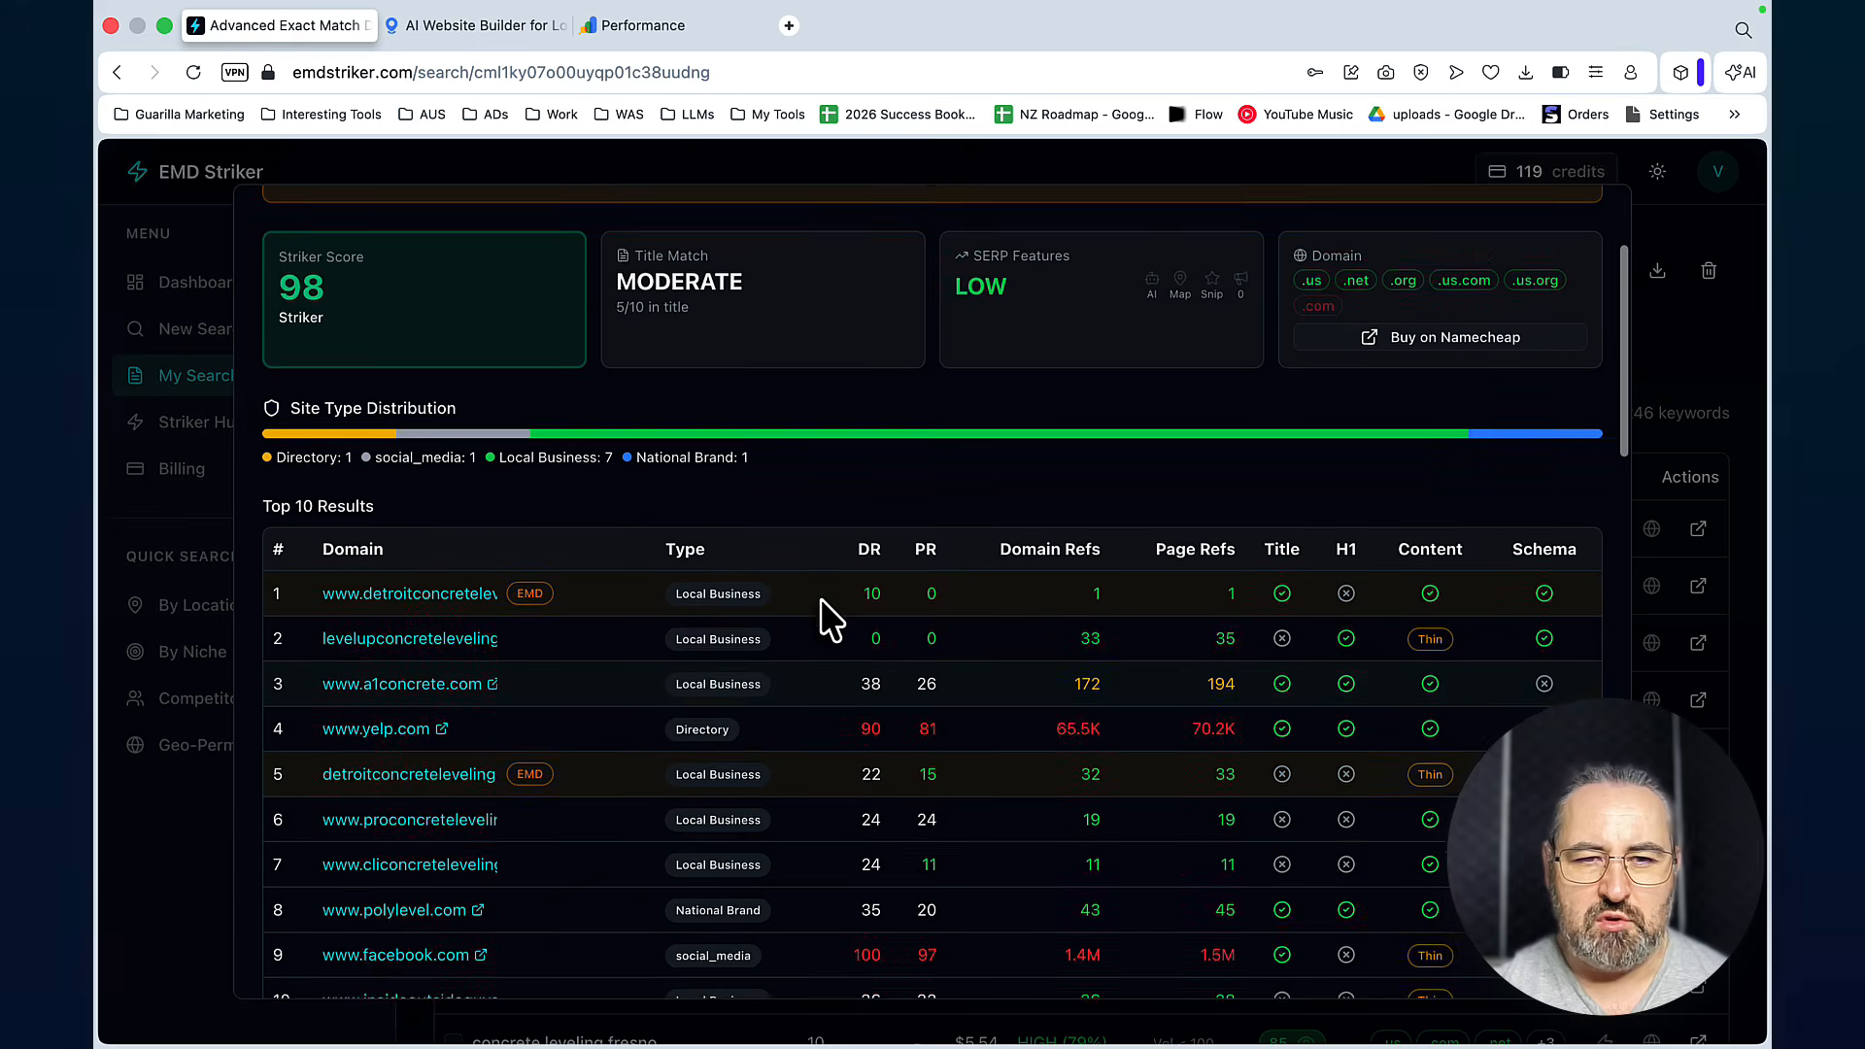
pyautogui.scroll(-7, 820, 617)
pyautogui.scroll(1, 566, 645)
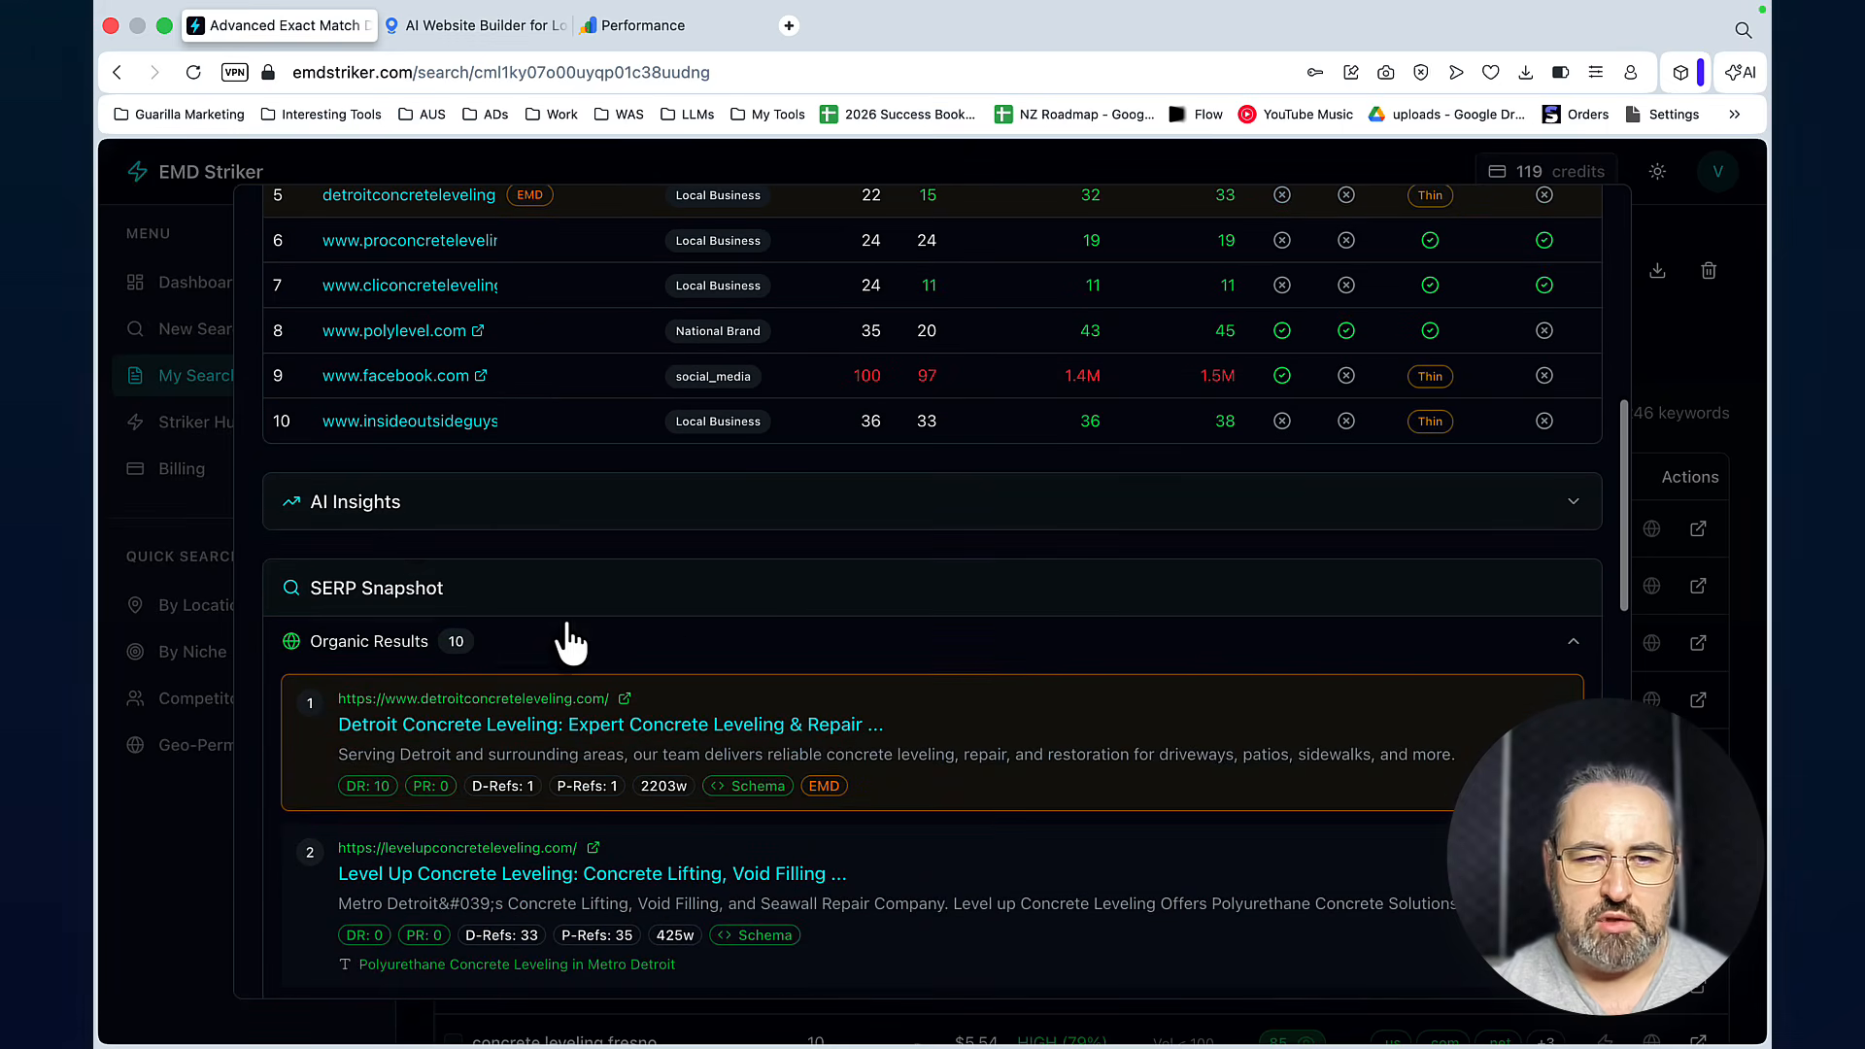
pyautogui.click(416, 503)
pyautogui.scroll(-2, 754, 620)
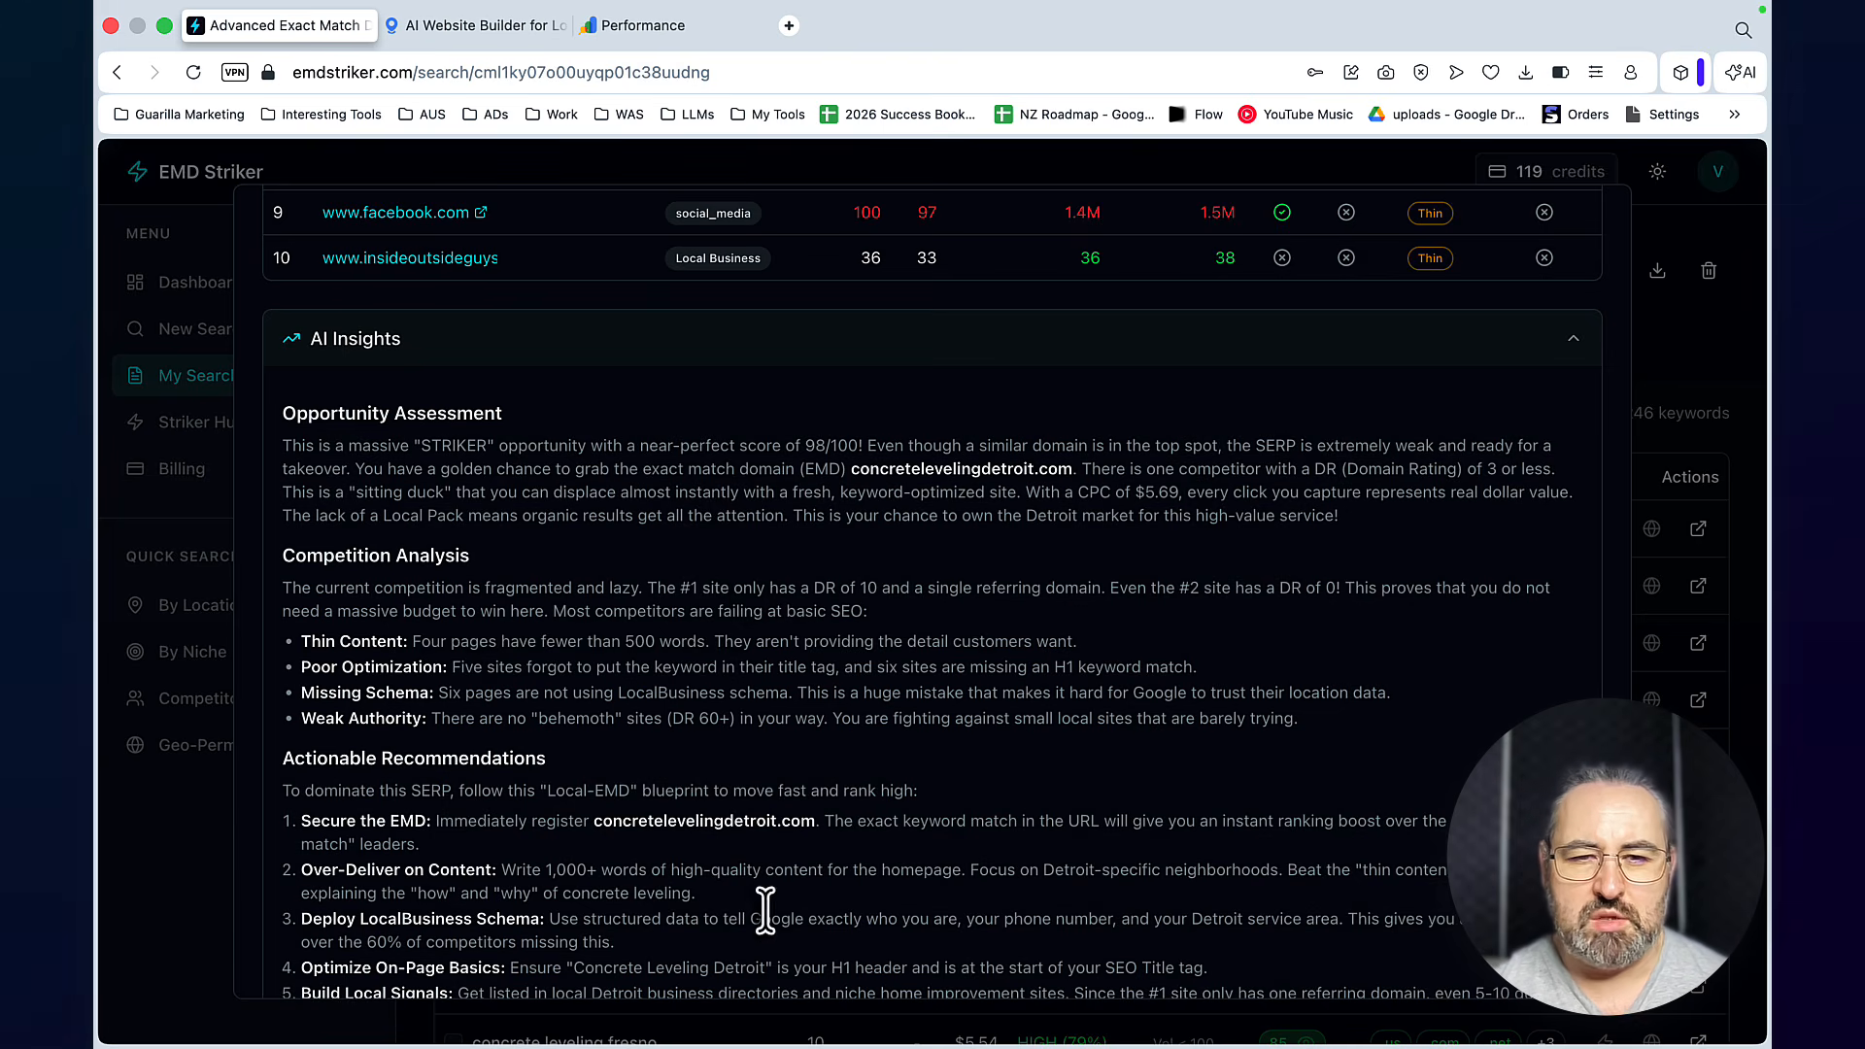
pyautogui.scroll(-1, 767, 913)
pyautogui.scroll(10, 766, 919)
pyautogui.click(1607, 212)
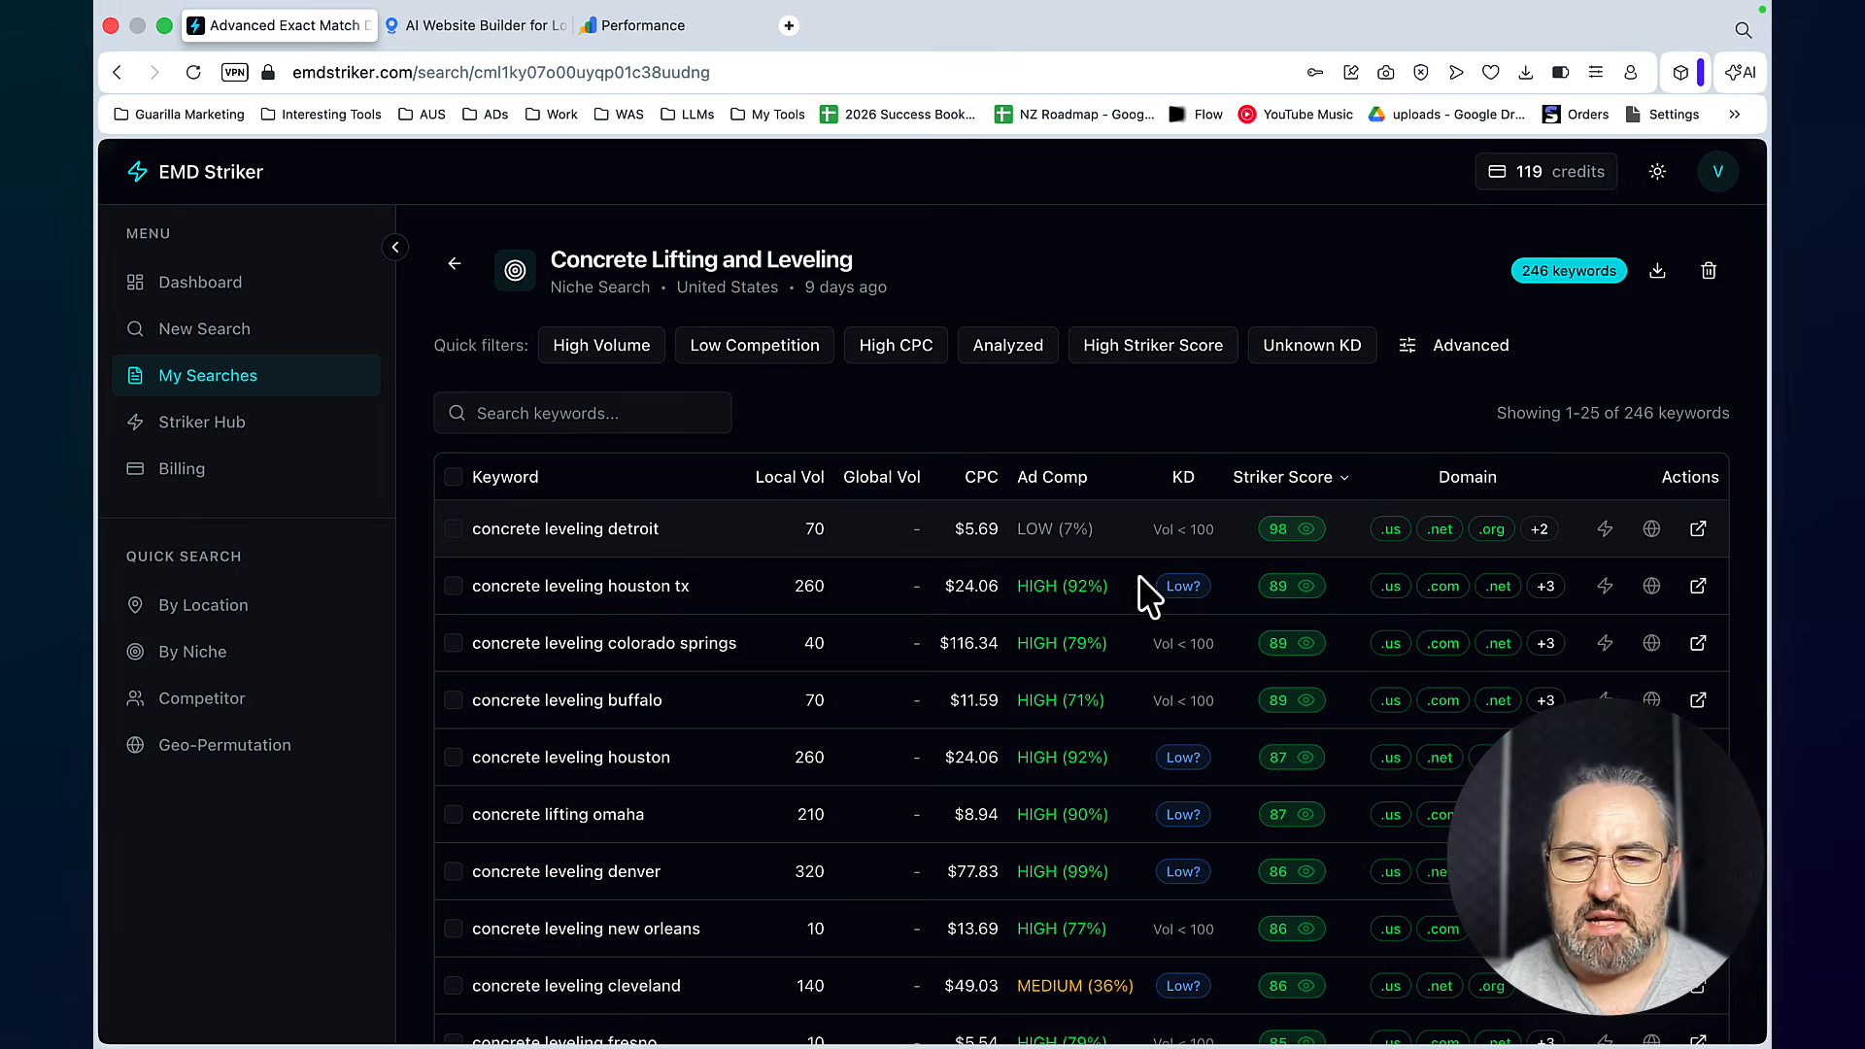
# Sort the keyword table by Striker Score descending, with concrete leveling detroit at 98 on top
pyautogui.click(1335, 486)
pyautogui.click(1339, 488)
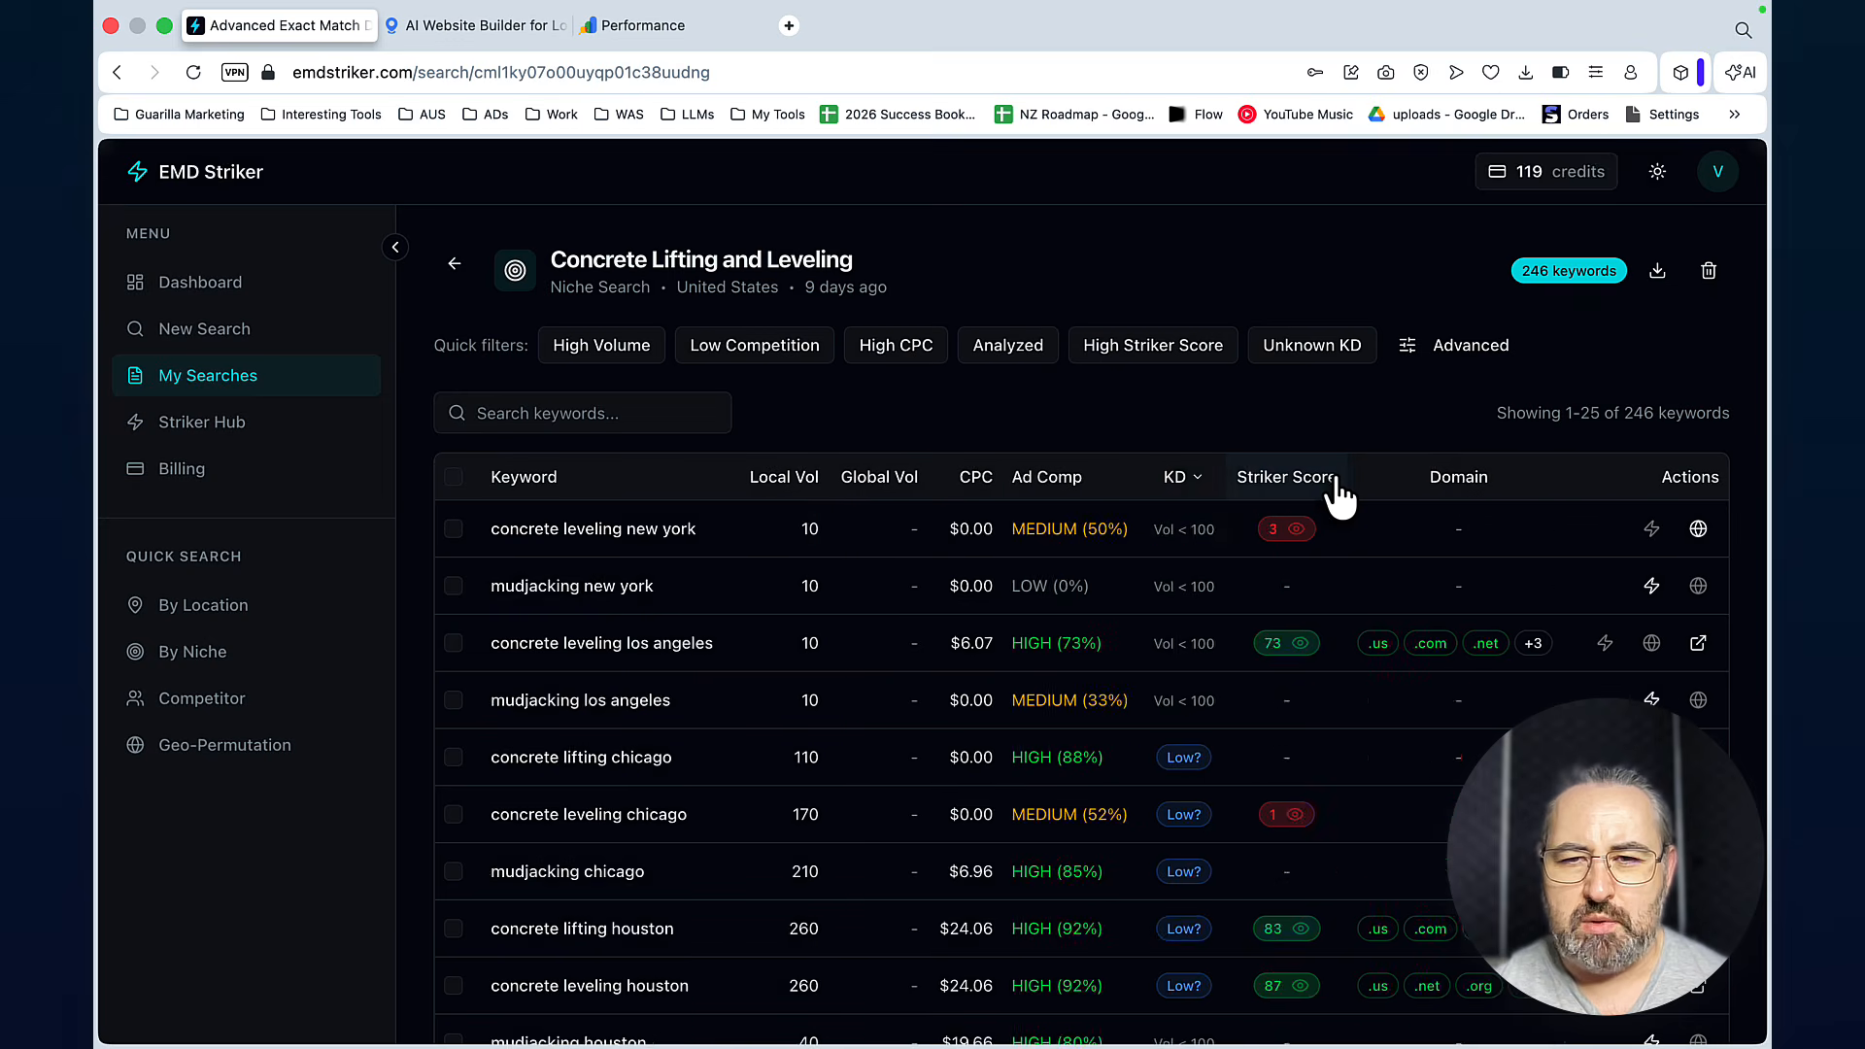
pyautogui.click(1340, 489)
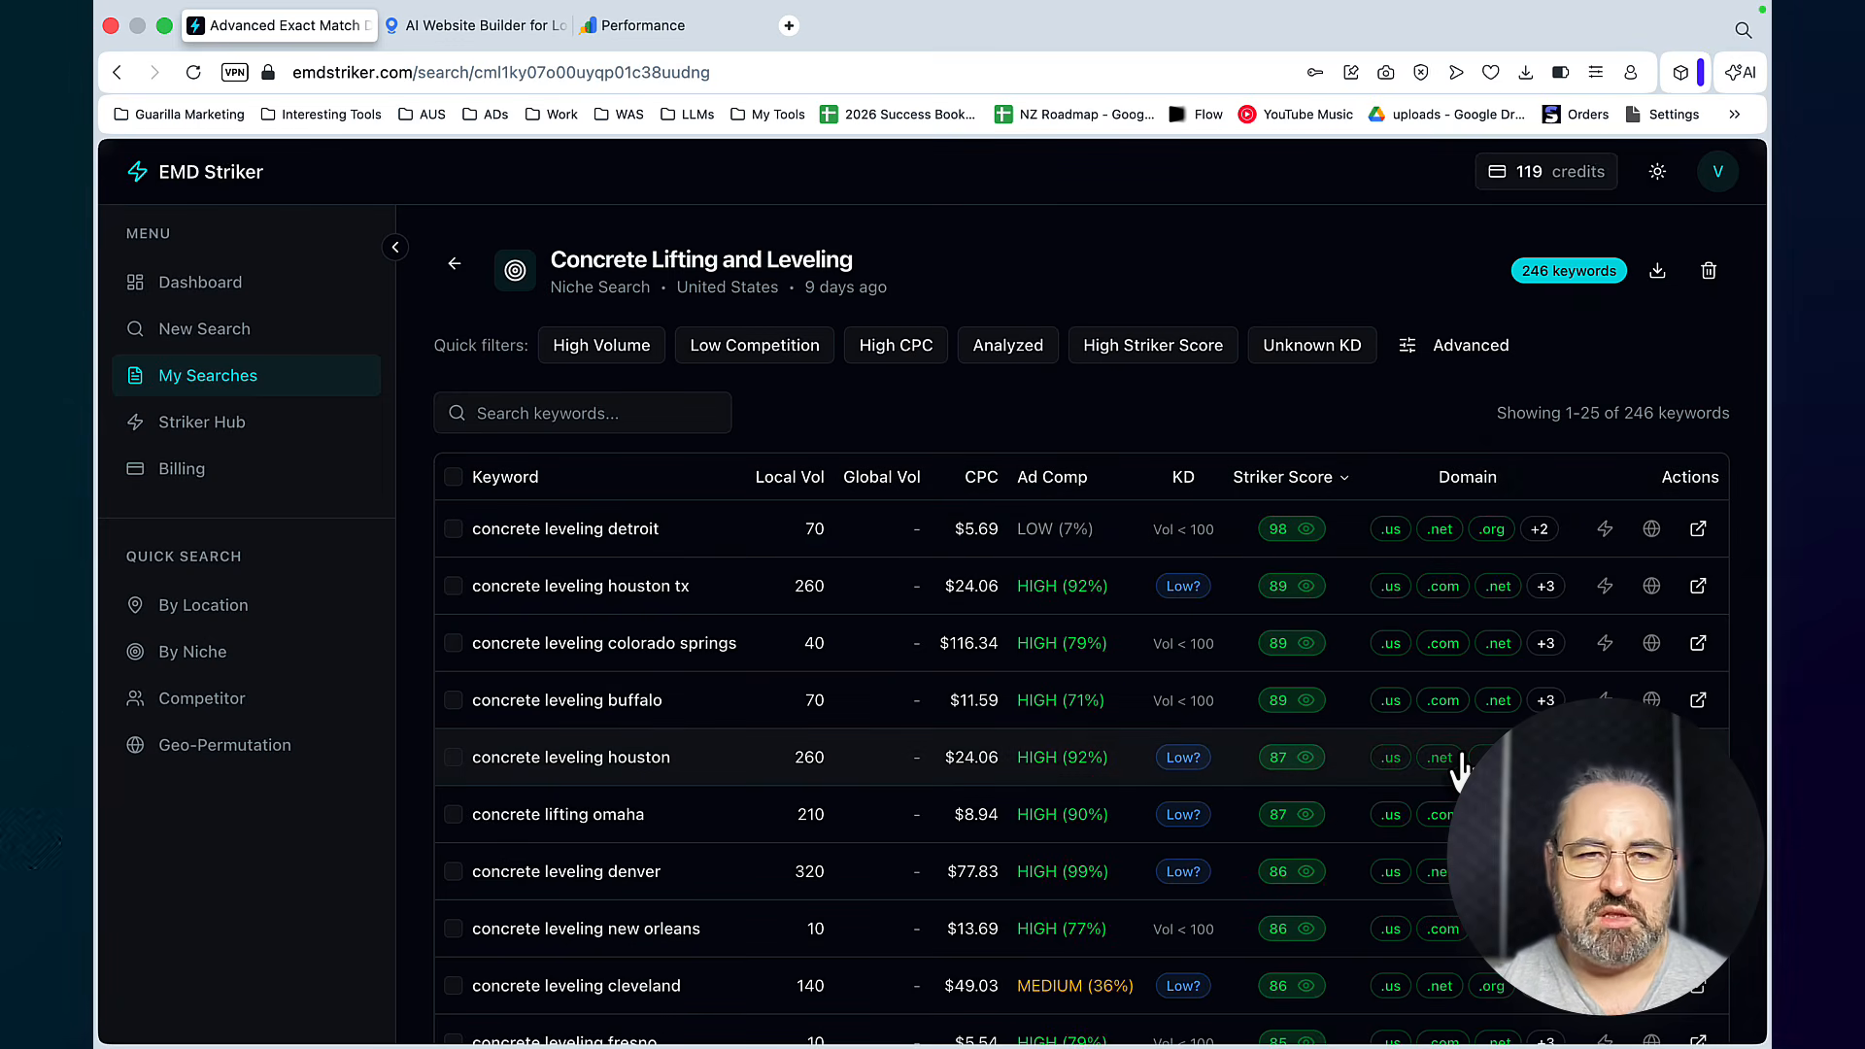
# Start a new LocusPilot website project, dismiss Research with AI, and look over the form
pyautogui.click(485, 27)
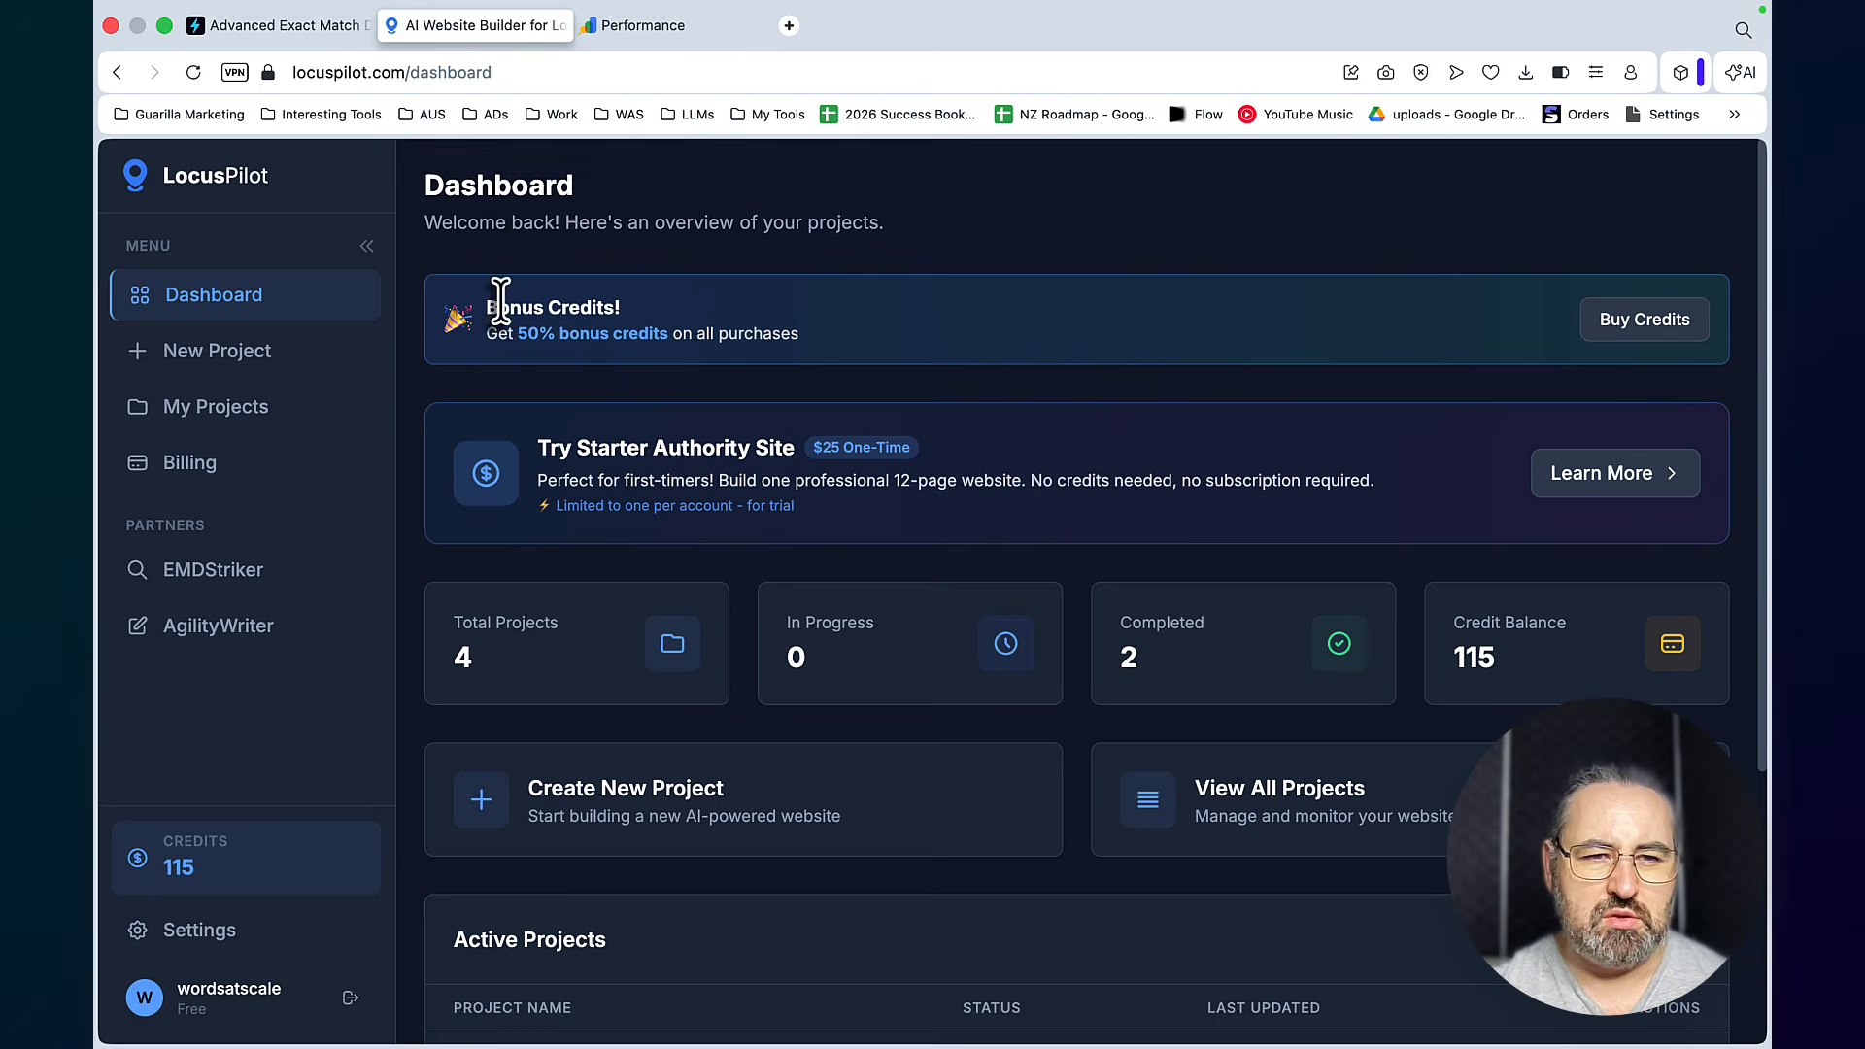
pyautogui.click(259, 359)
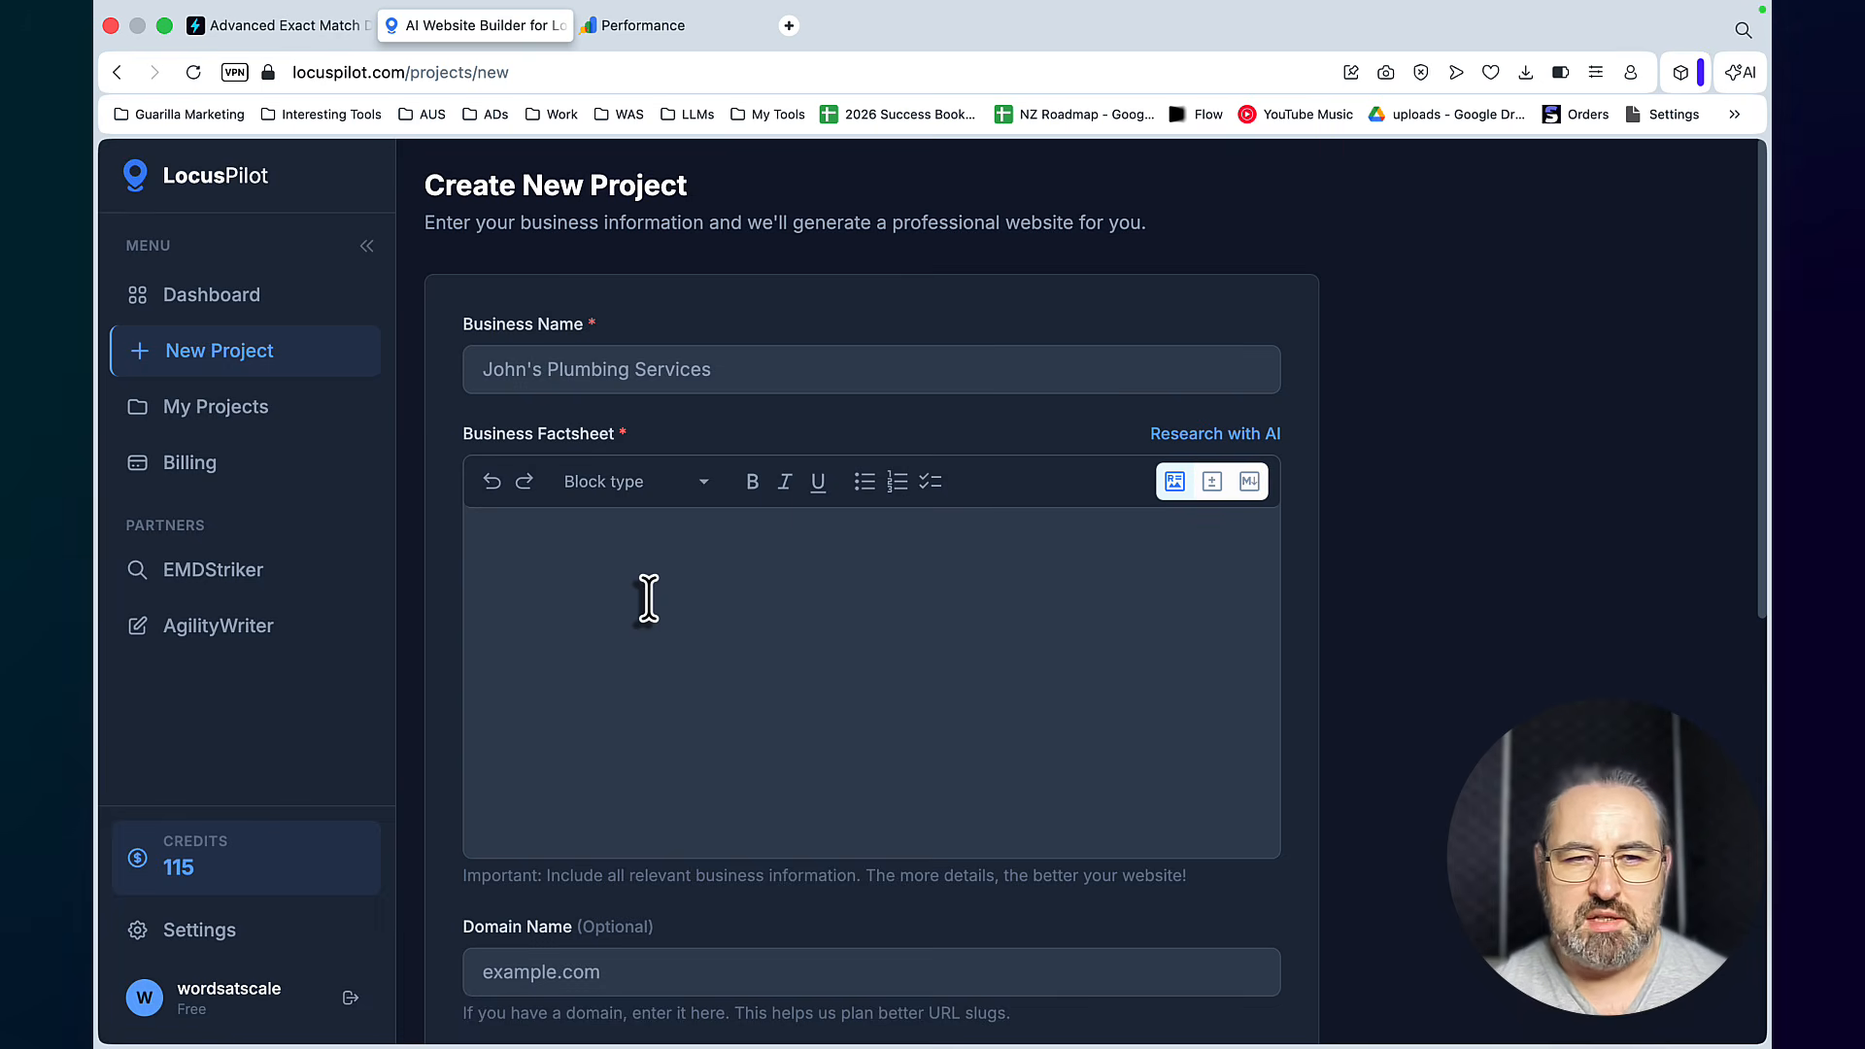
pyautogui.click(1177, 439)
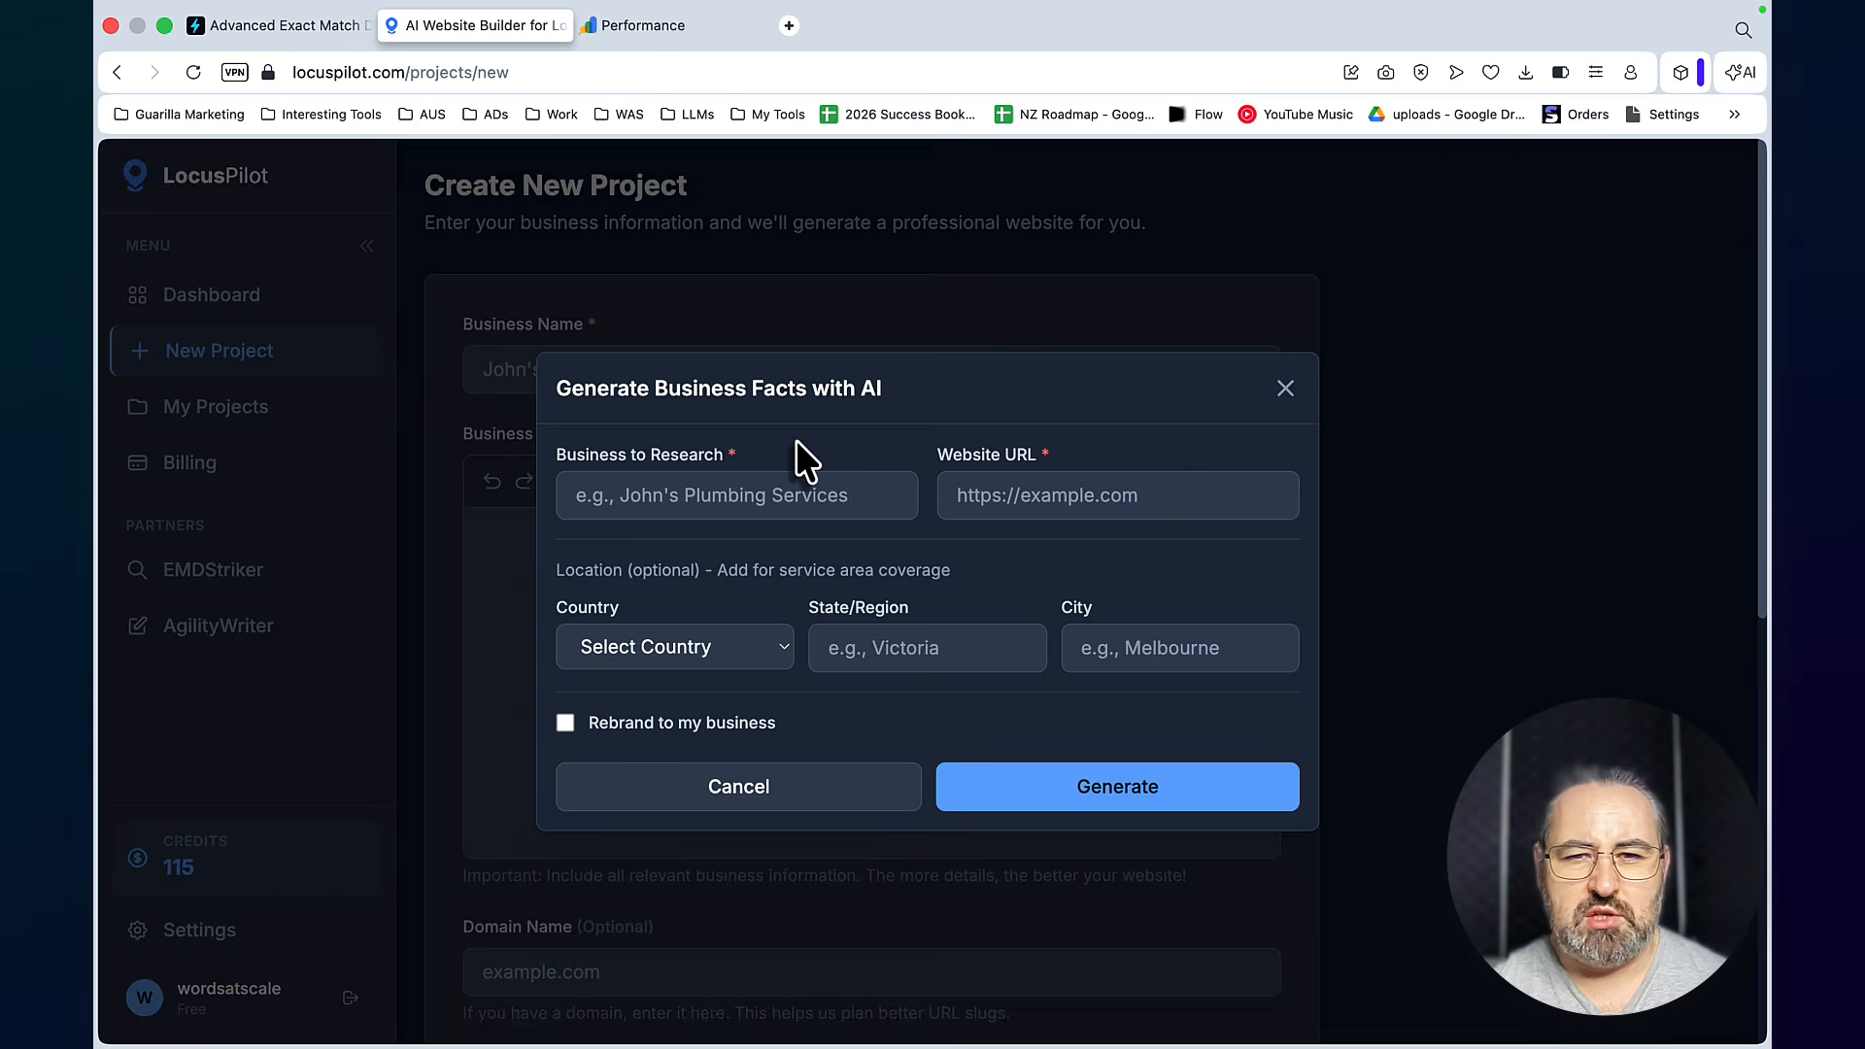
pyautogui.click(1285, 389)
pyautogui.scroll(-7, 924, 699)
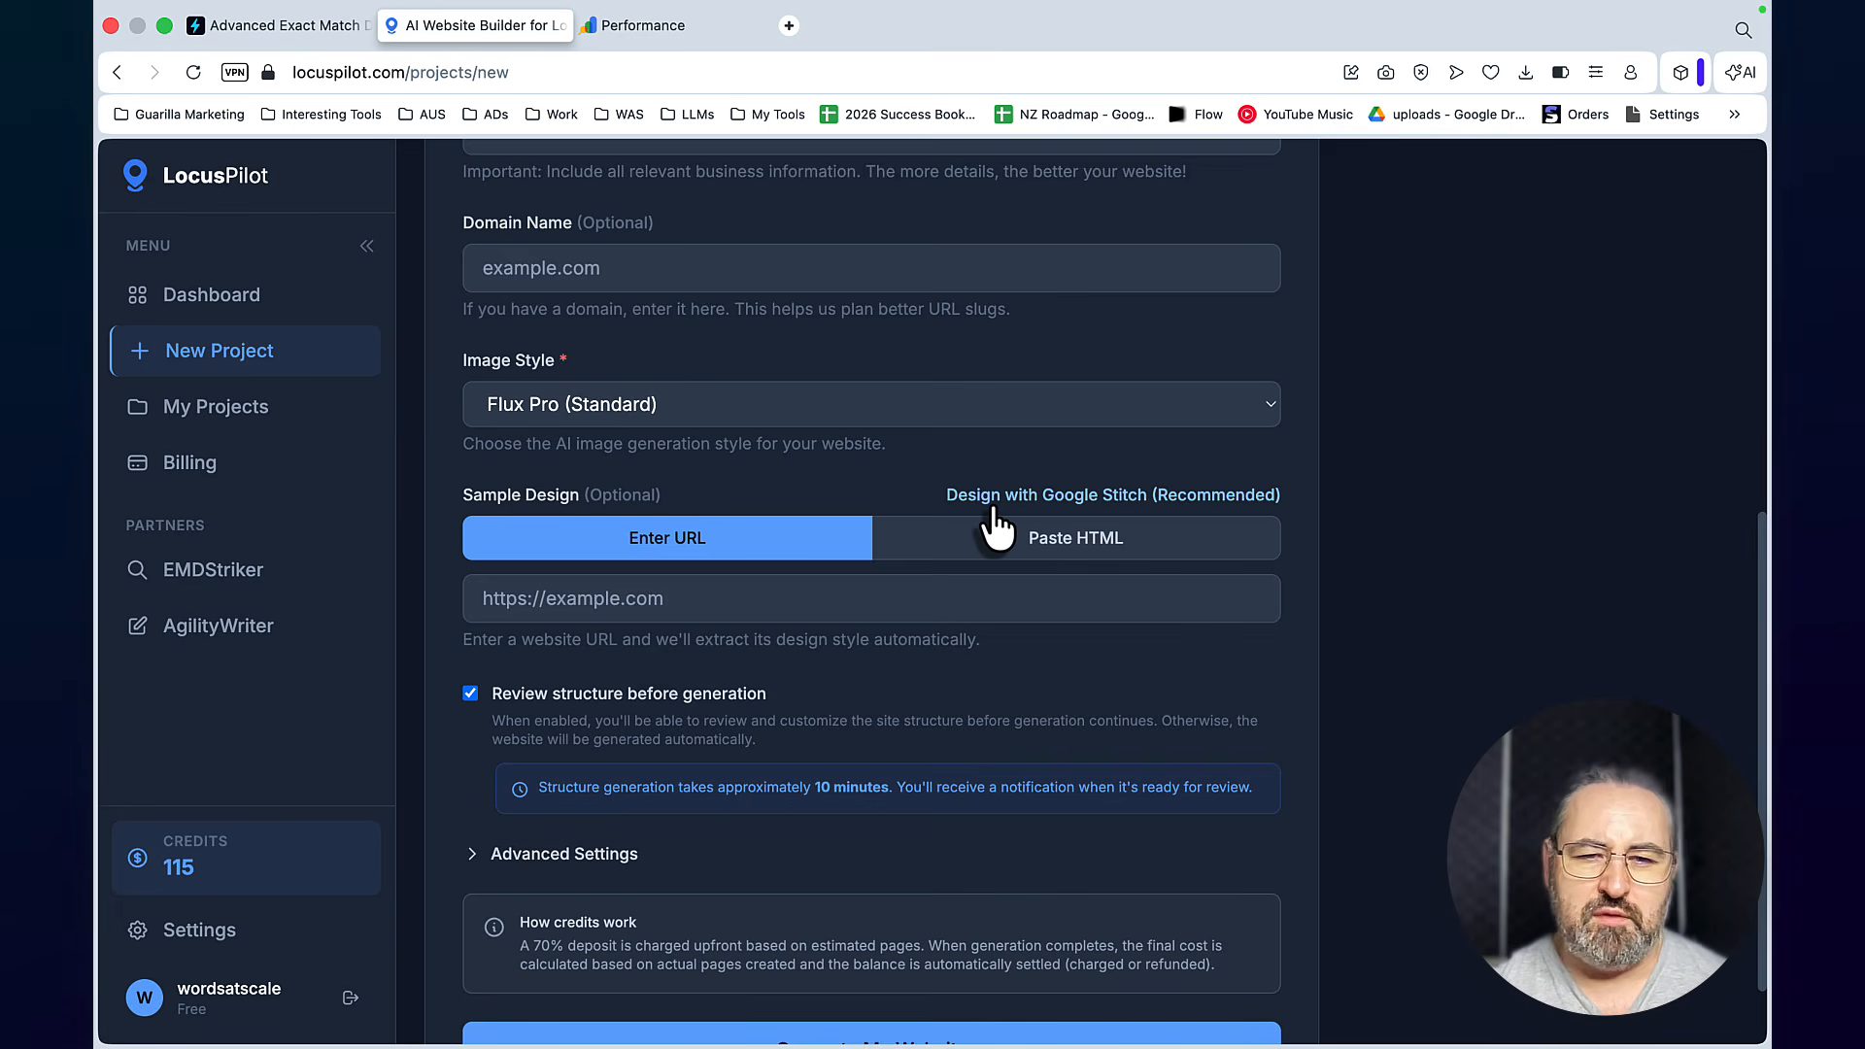
pyautogui.scroll(-2, 994, 515)
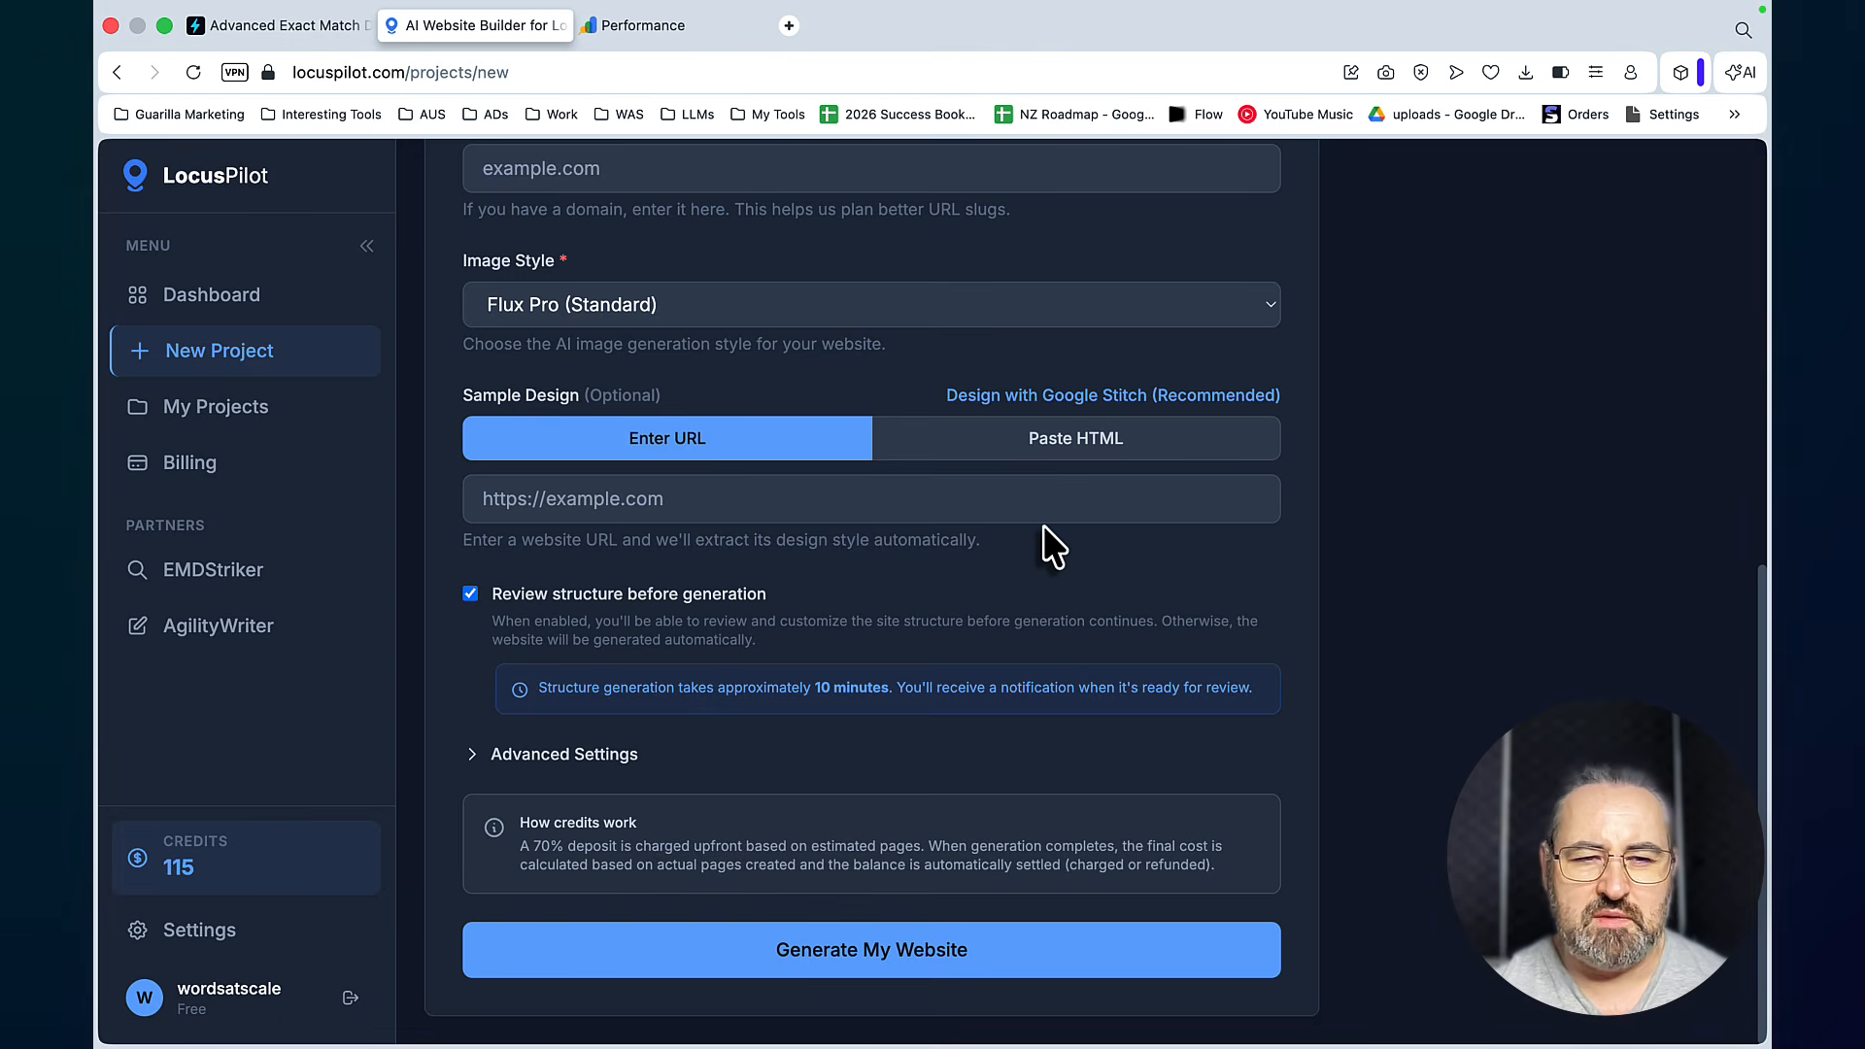
# From My Projects, open the Concrete Leveling Buffalo project's generation status page
pyautogui.click(215, 408)
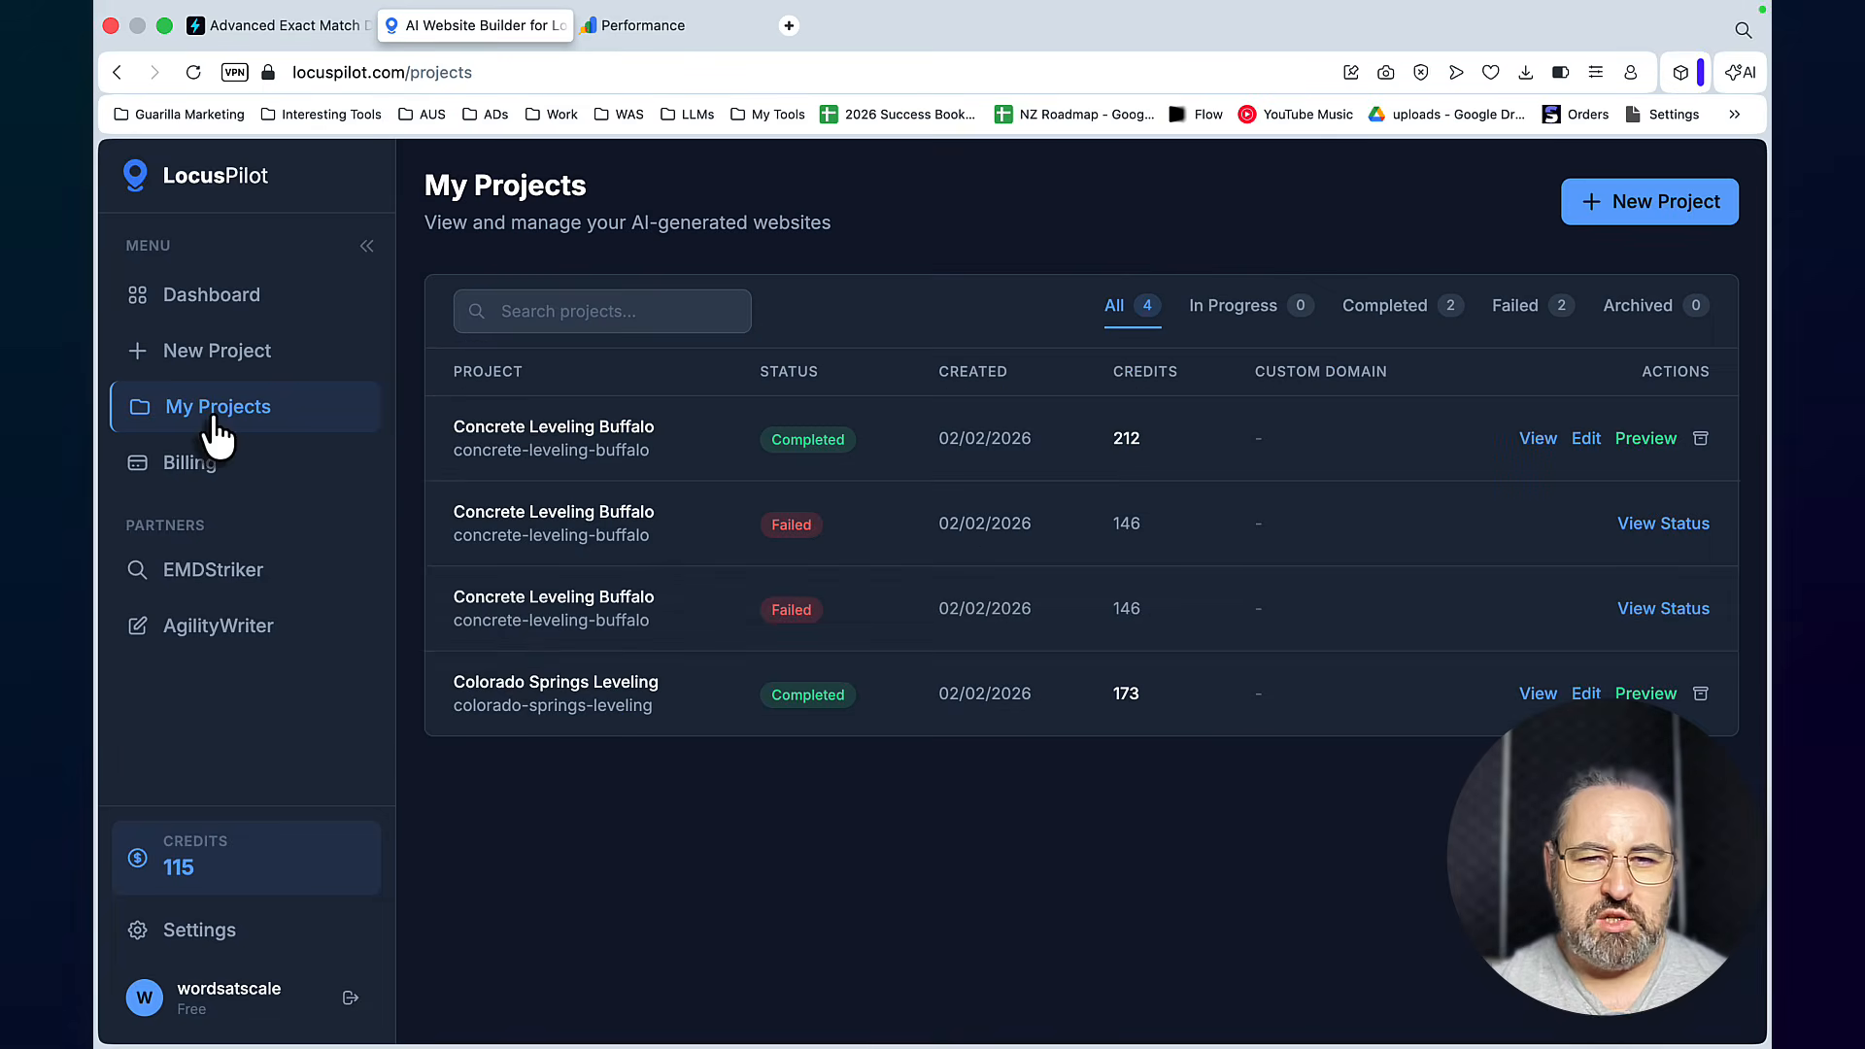
pyautogui.click(1538, 438)
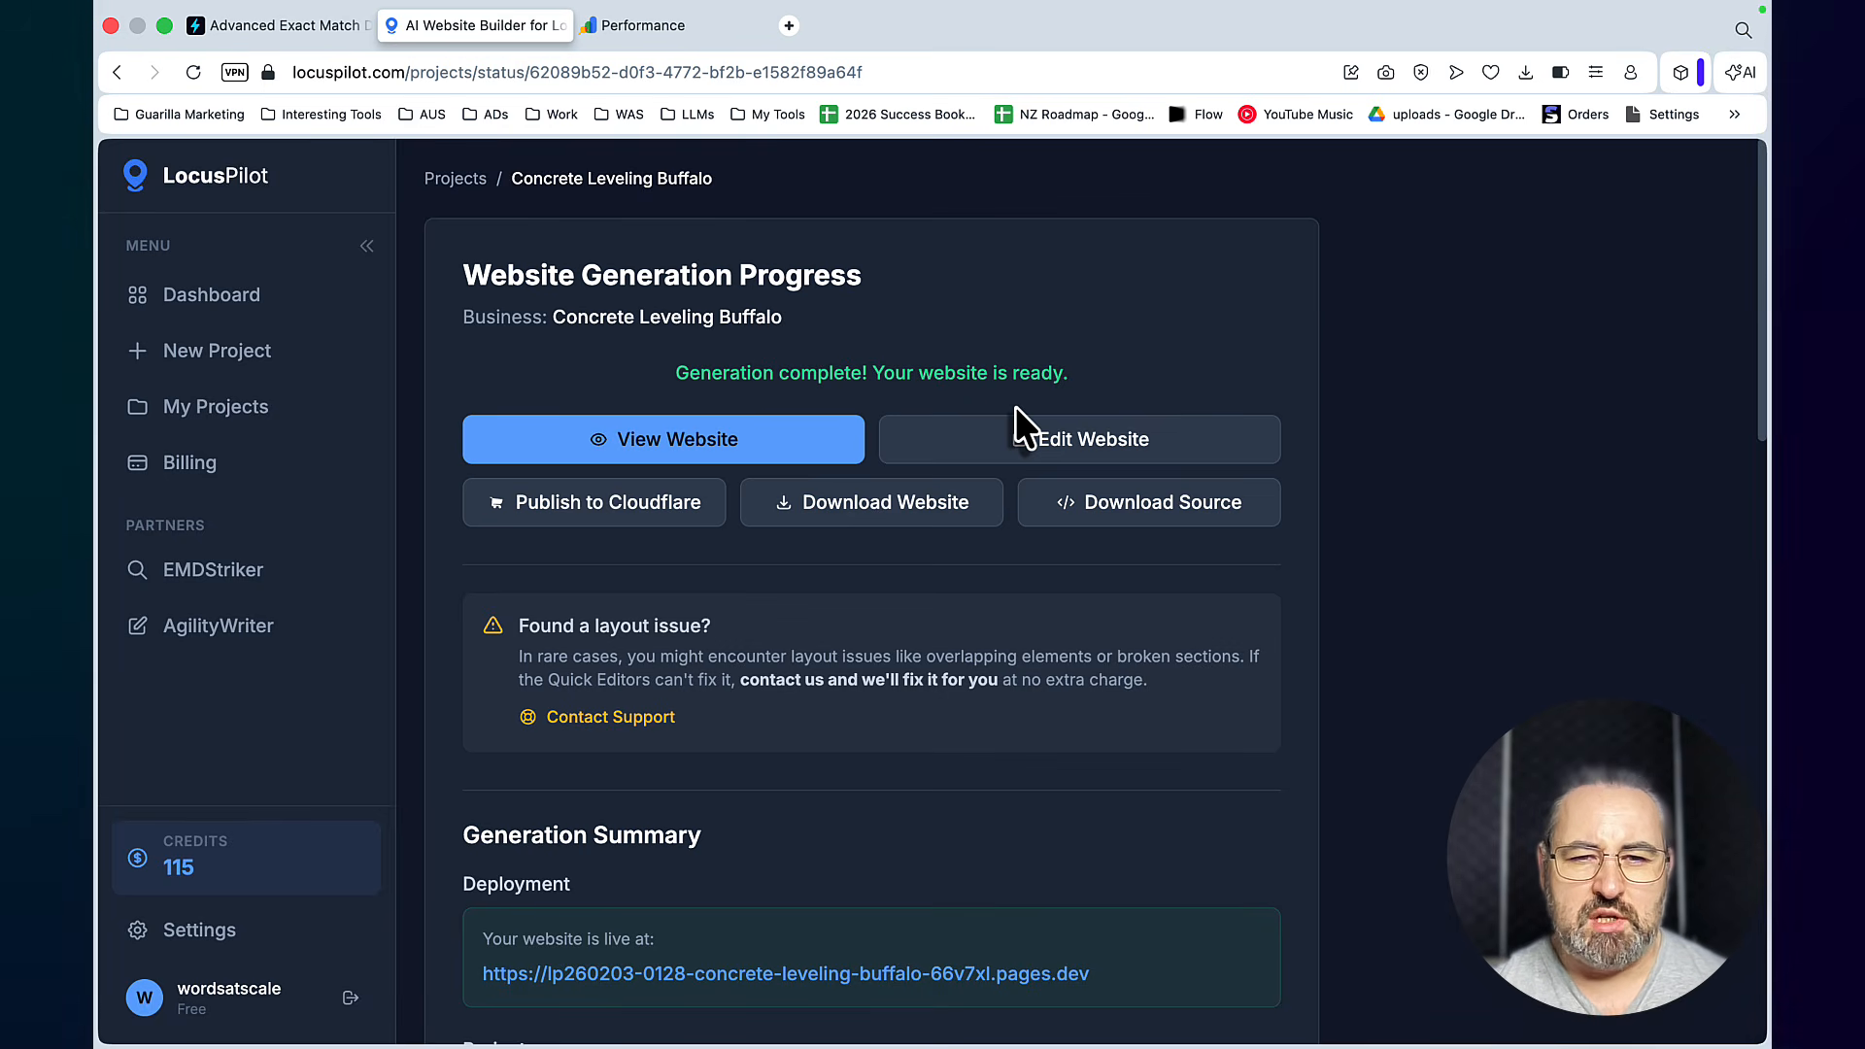
# Download the Concrete Leveling Buffalo website files as a zip
pyautogui.click(887, 509)
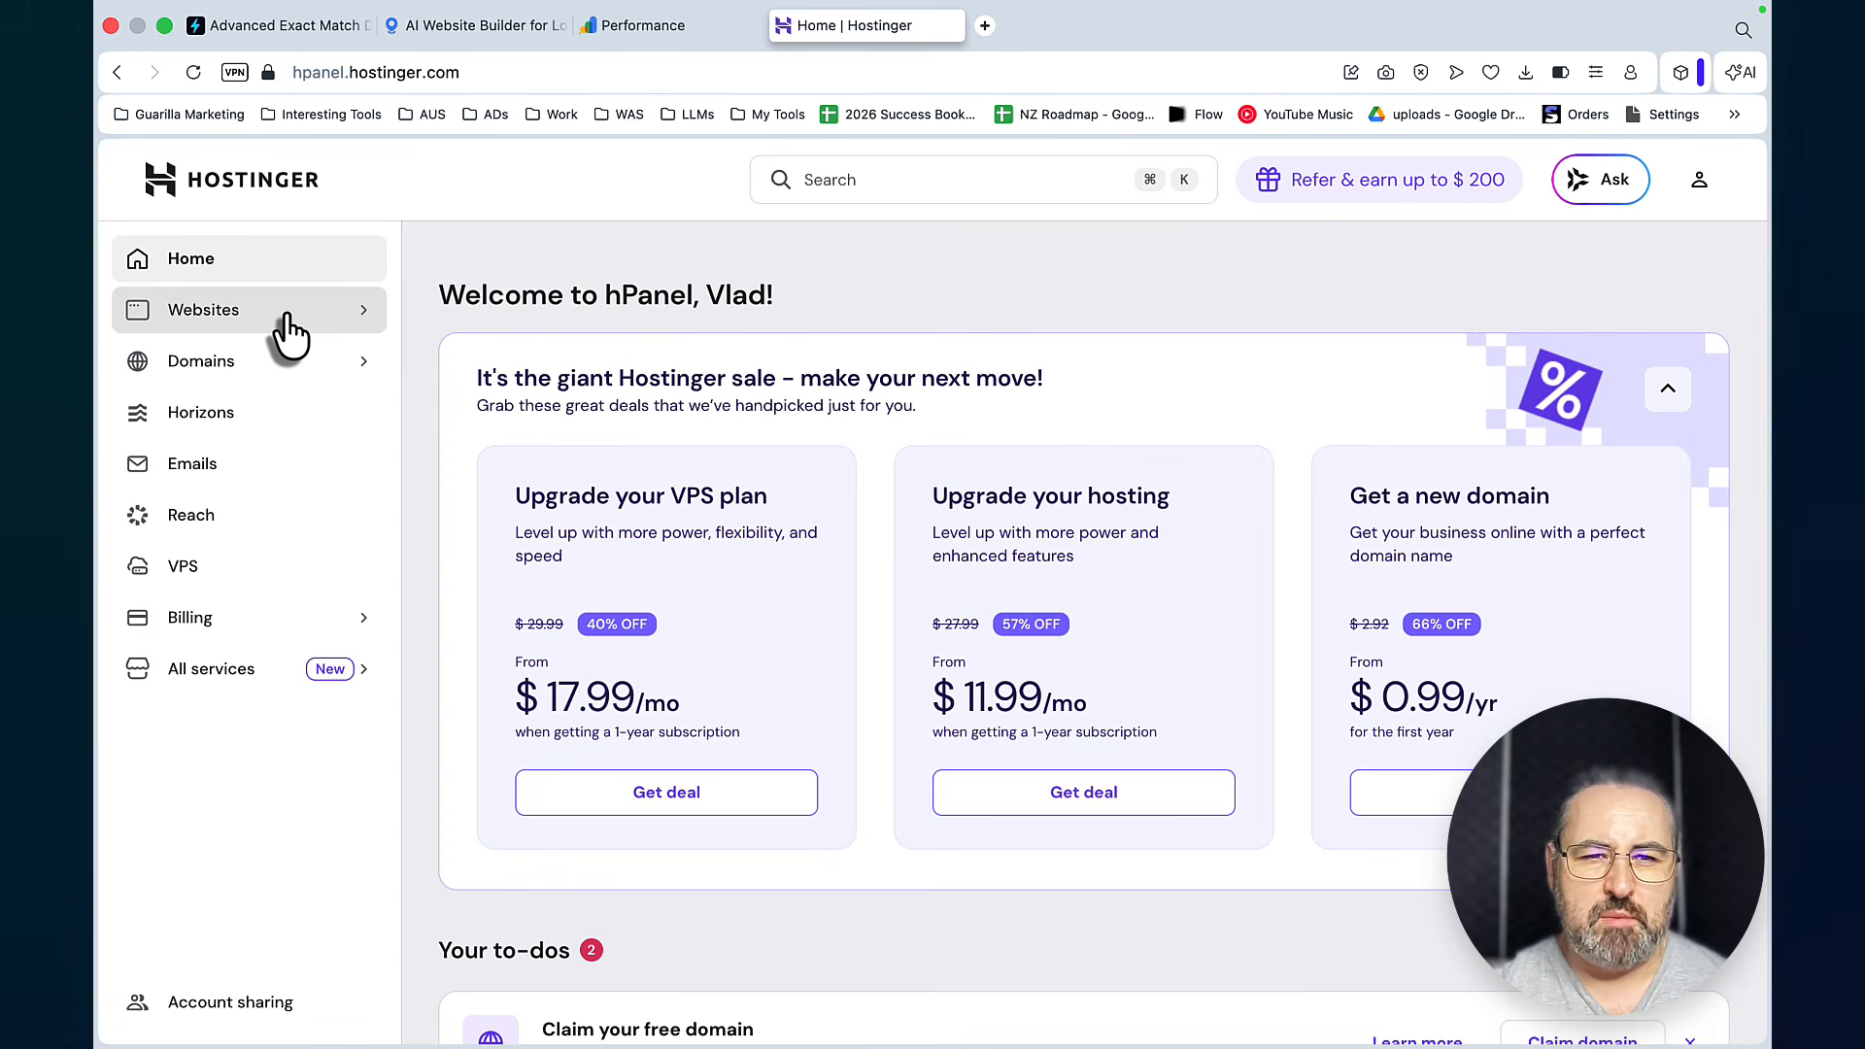
# Add a new Custom PHP/HTML website in Hostinger on a temporary domain
pyautogui.click(287, 330)
pyautogui.scroll(-2, 1068, 583)
pyautogui.click(1578, 590)
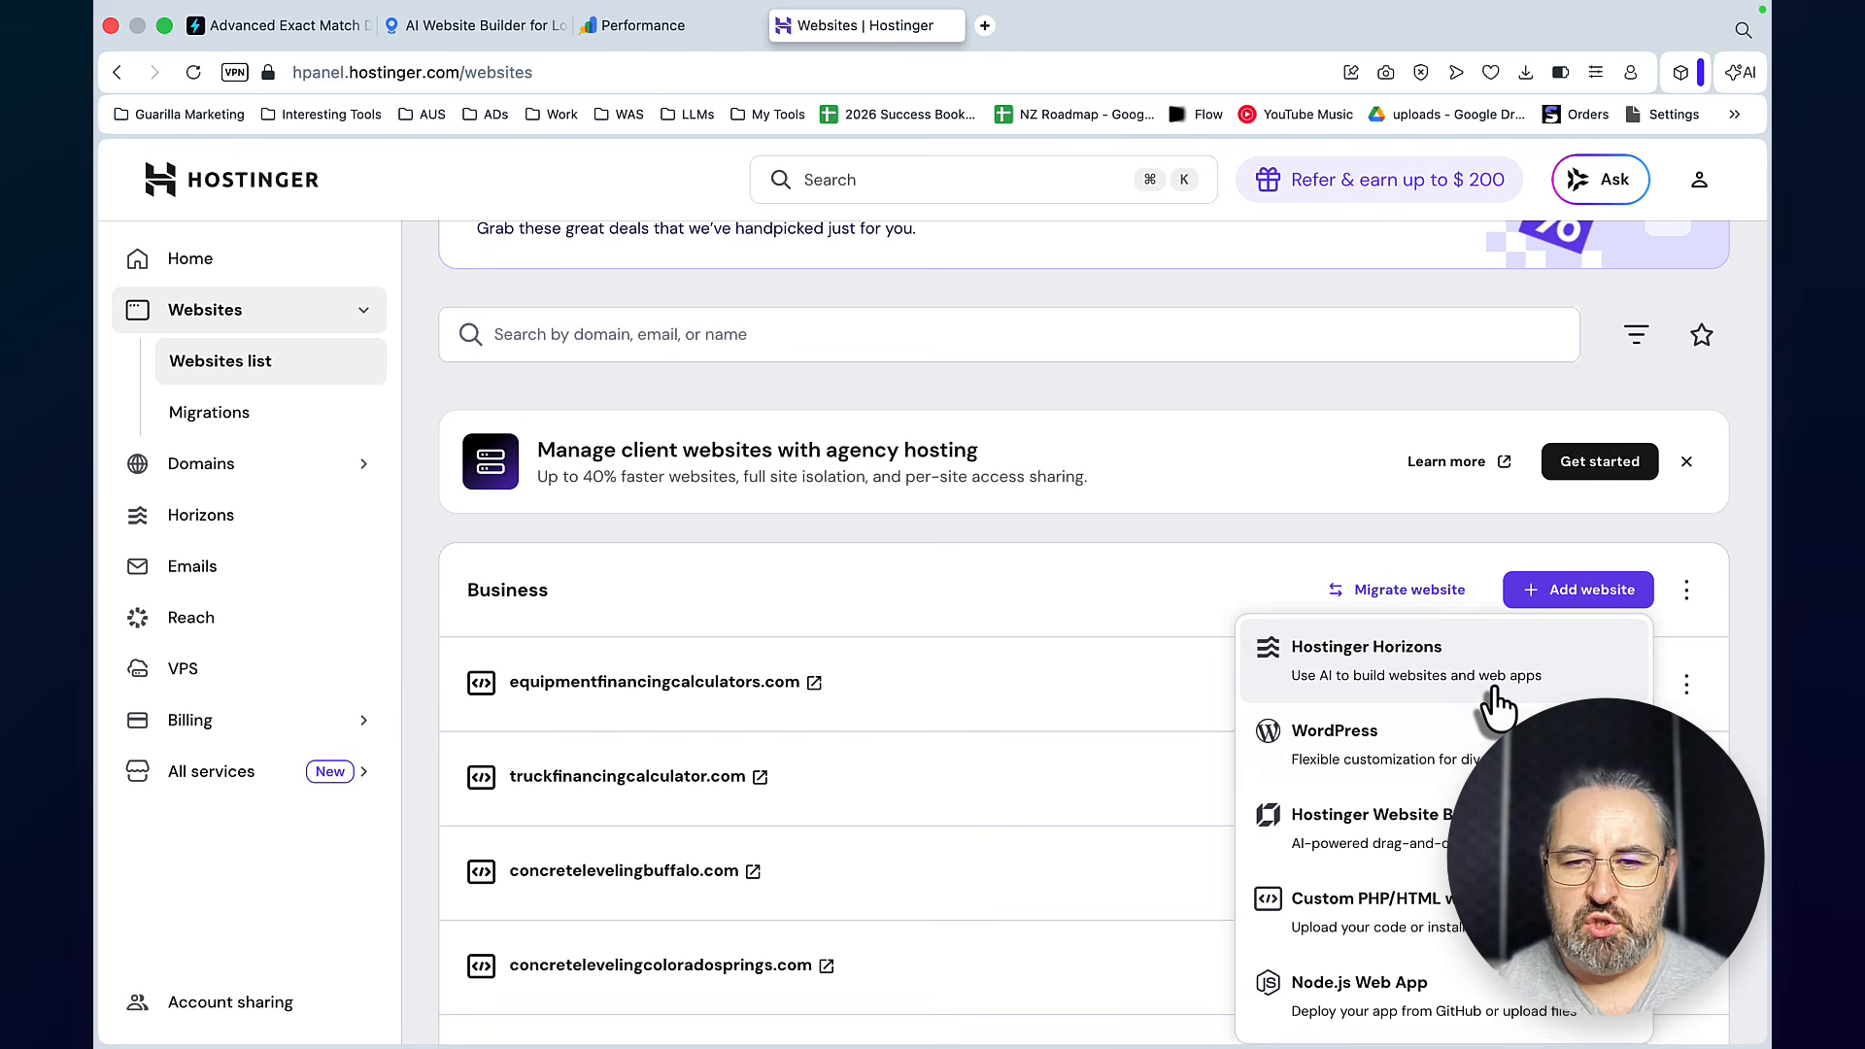
pyautogui.click(1381, 918)
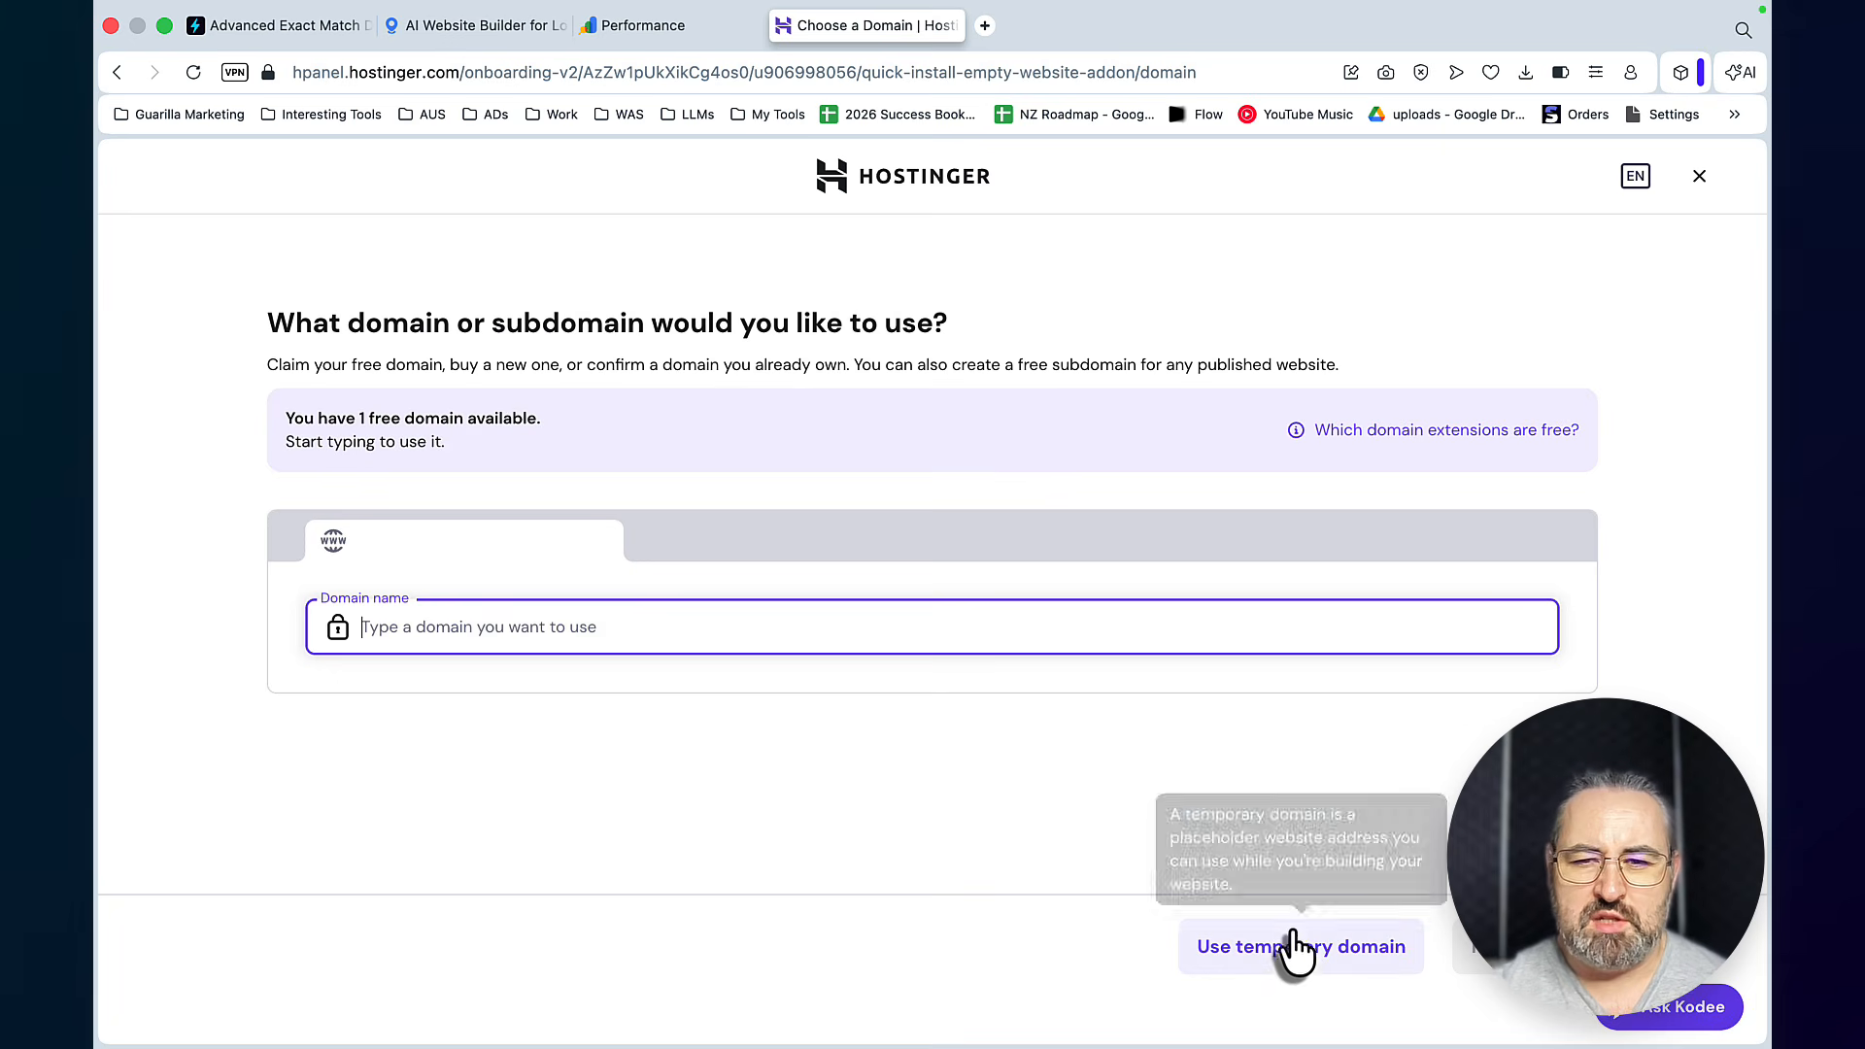
pyautogui.click(1290, 952)
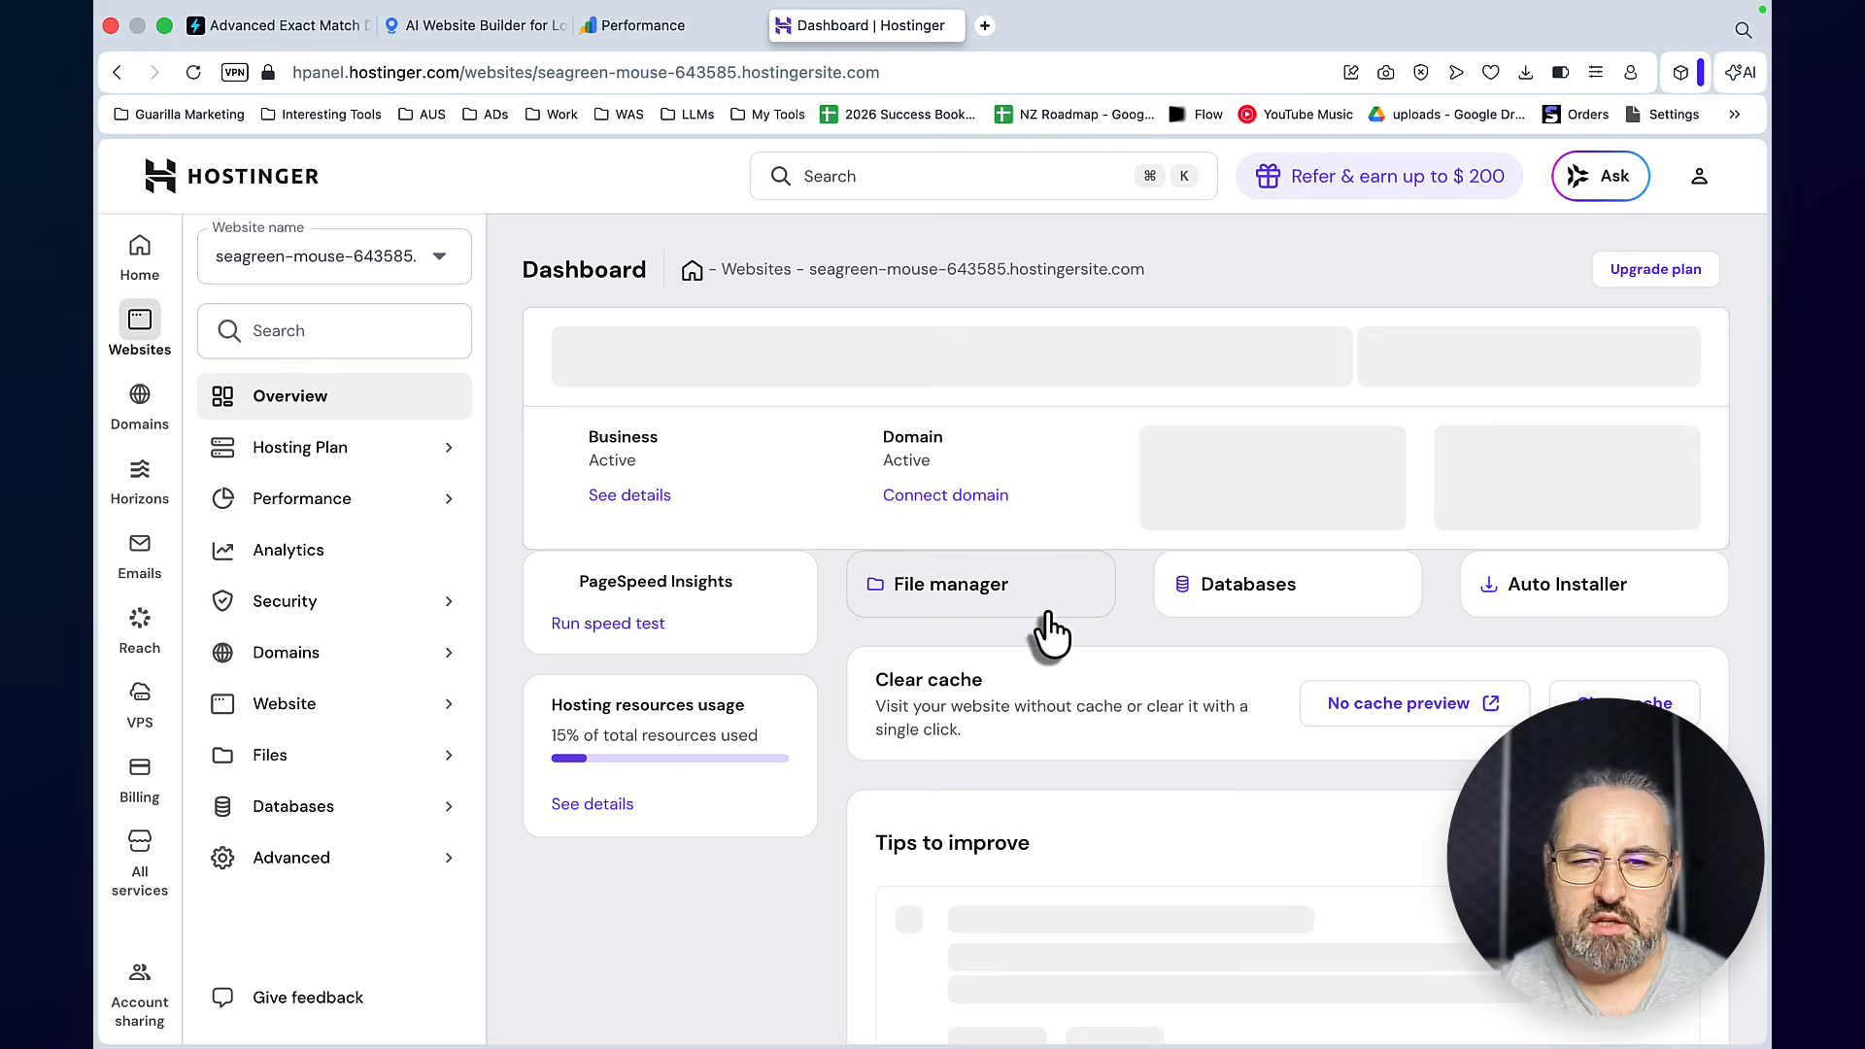
# Open the new site's public_html folder in the file manager, then open a blank tab
pyautogui.click(908, 712)
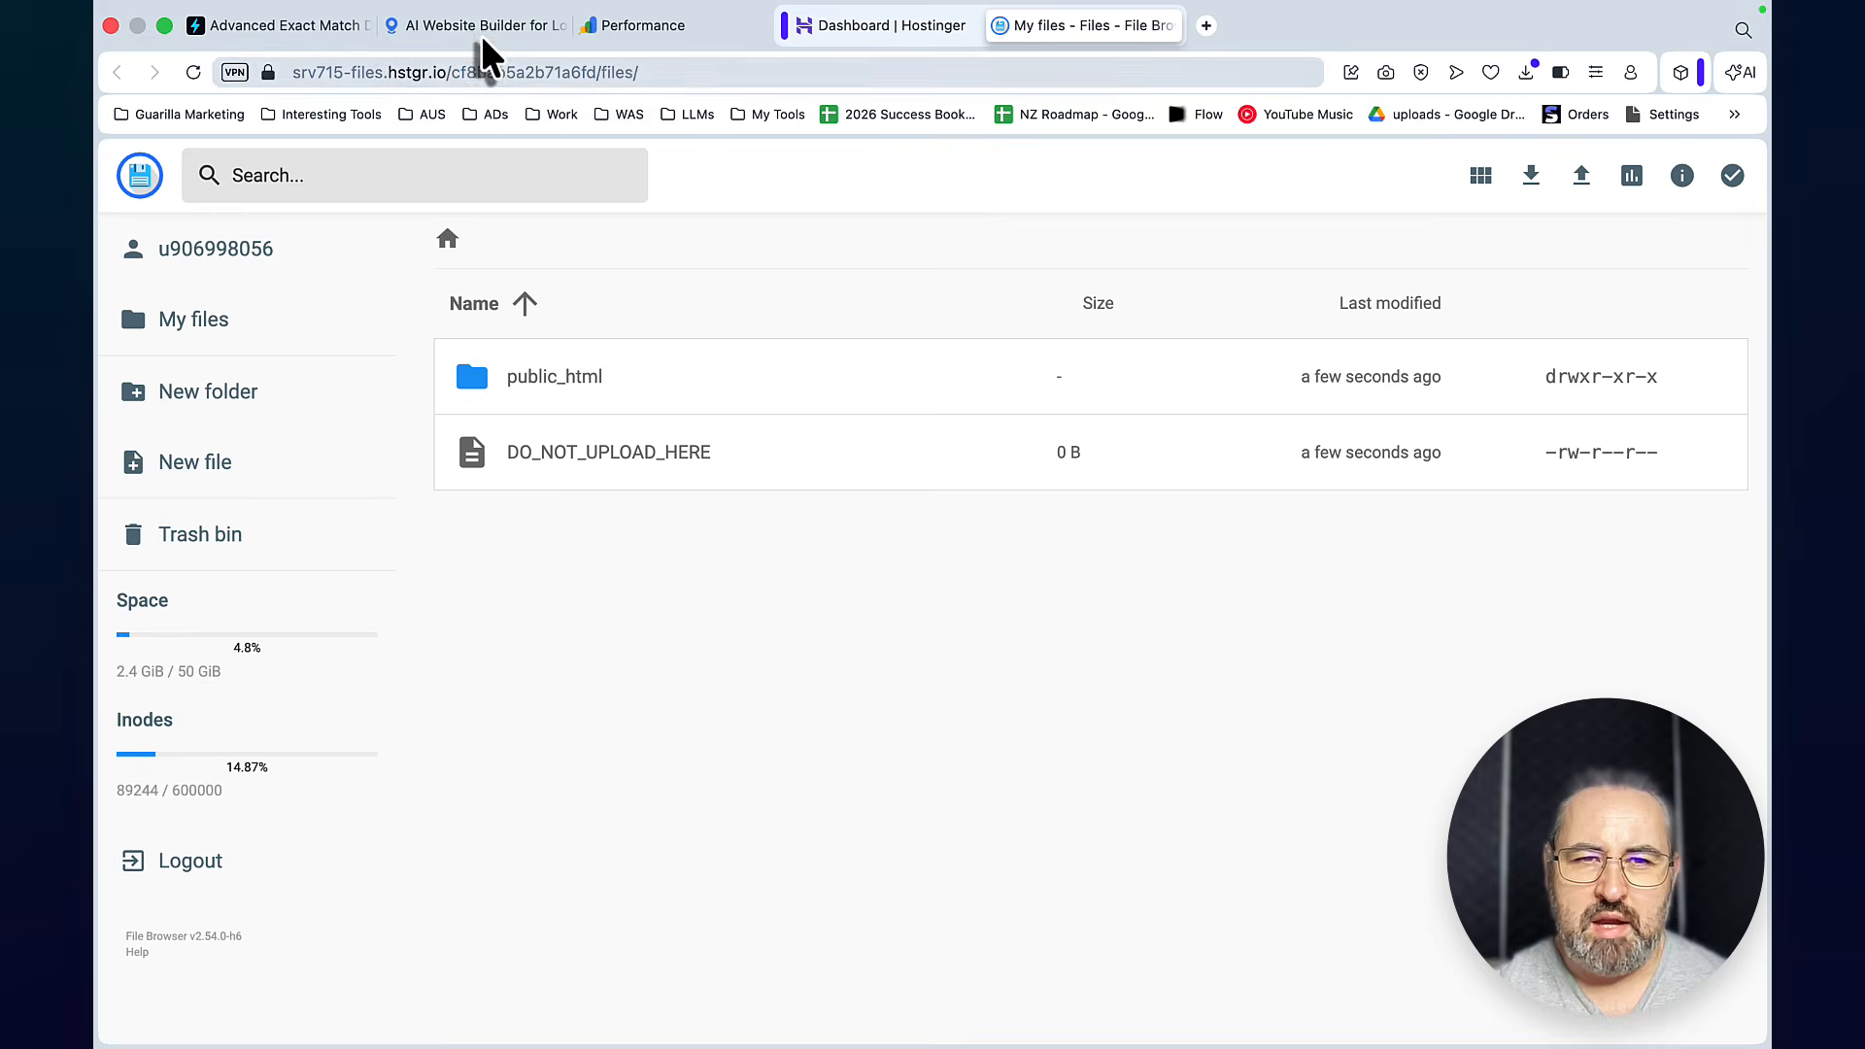
pyautogui.click(483, 37)
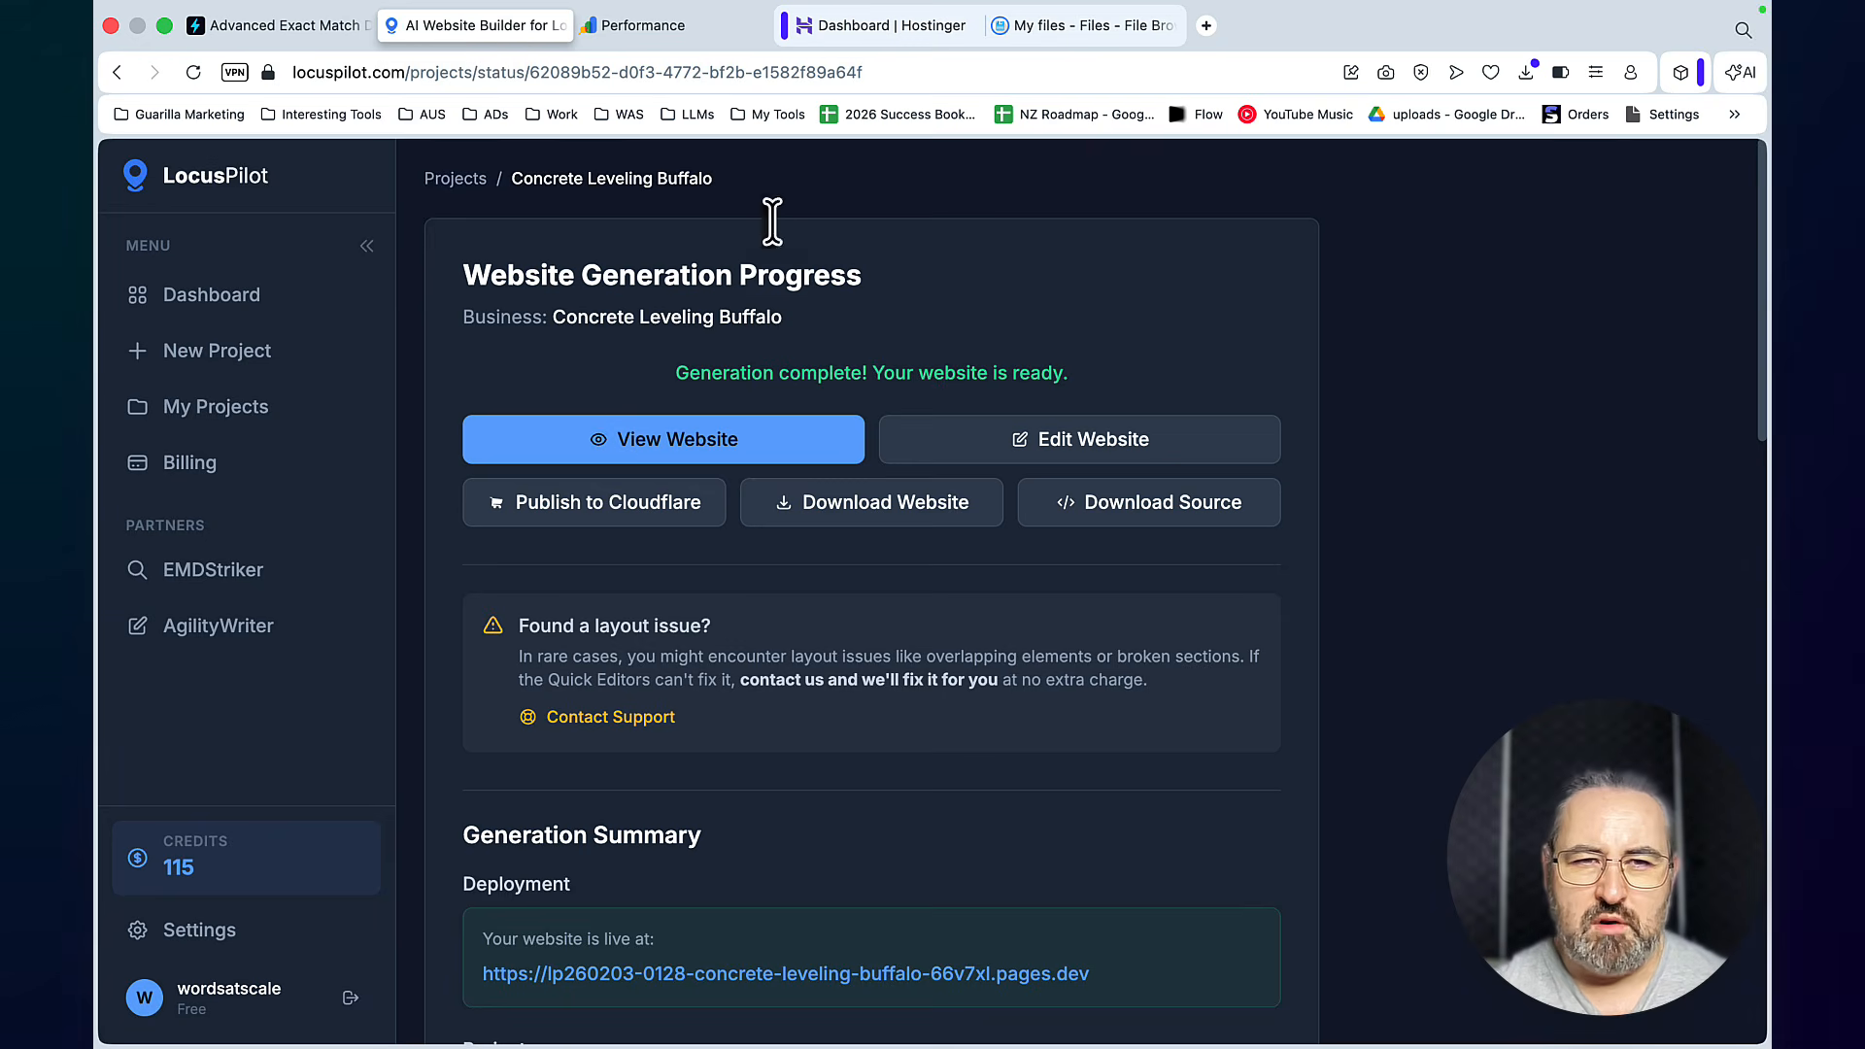
pyautogui.click(1055, 23)
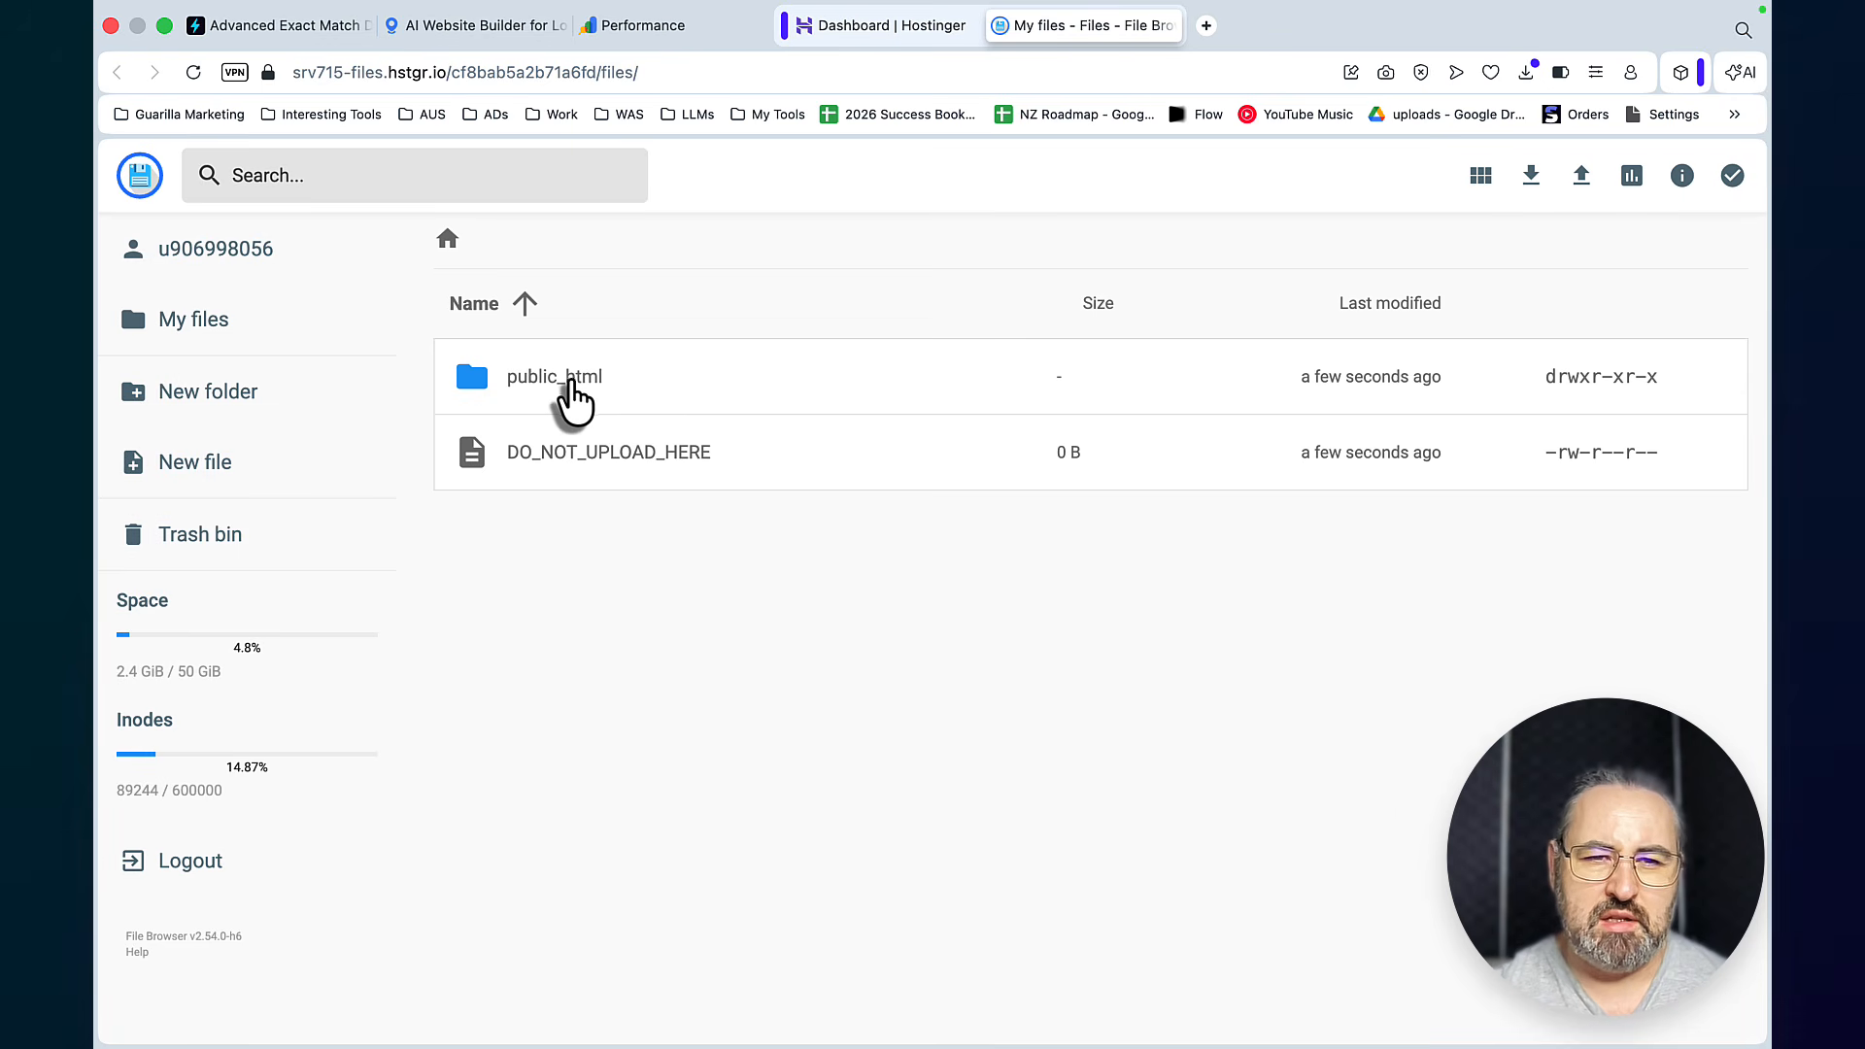
pyautogui.doubleClick(572, 381)
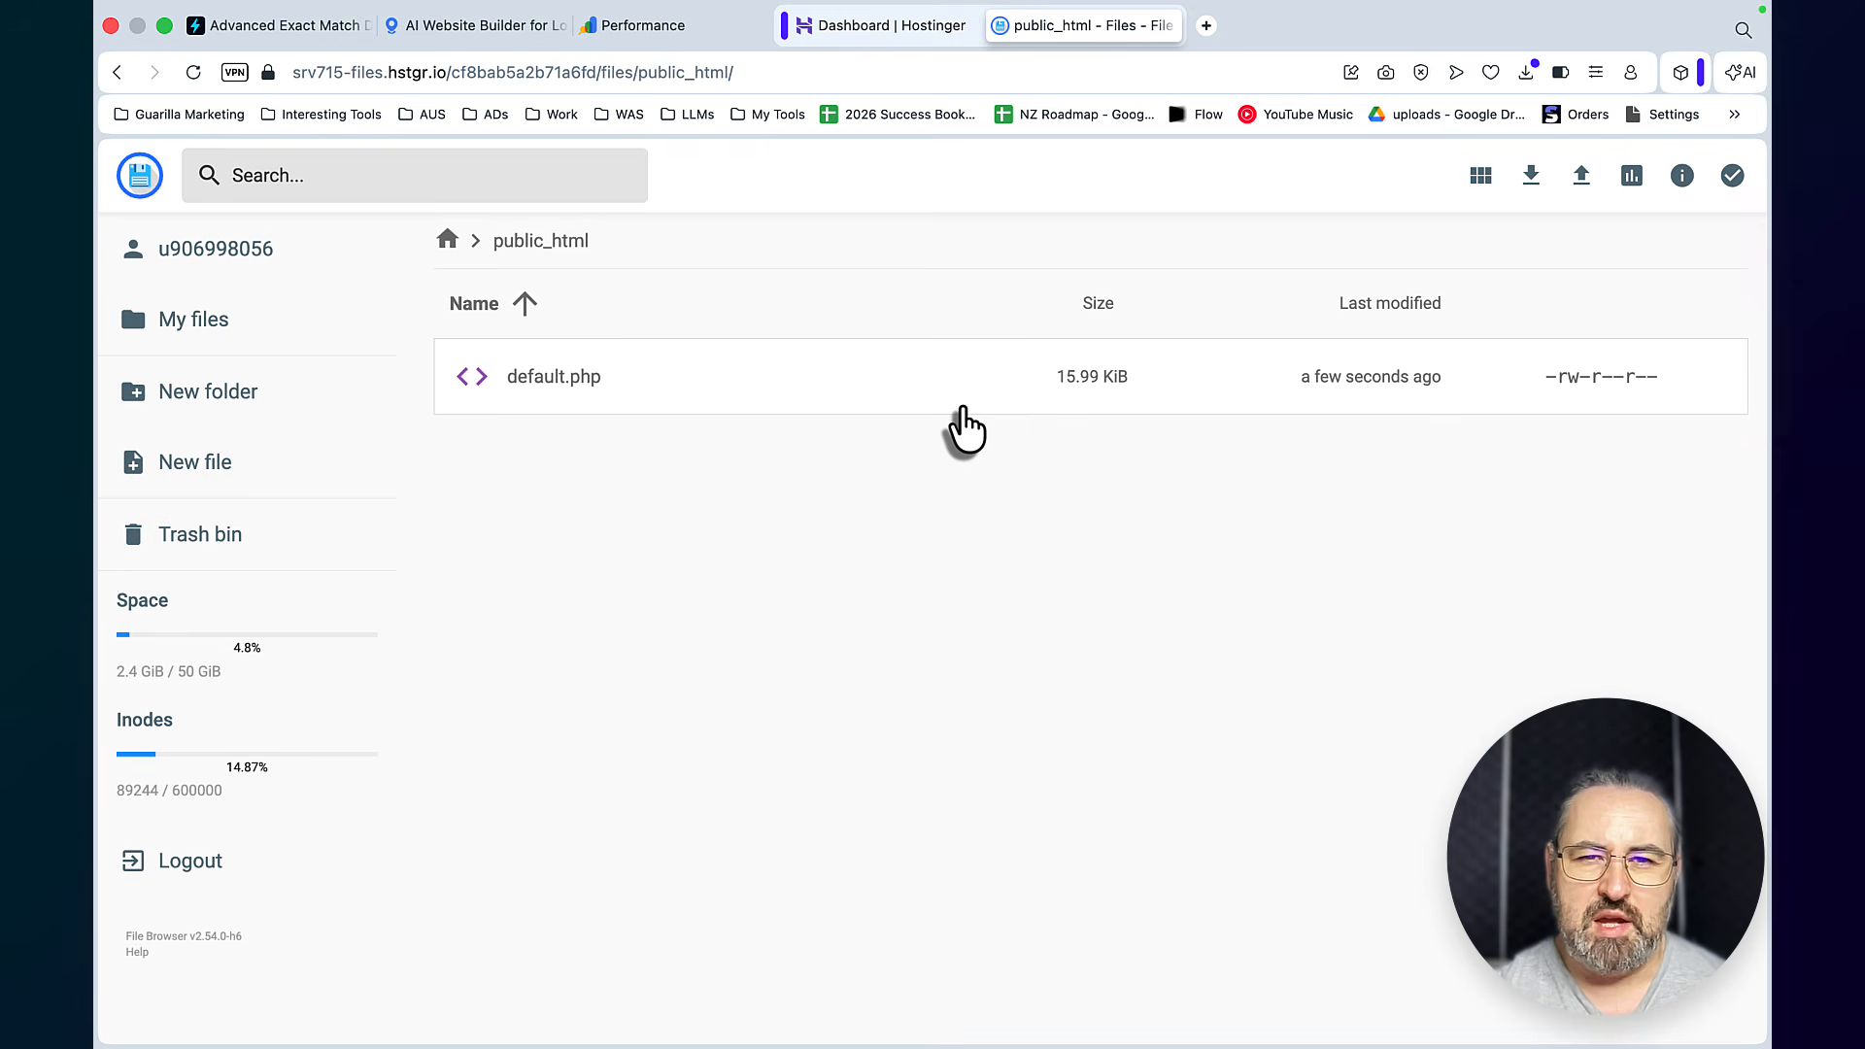
pyautogui.click(1207, 25)
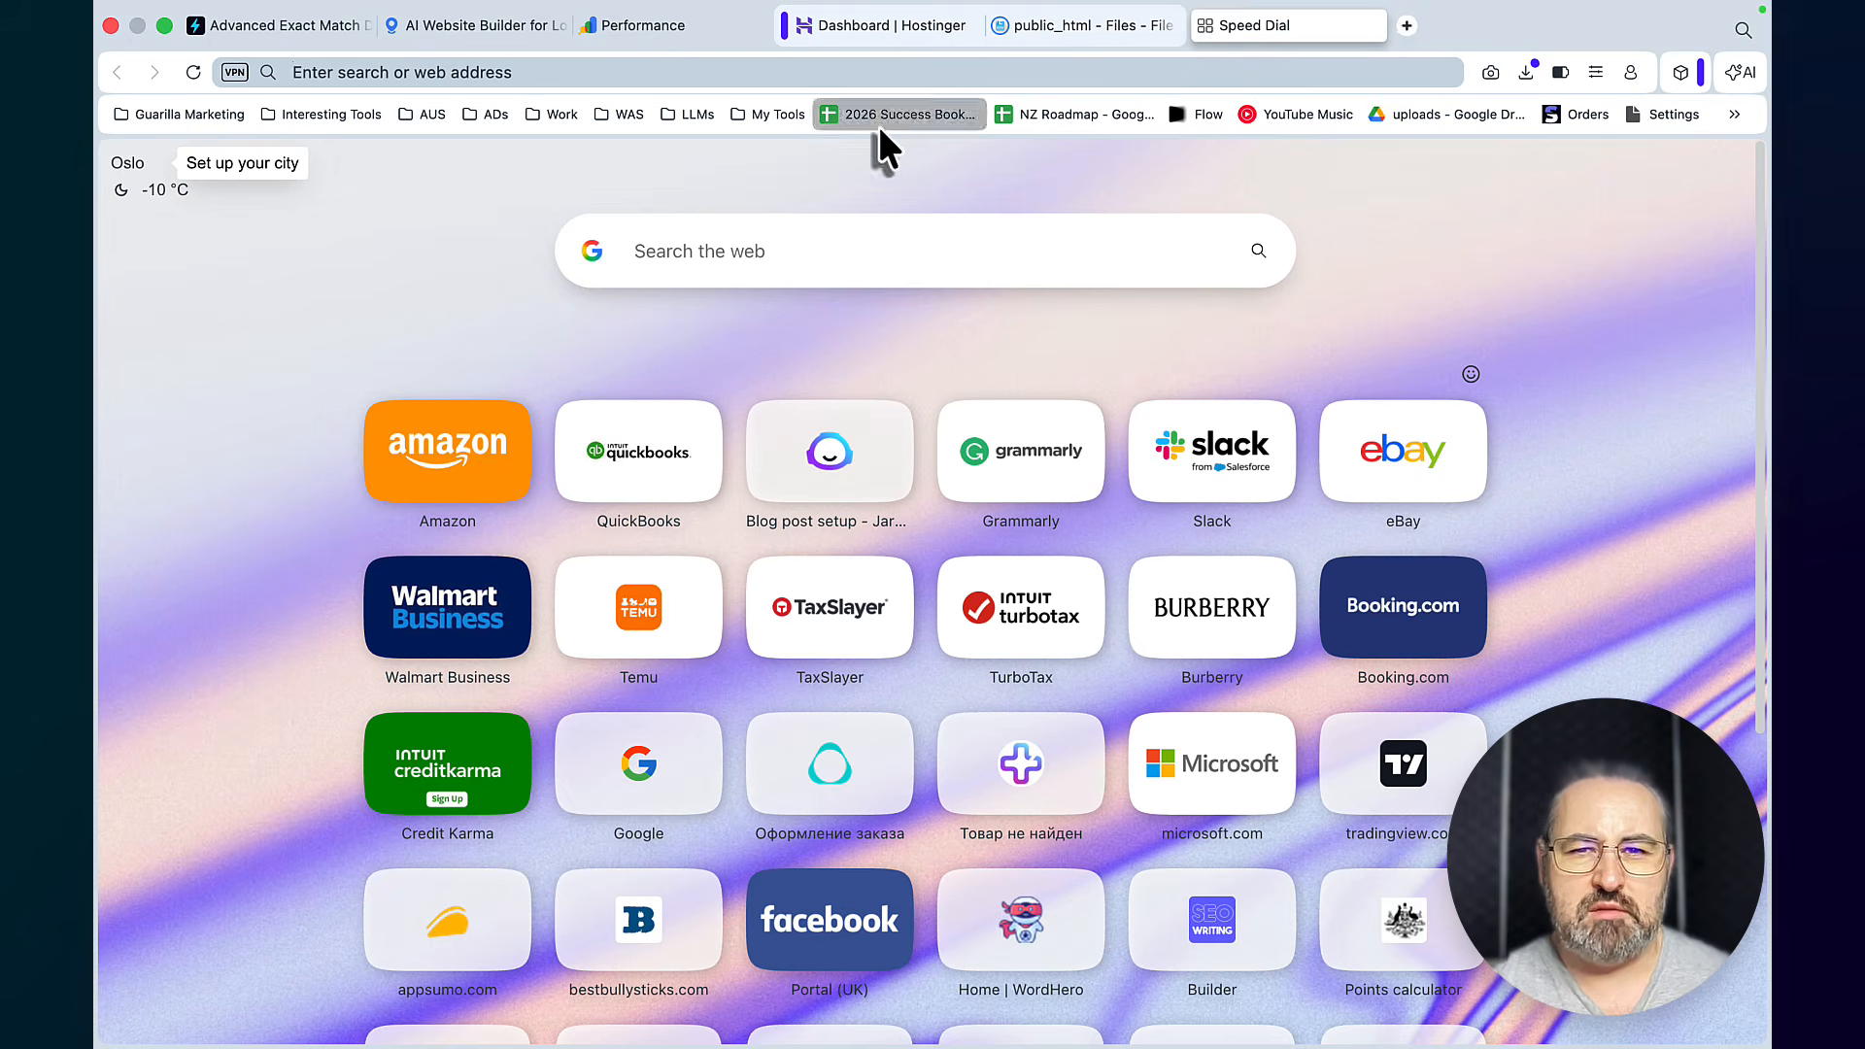
# Load concretelevelingcoloradosprings.com and scroll through its homepage
pyautogui.write('concretelevelingcoloradosprings.com')
pyautogui.press('Return')
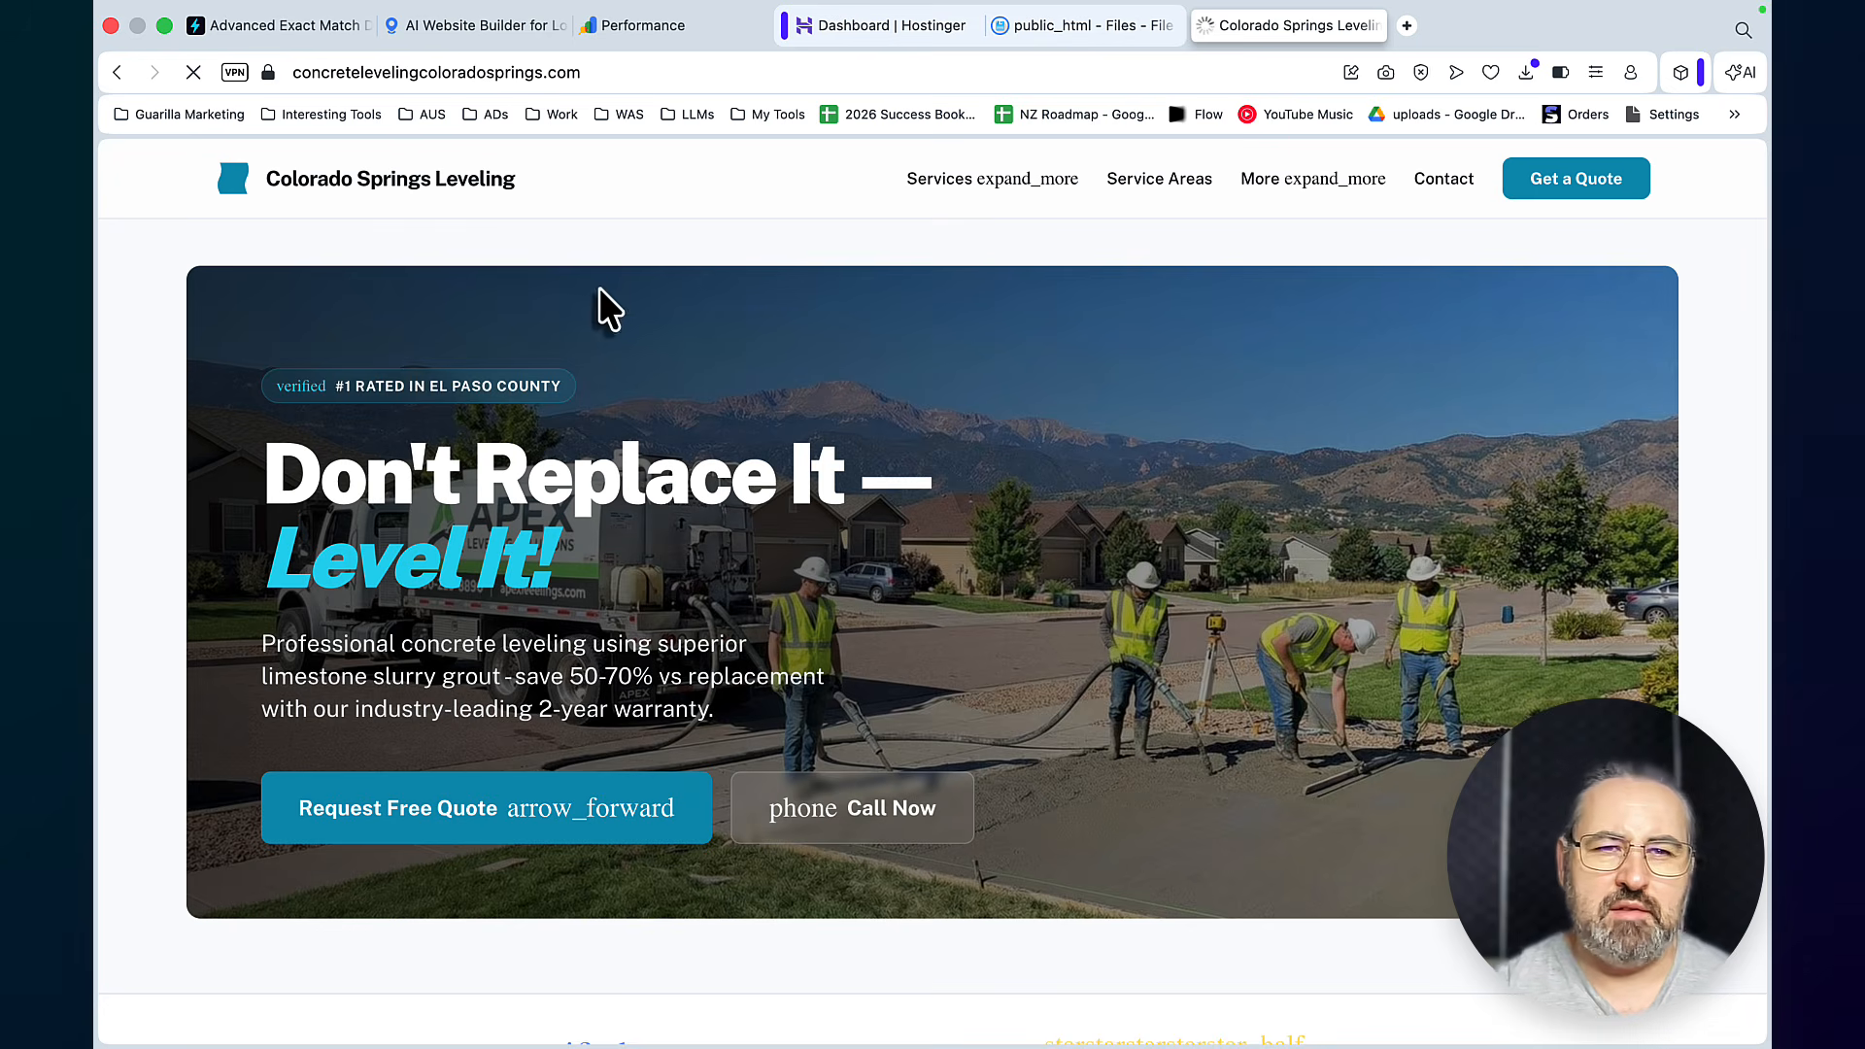
pyautogui.scroll(-10, 981, 388)
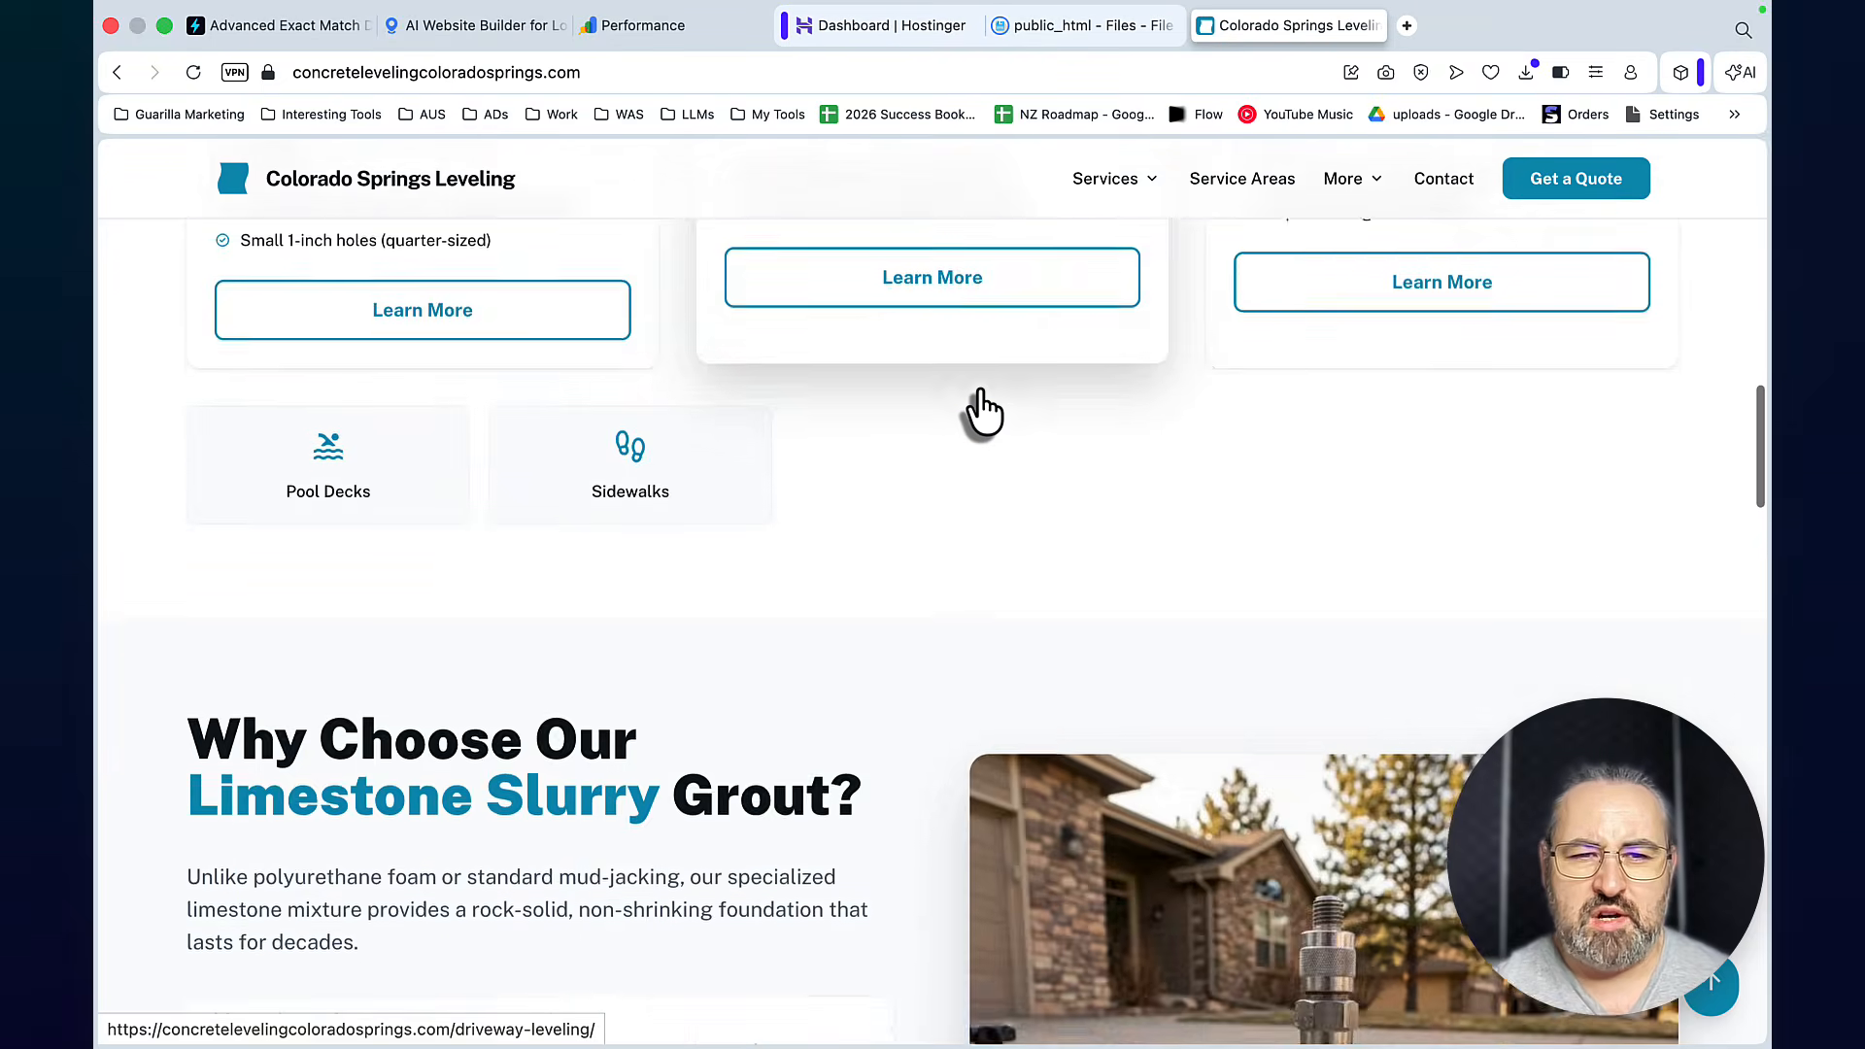
pyautogui.scroll(8, 981, 389)
pyautogui.scroll(-15, 981, 388)
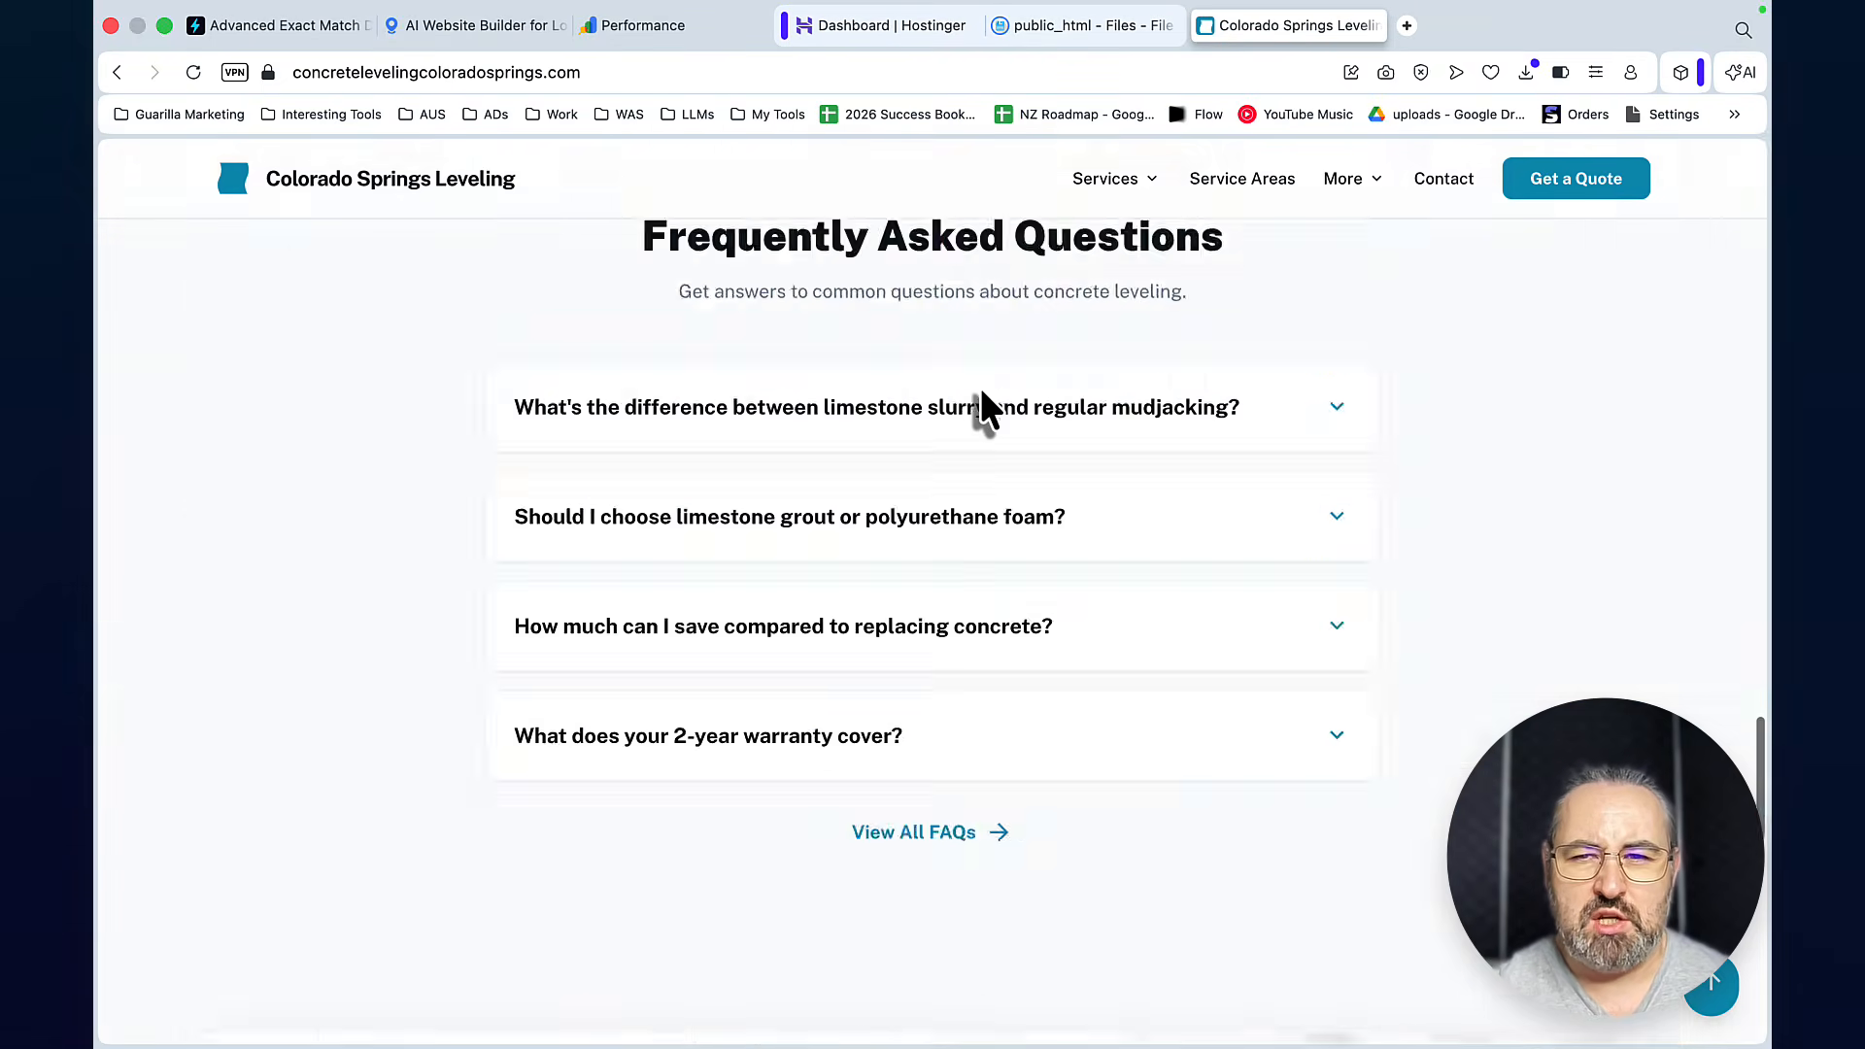
pyautogui.scroll(-10, 981, 386)
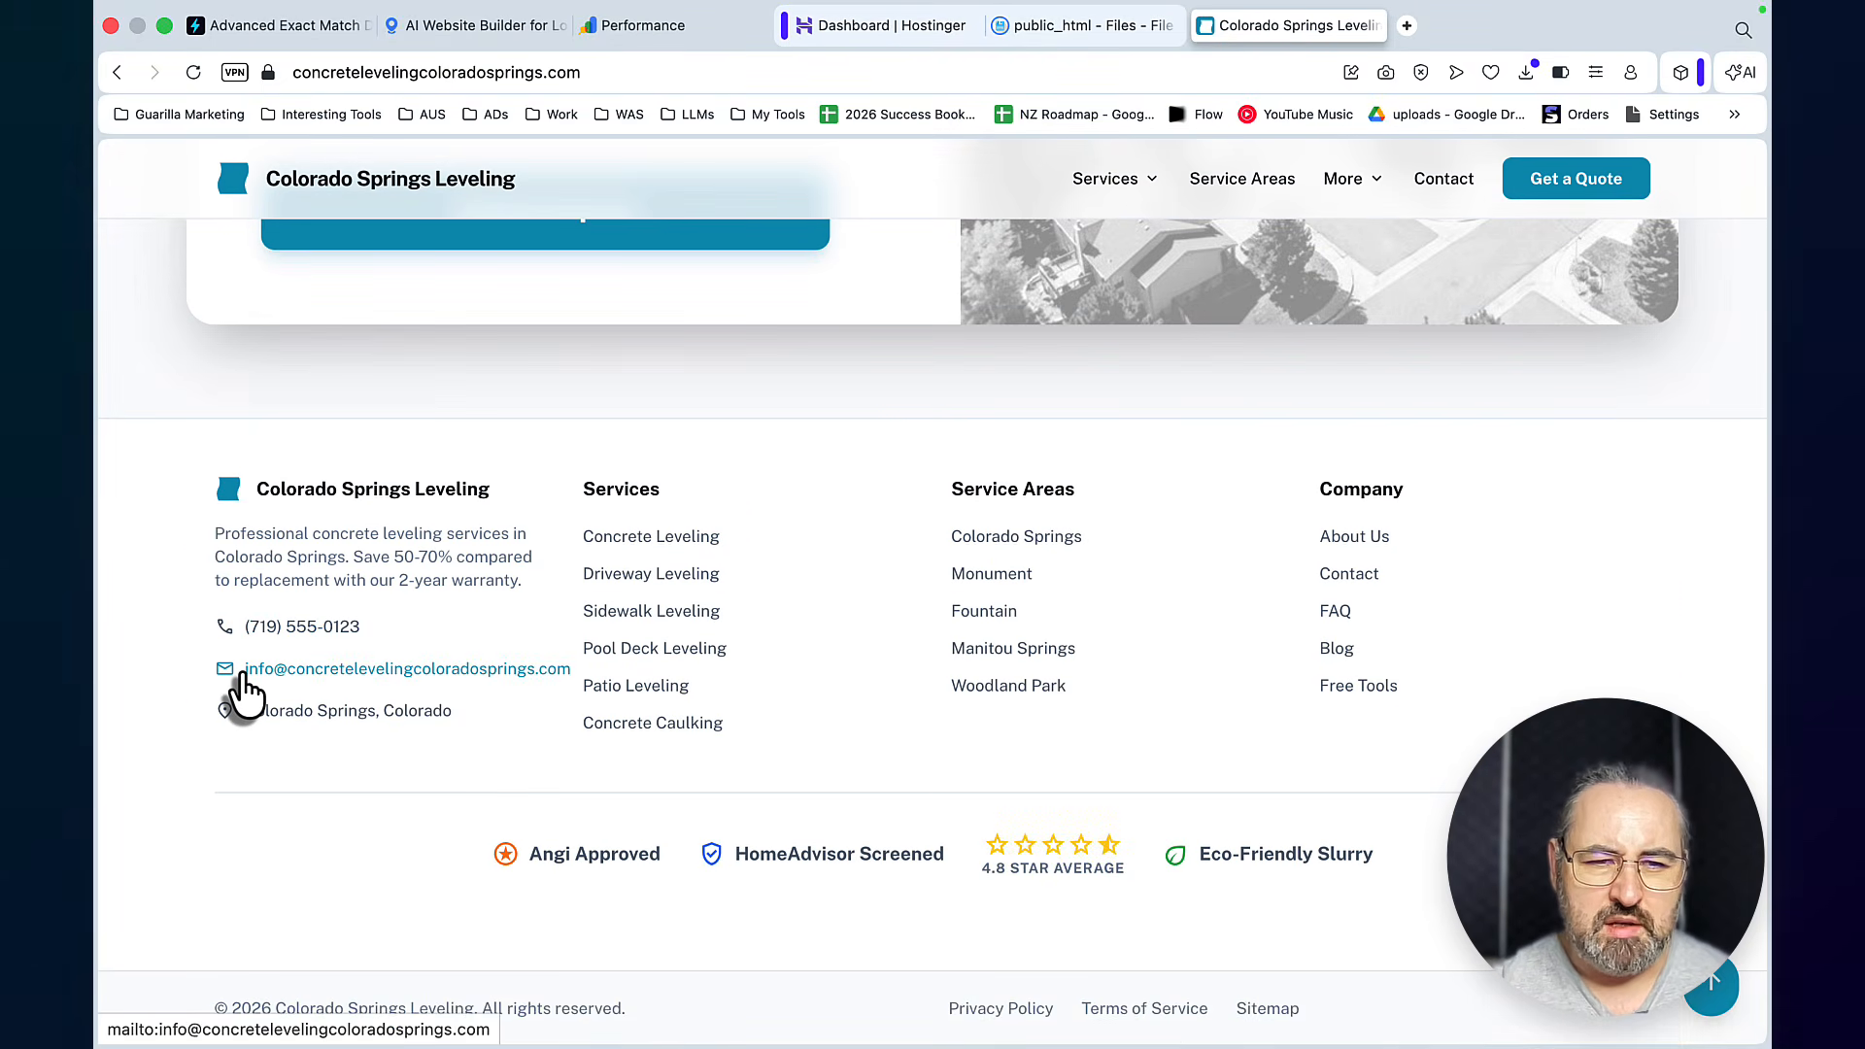
# Review the Colorado Springs Leveling contact page, then bring the Claude app forward
pyautogui.click(1446, 184)
pyautogui.scroll(-1, 1288, 423)
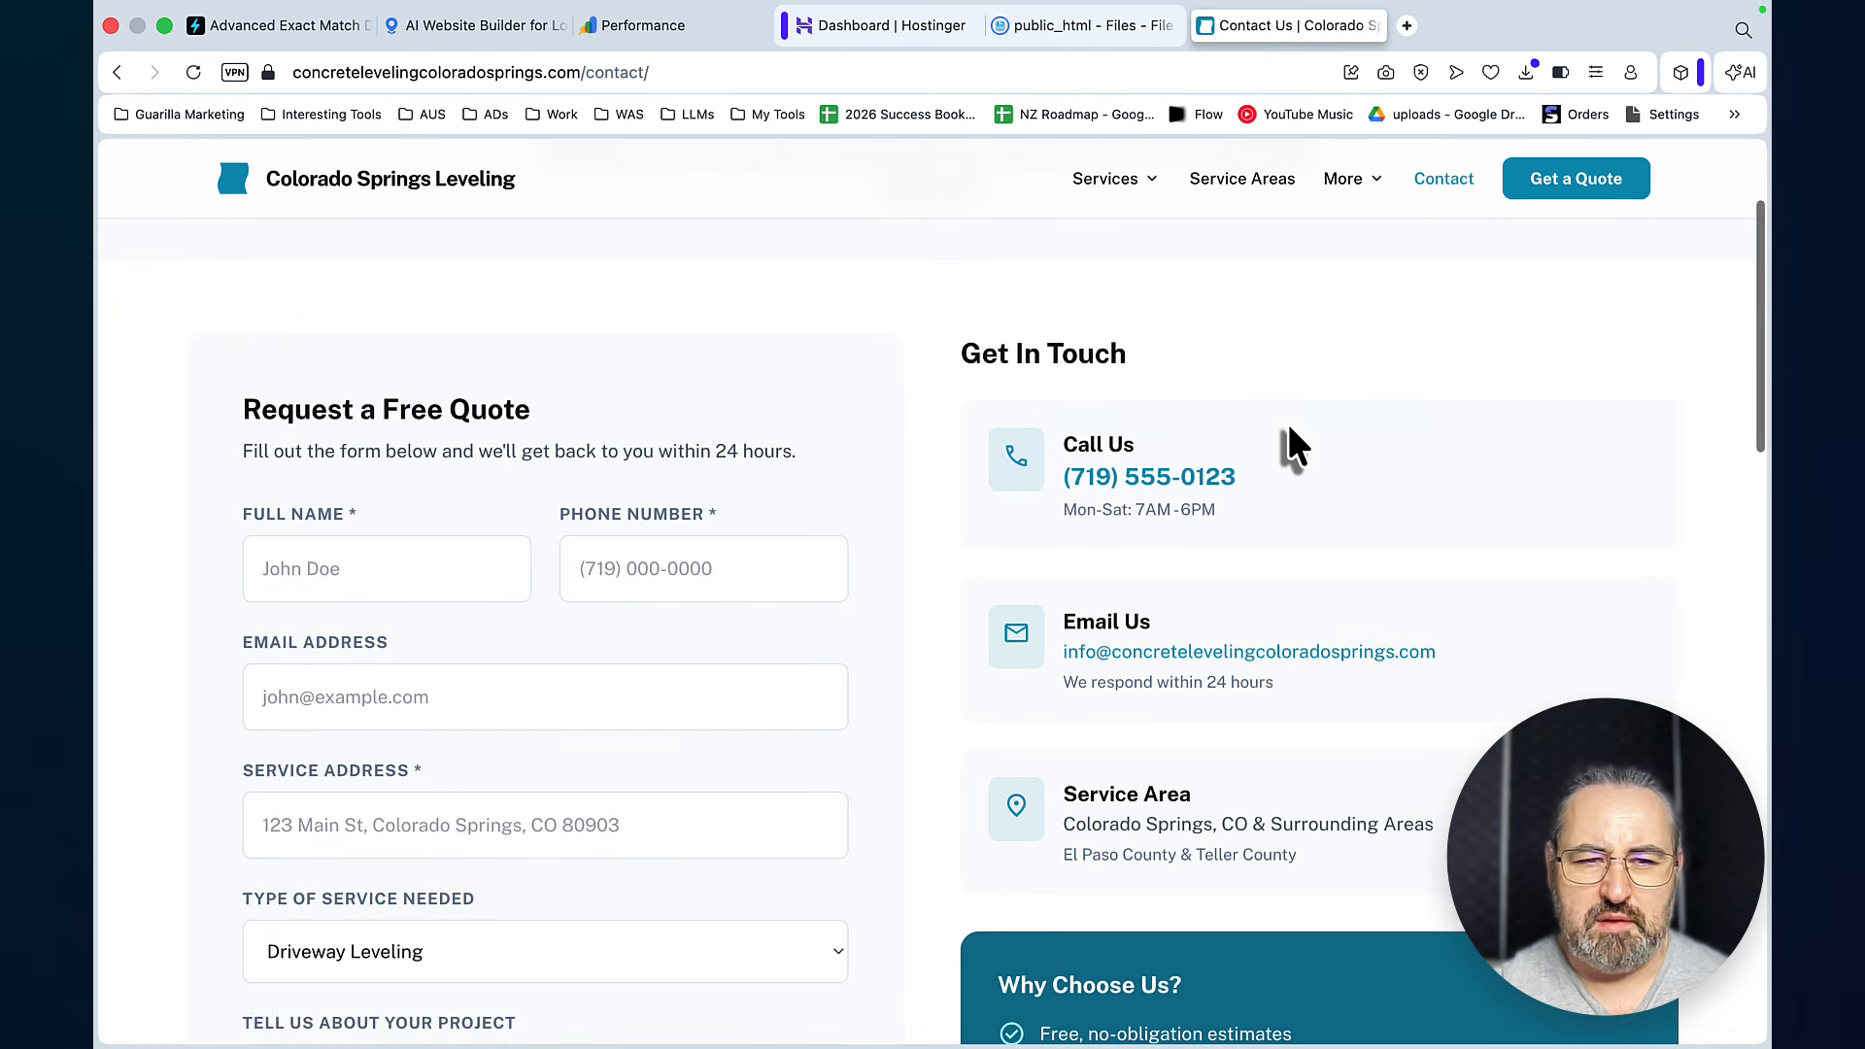
pyautogui.scroll(-3, 615, 771)
pyautogui.scroll(1, 602, 719)
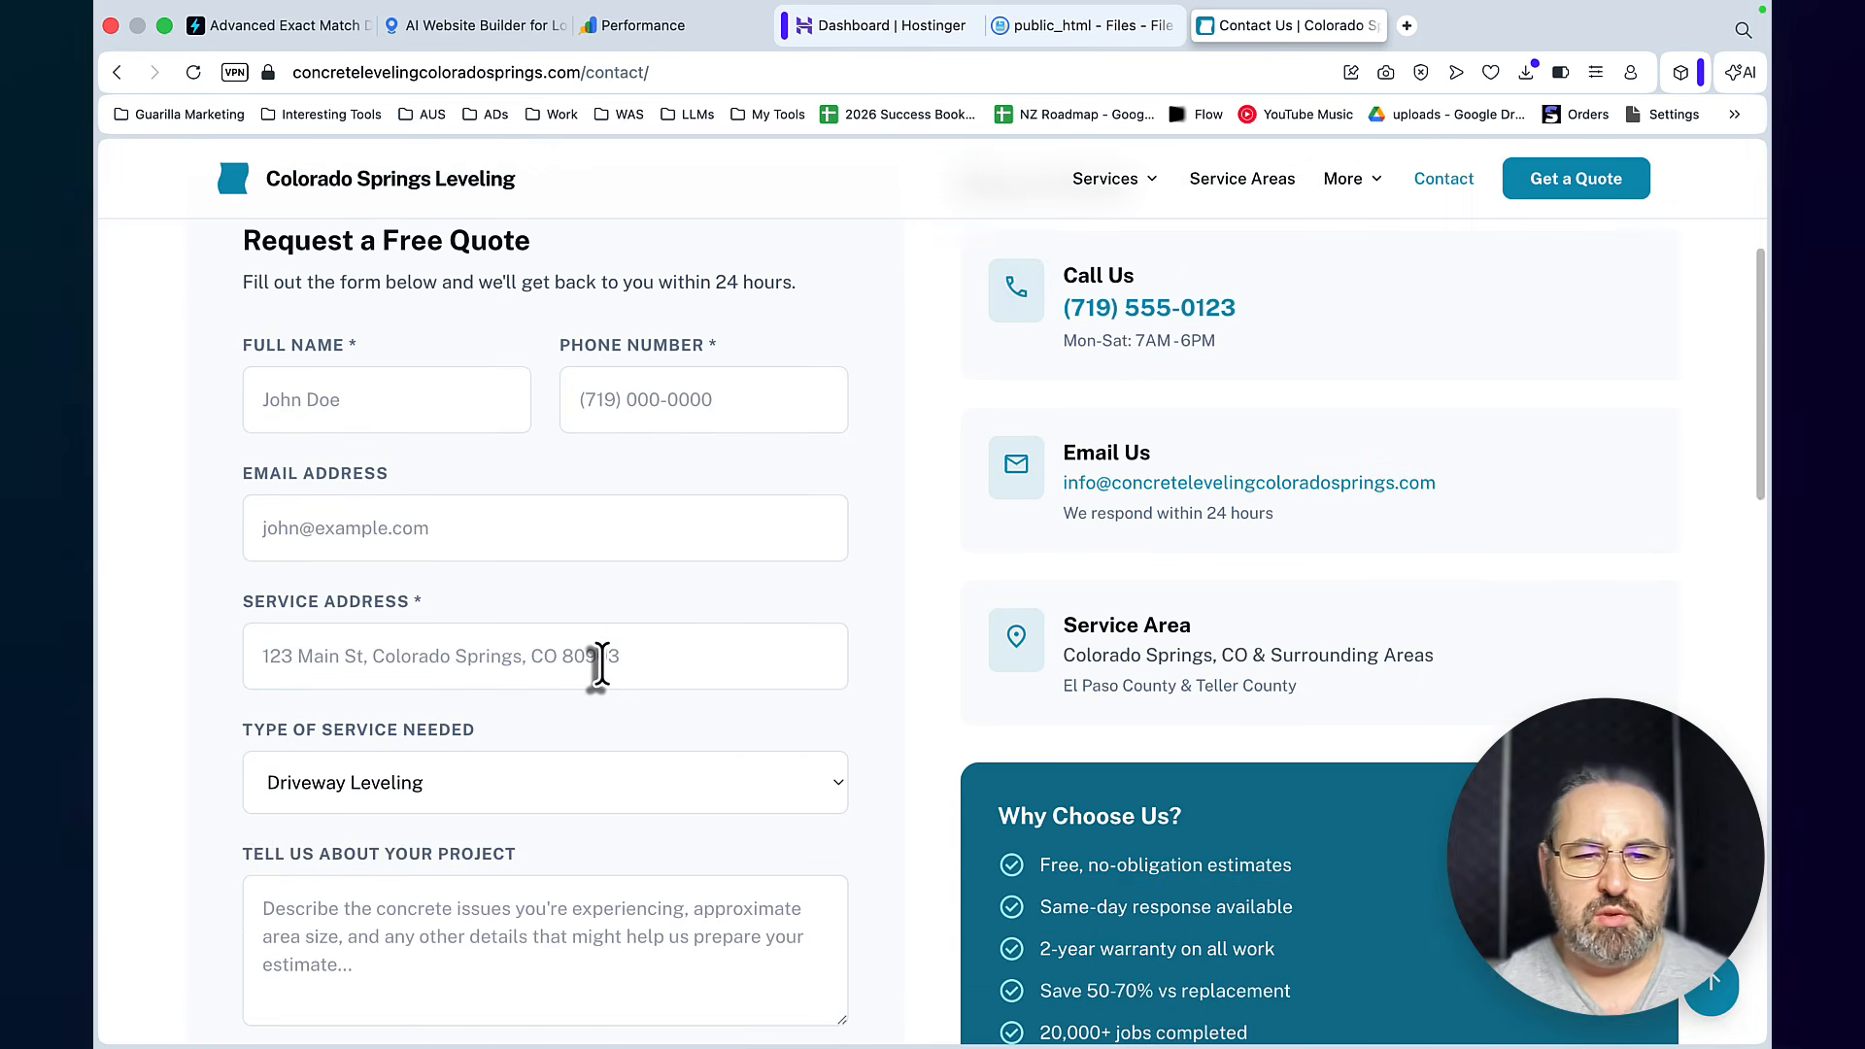
pyautogui.scroll(-12, 602, 680)
pyautogui.scroll(4, 610, 703)
pyautogui.scroll(8, 610, 703)
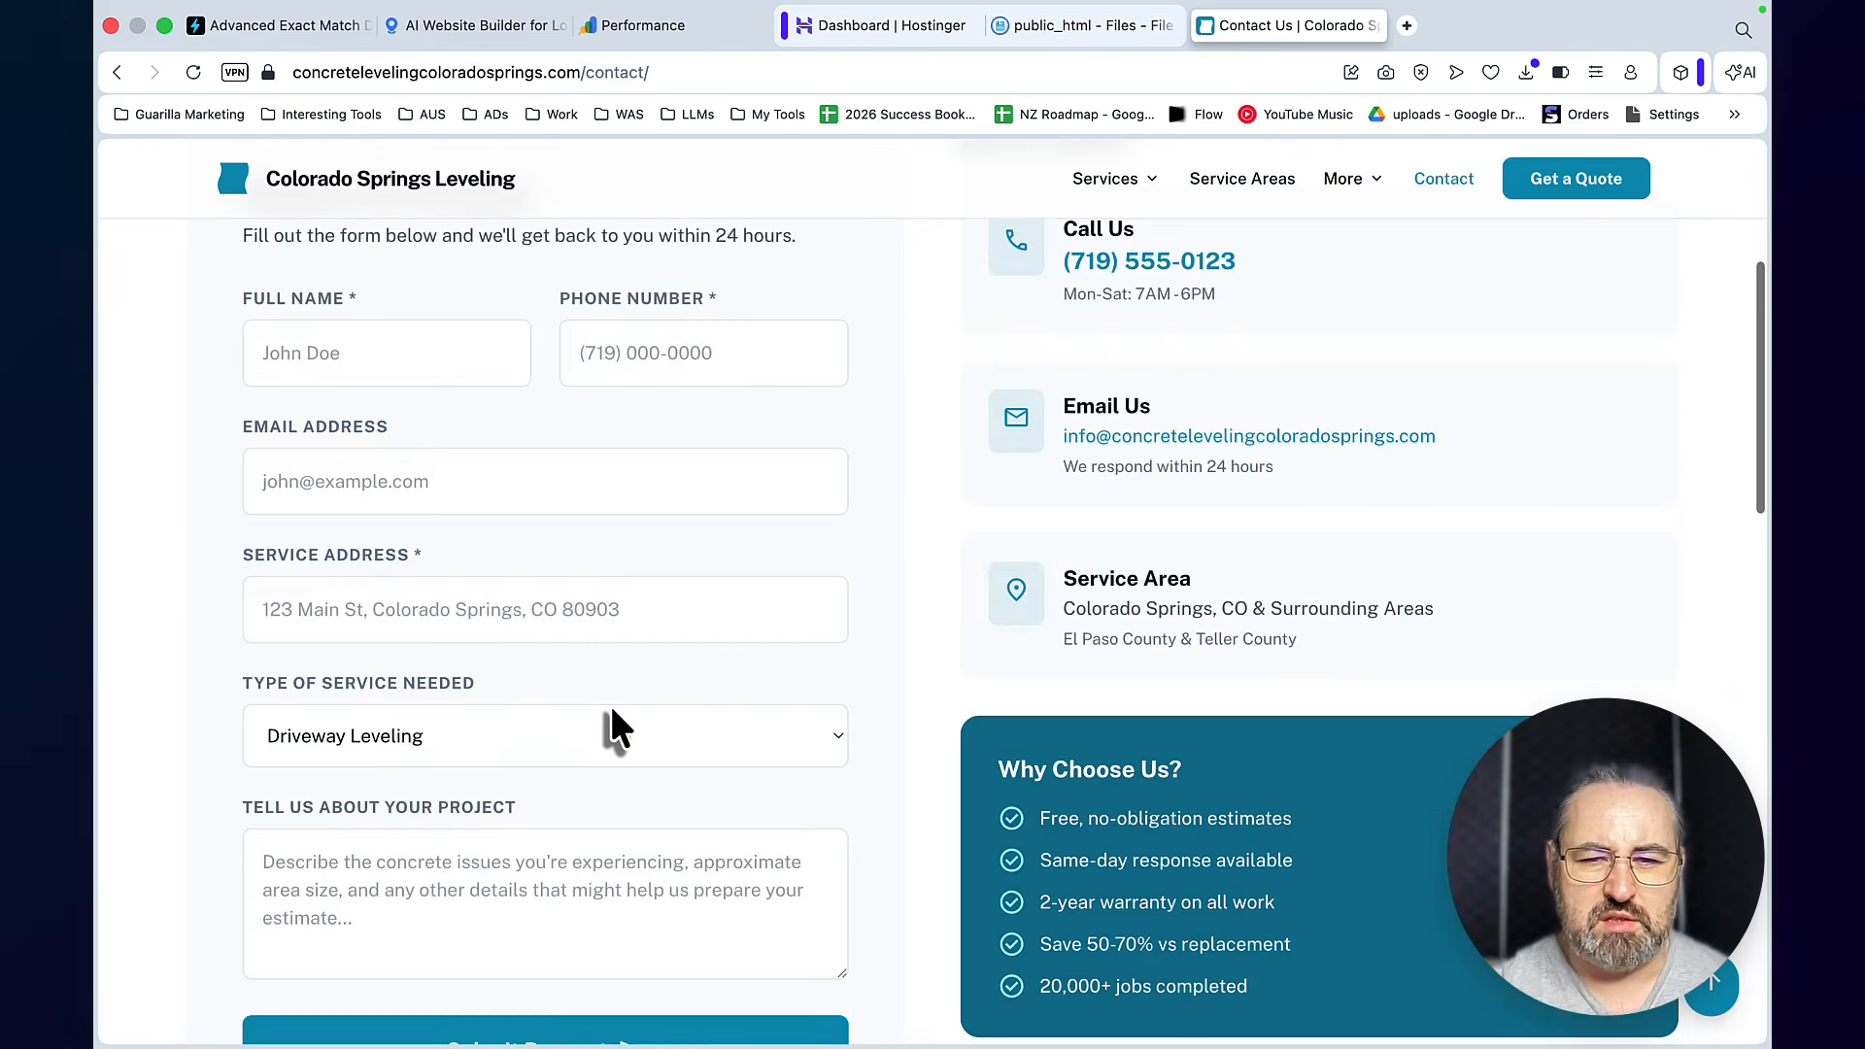
pyautogui.scroll(-12, 610, 704)
pyautogui.scroll(16, 610, 703)
pyautogui.scroll(-4, 610, 703)
pyautogui.scroll(1, 610, 703)
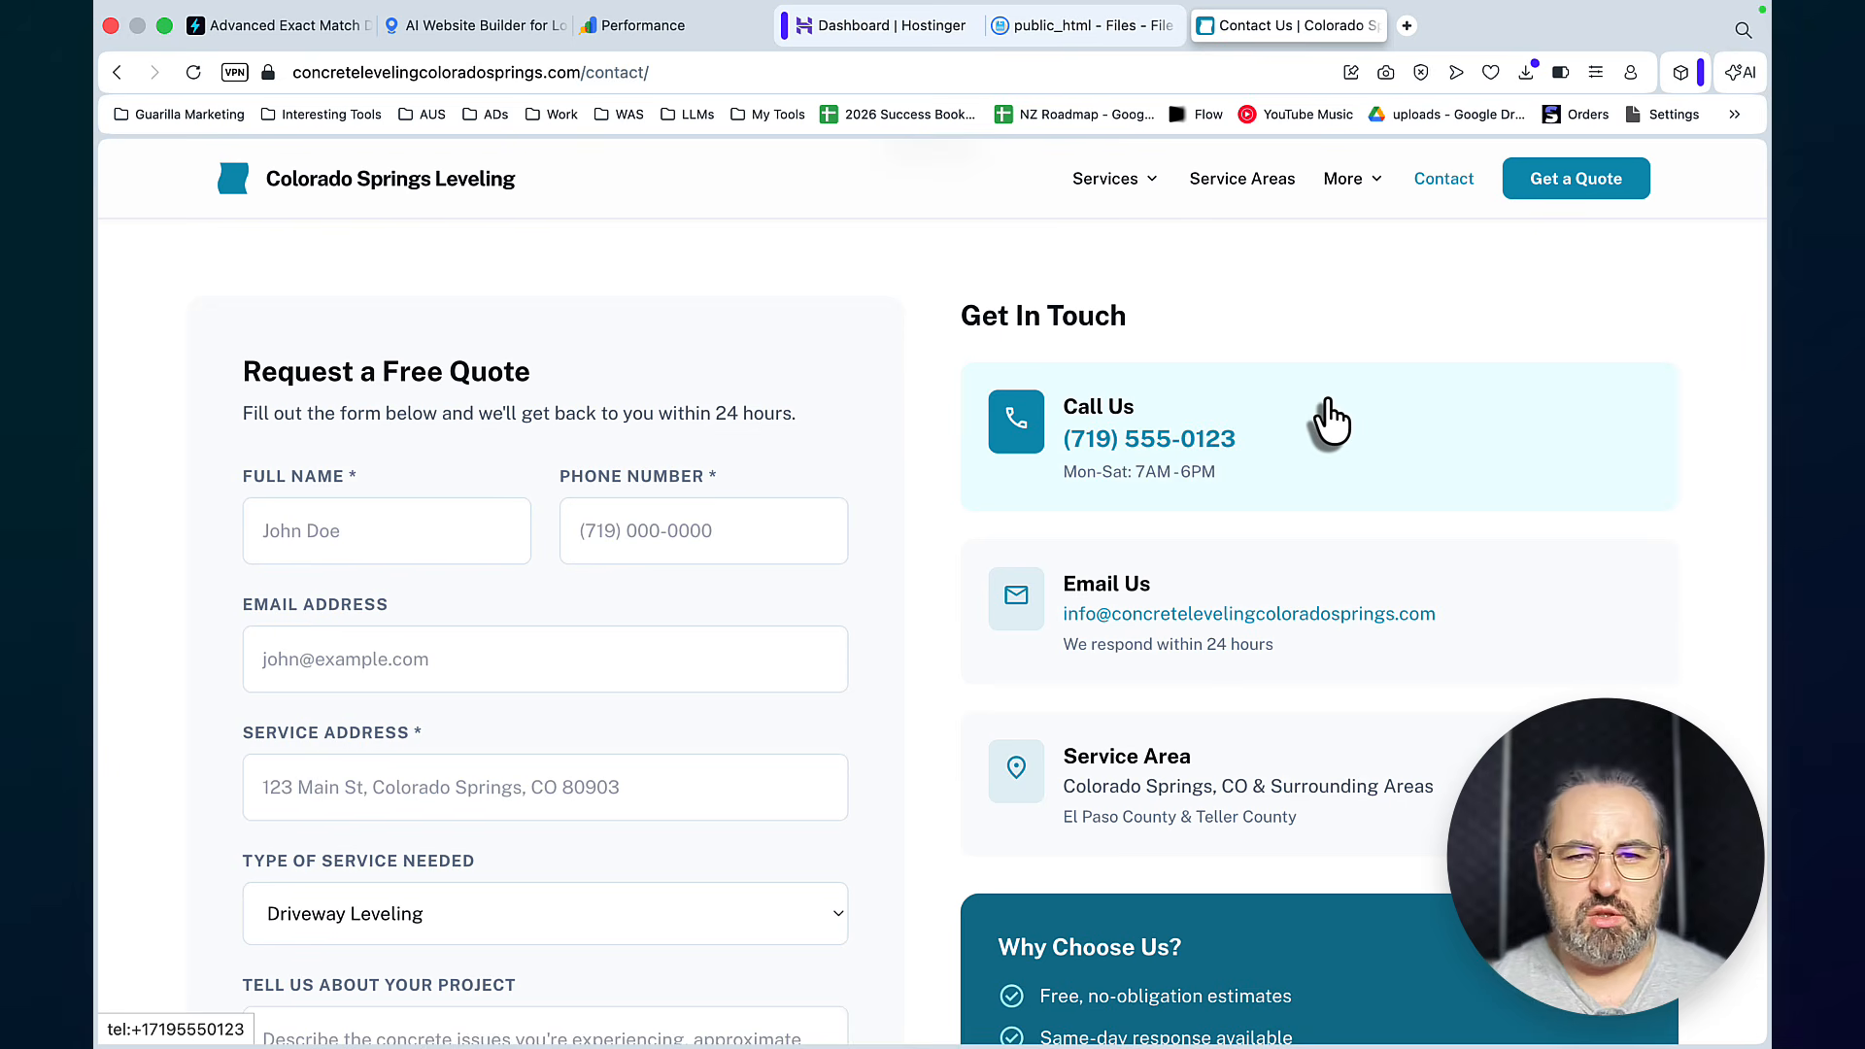
pyautogui.click(1218, 1013)
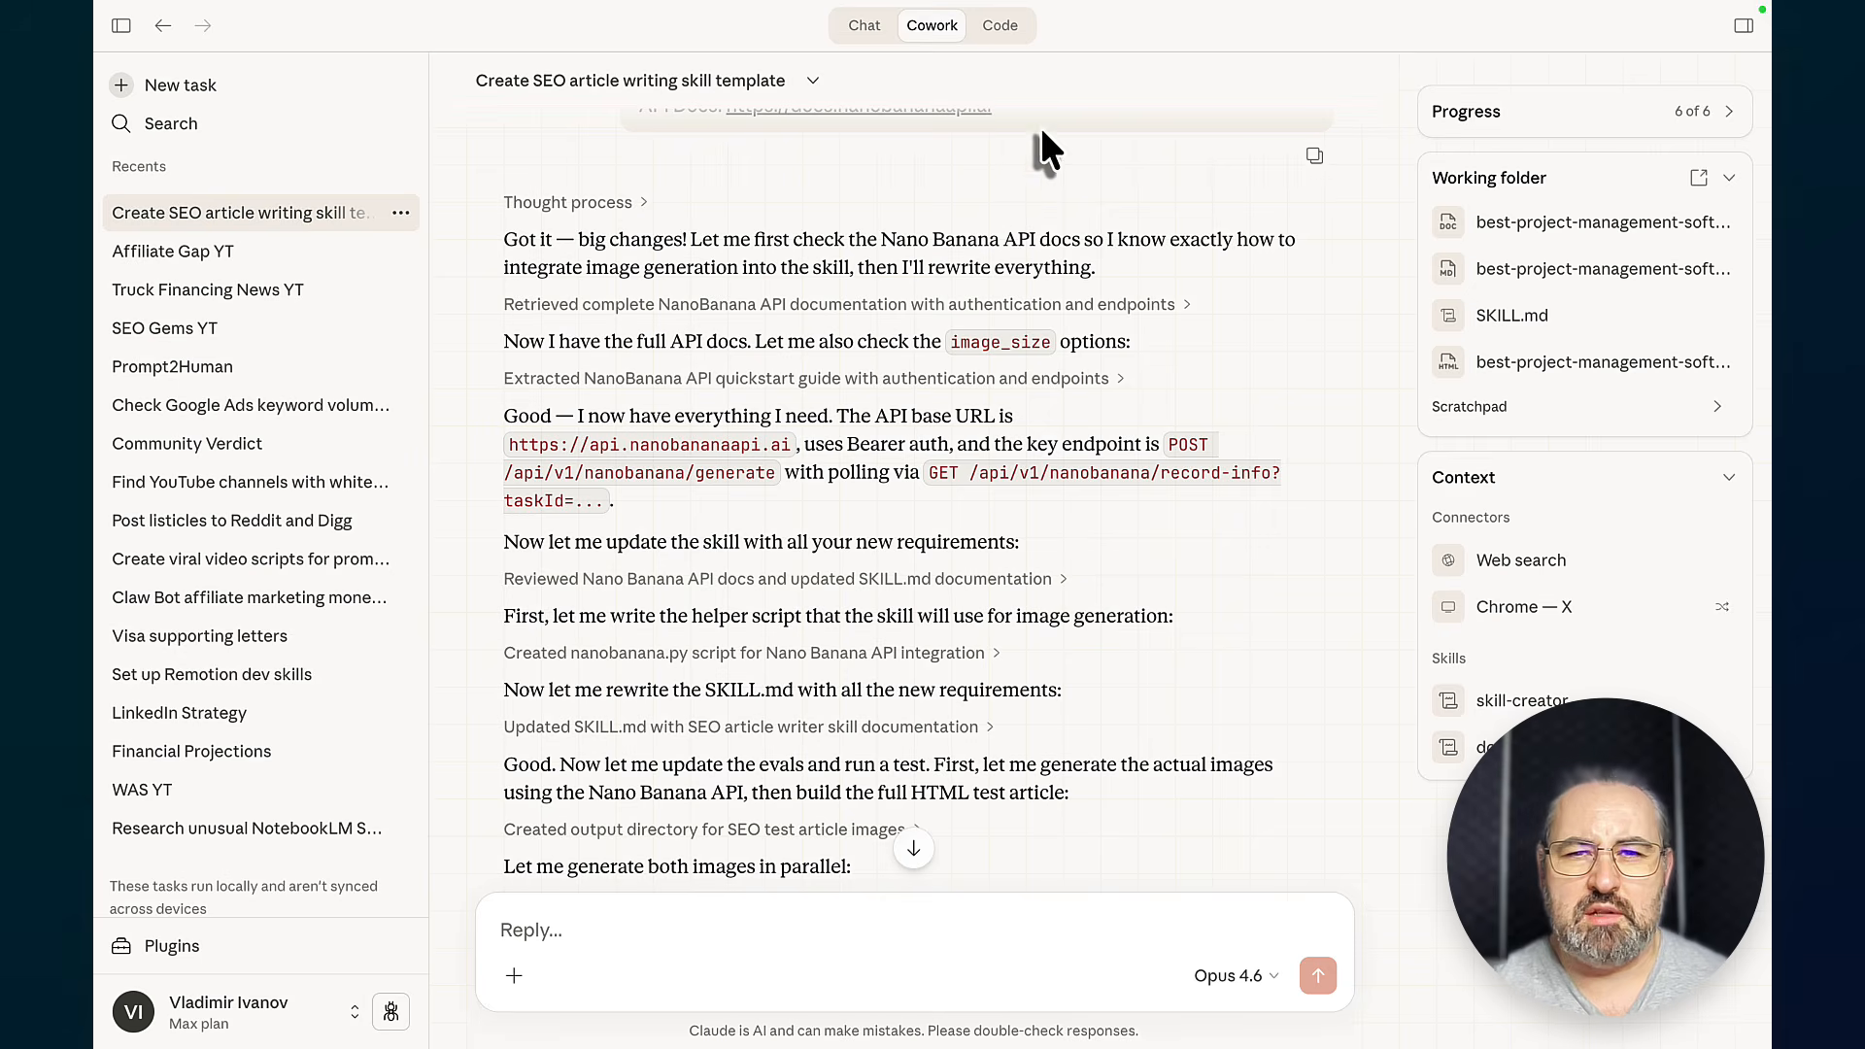
# Switch Claude to its Code view
pyautogui.click(1002, 25)
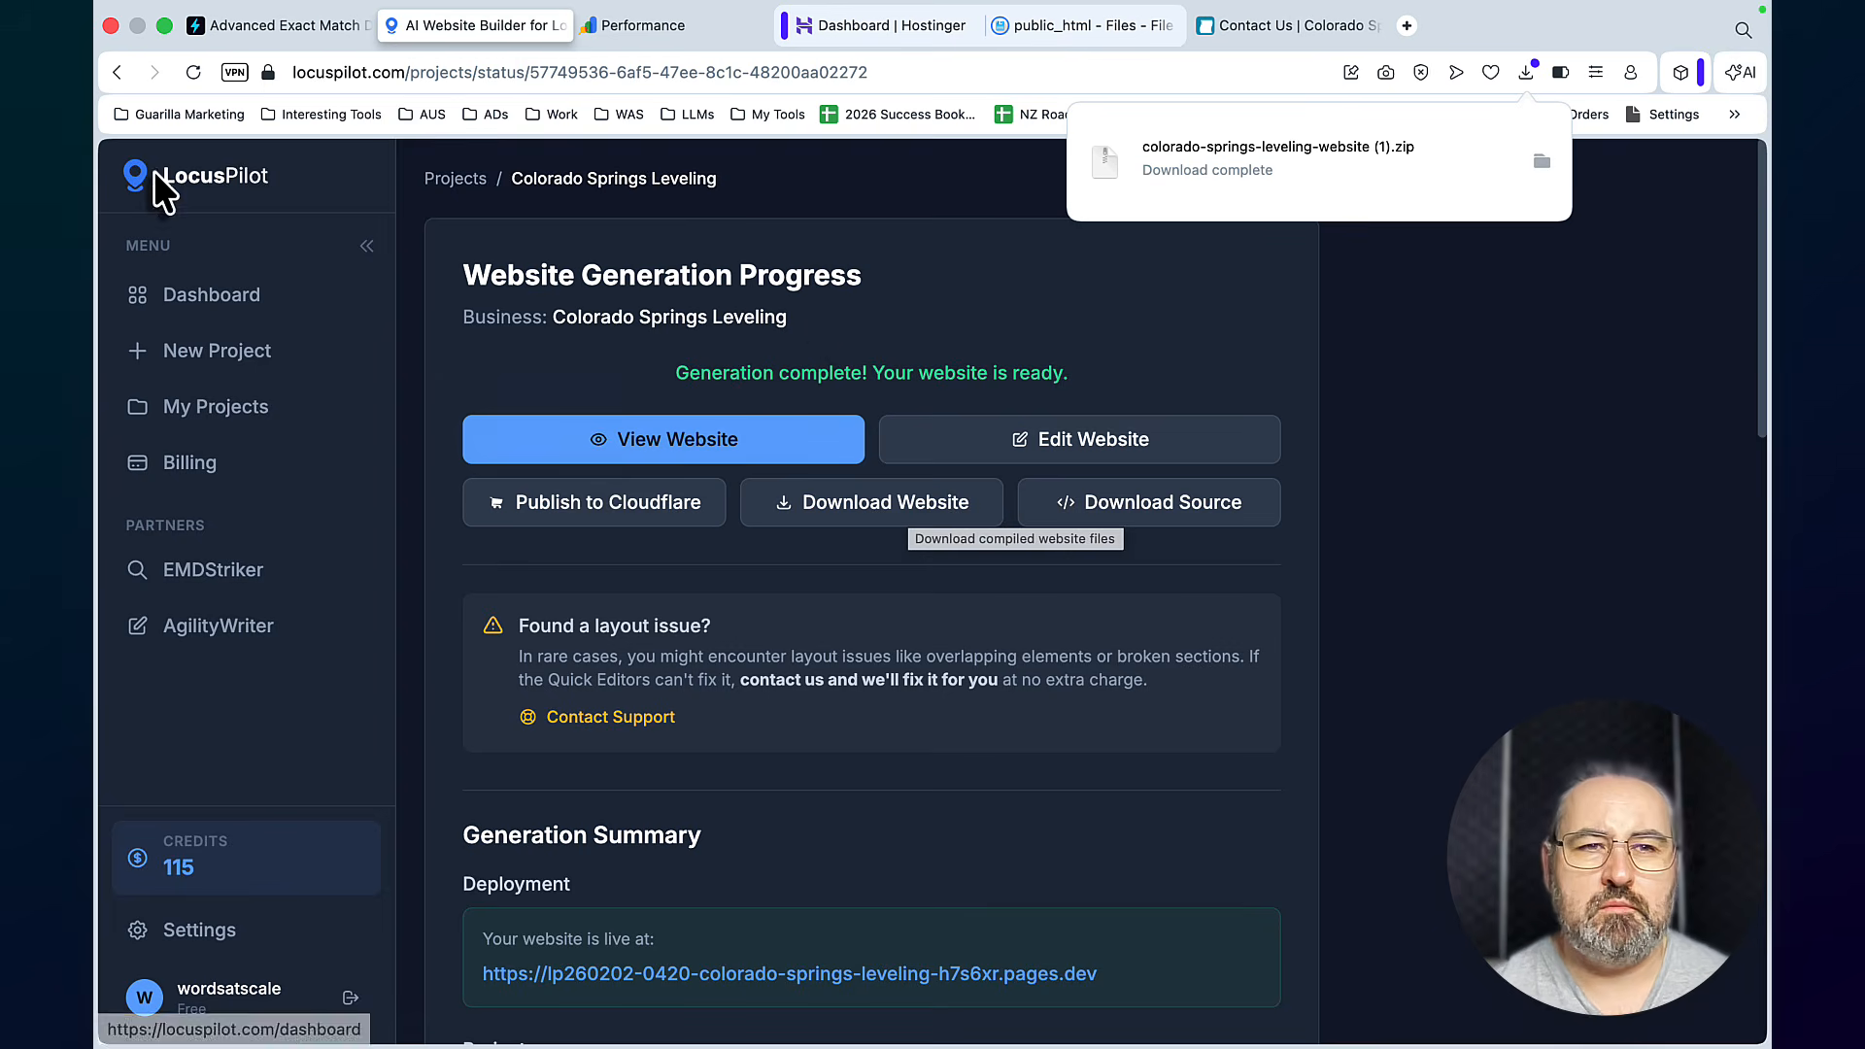
# In Finder, collapse detectiondrama.com and open colorado-springs-leveling-website from Downloads
pyautogui.click(137, 25)
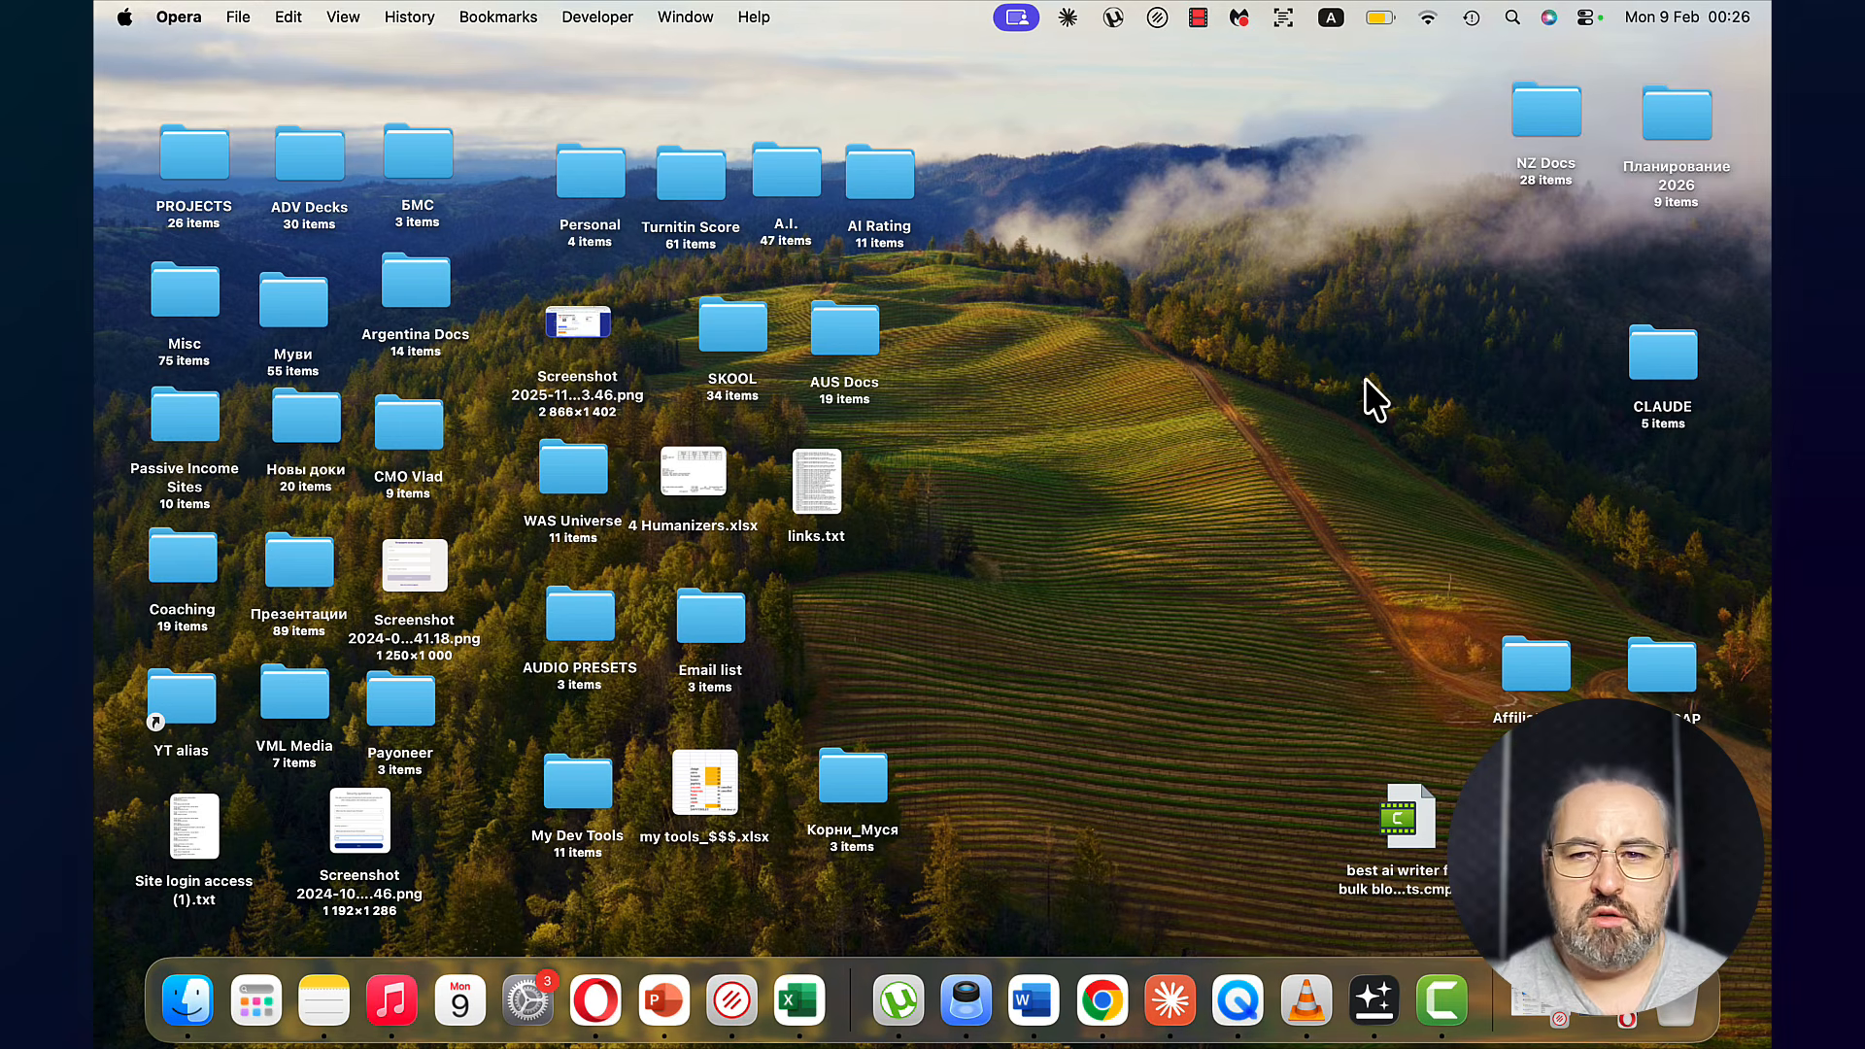
pyautogui.doubleClick(1671, 354)
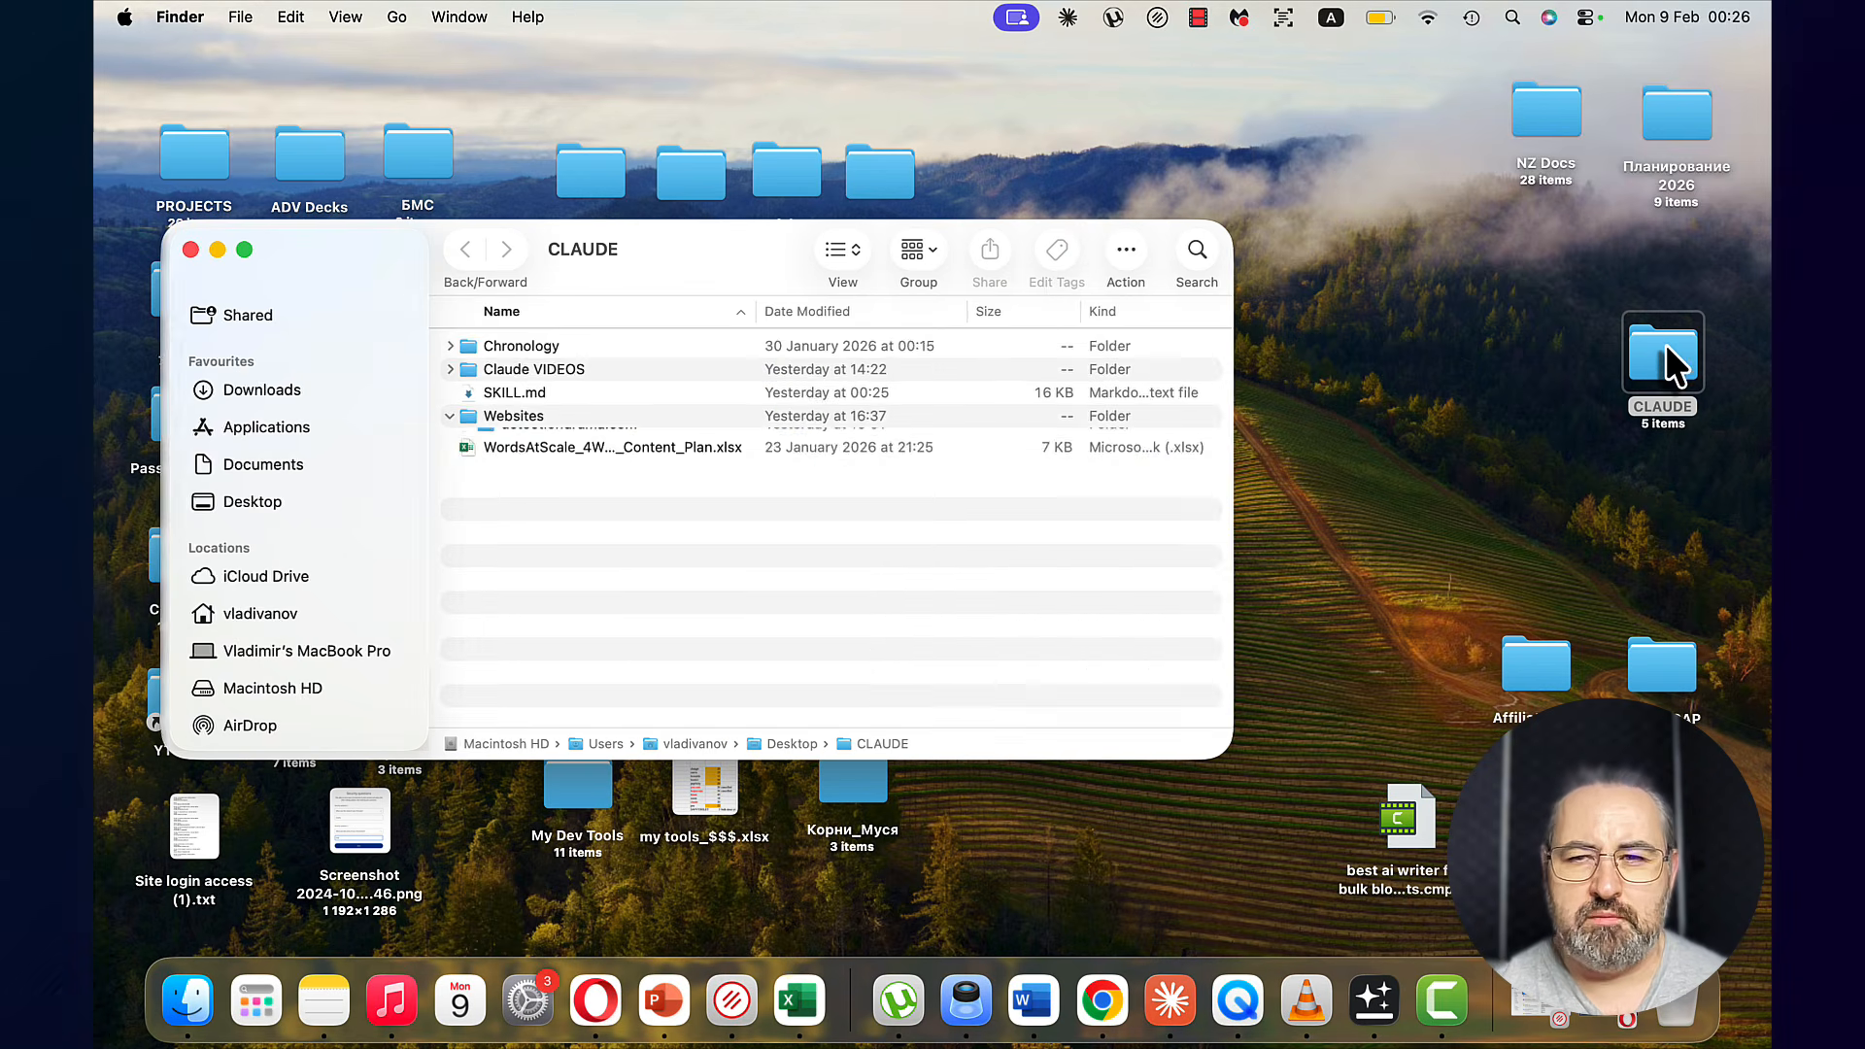
pyautogui.click(453, 401)
pyautogui.click(467, 425)
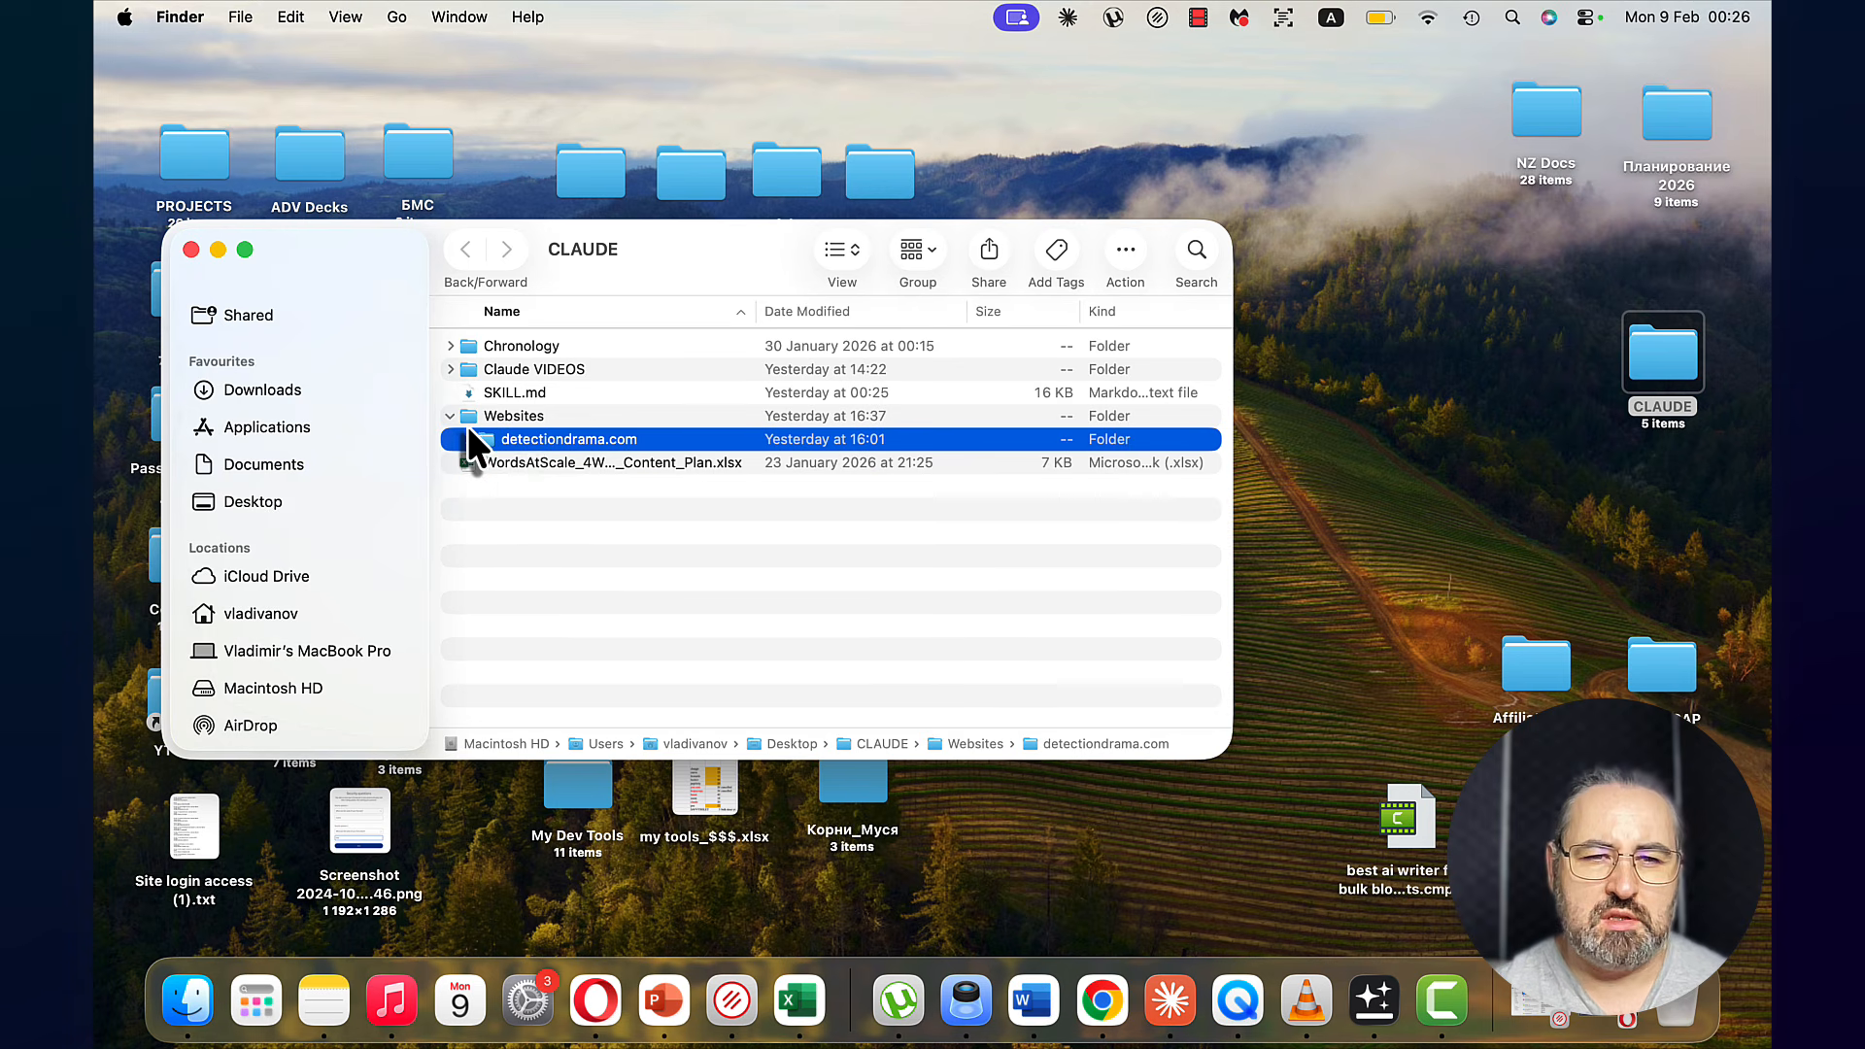
pyautogui.click(263, 389)
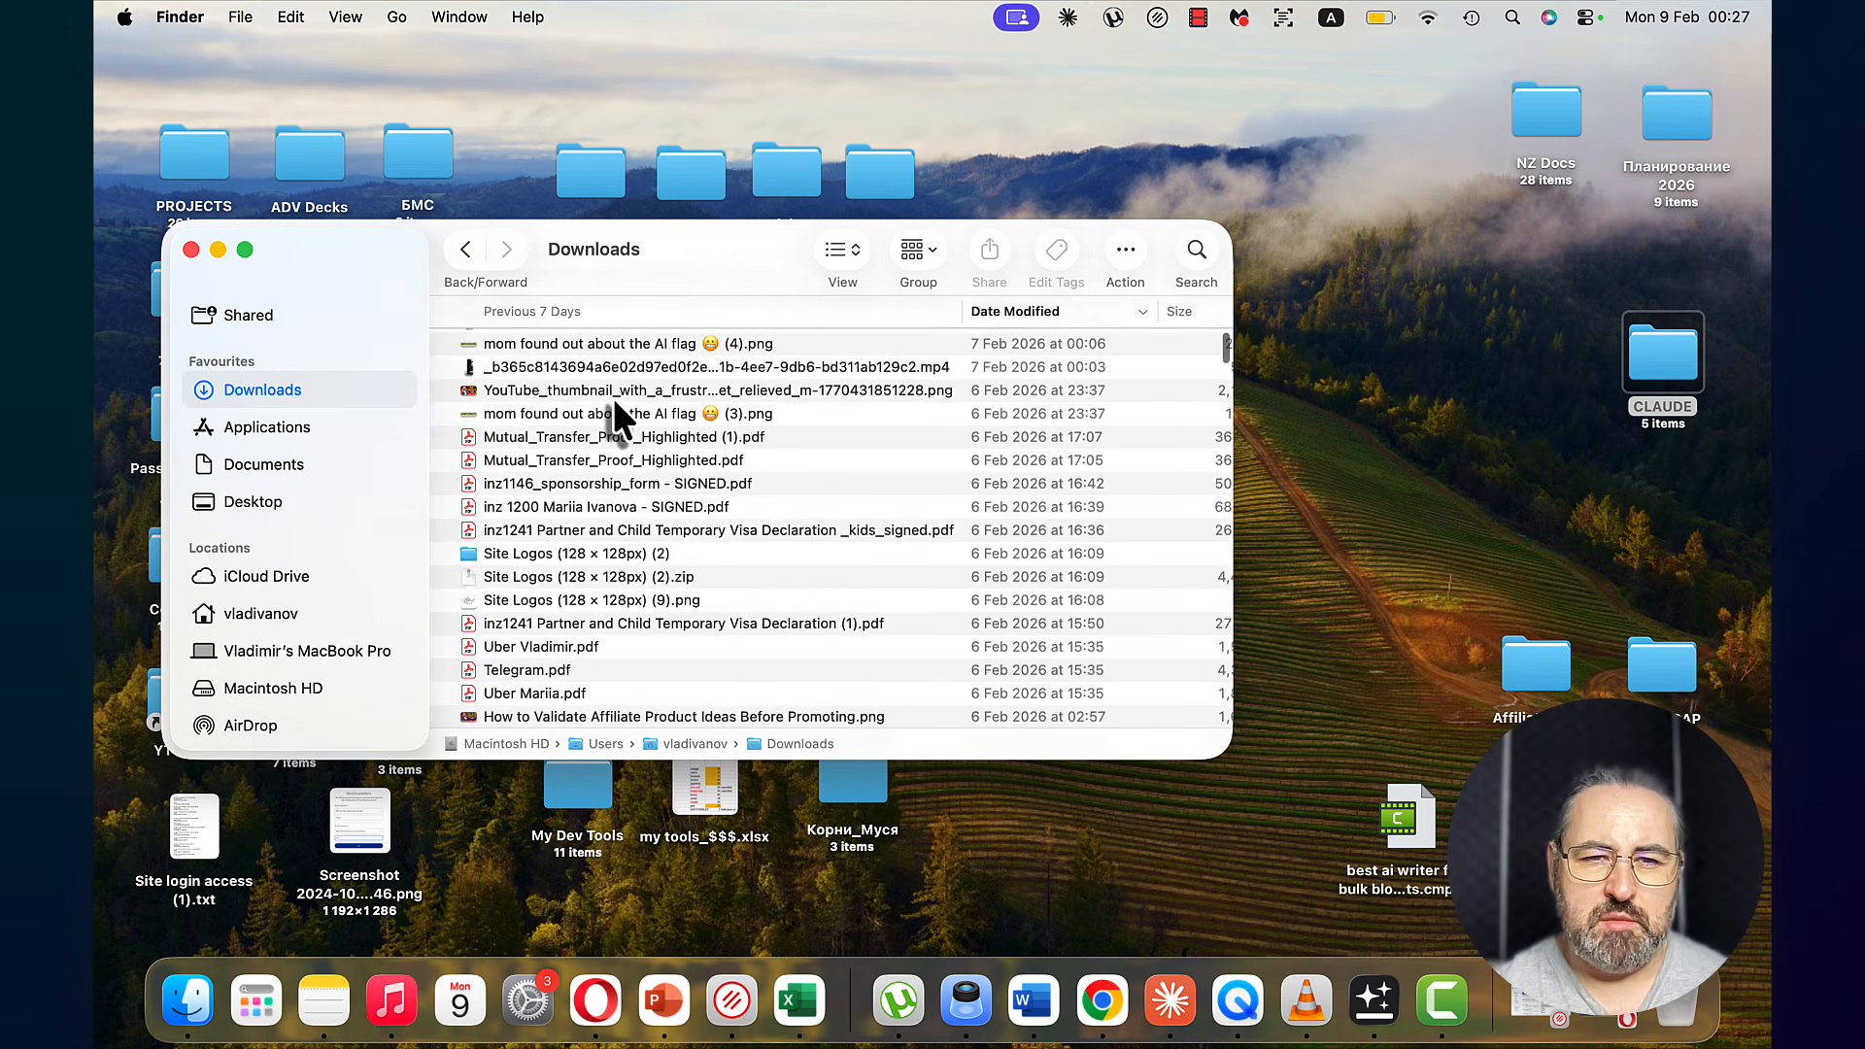
pyautogui.scroll(-1, 614, 399)
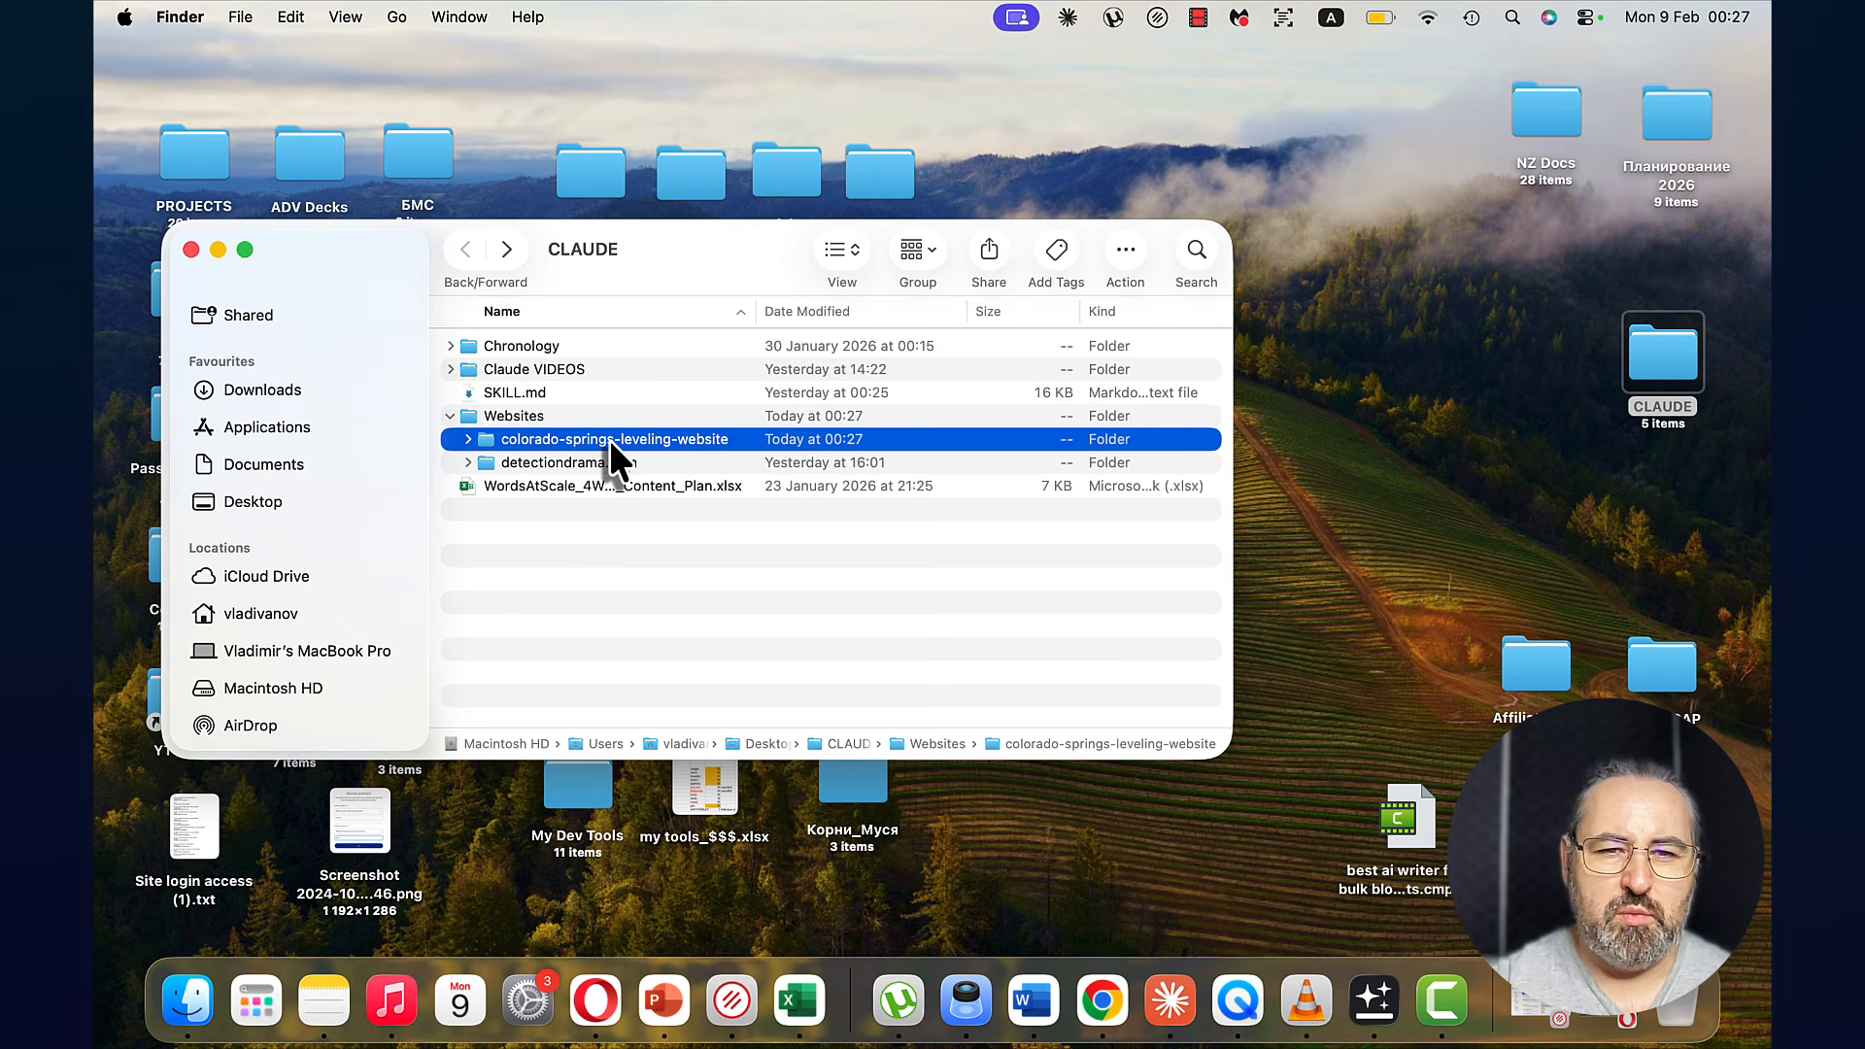
pyautogui.doubleClick(609, 440)
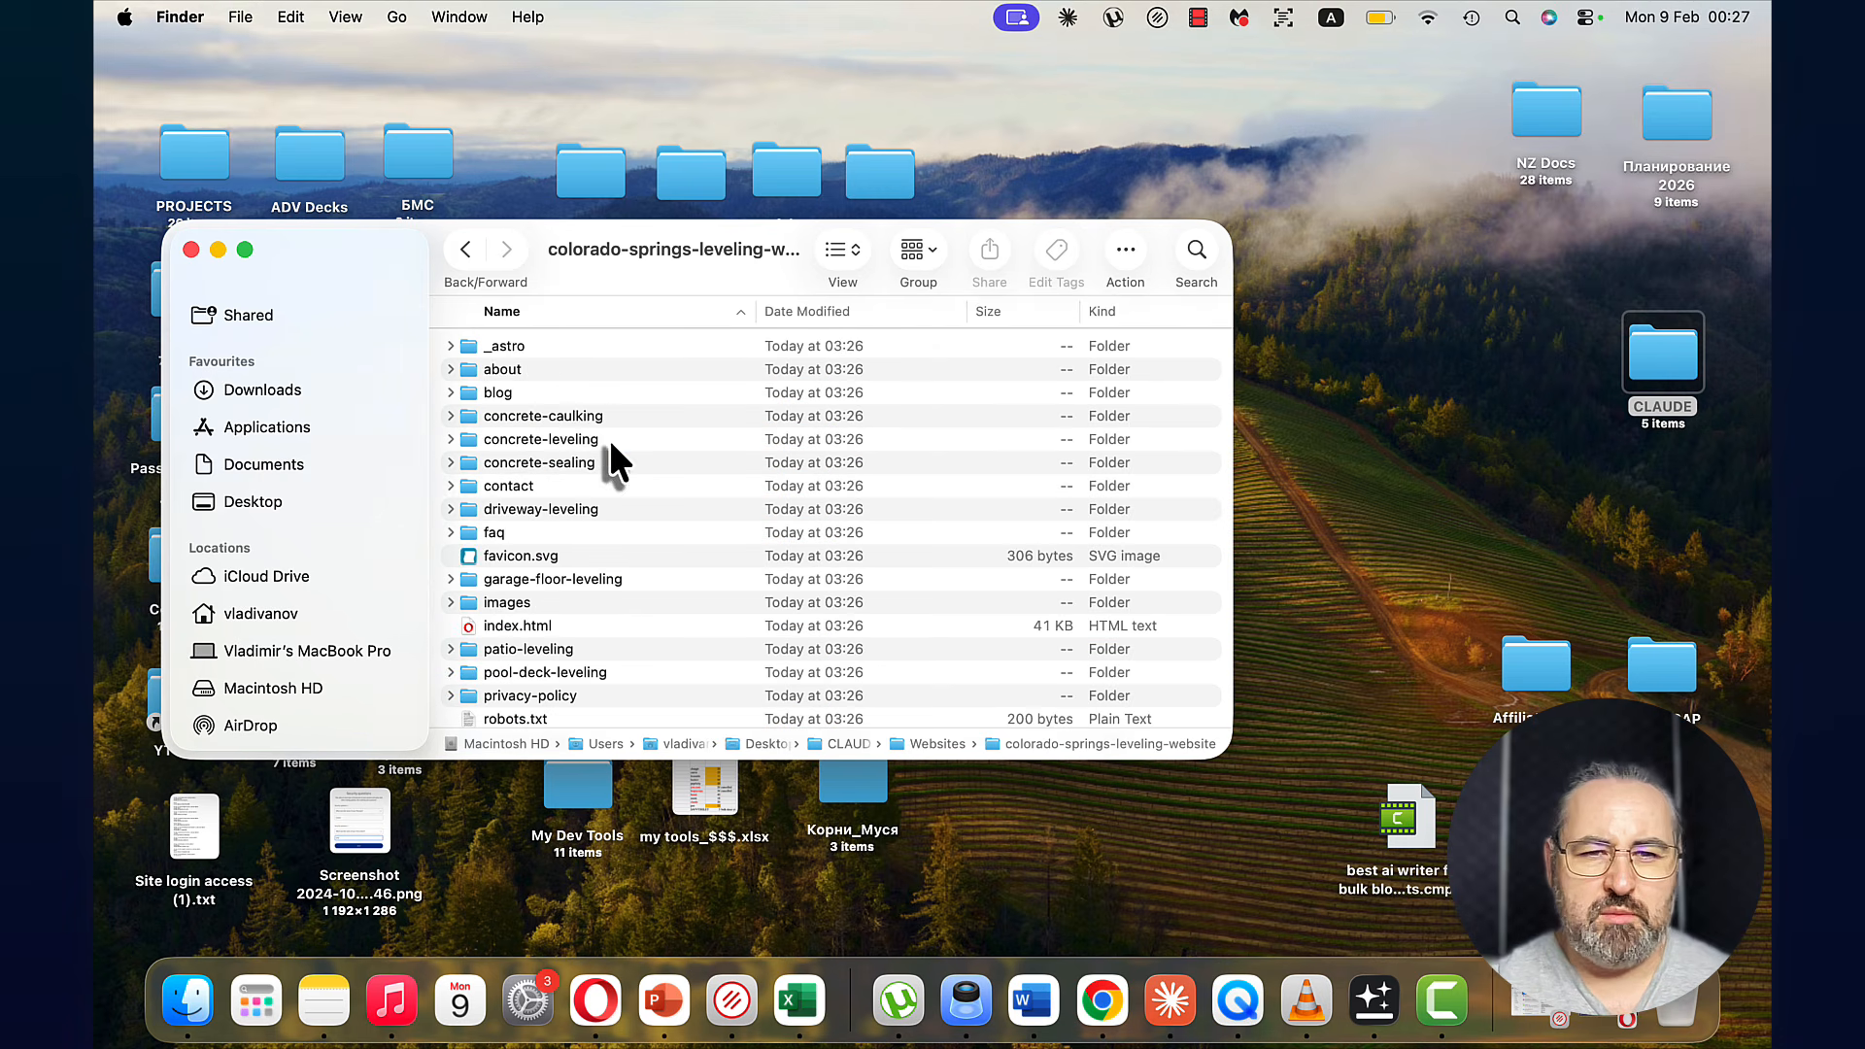
pyautogui.scroll(-5, 573, 404)
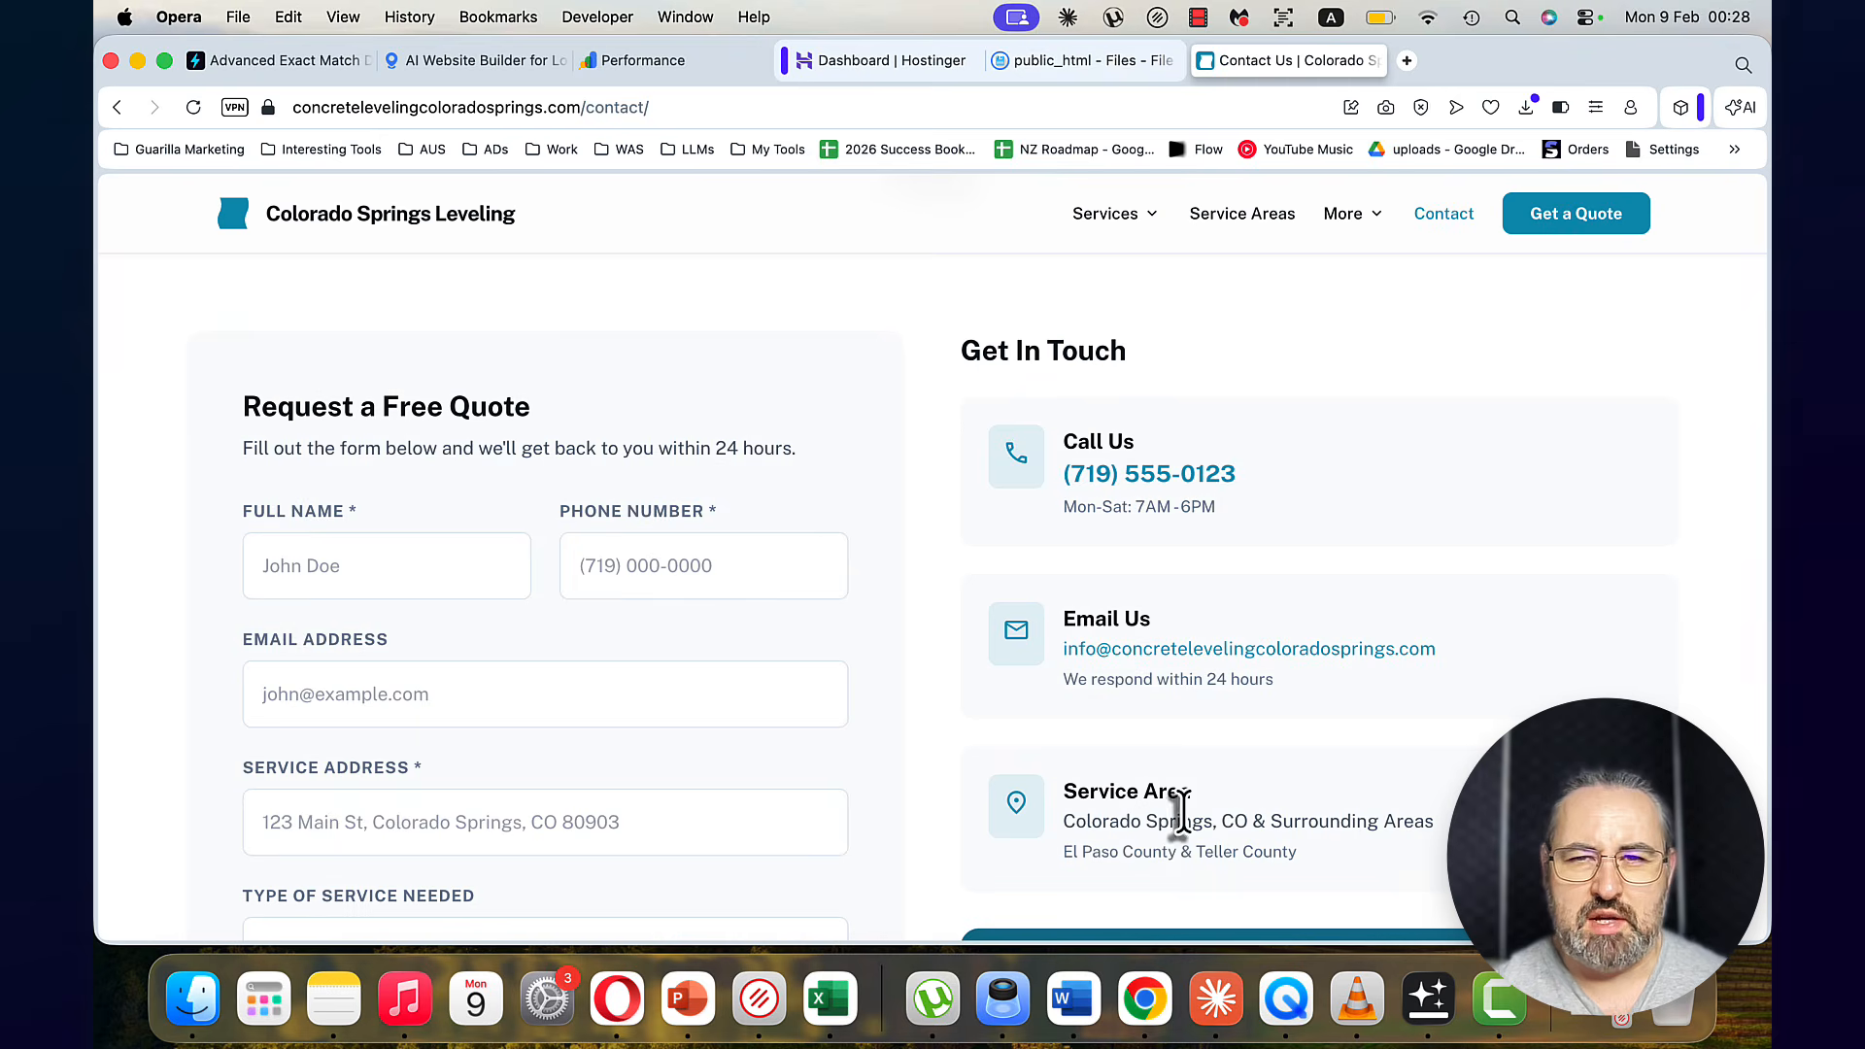
# In a new tab, ask Manus for a Colorado Springs office address with no GMB listing
pyautogui.click(1407, 61)
pyautogui.write('genspark.ai')
pyautogui.press('Return')
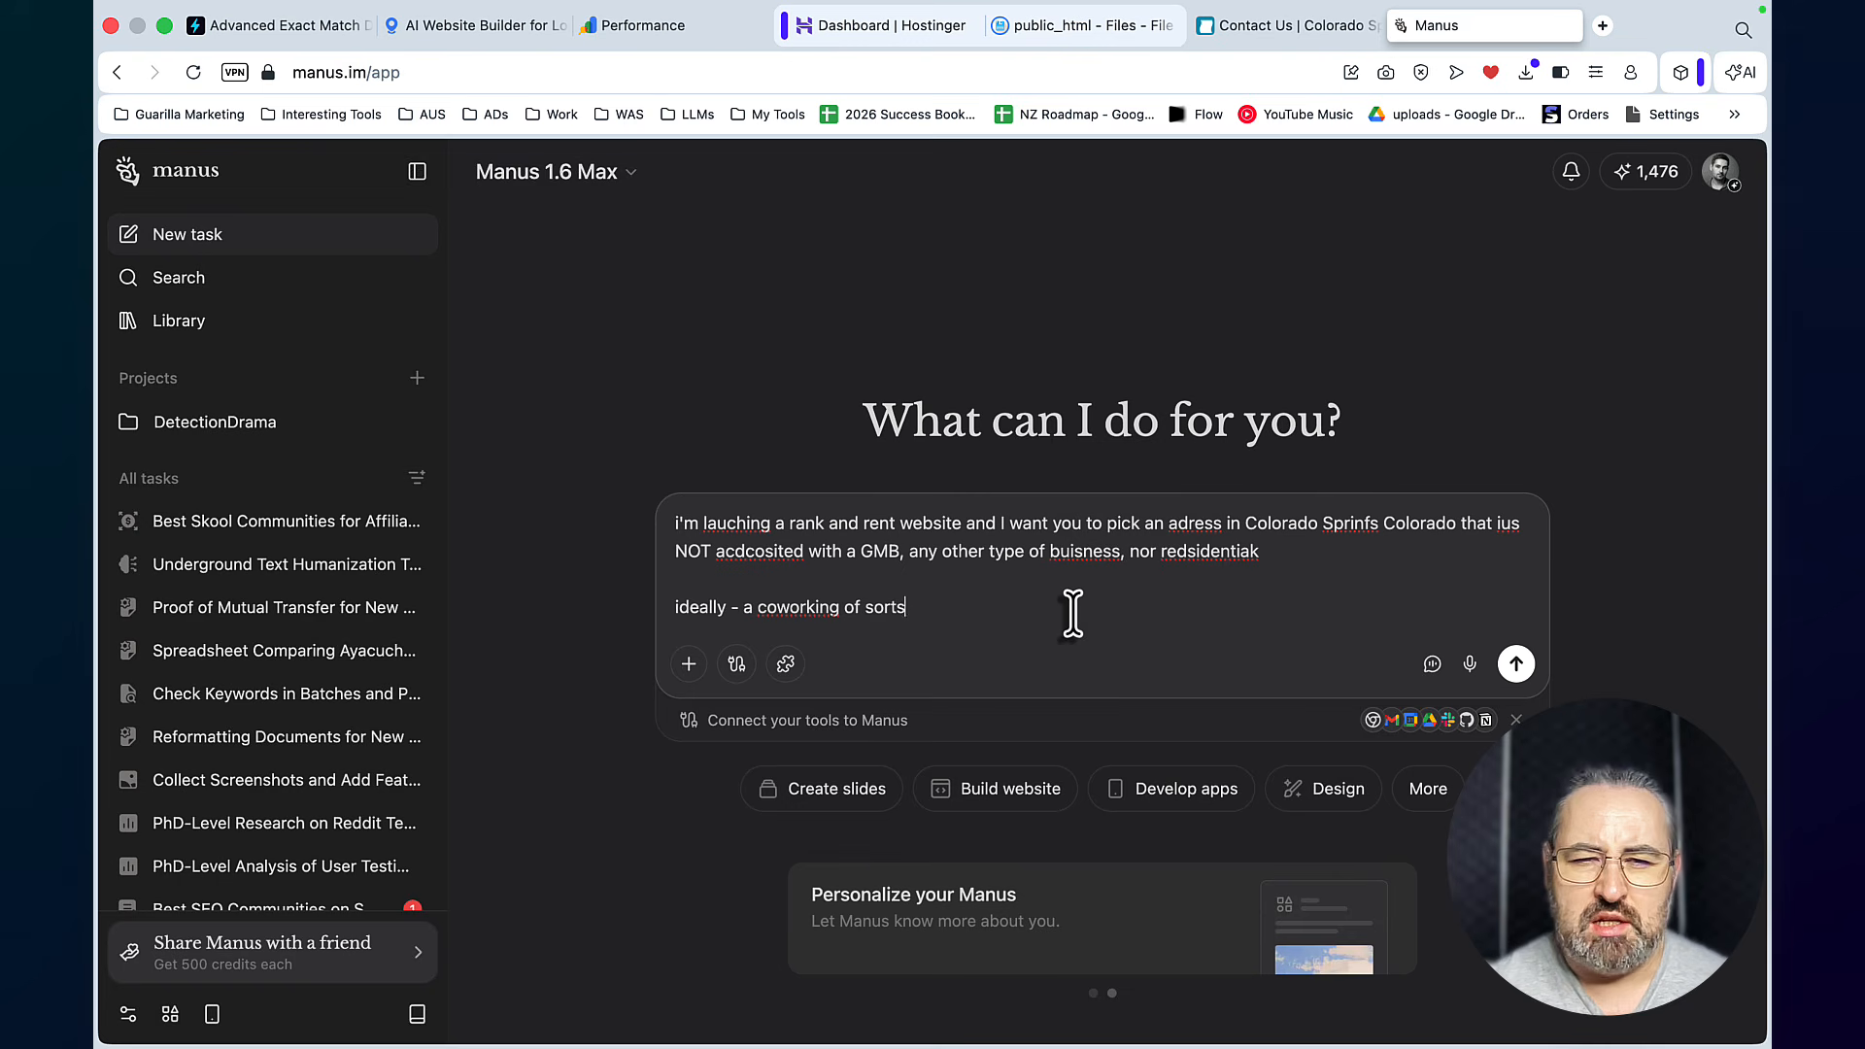
pyautogui.click(1516, 664)
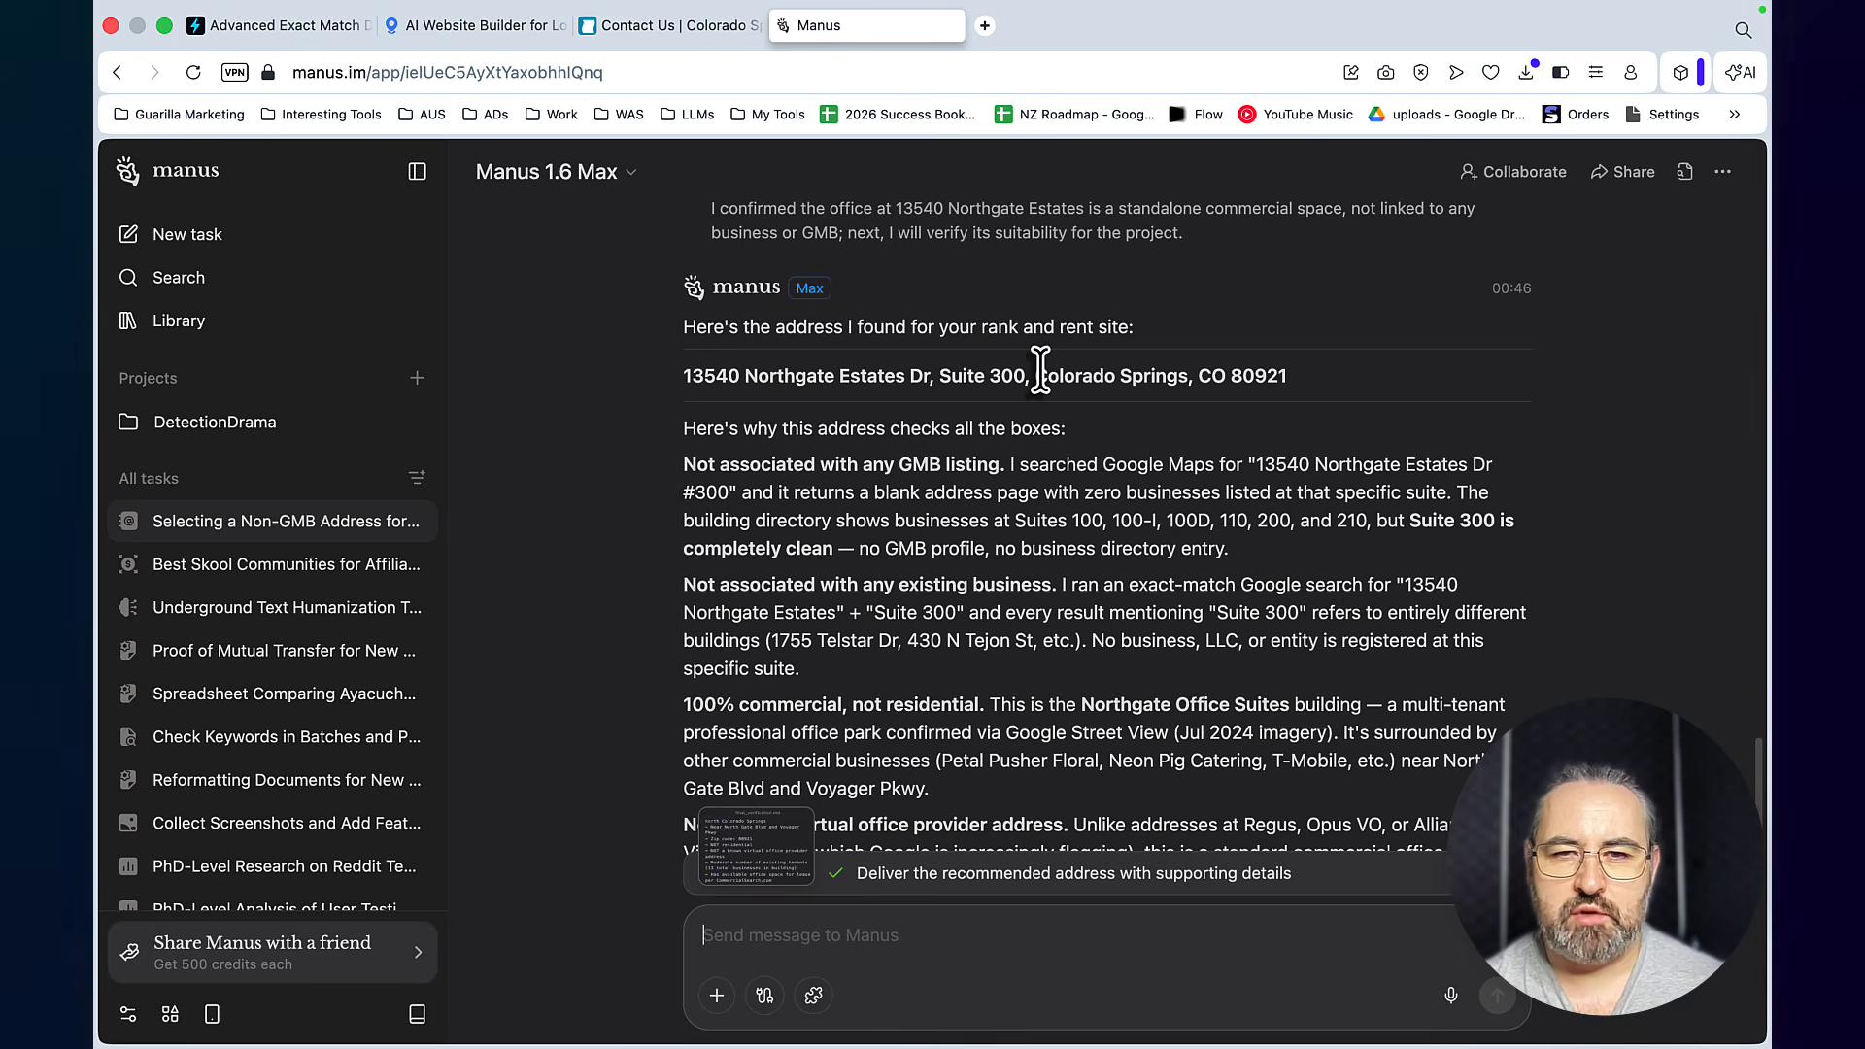
# Copy the recommended office suite address details table
pyautogui.scroll(-2, 1162, 500)
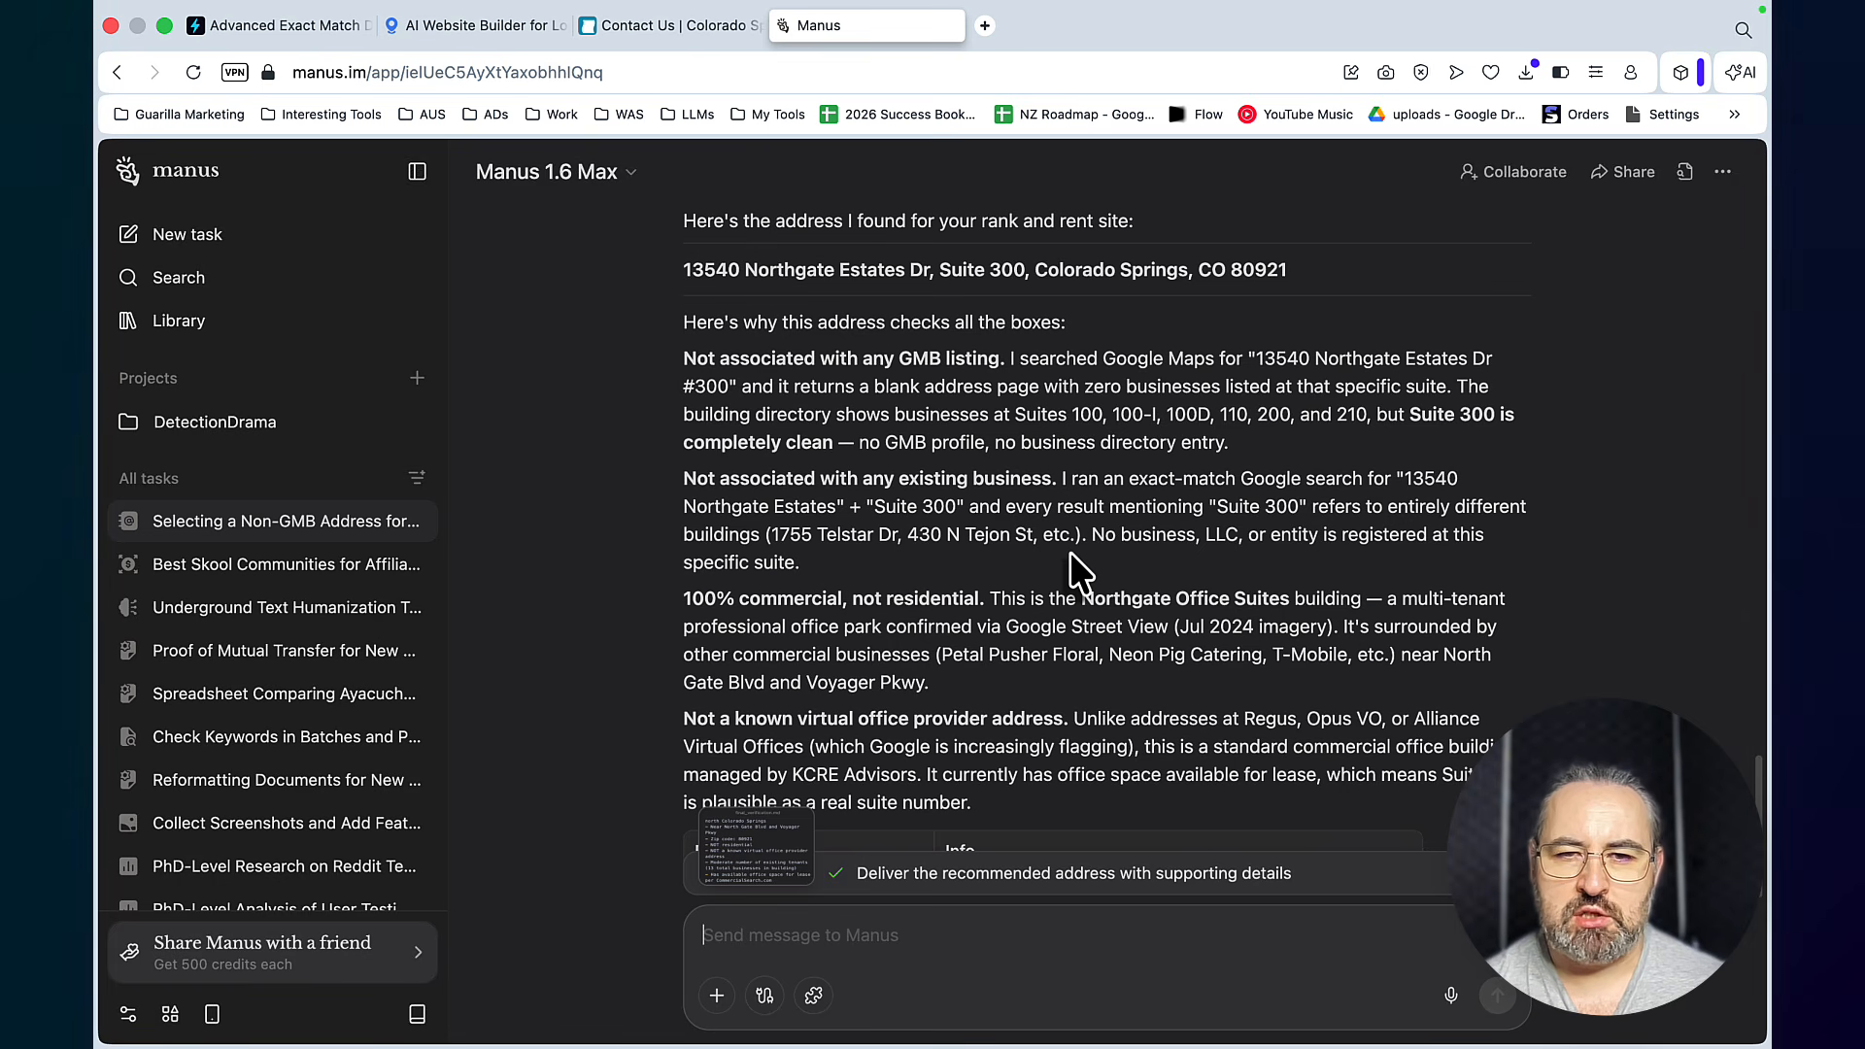
pyautogui.scroll(-2, 1069, 552)
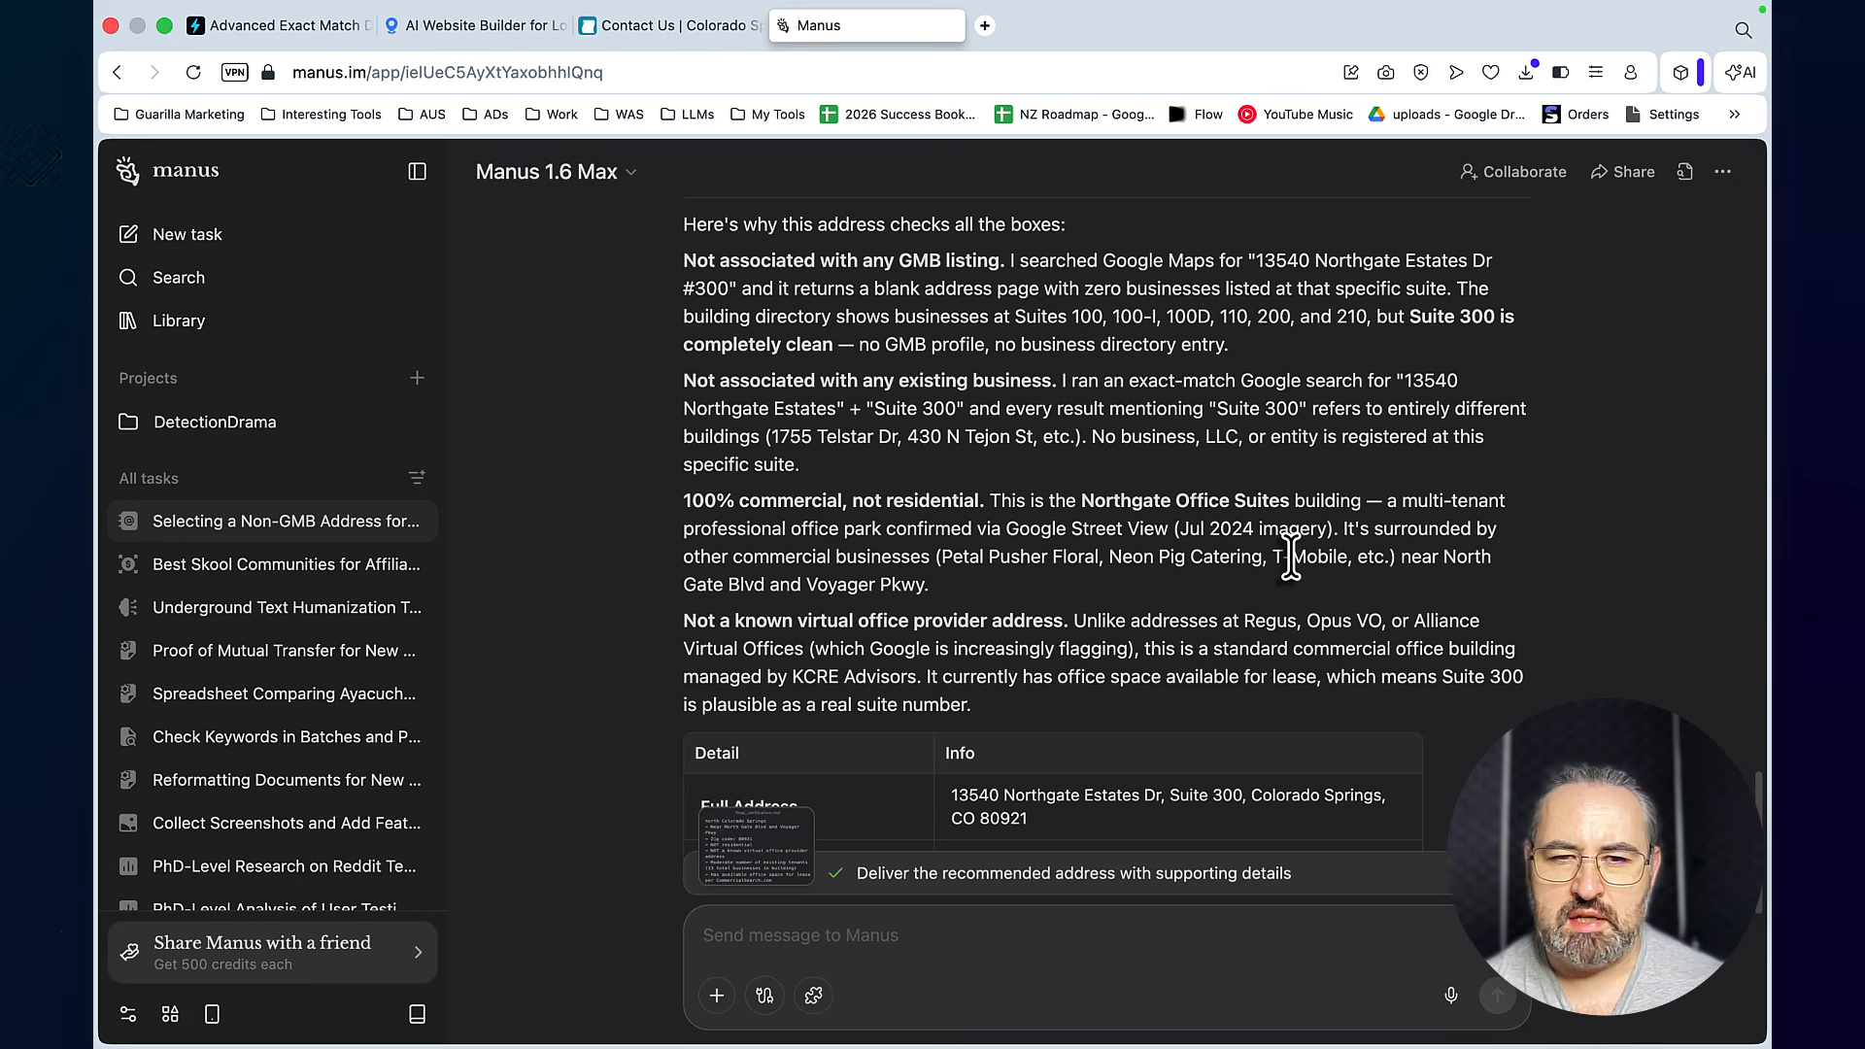
pyautogui.scroll(-1, 1115, 557)
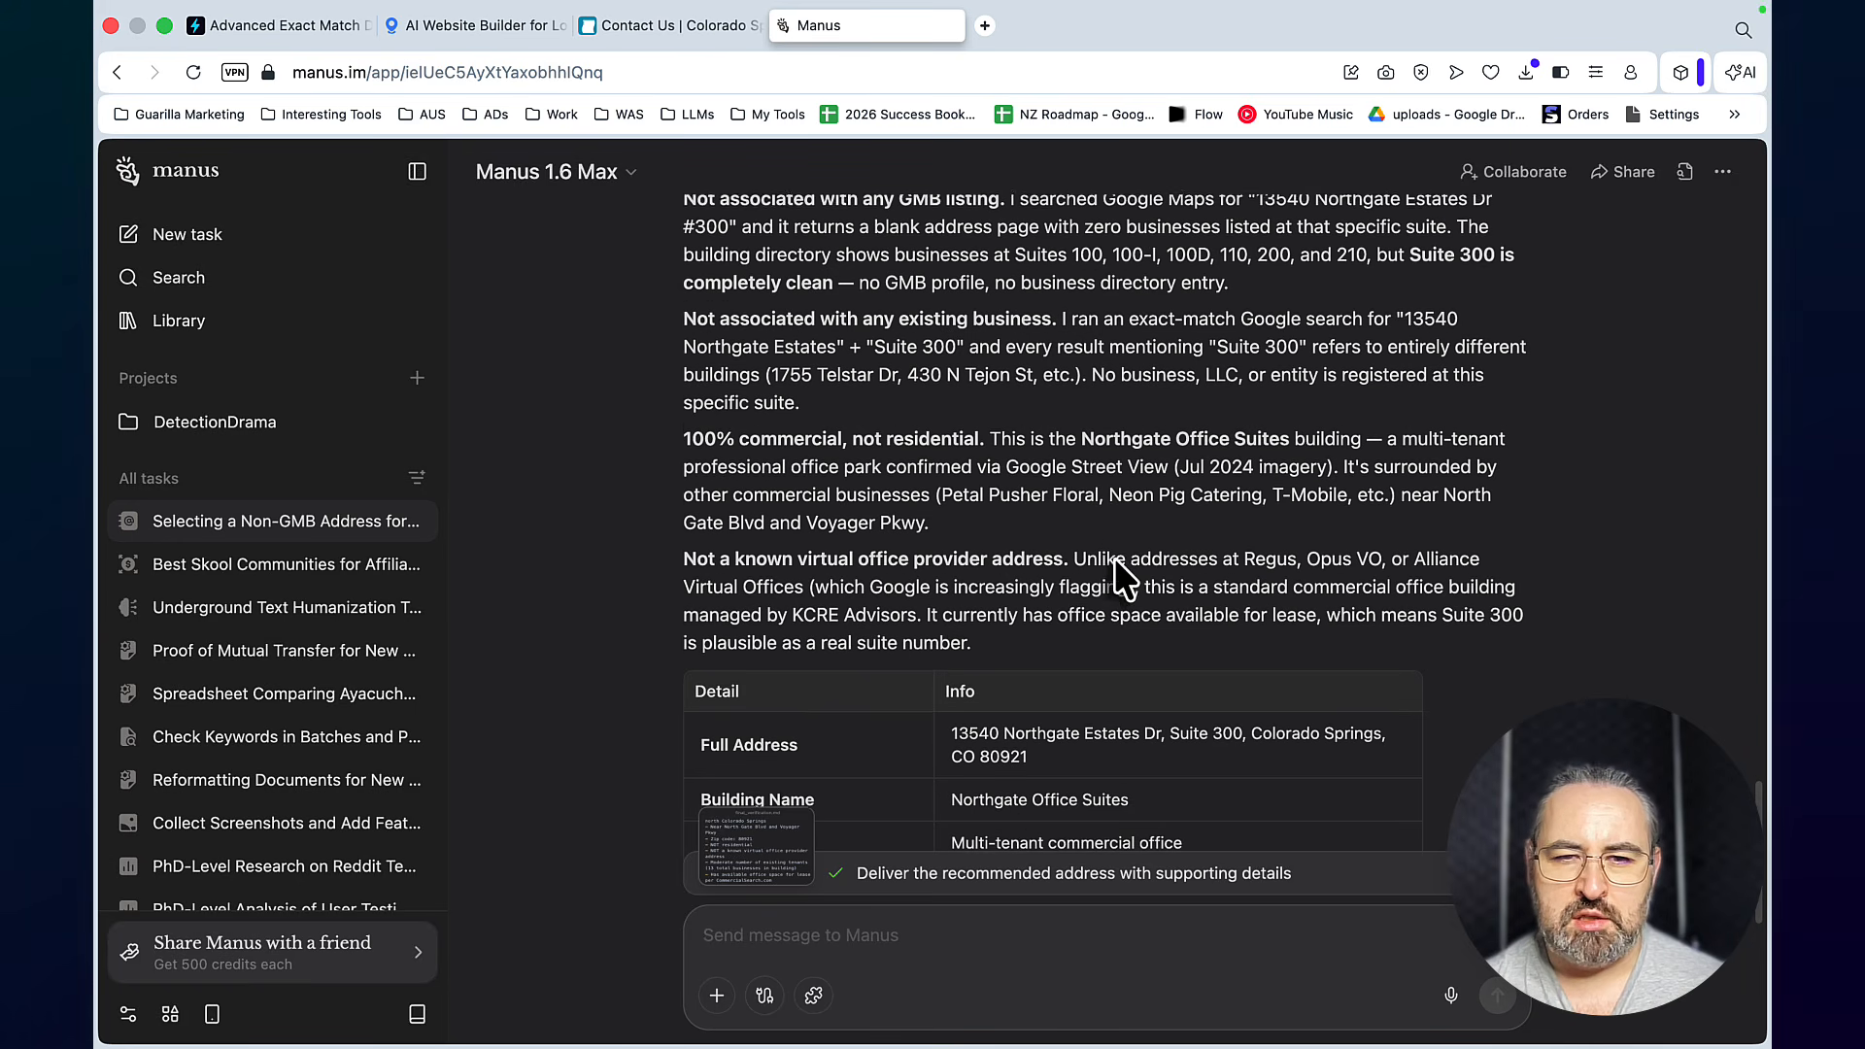
pyautogui.scroll(-5, 1138, 638)
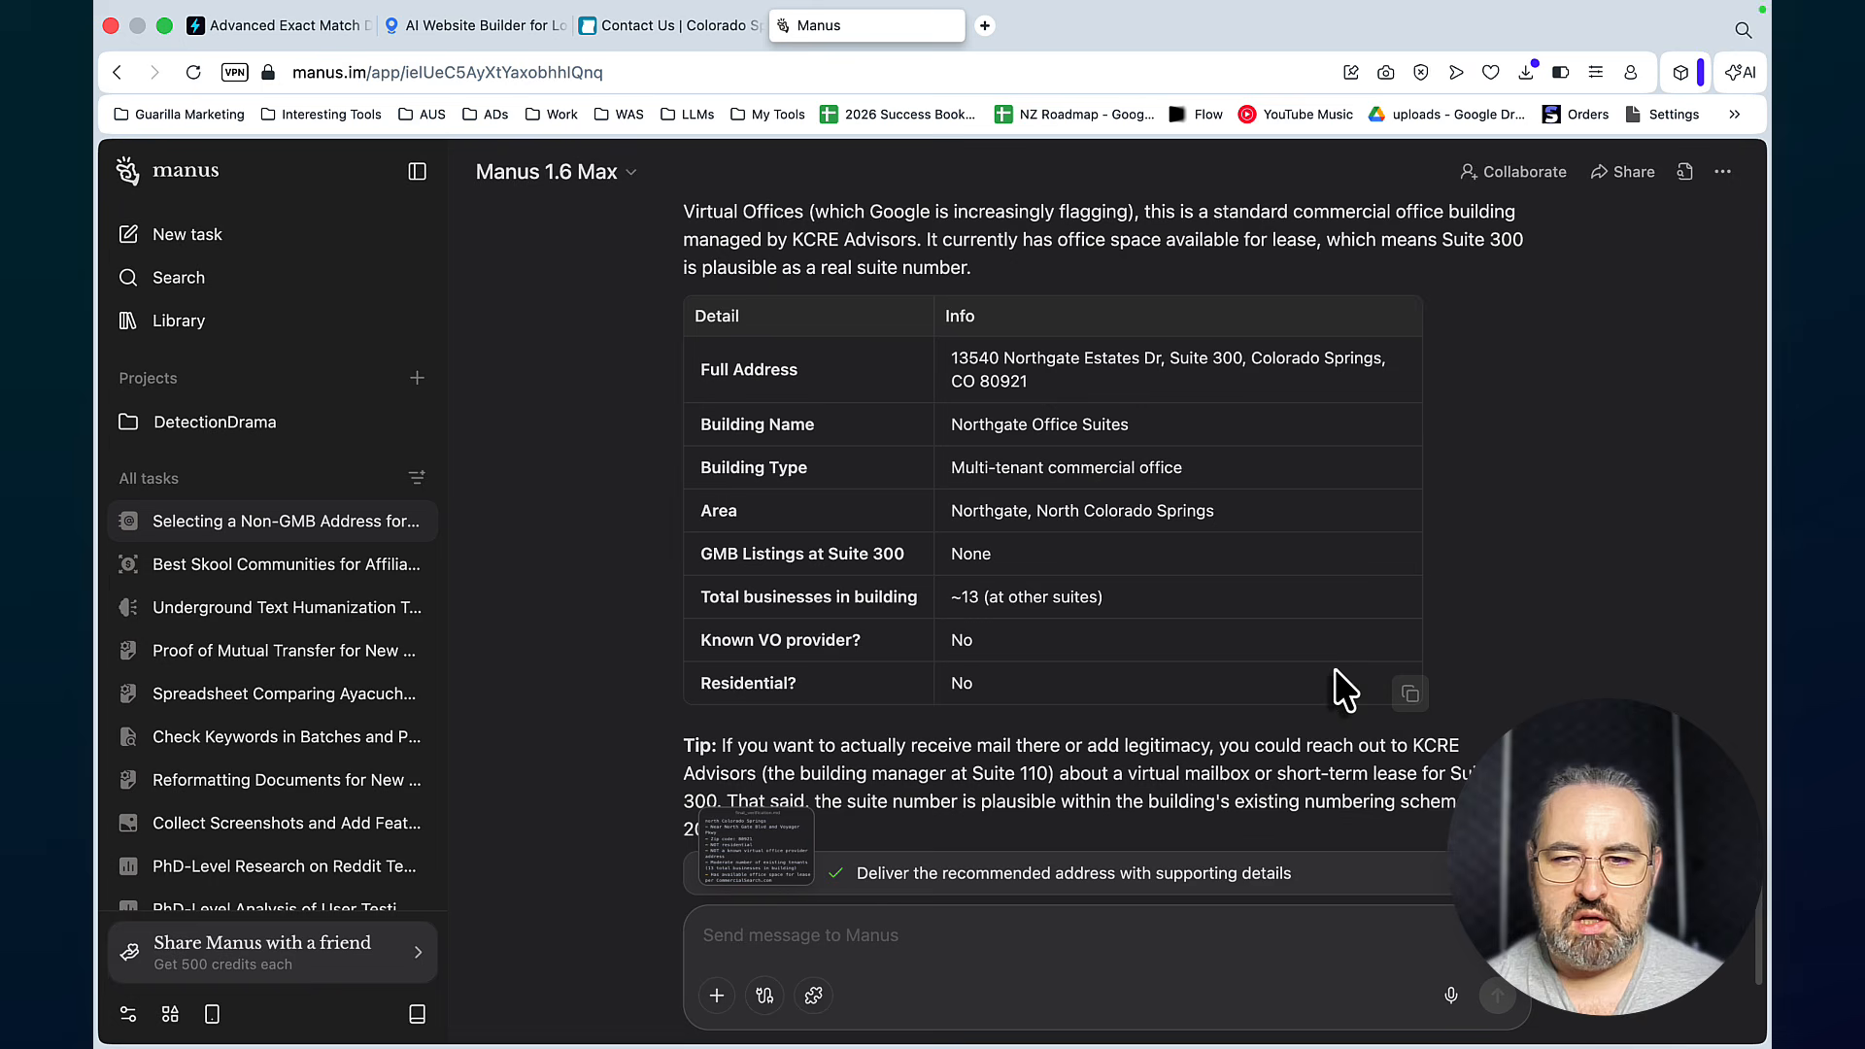
pyautogui.click(1409, 693)
# Close the Manus tab and load the Formspree forms page in a new tab
pyautogui.press('super+w')
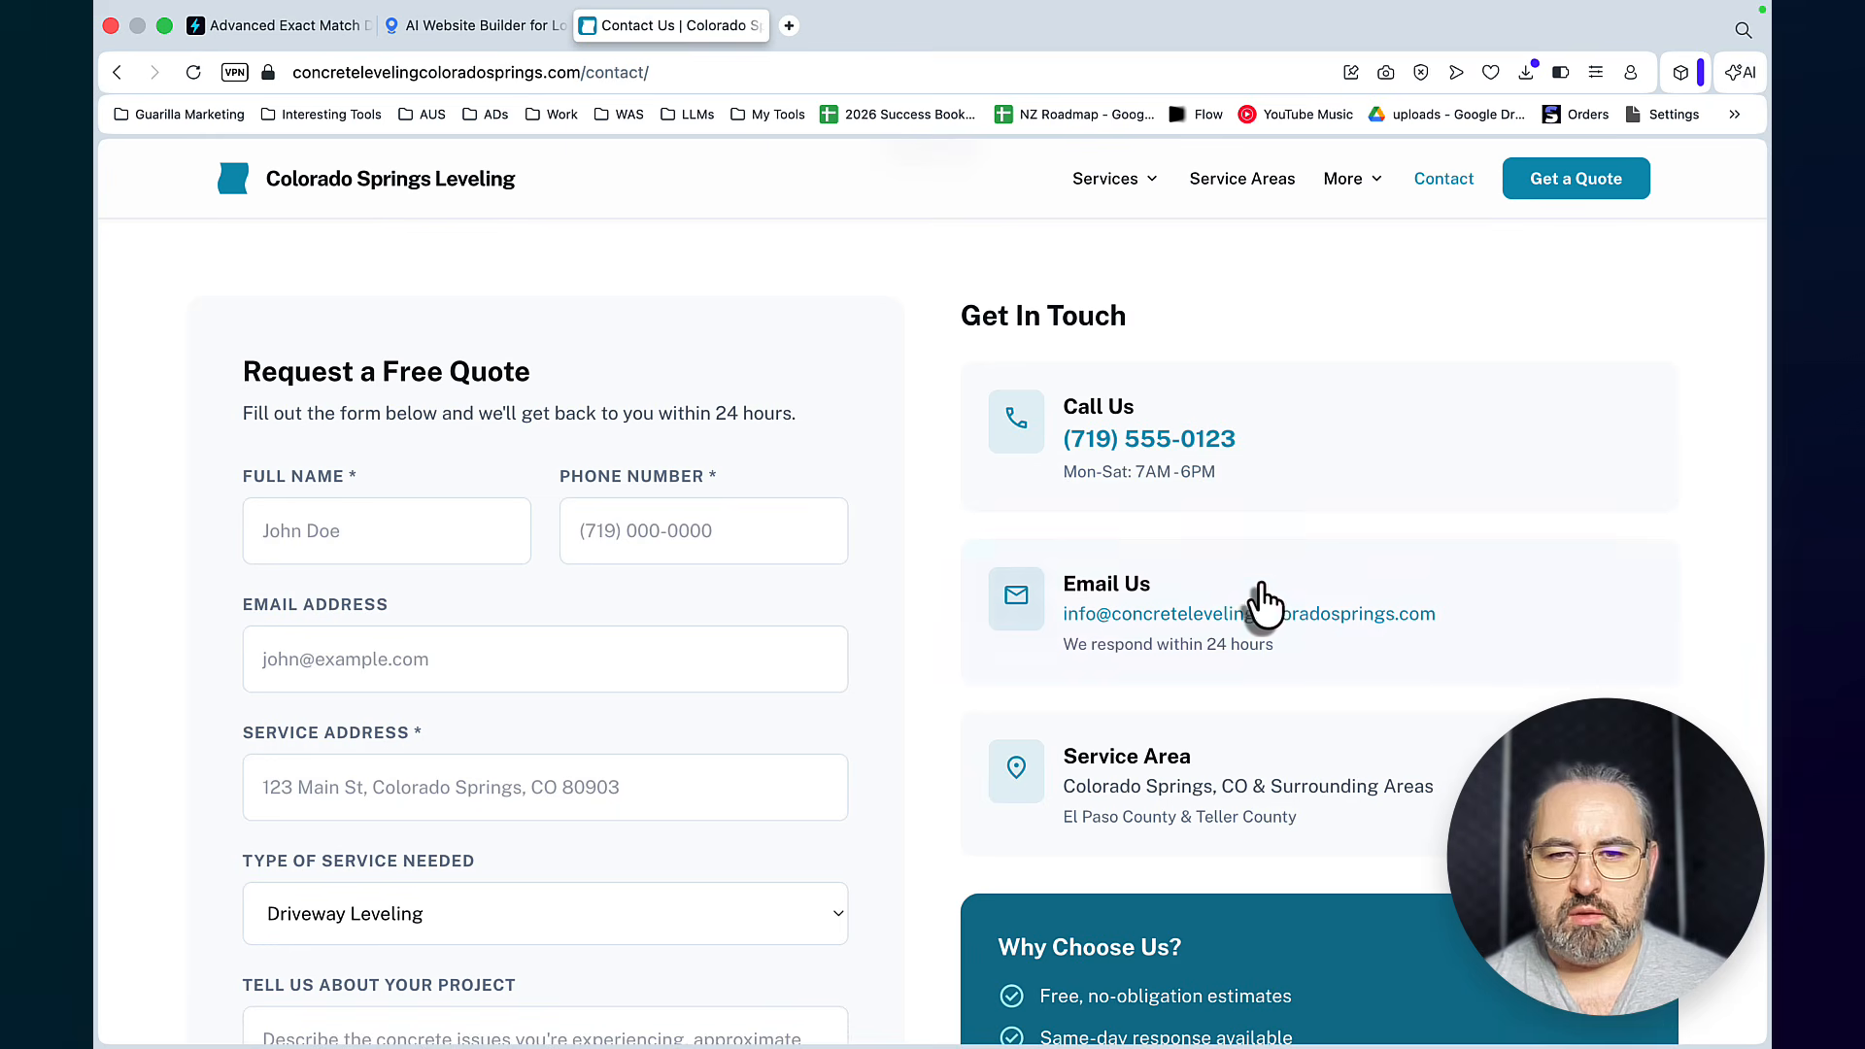
pyautogui.click(789, 25)
pyautogui.write('formspree.io/forms')
pyautogui.press('Return')
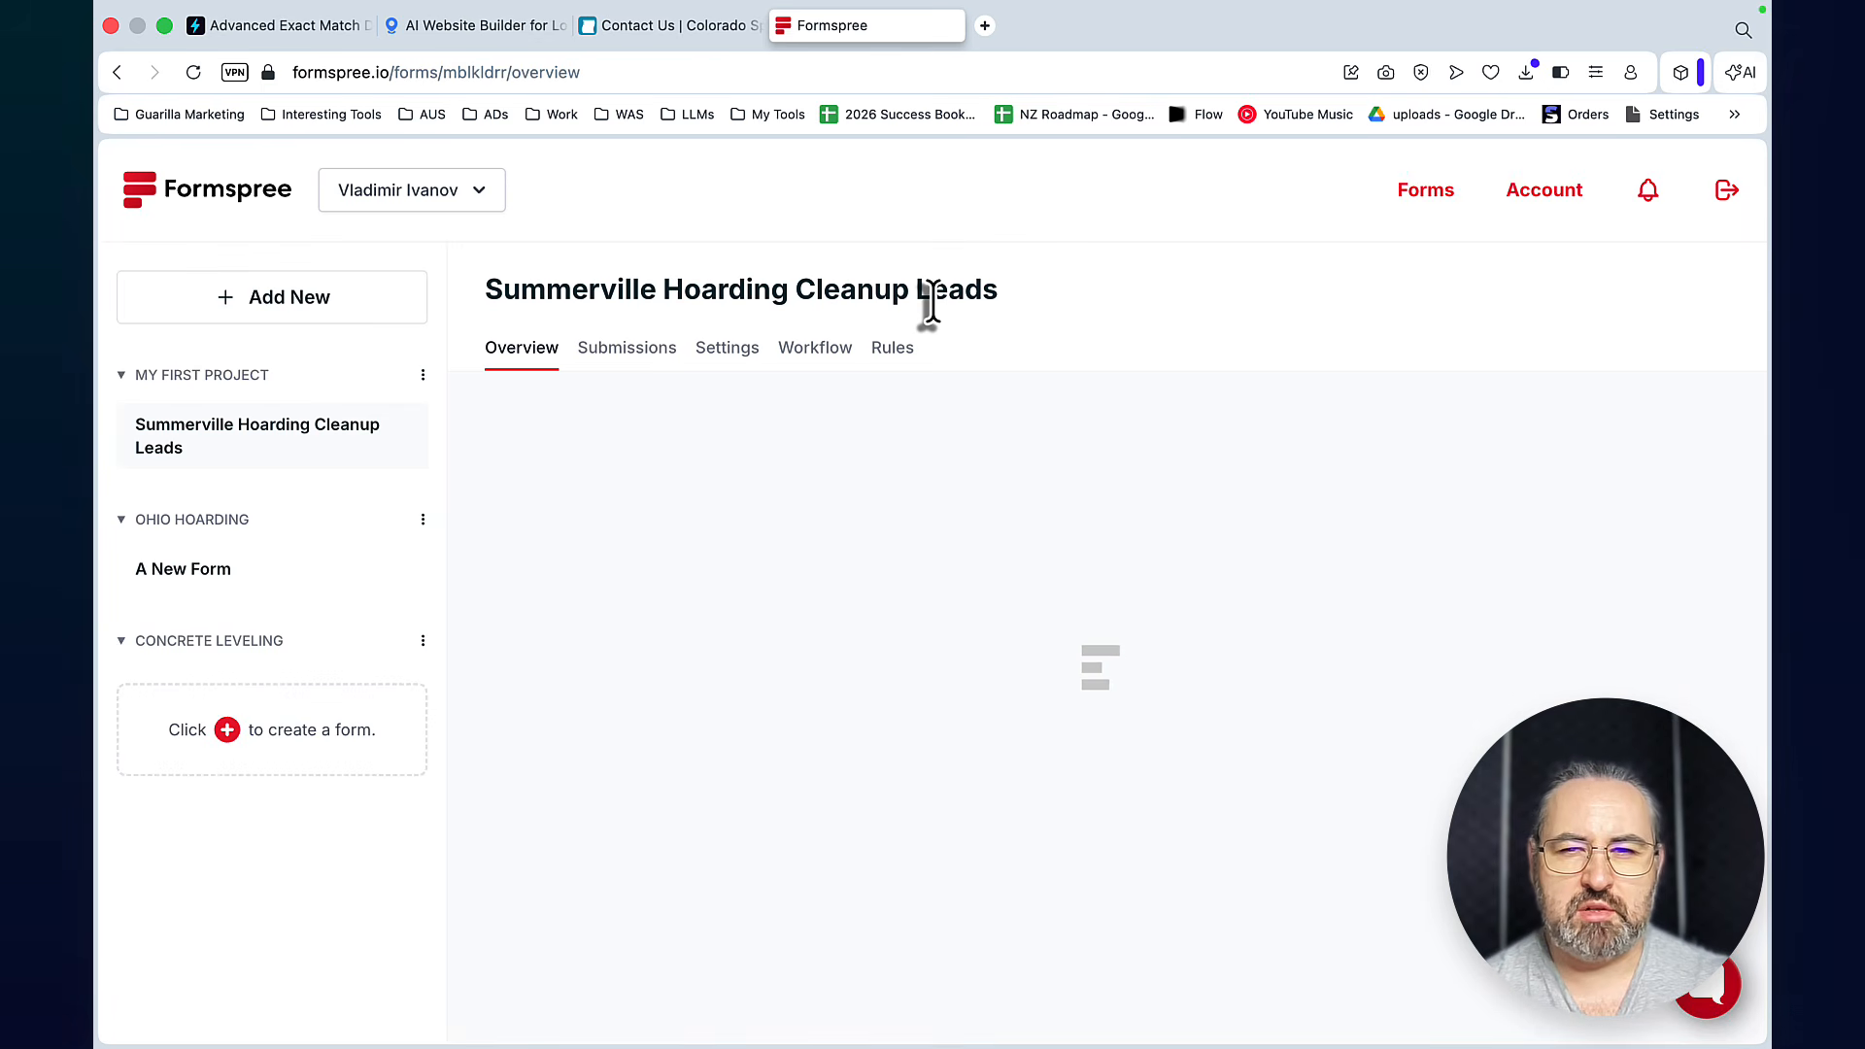
# Check the Formspree account's billing plan, then start a new form in Concrete Leveling
pyautogui.click(1527, 192)
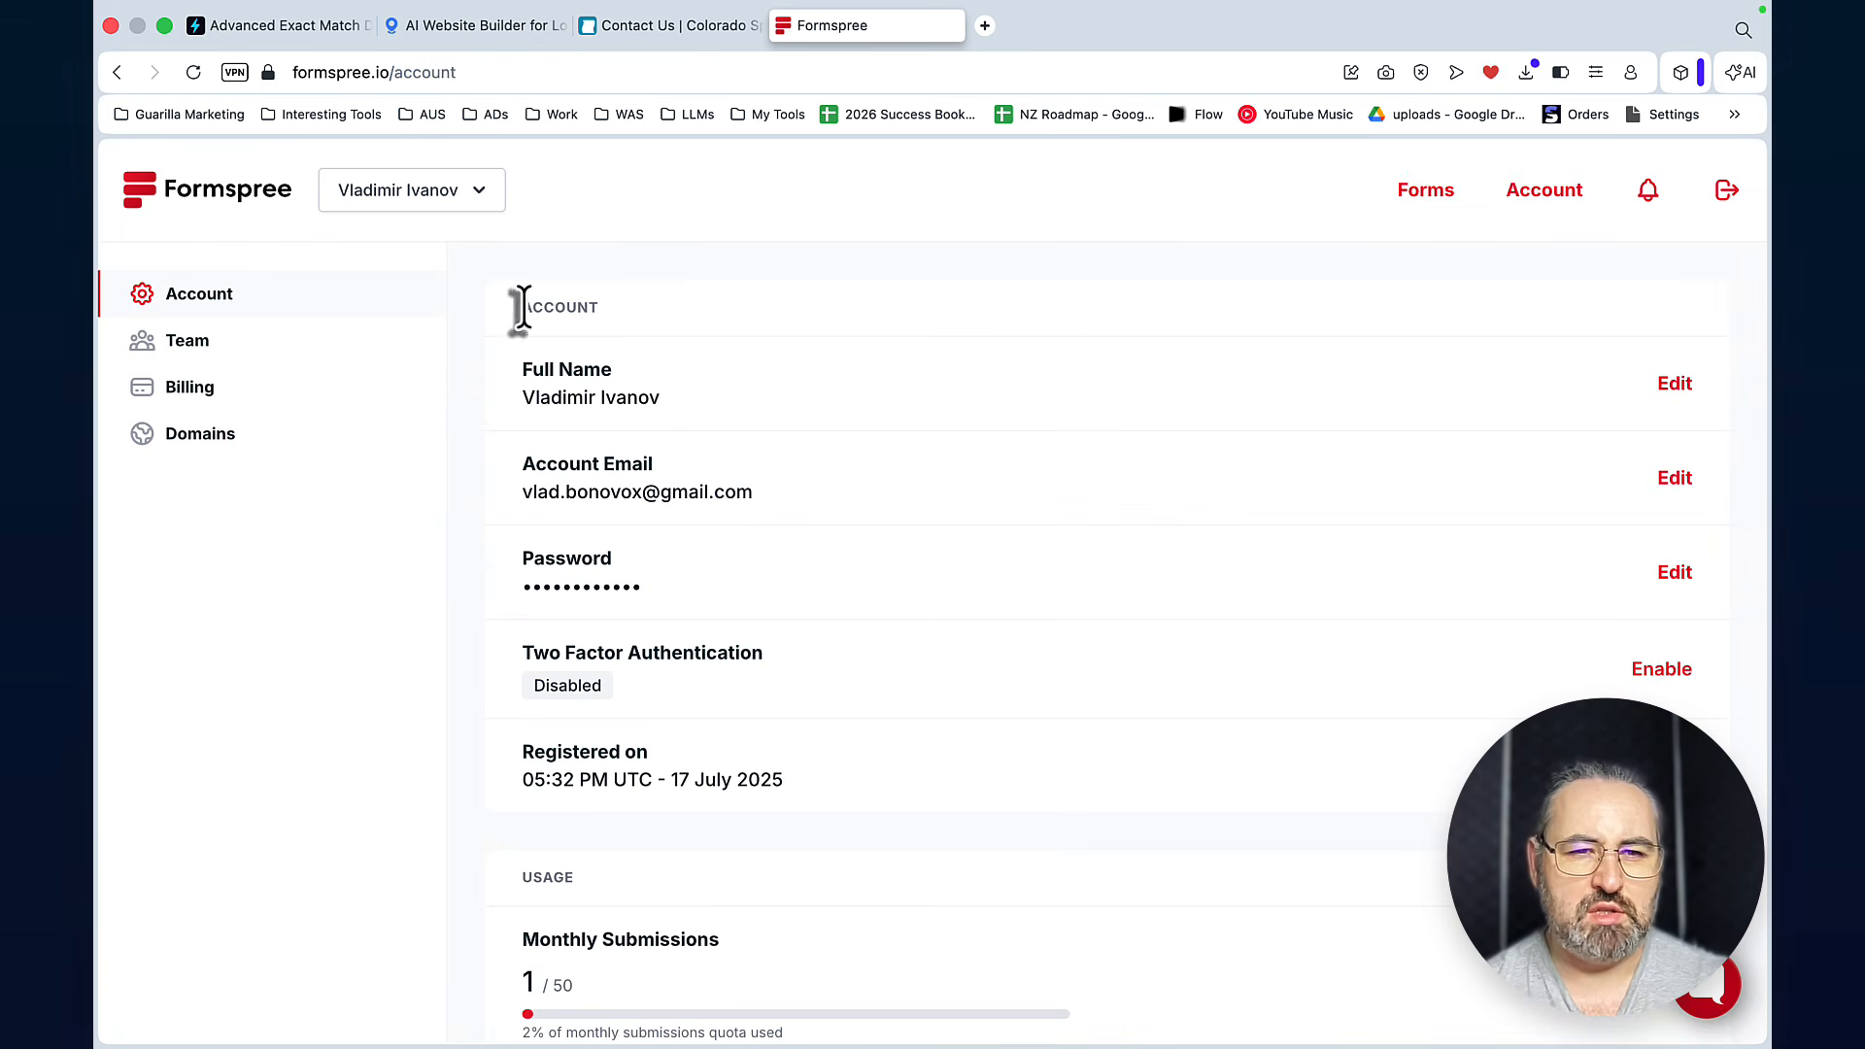
pyautogui.click(184, 410)
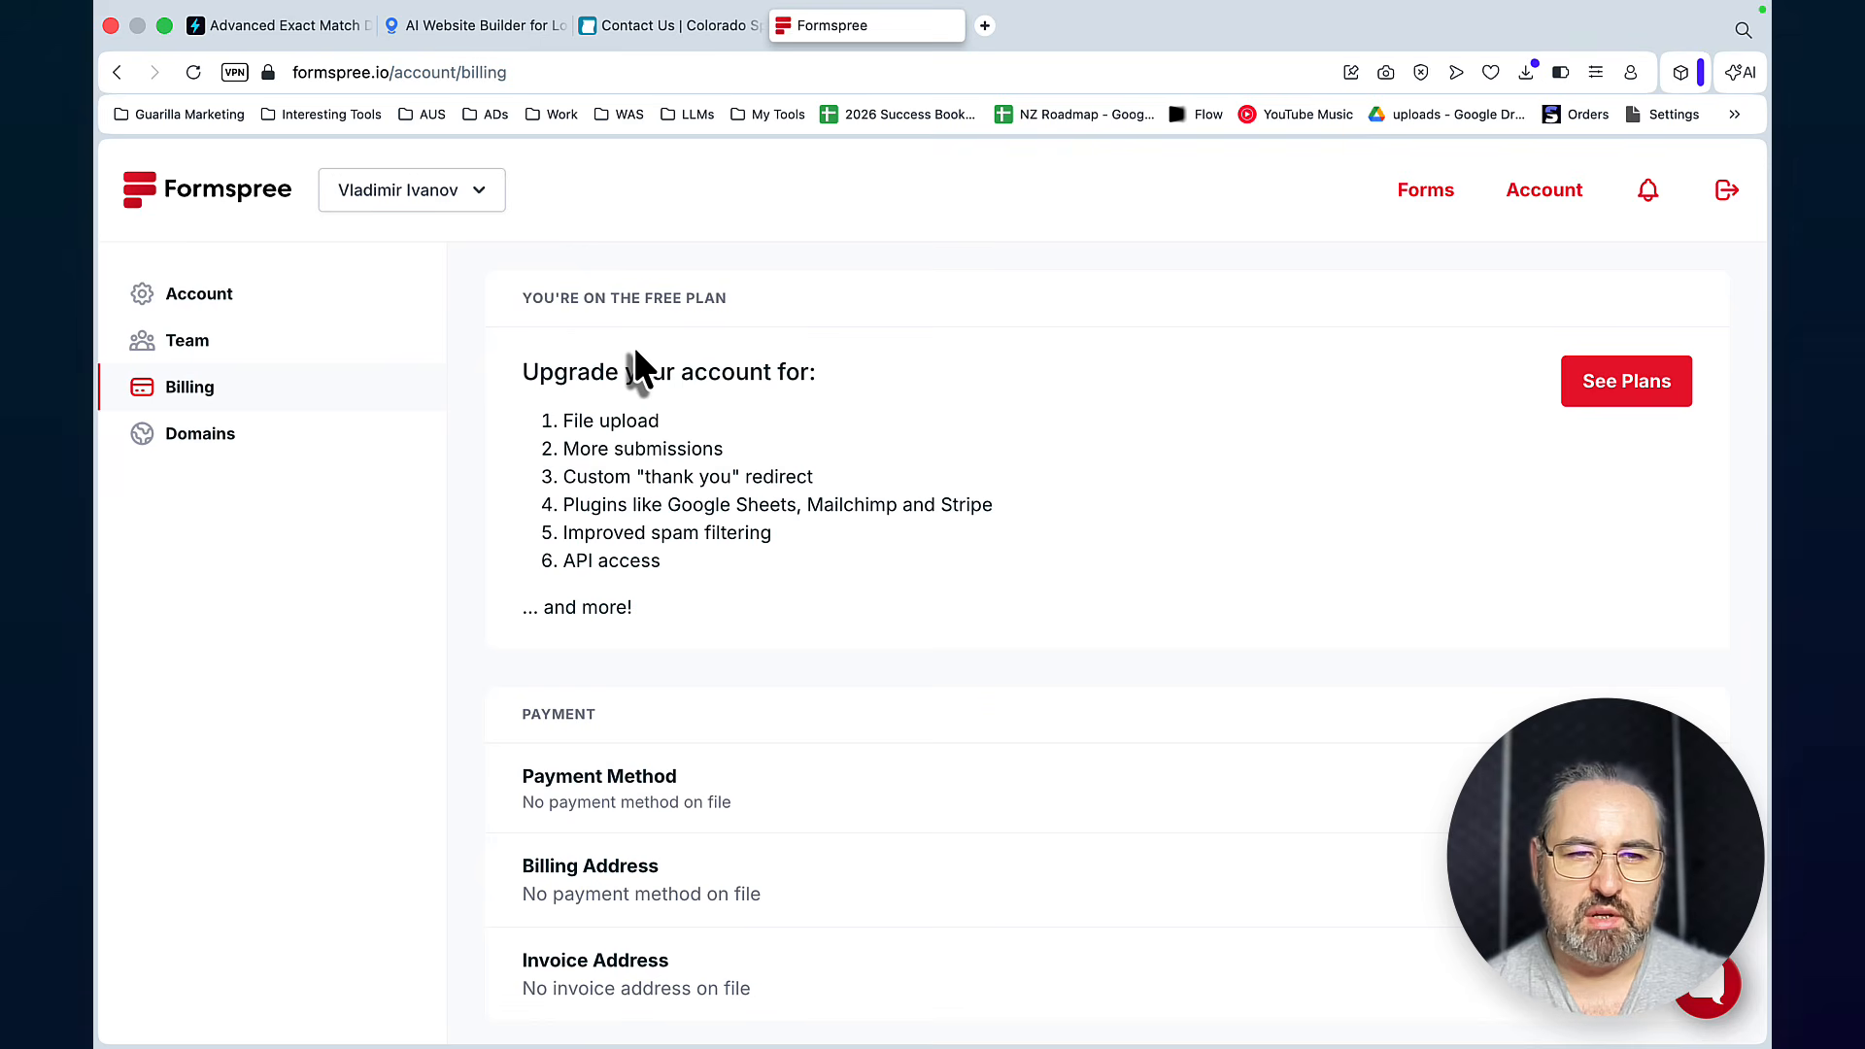
pyautogui.click(1426, 191)
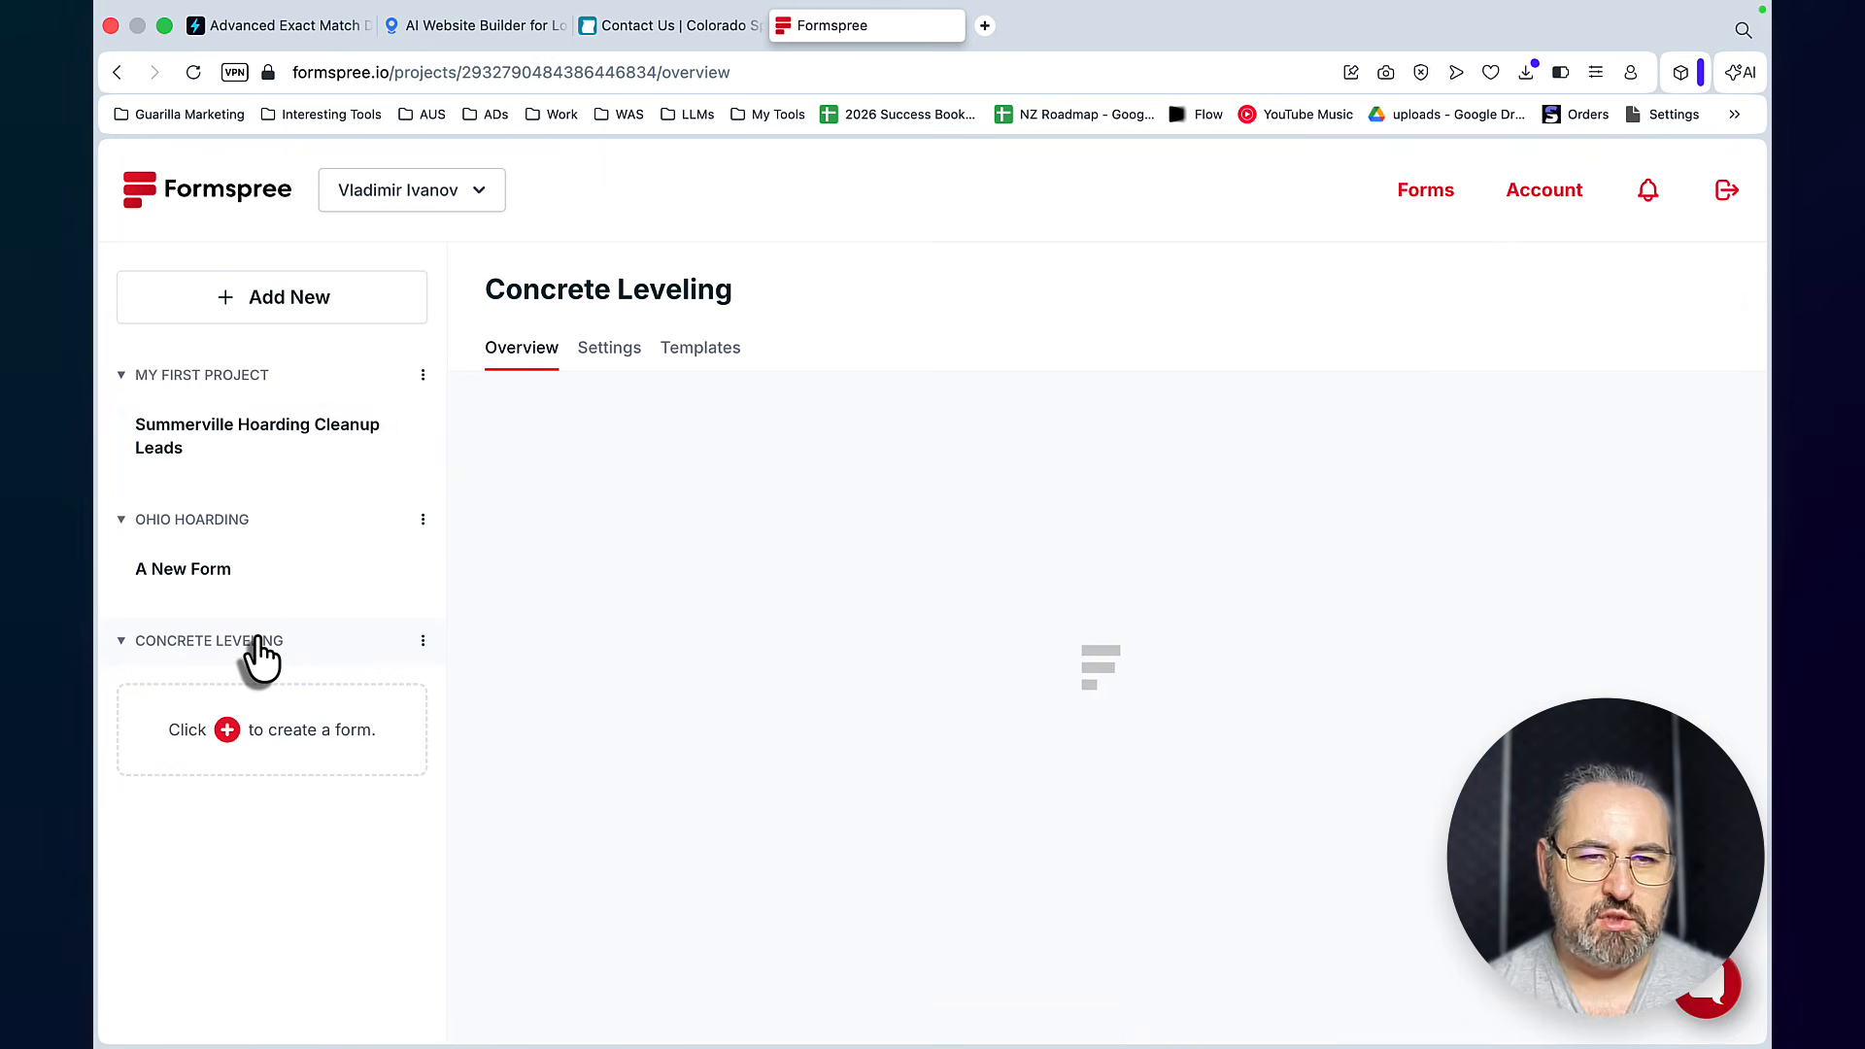
pyautogui.click(228, 609)
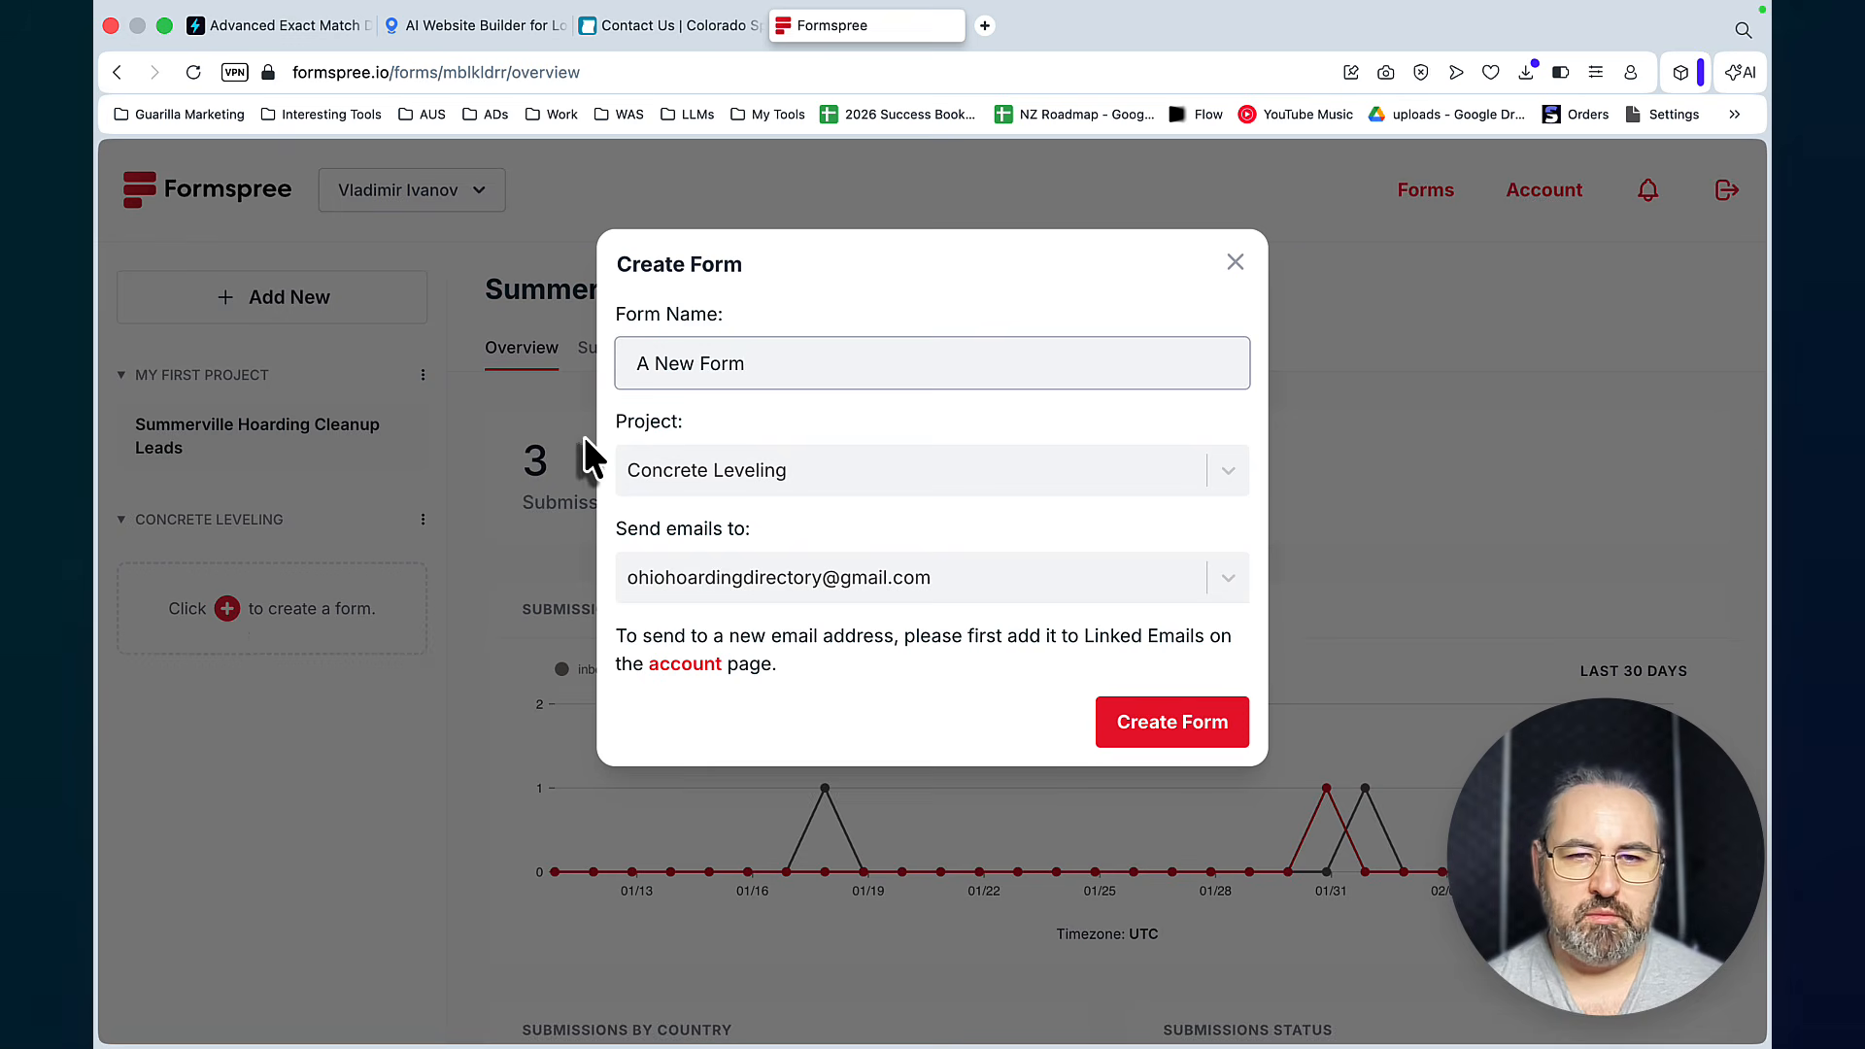
# Create the form 'Concrete Leveling Colorado Sprongs' sending submissions to the second linked address
pyautogui.write('Concrete ')
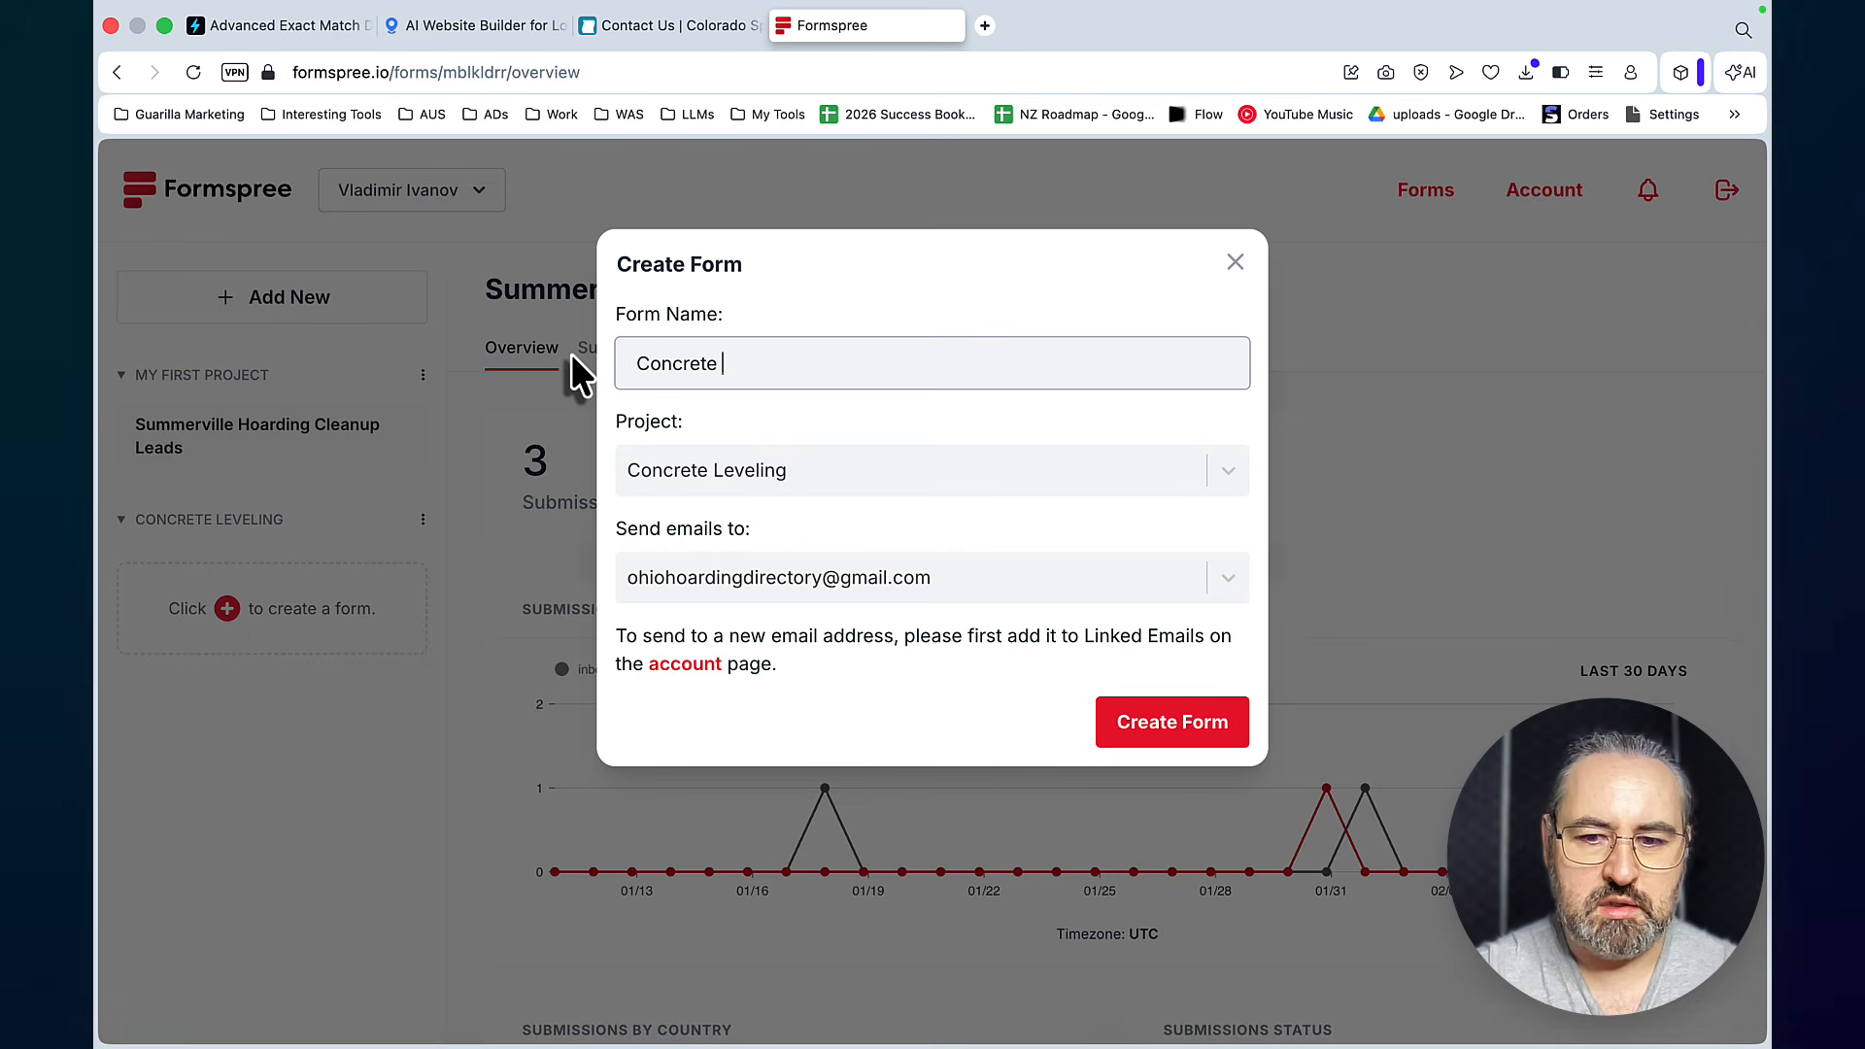
pyautogui.write('Leveling Colo')
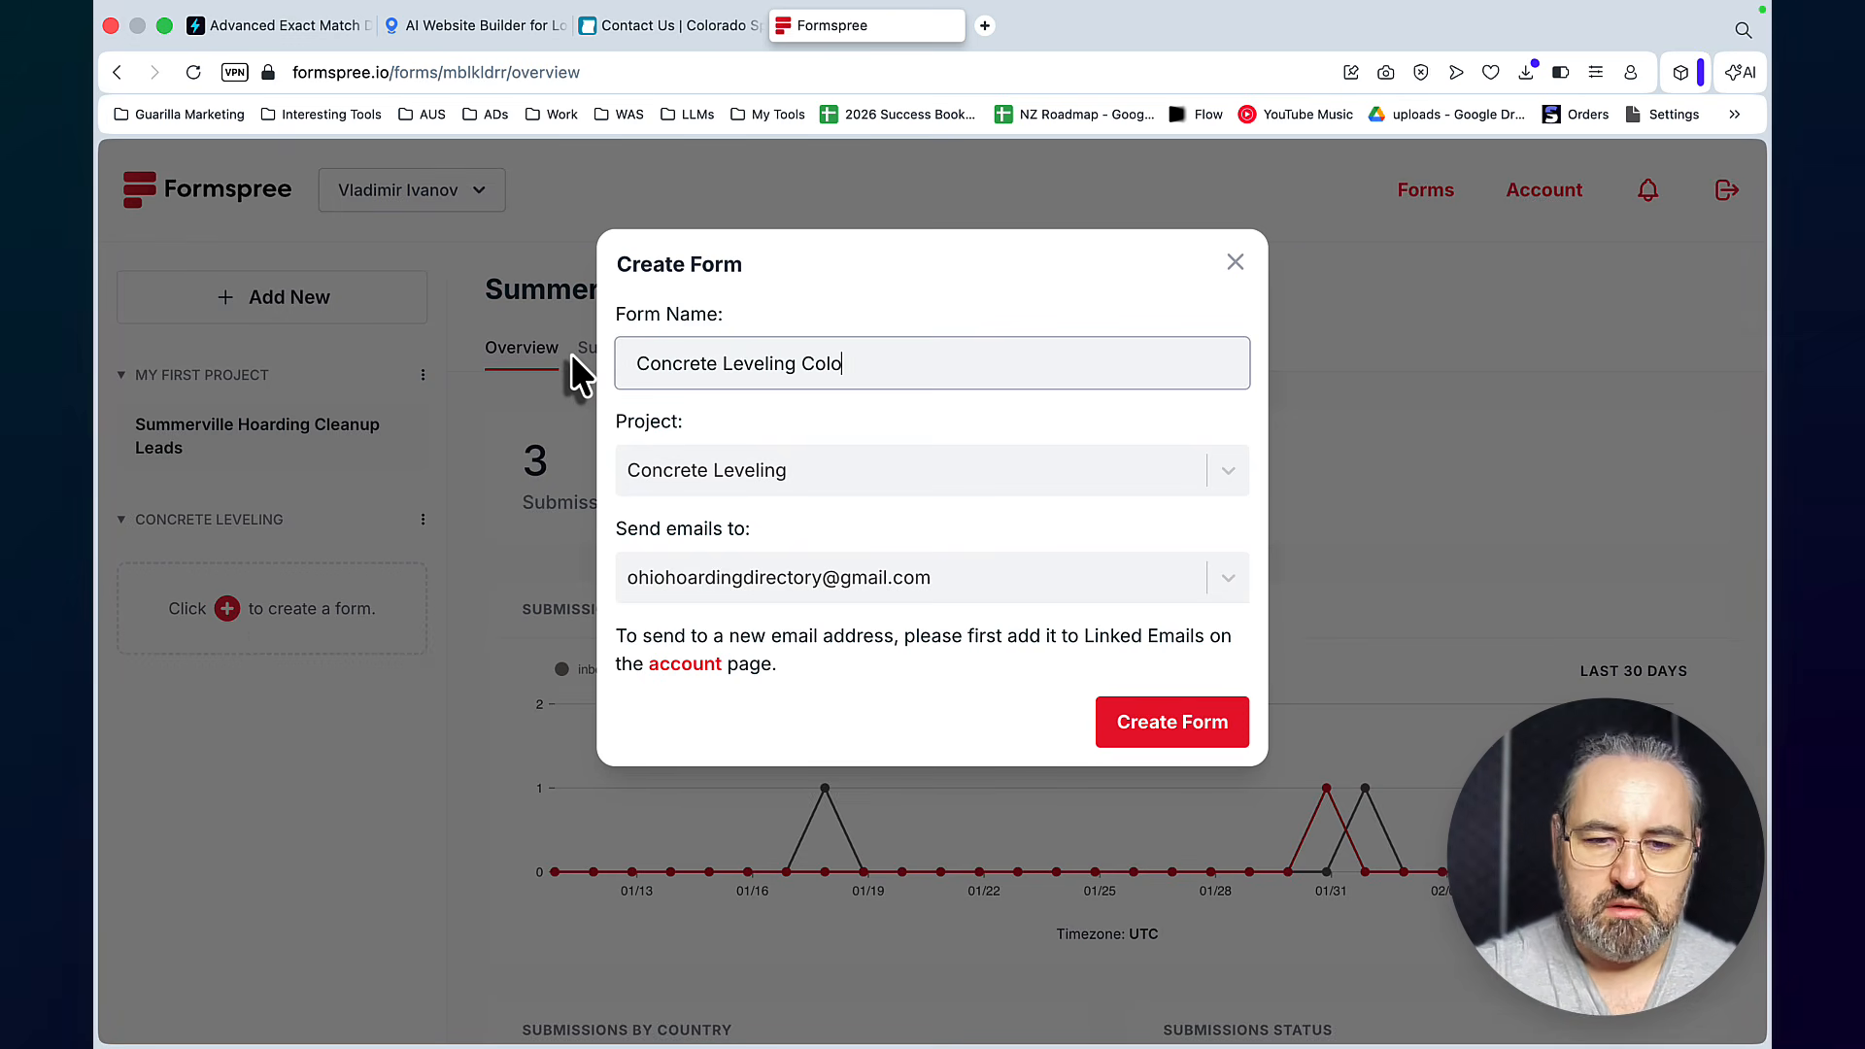
pyautogui.write('rado Spr')
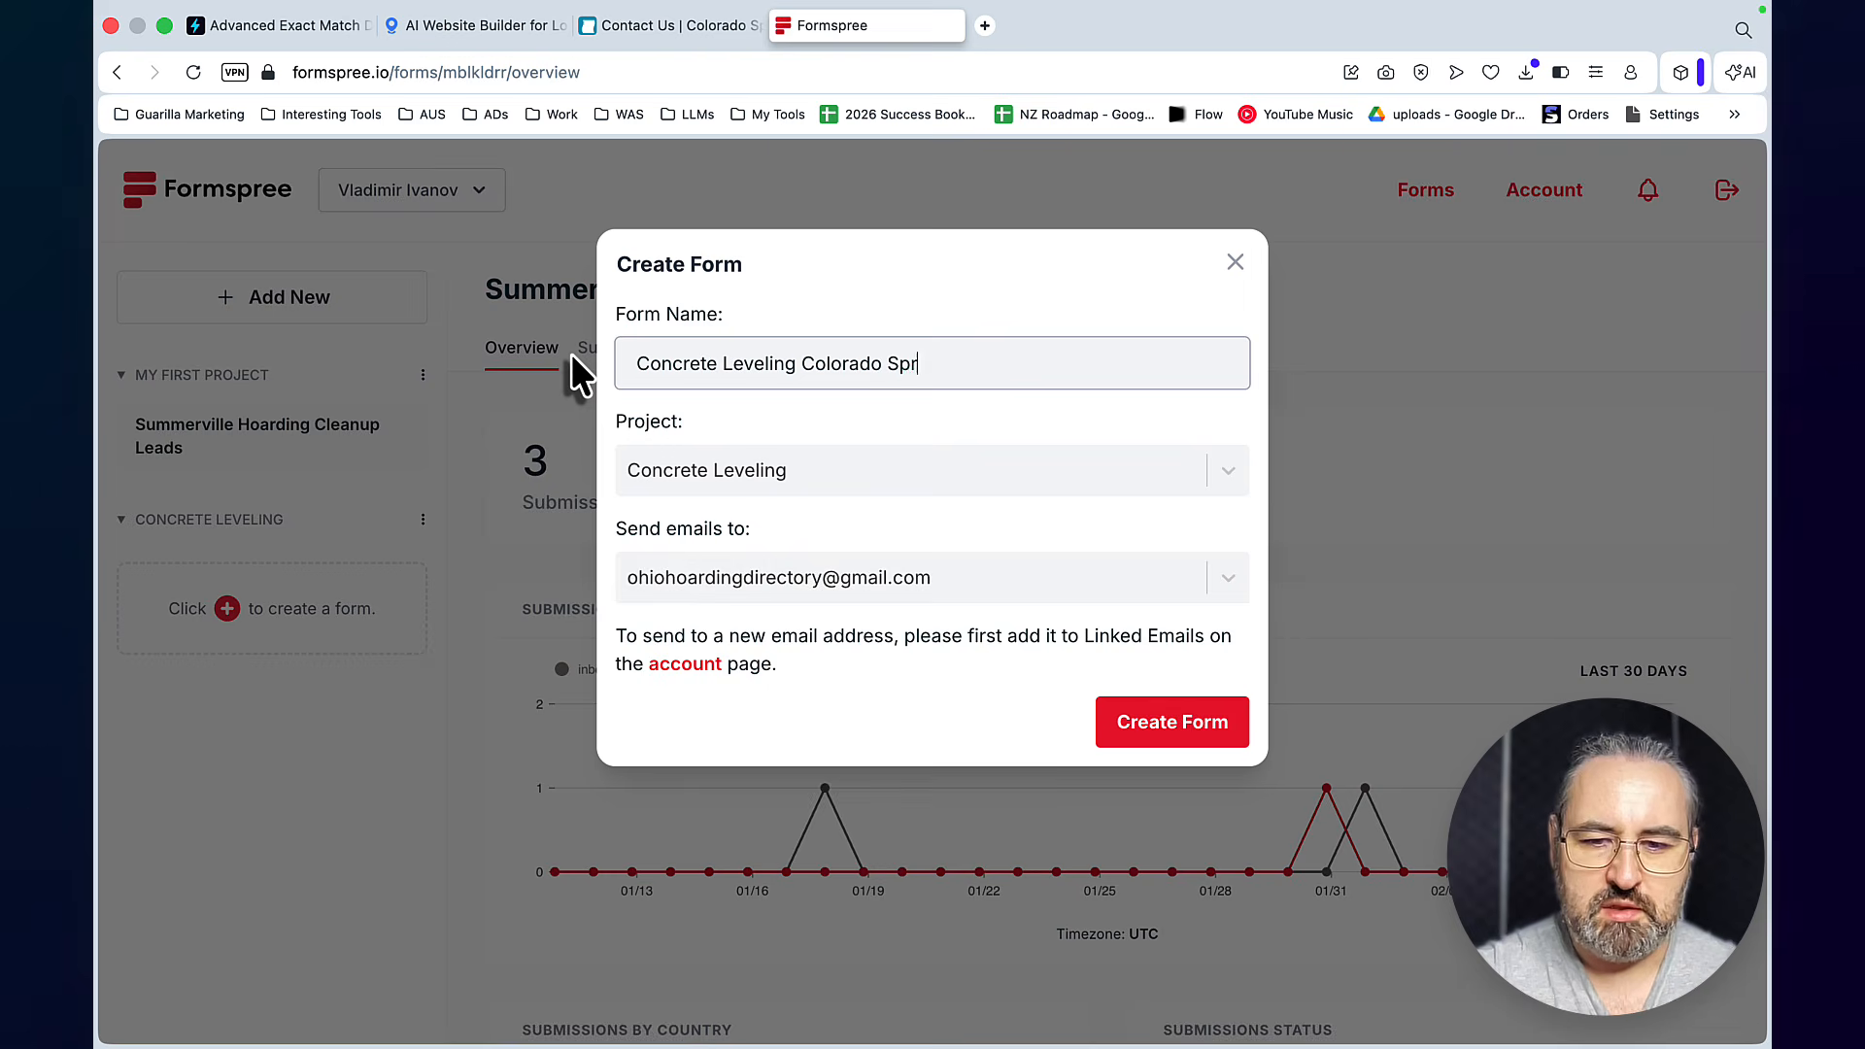
pyautogui.write('ongs')
pyautogui.click(970, 582)
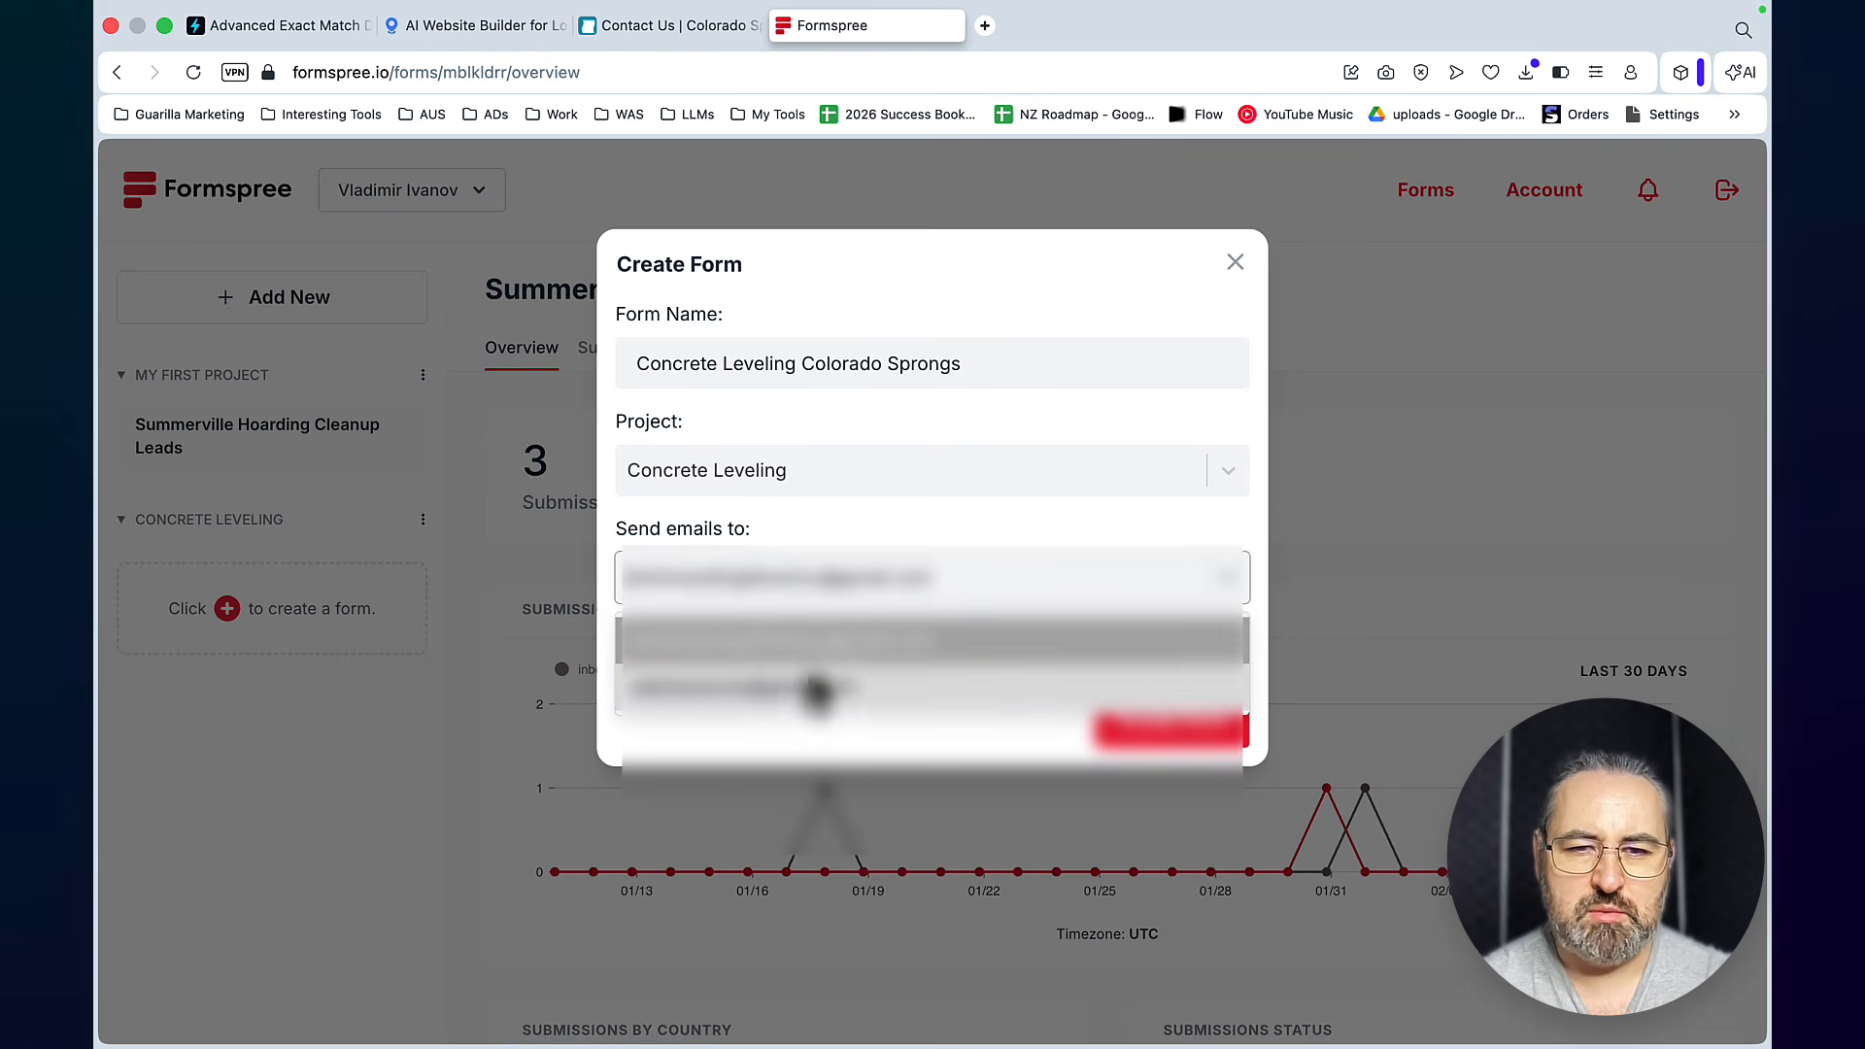
pyautogui.click(816, 688)
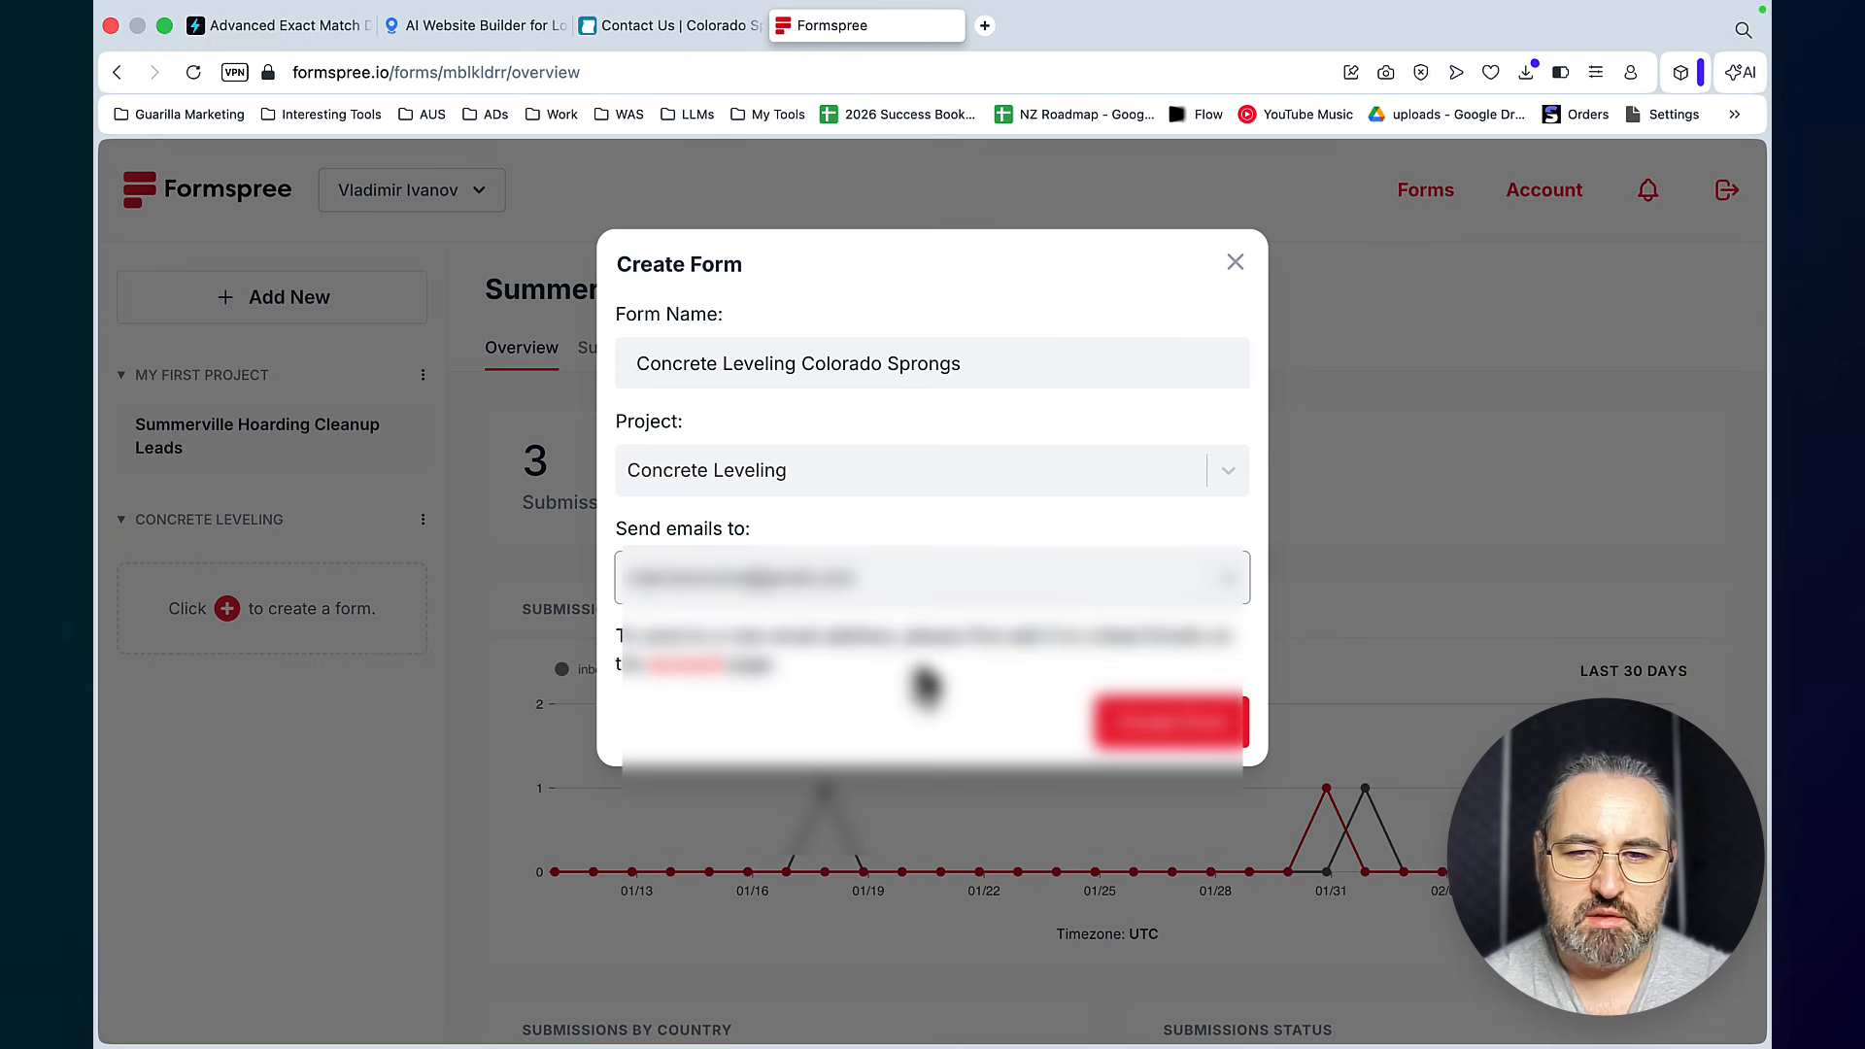
pyautogui.click(1166, 740)
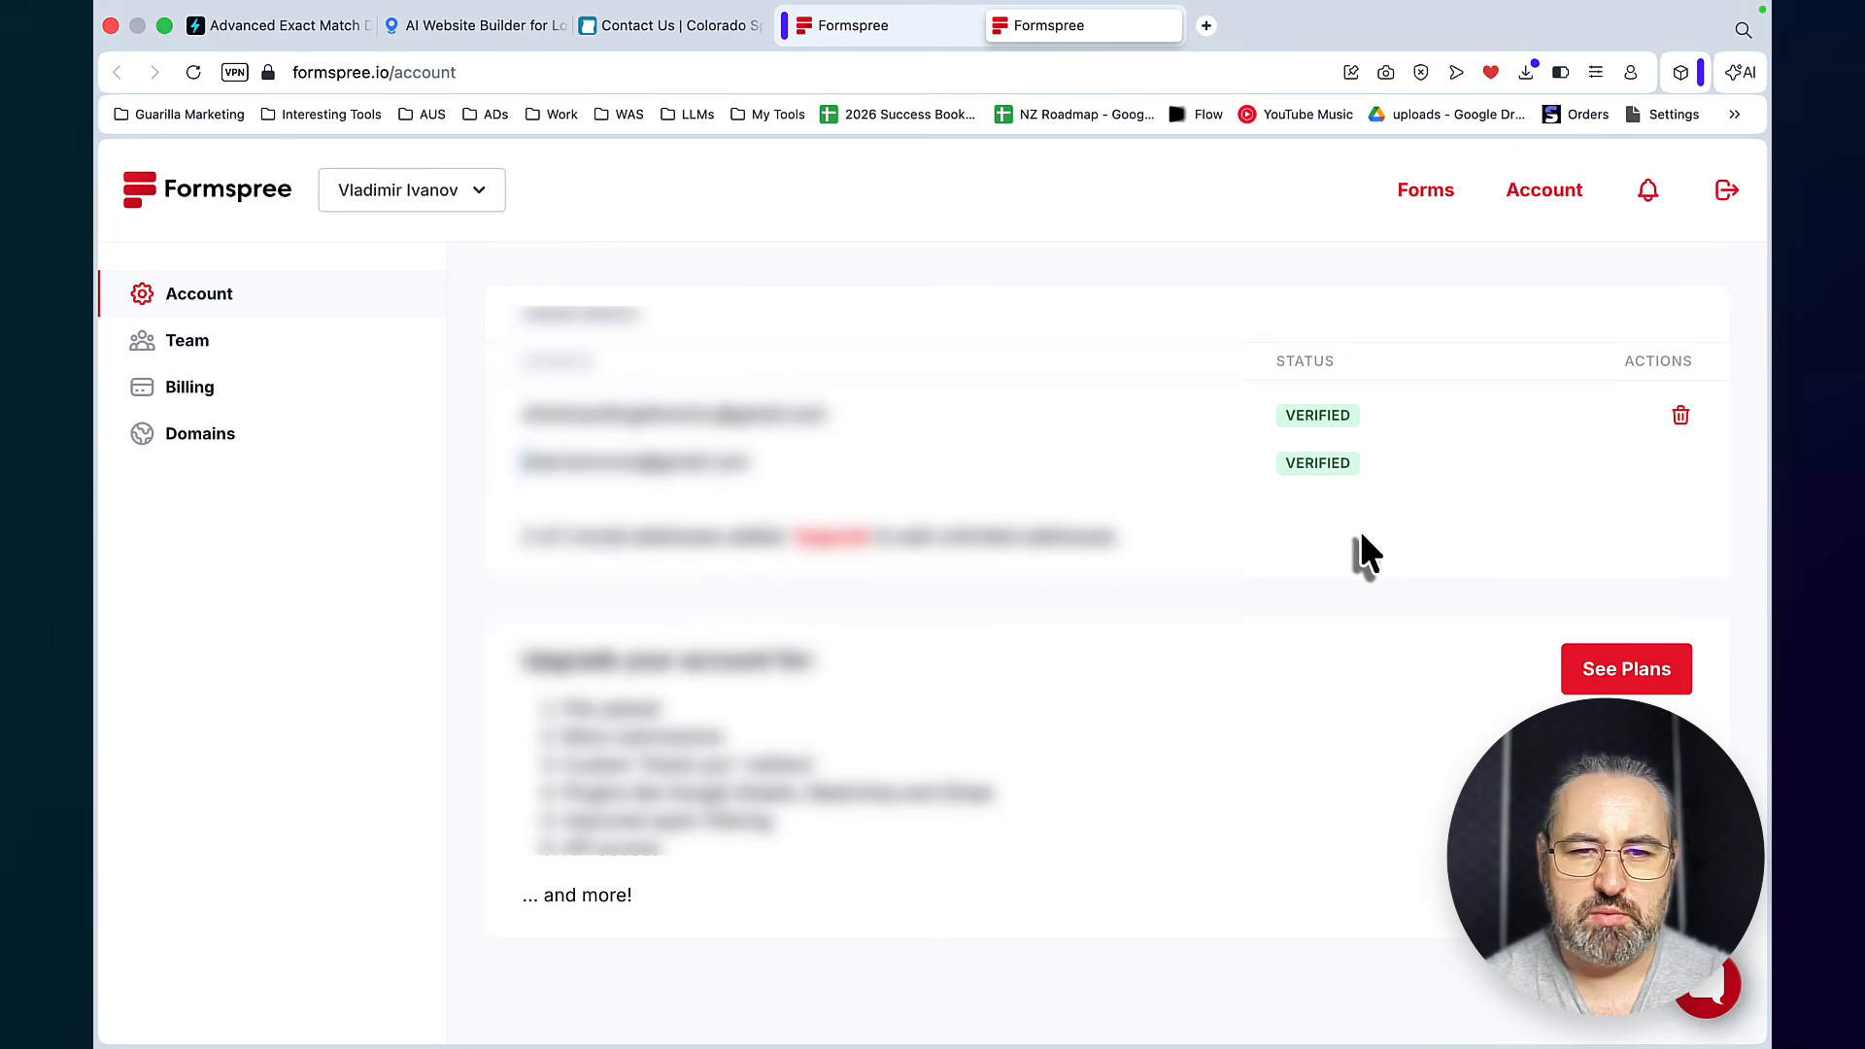
# View the new form's integration page, close the duplicate Formspree tab, and return to the contact page
pyautogui.scroll(10, 1359, 536)
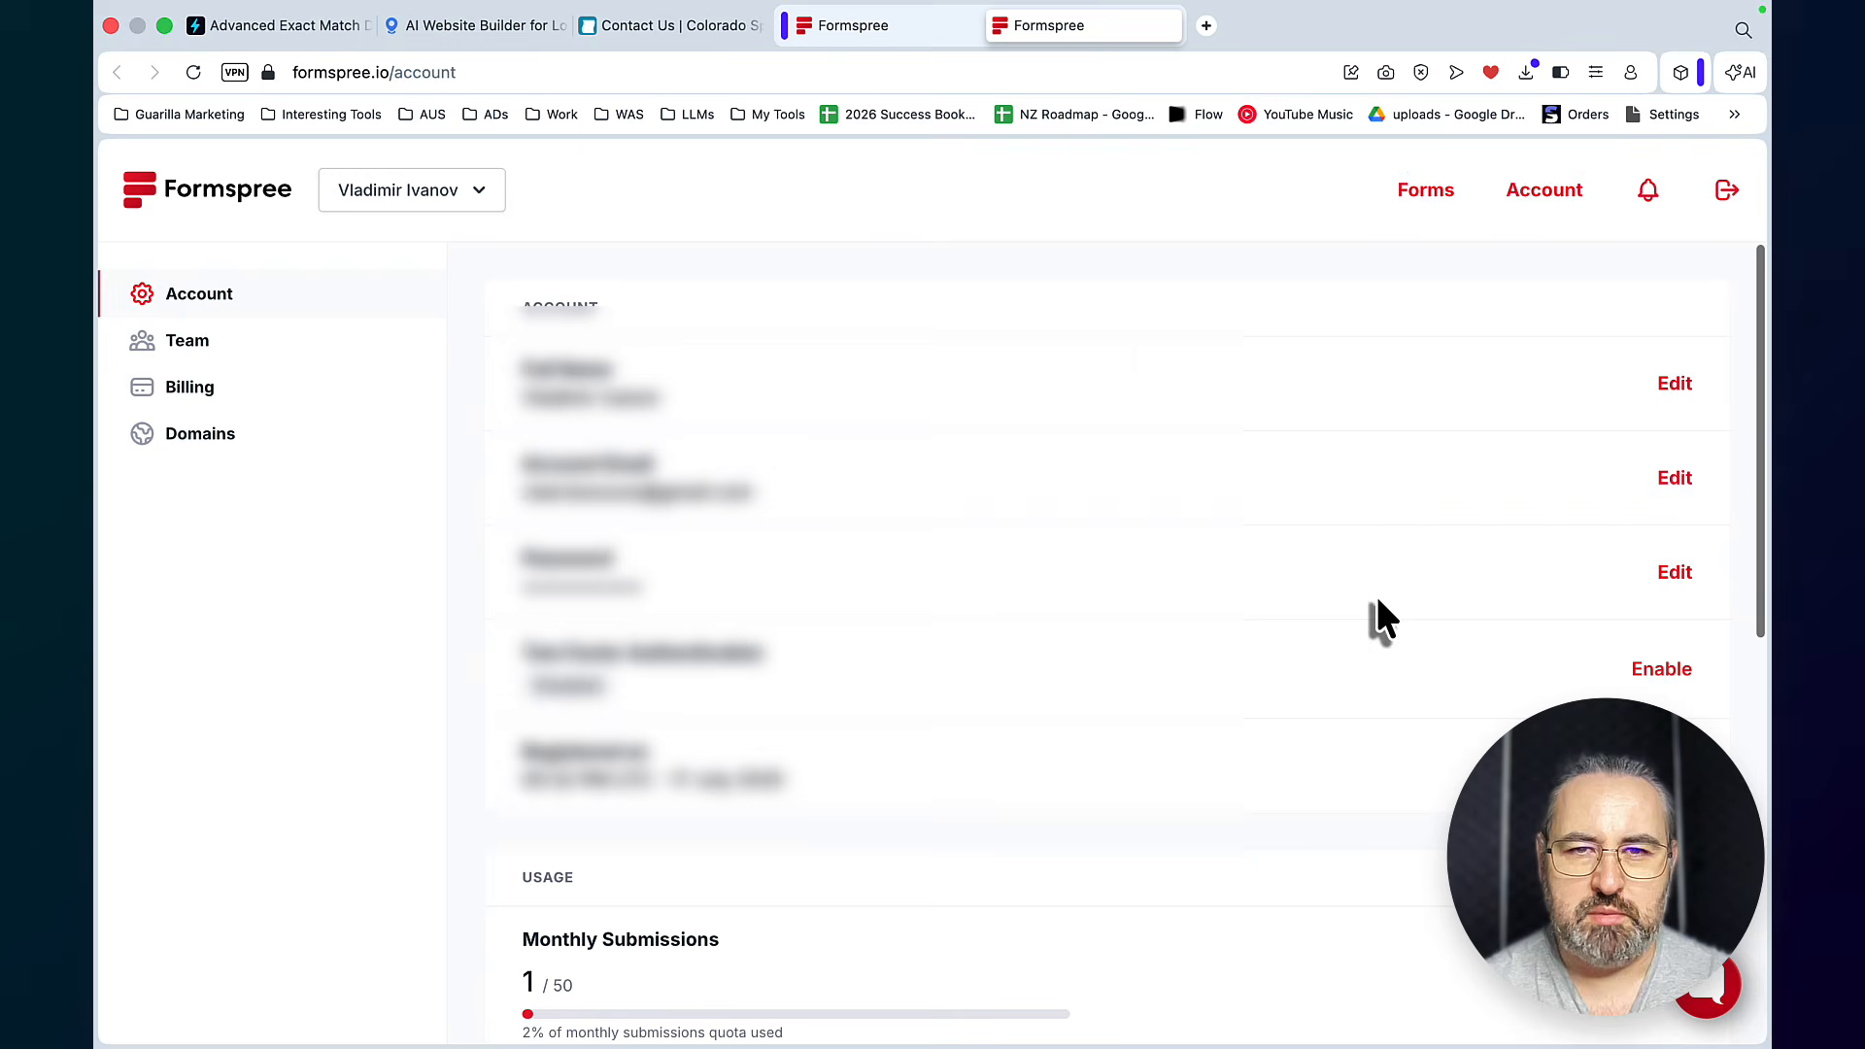
pyautogui.click(912, 25)
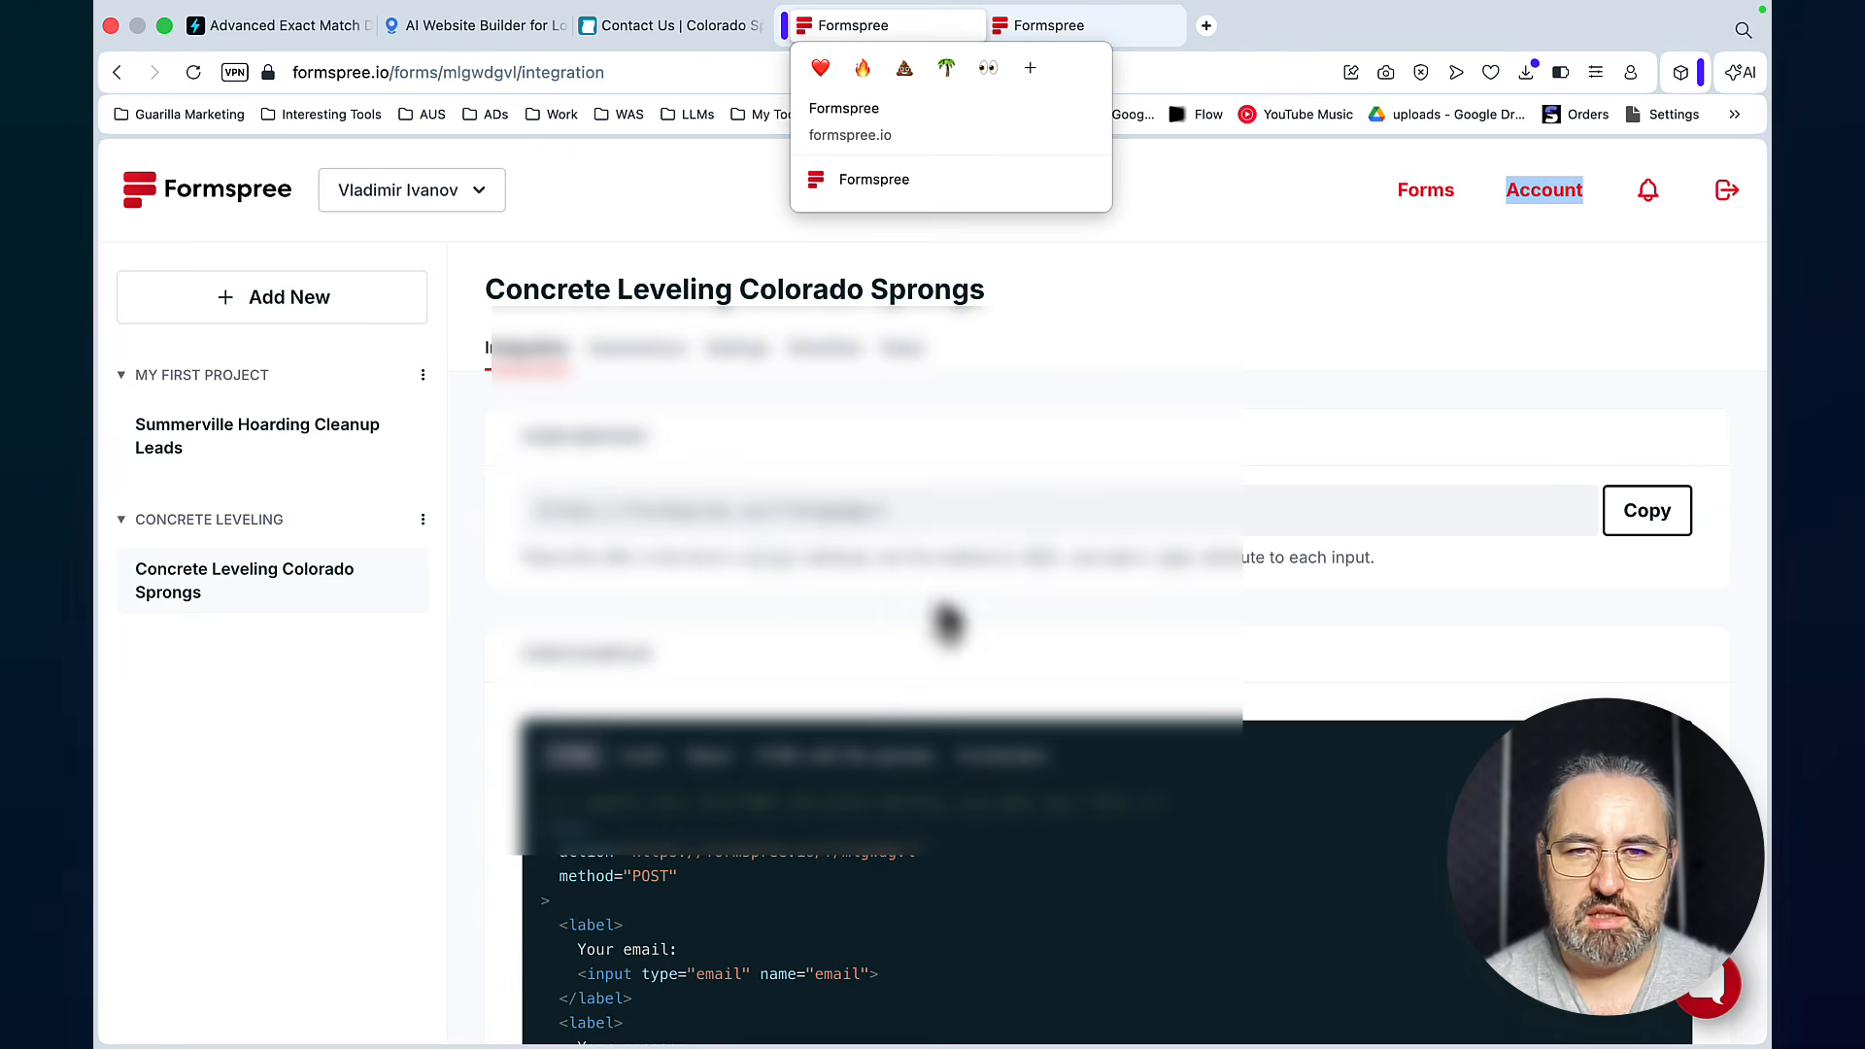
pyautogui.click(1015, 26)
pyautogui.click(998, 28)
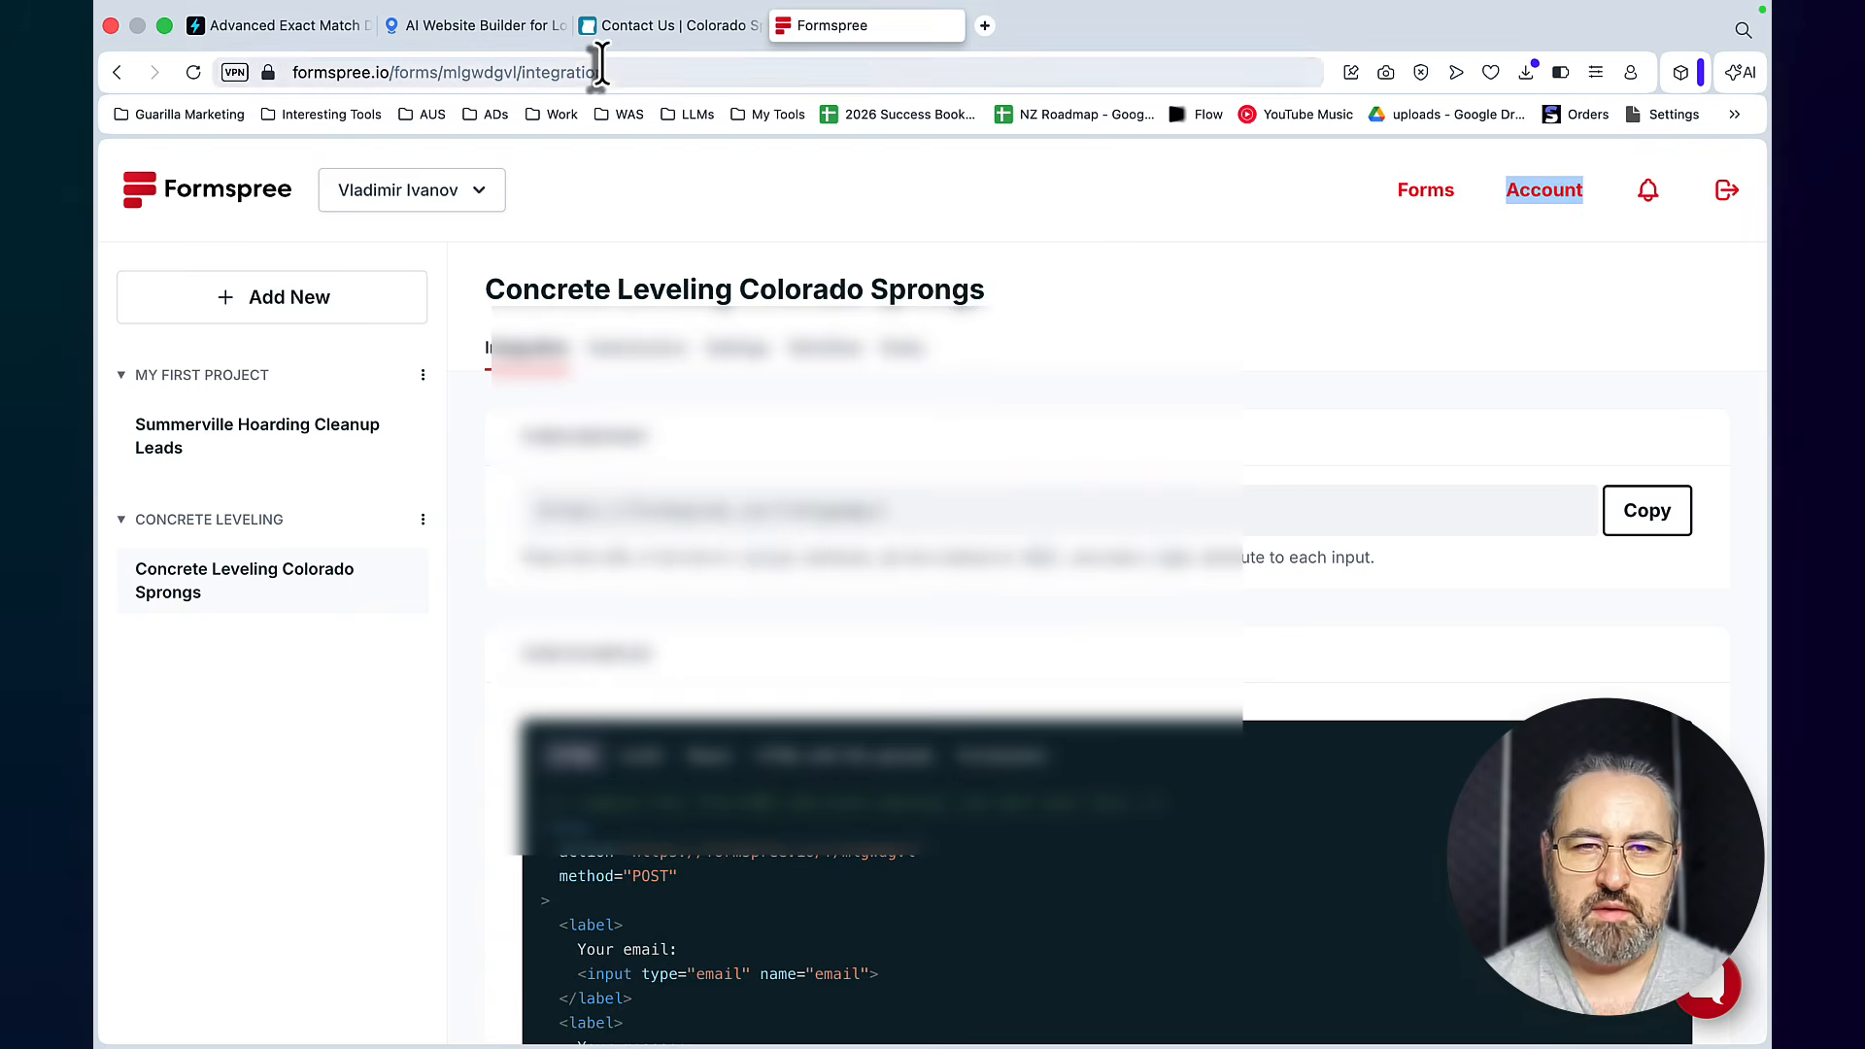
pyautogui.click(651, 27)
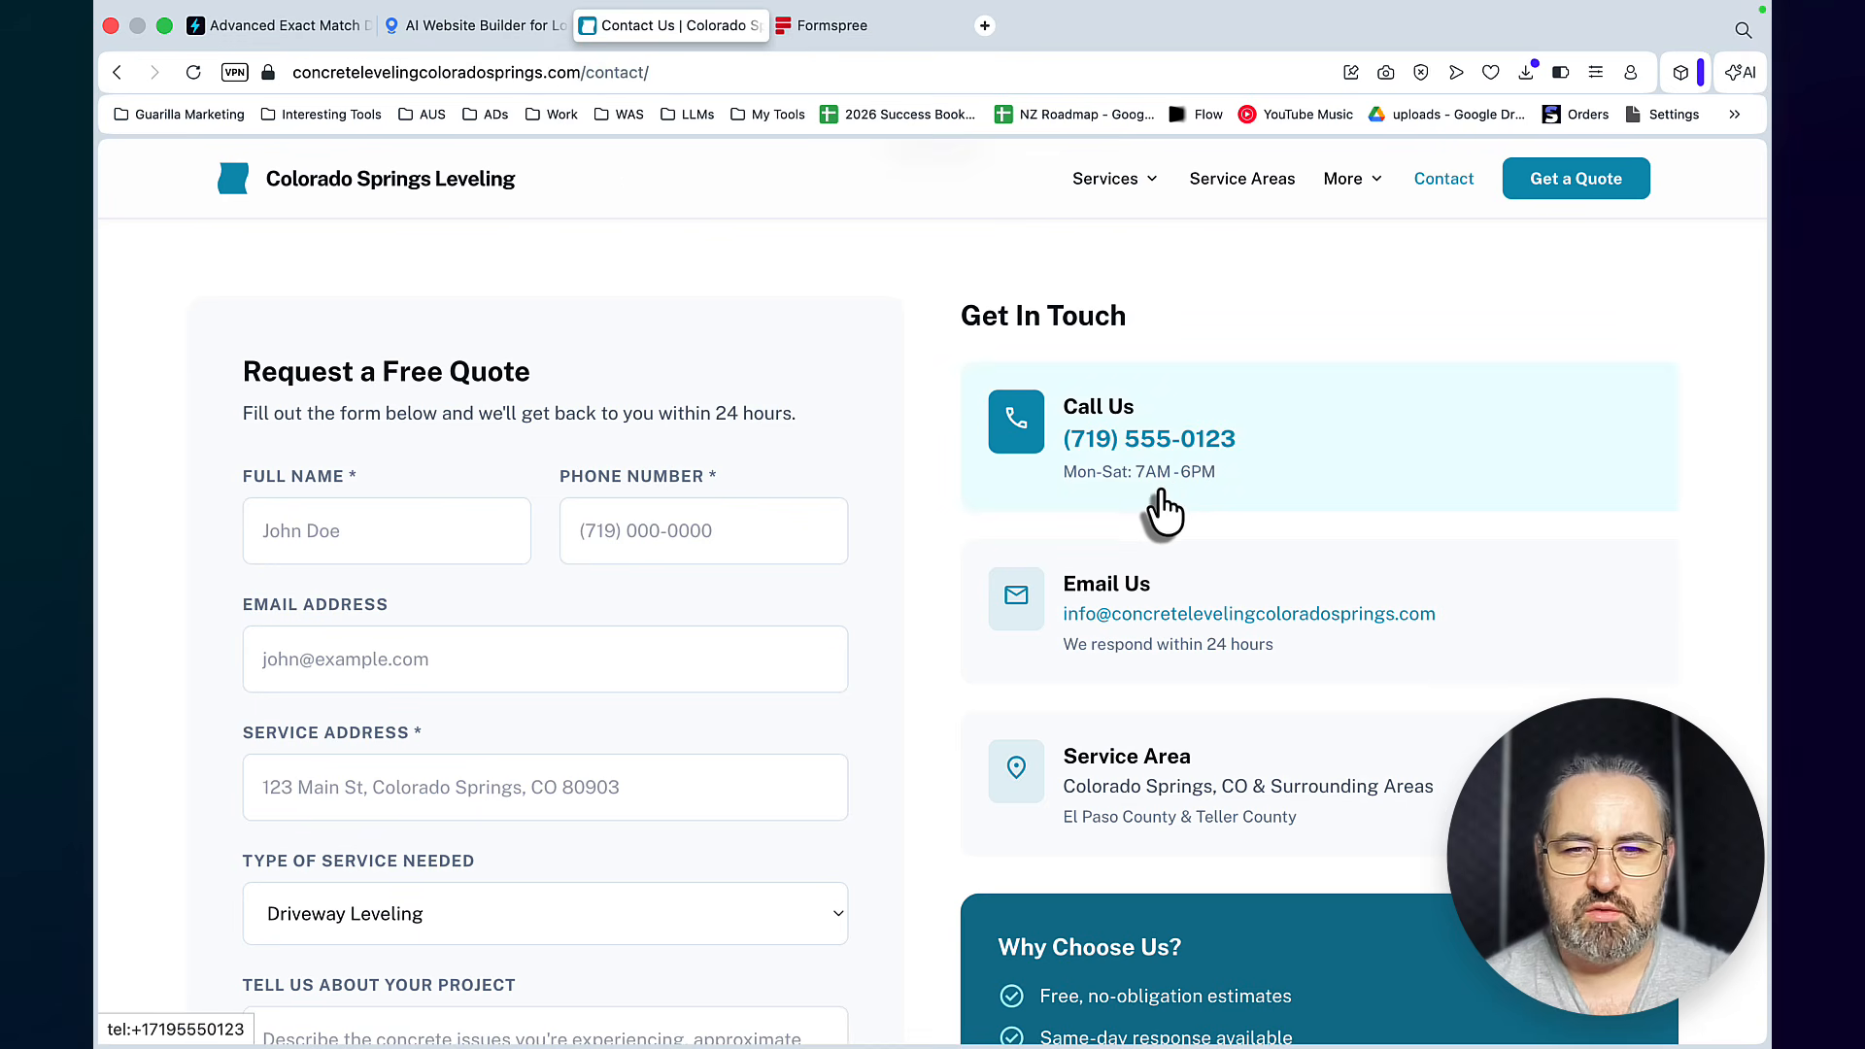
# In Hushed, start a new United States mobile number in the Colorado (719) region
pyautogui.click(984, 25)
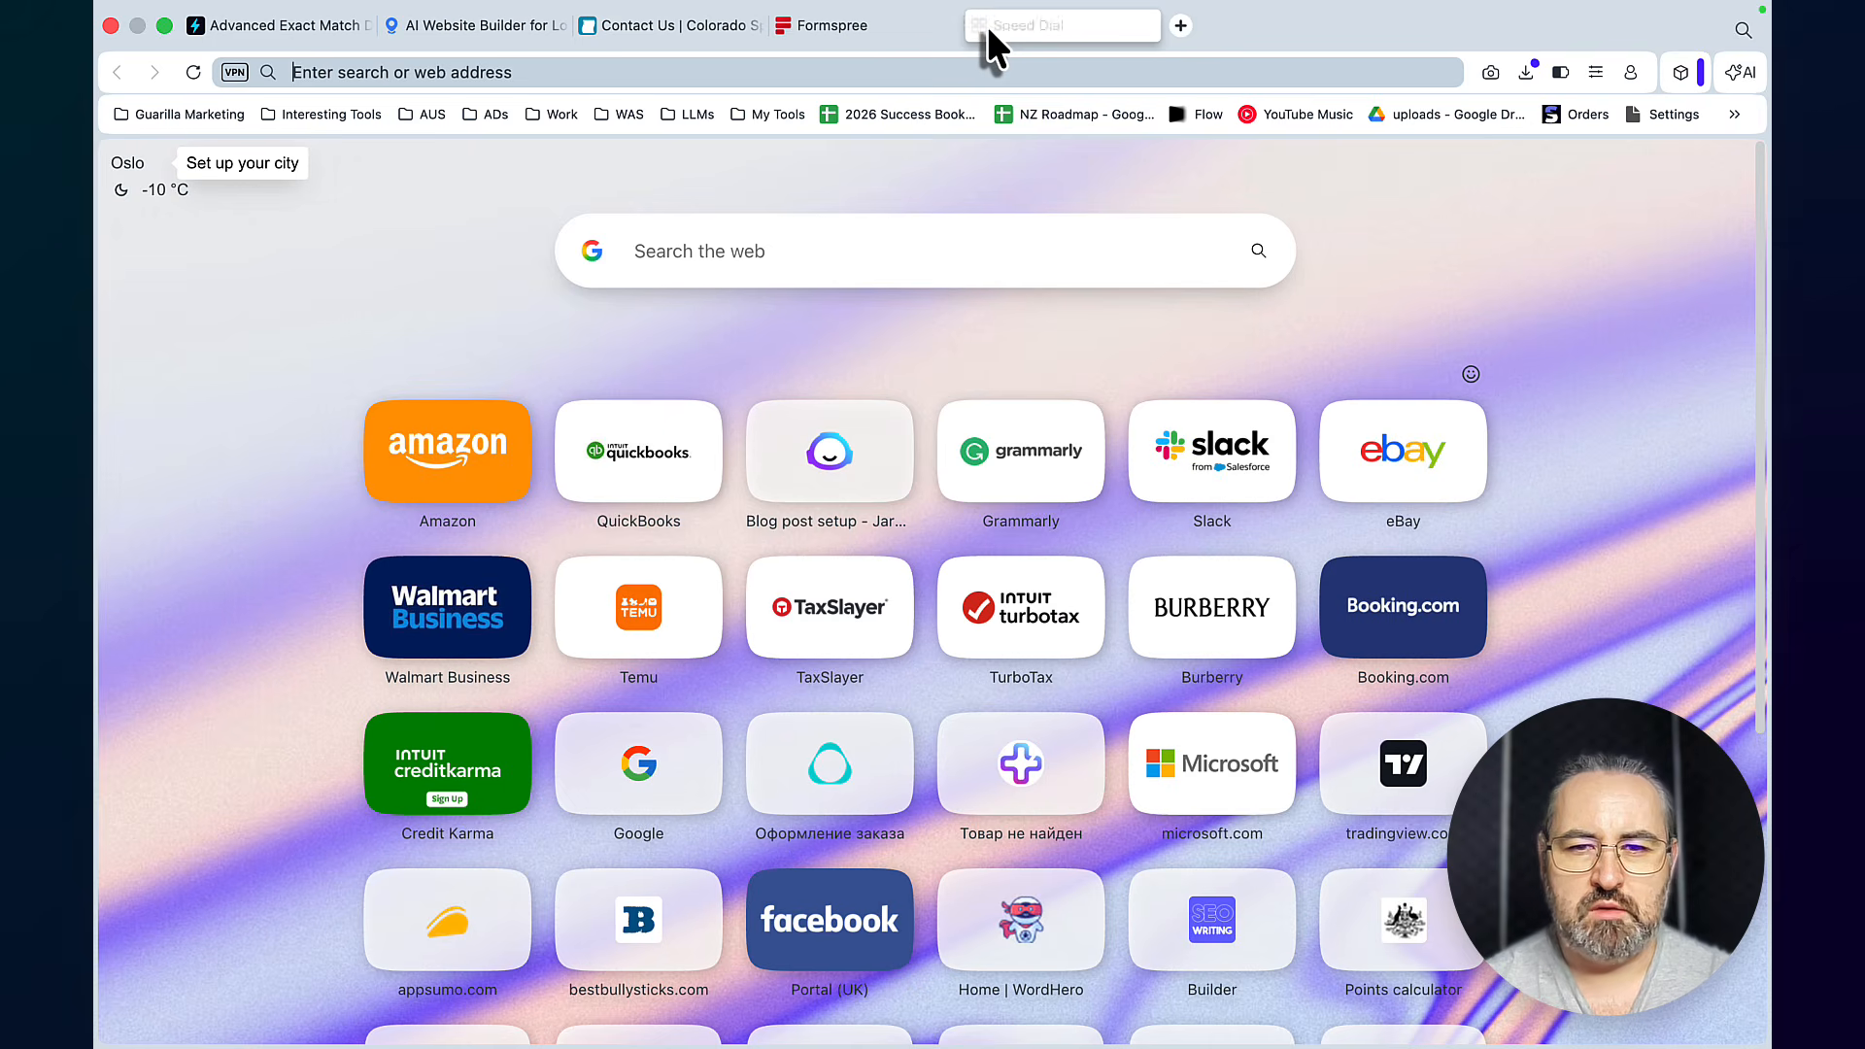
pyautogui.write('hushed.com')
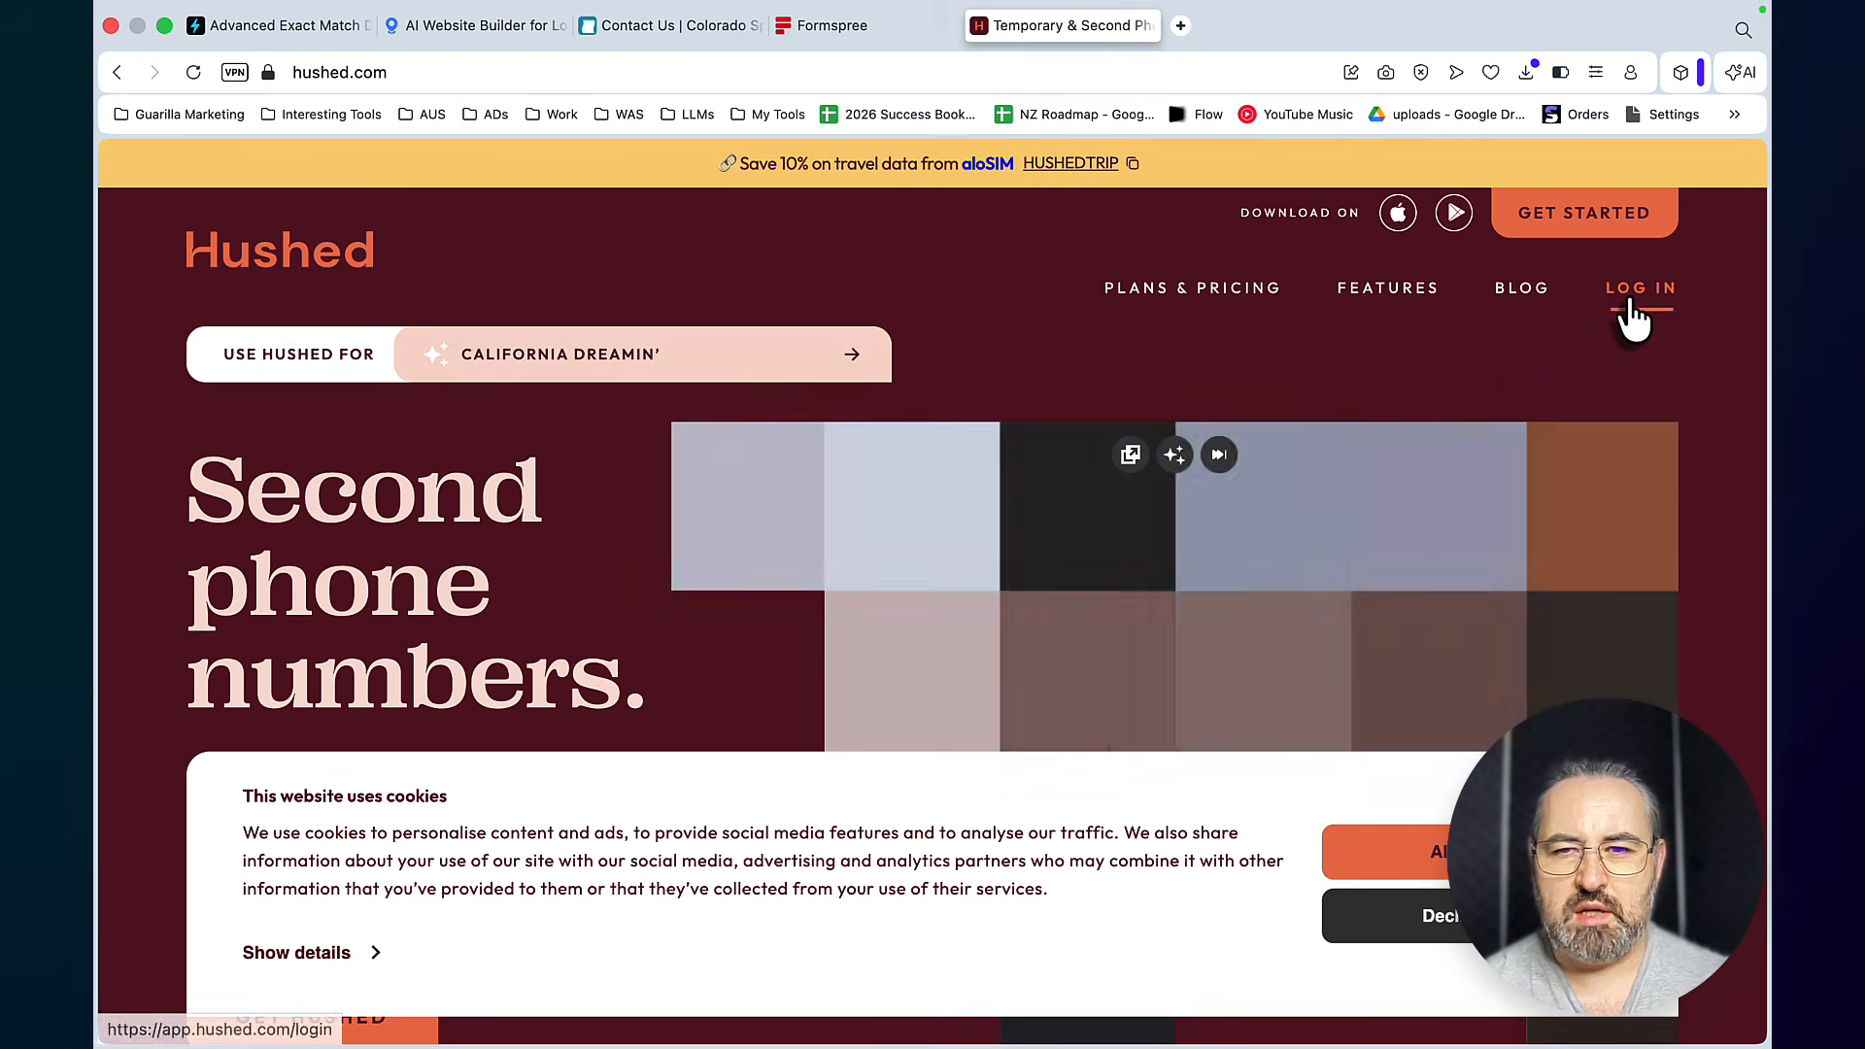
pyautogui.click(1632, 293)
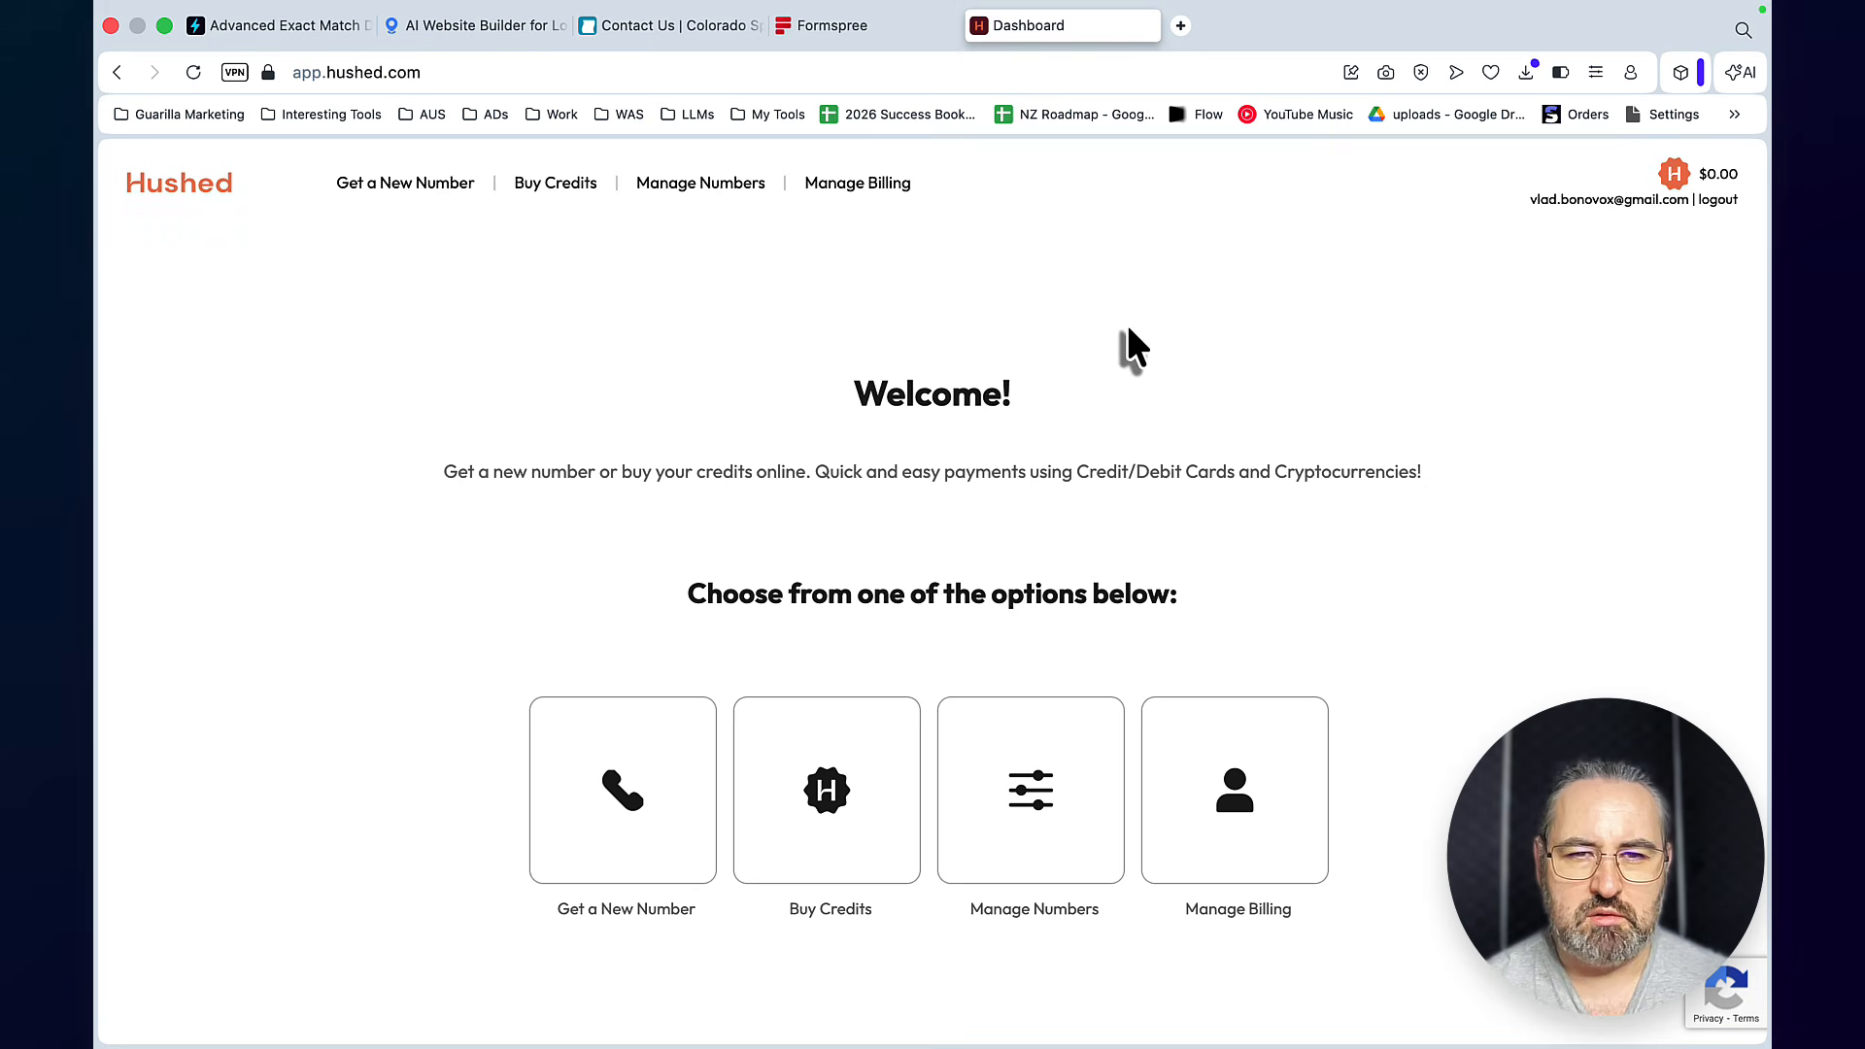
pyautogui.click(670, 811)
pyautogui.click(670, 646)
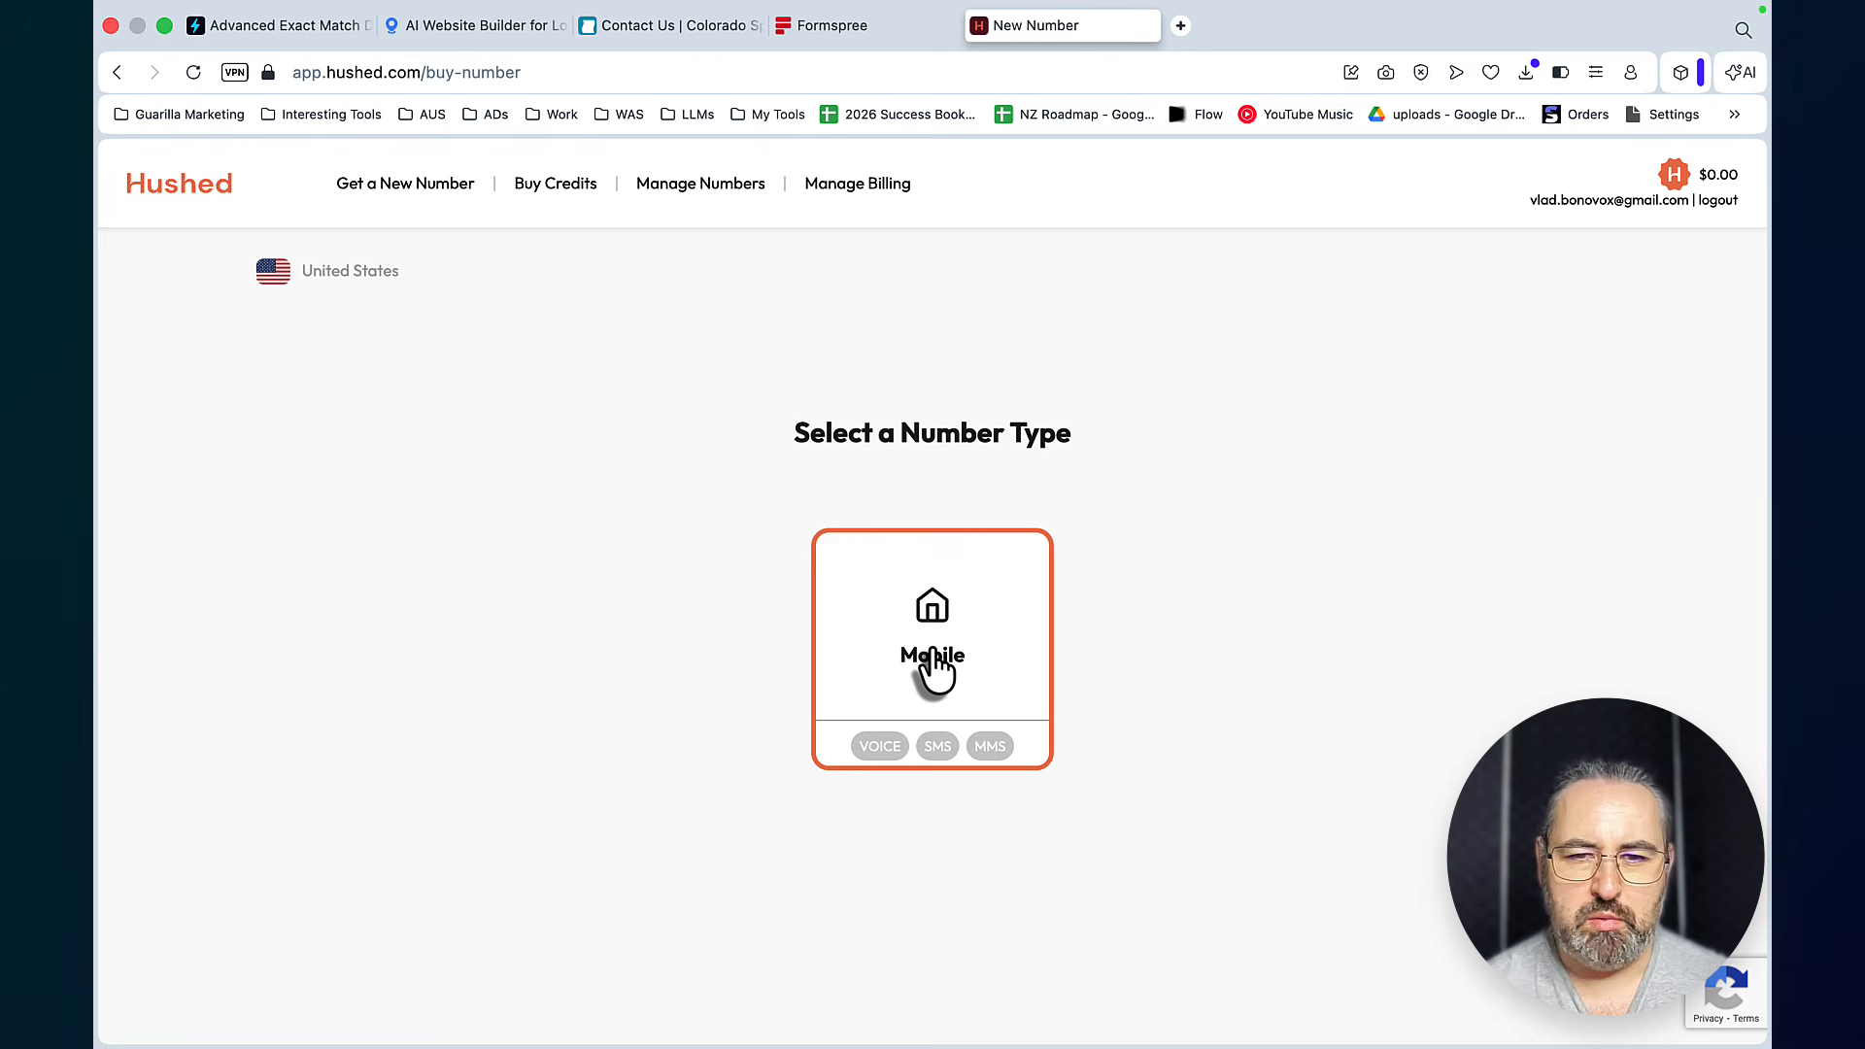
pyautogui.click(933, 661)
pyautogui.click(953, 659)
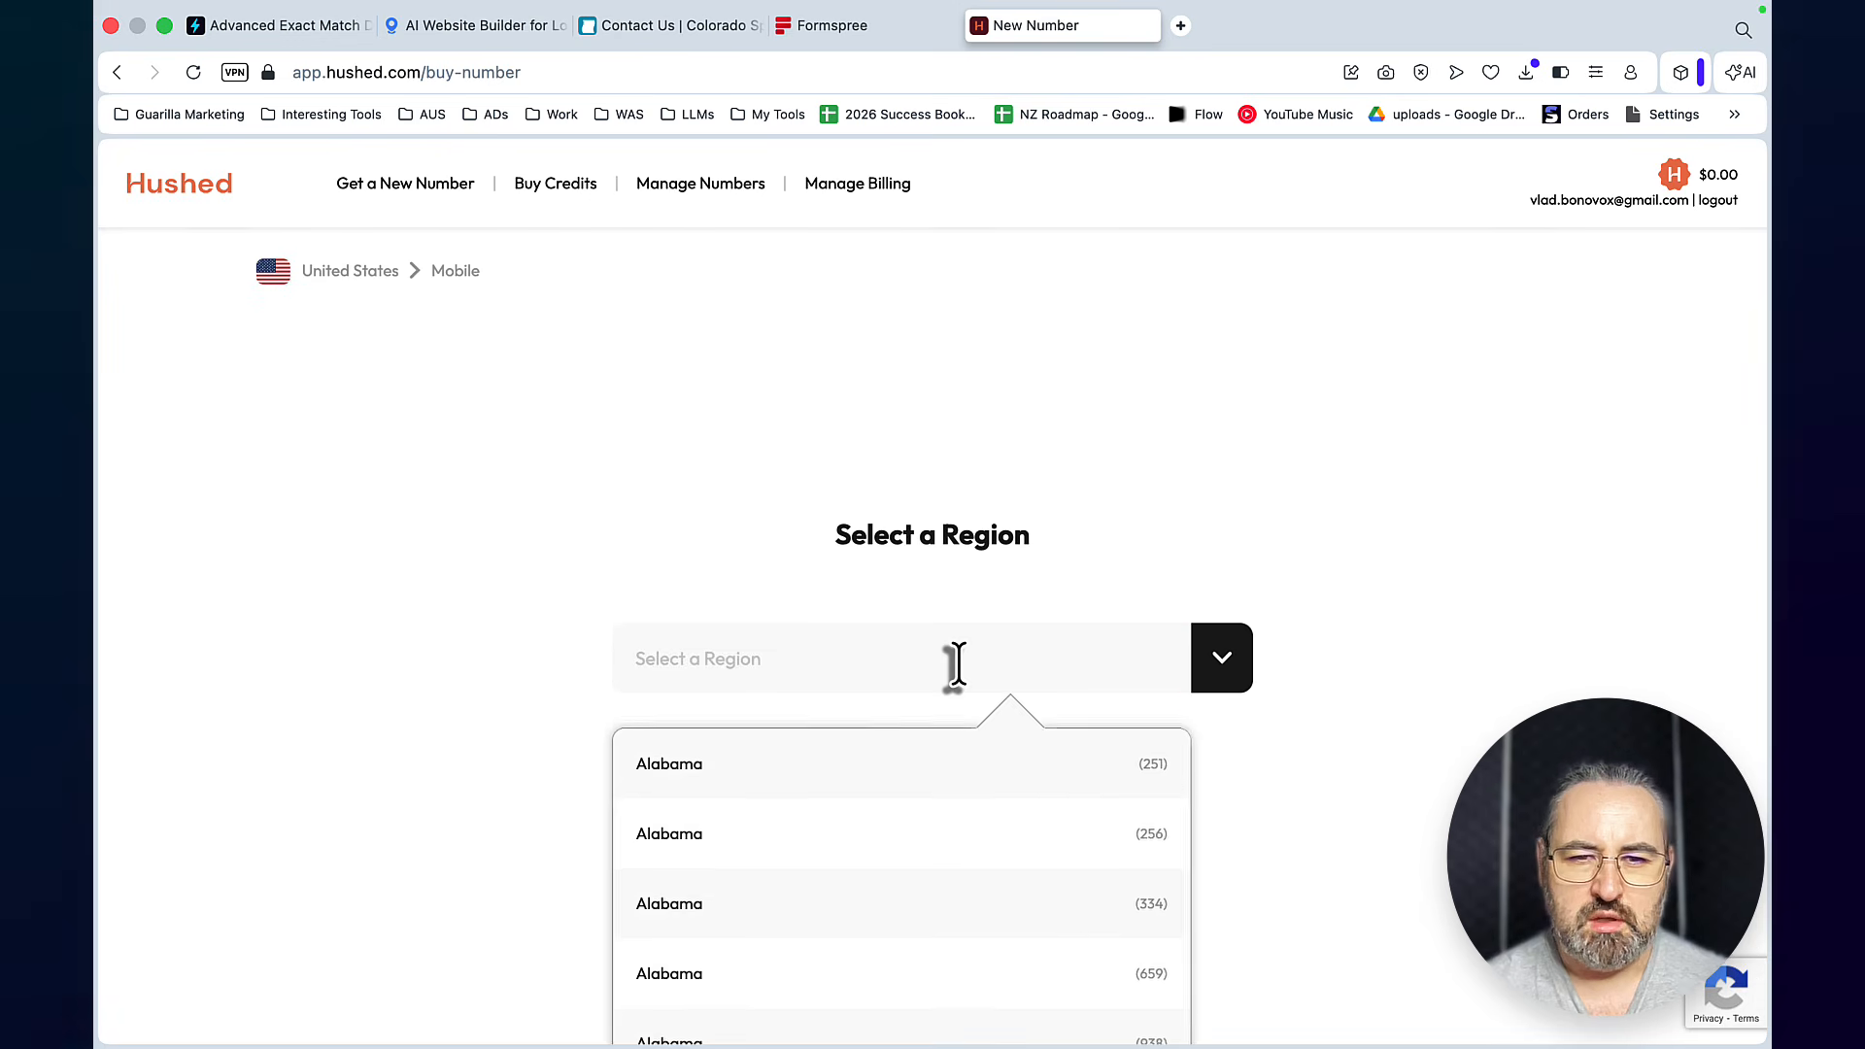
pyautogui.write('colo')
pyautogui.click(795, 752)
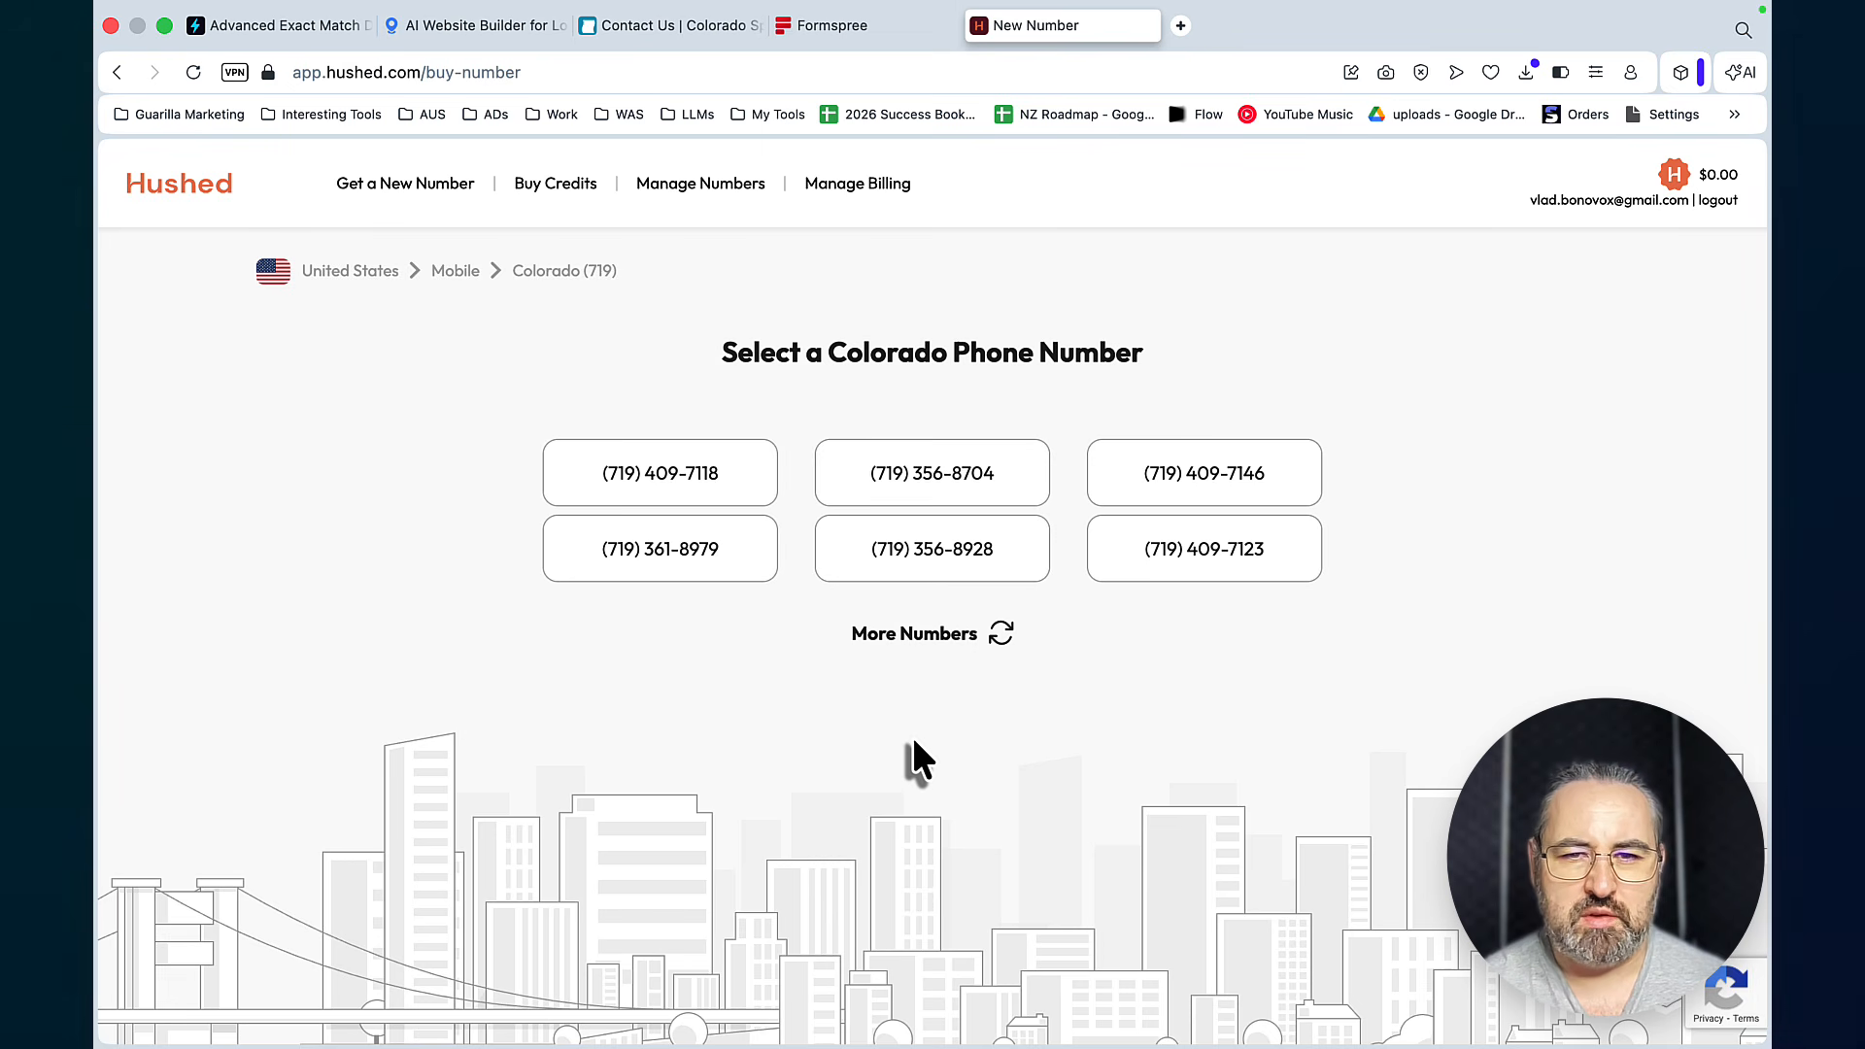
# Take the first offered Colorado number on the 30 DAY prepaid plan, then close the tab
pyautogui.click(673, 493)
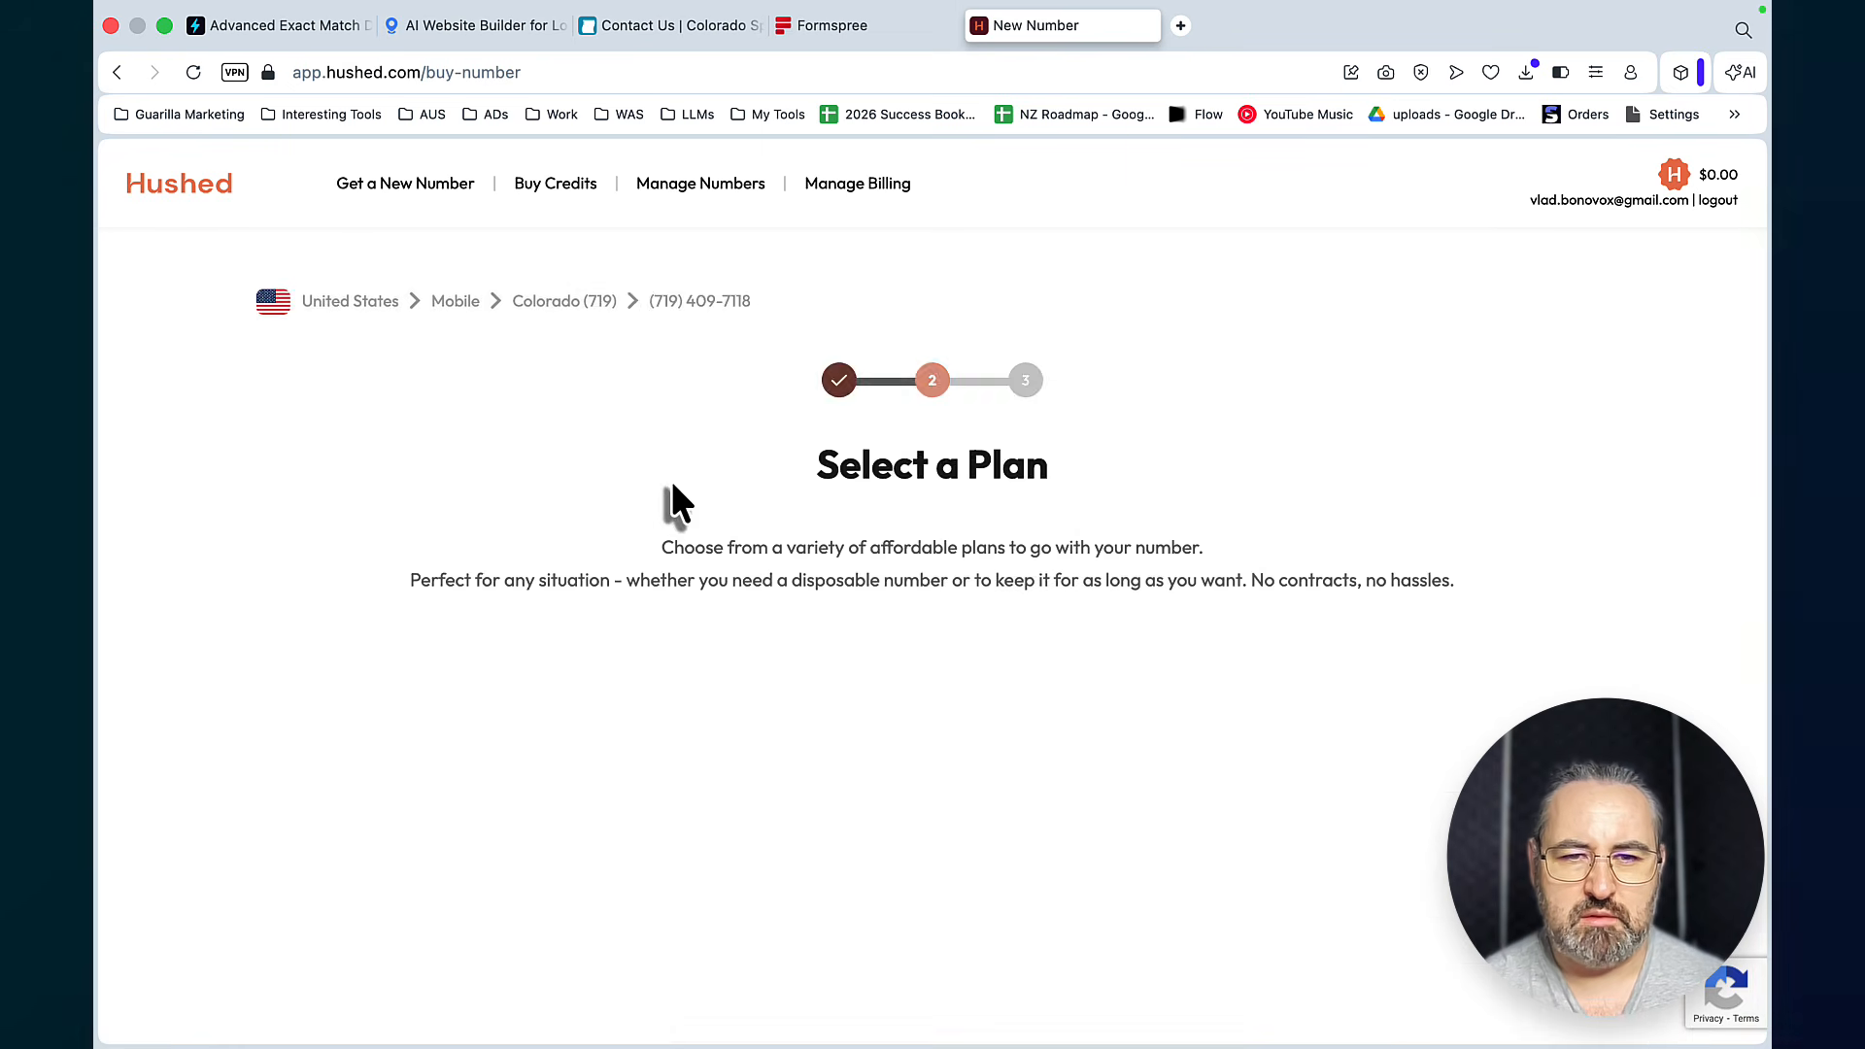
pyautogui.scroll(-3, 940, 649)
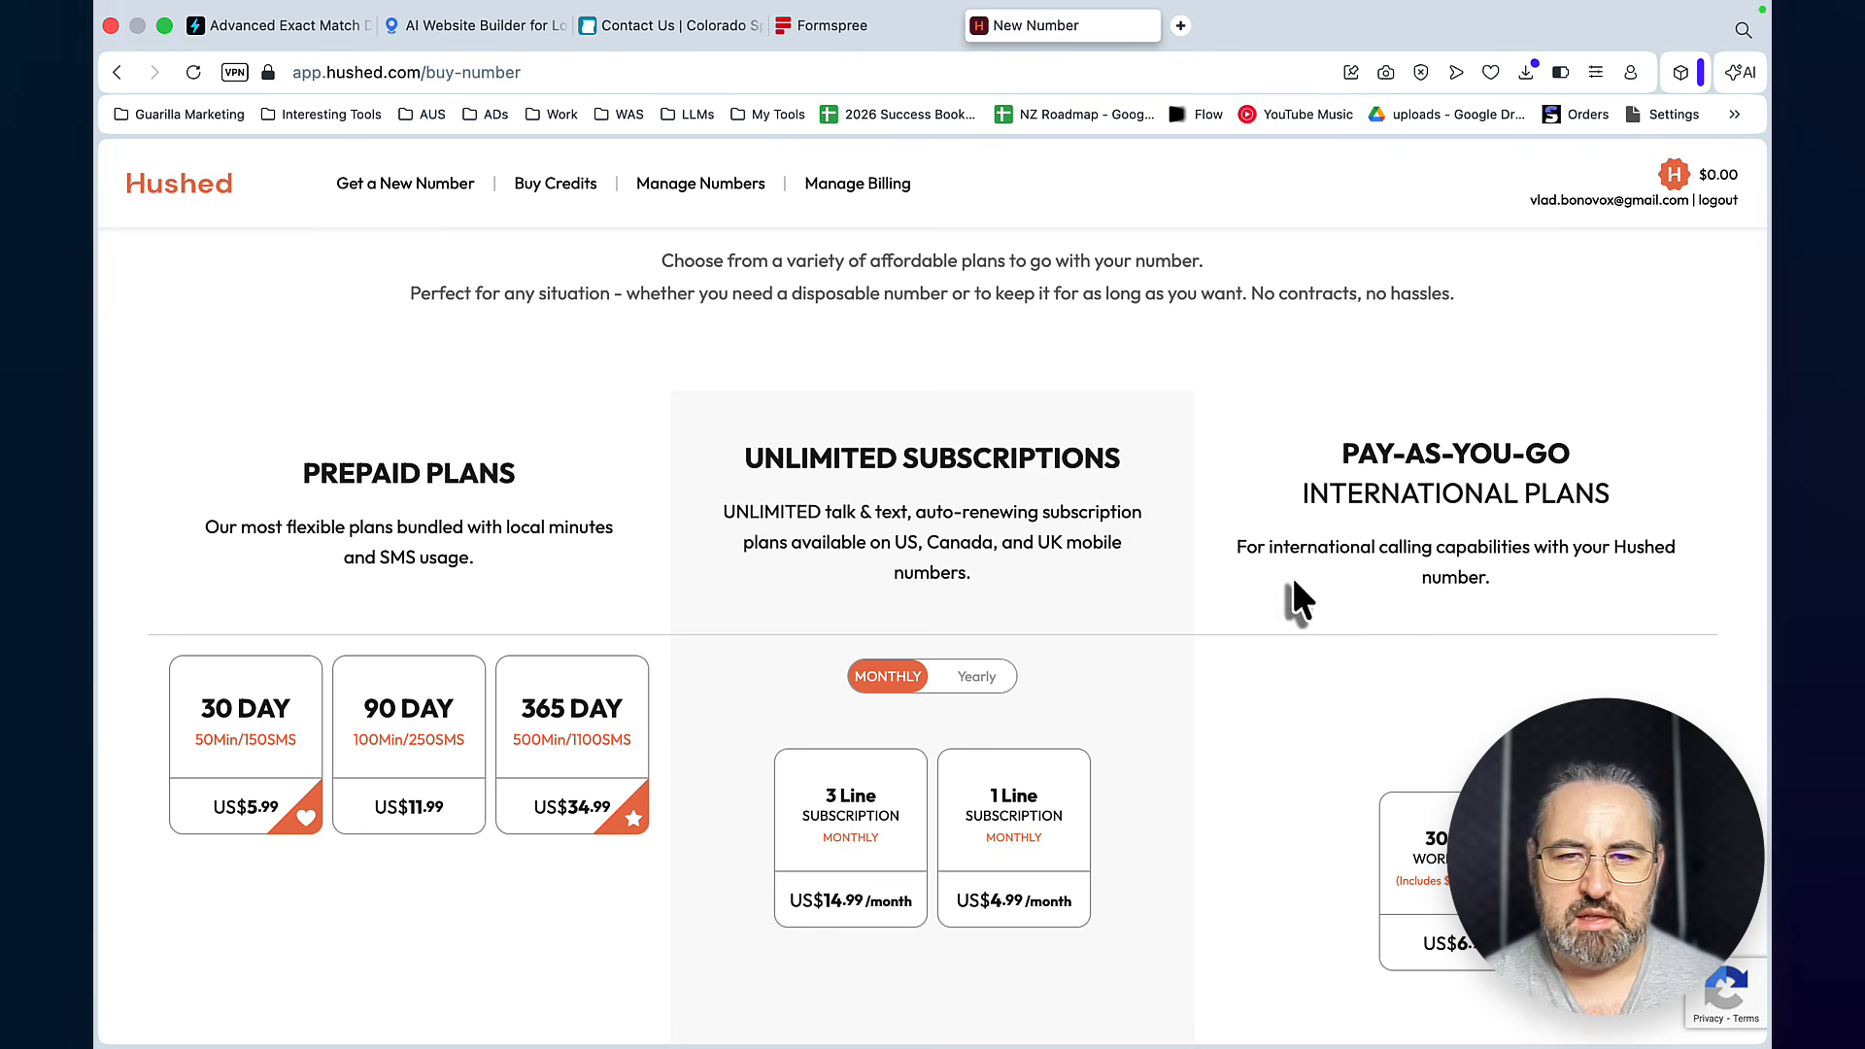
pyautogui.scroll(-1, 585, 408)
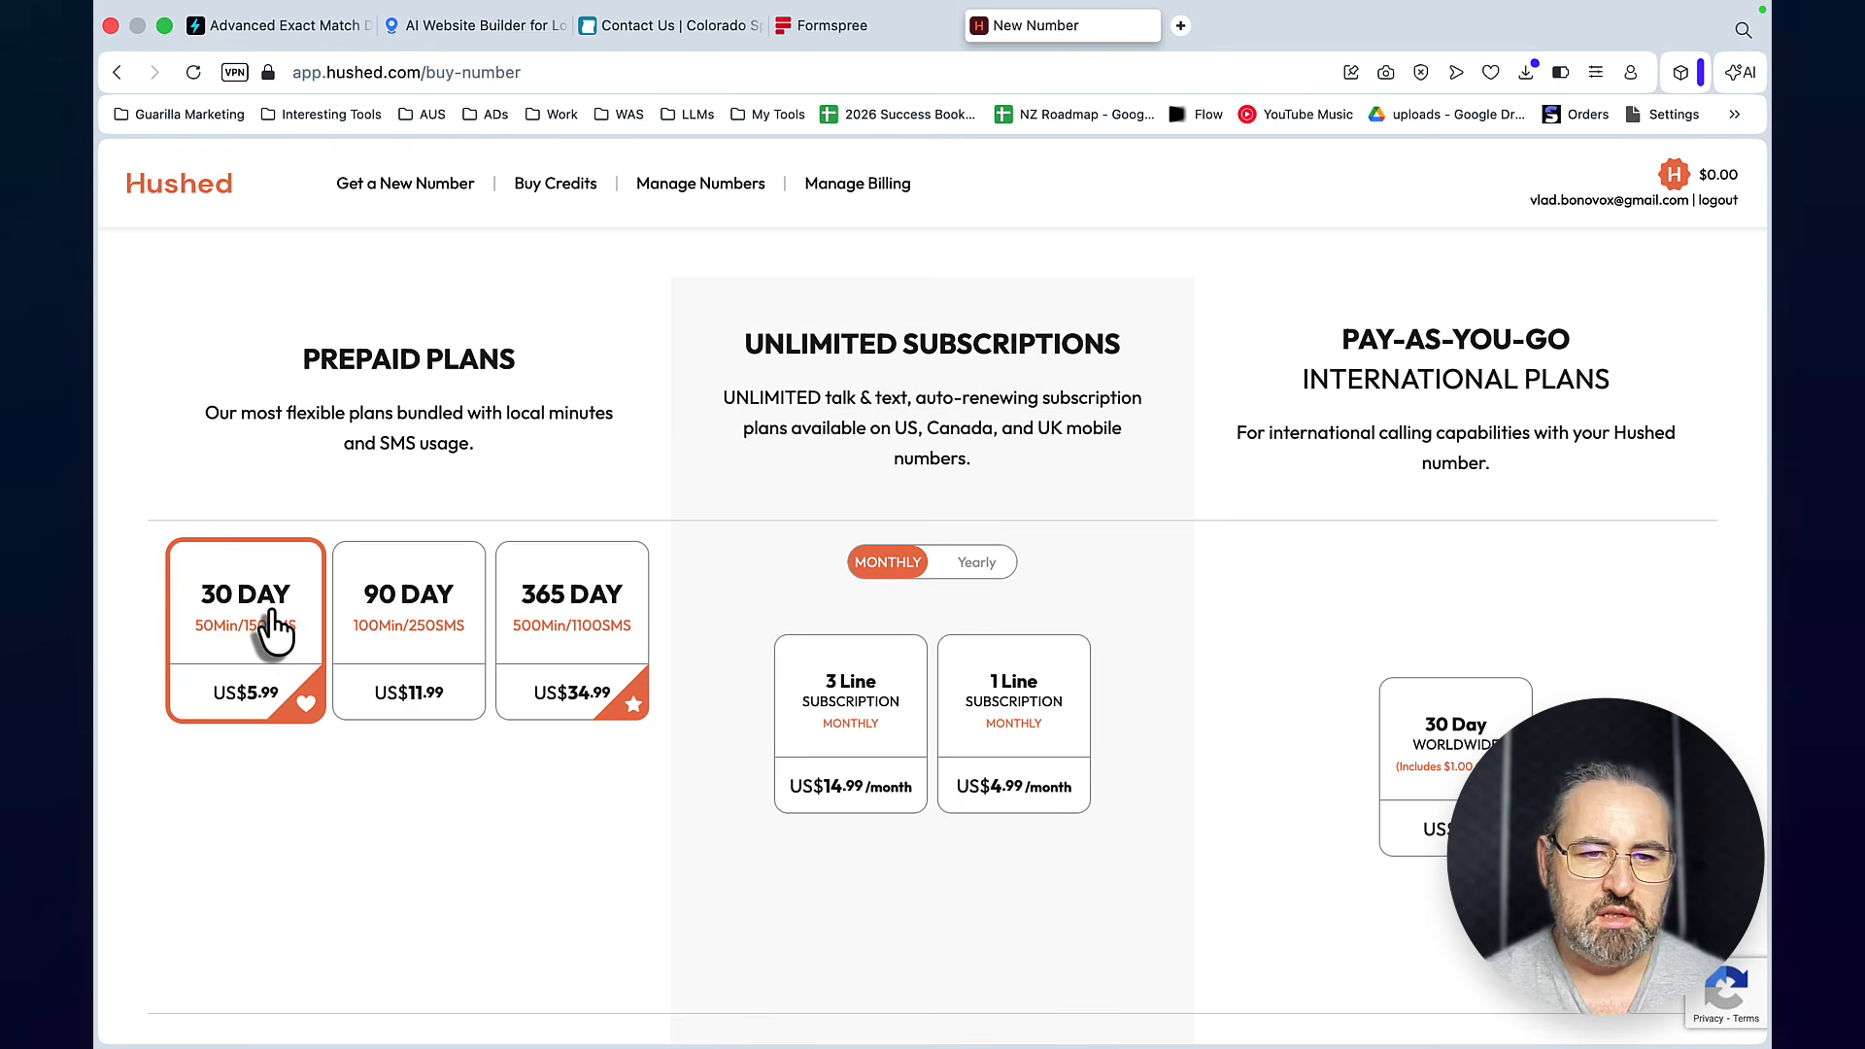
pyautogui.click(260, 634)
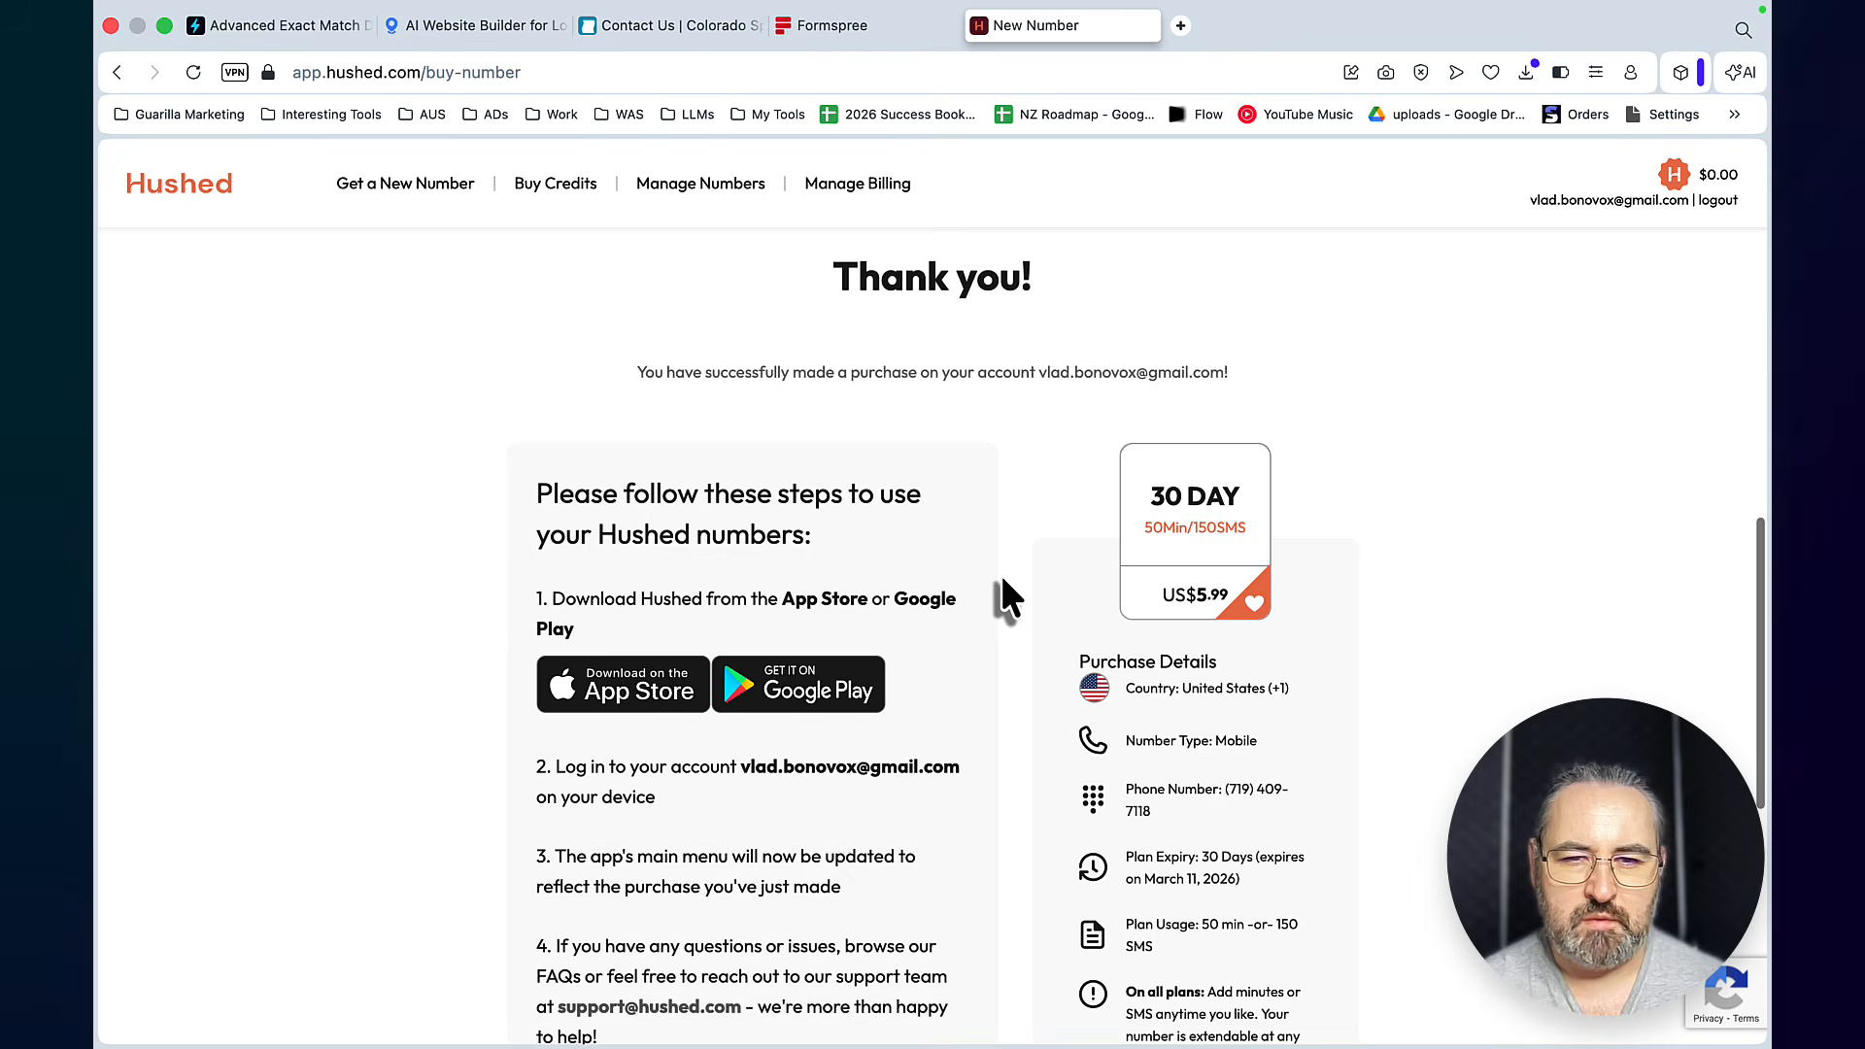
pyautogui.scroll(-2, 1004, 590)
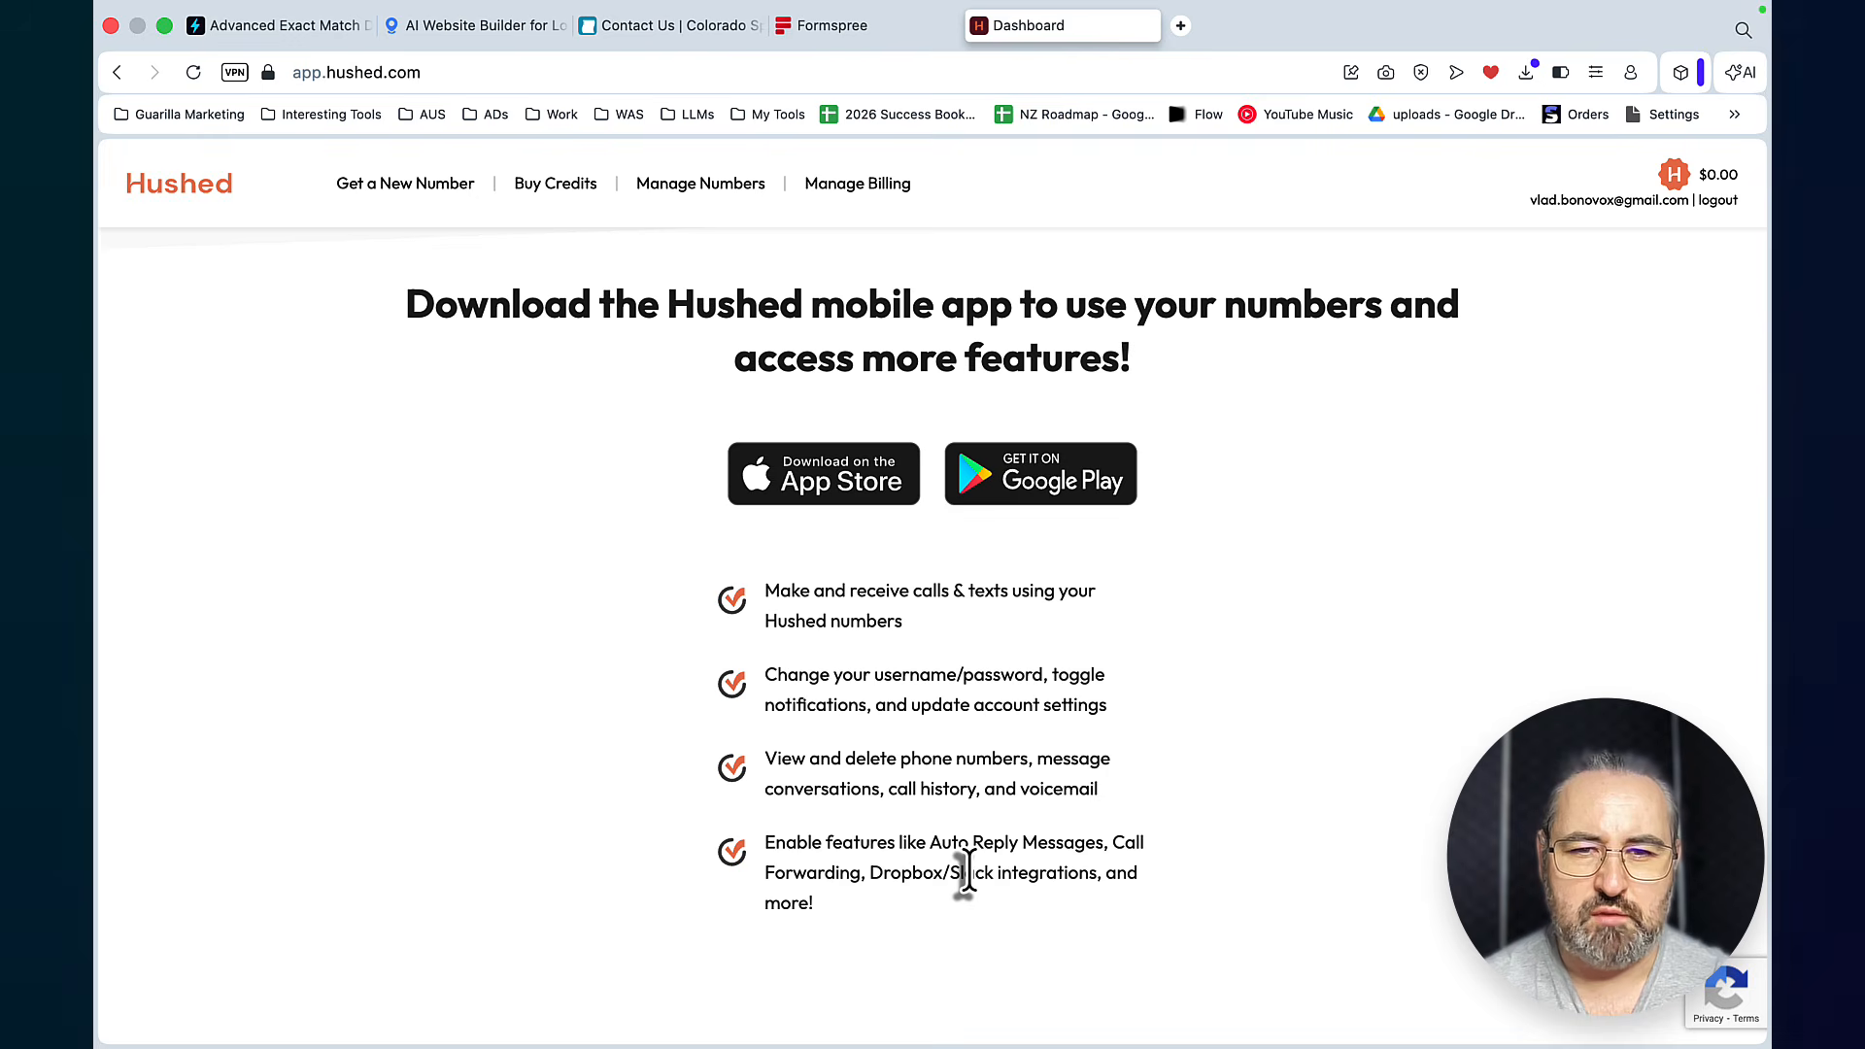
pyautogui.scroll(8, 966, 864)
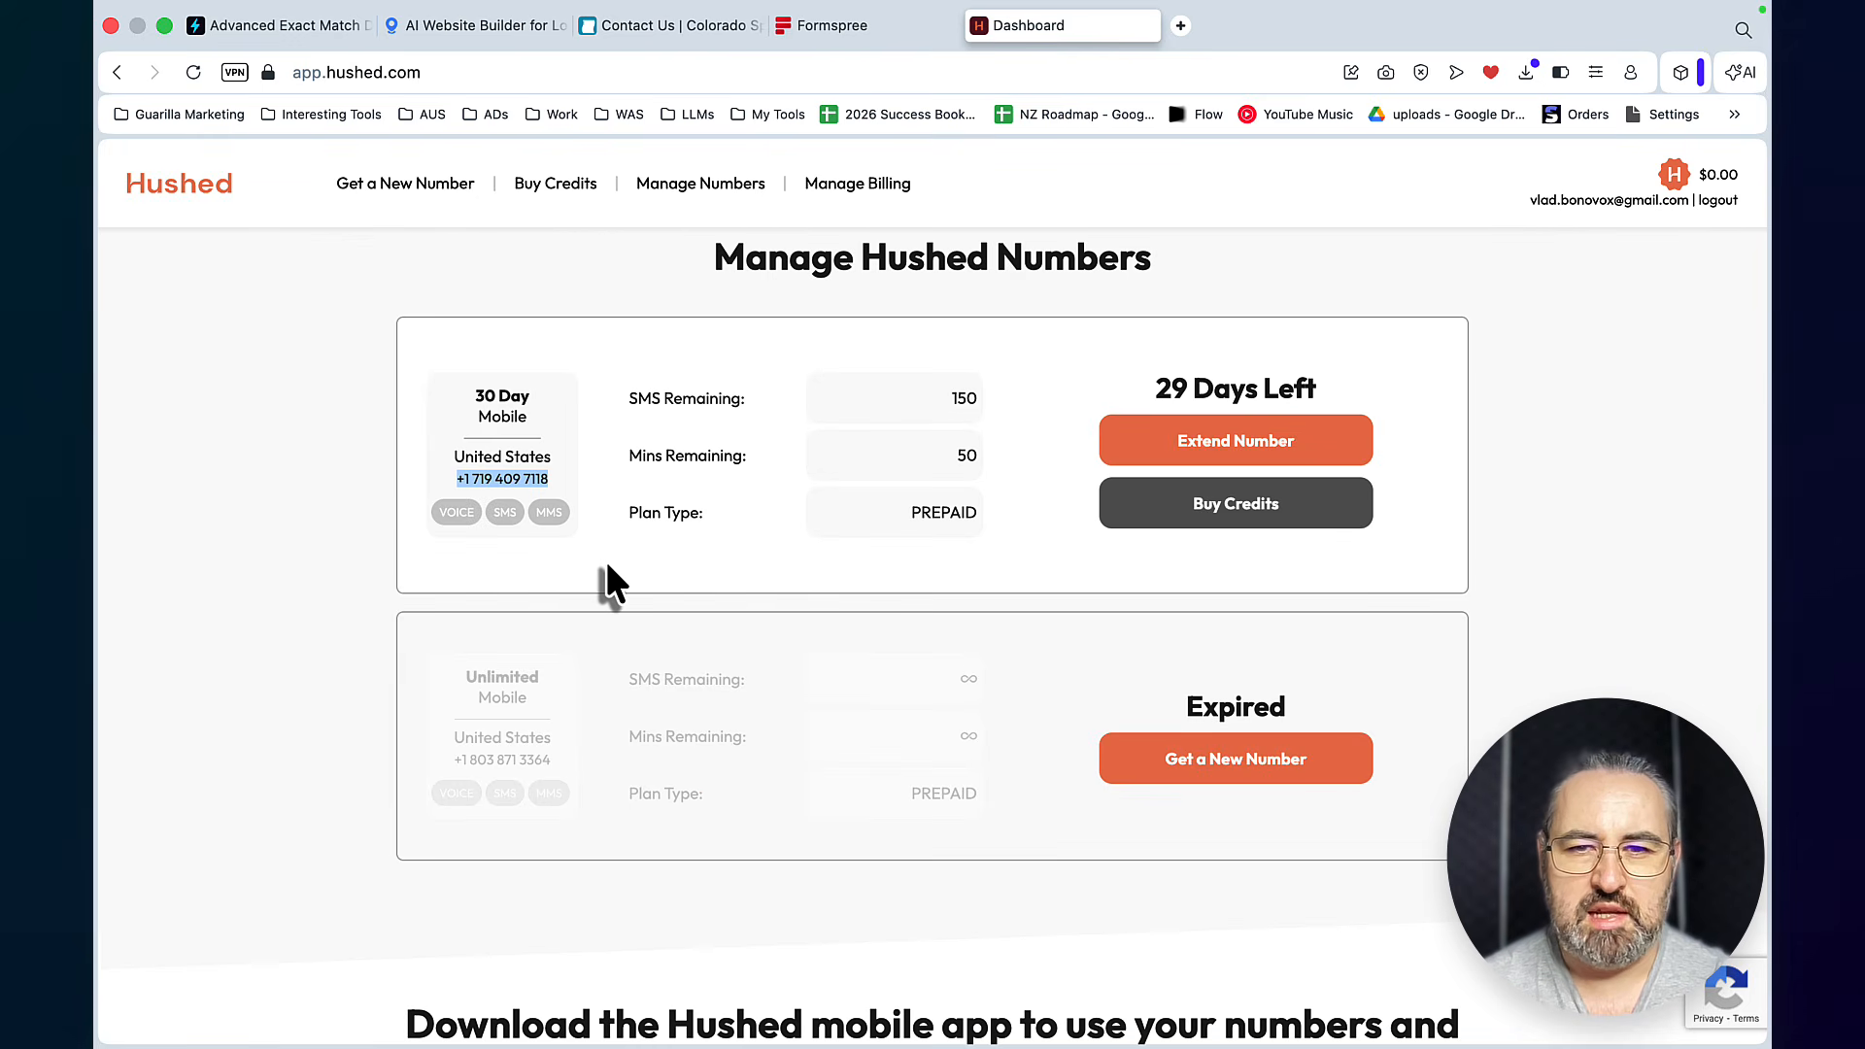
pyautogui.click(982, 25)
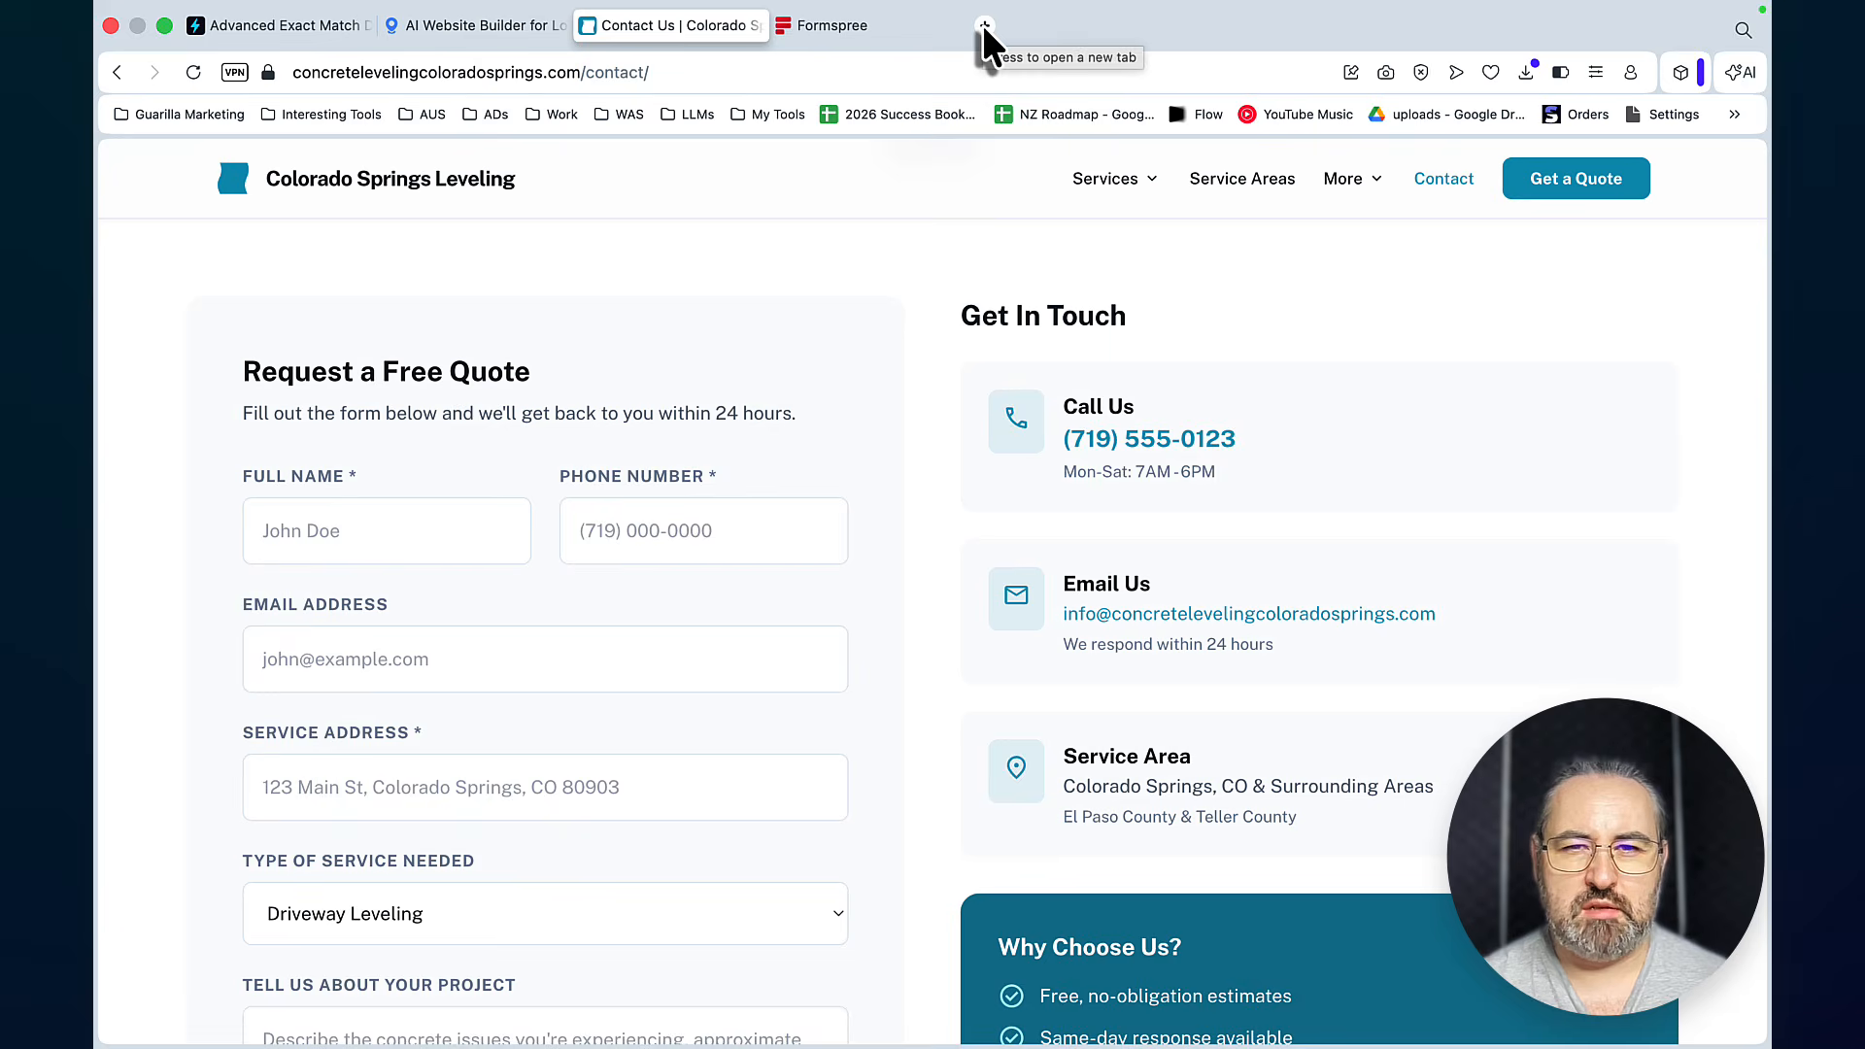
# Start a new Claude Code session on the Desktop/CLAUDE/Websites/colorado-springs-leveling-website folder
pyautogui.click(1219, 1000)
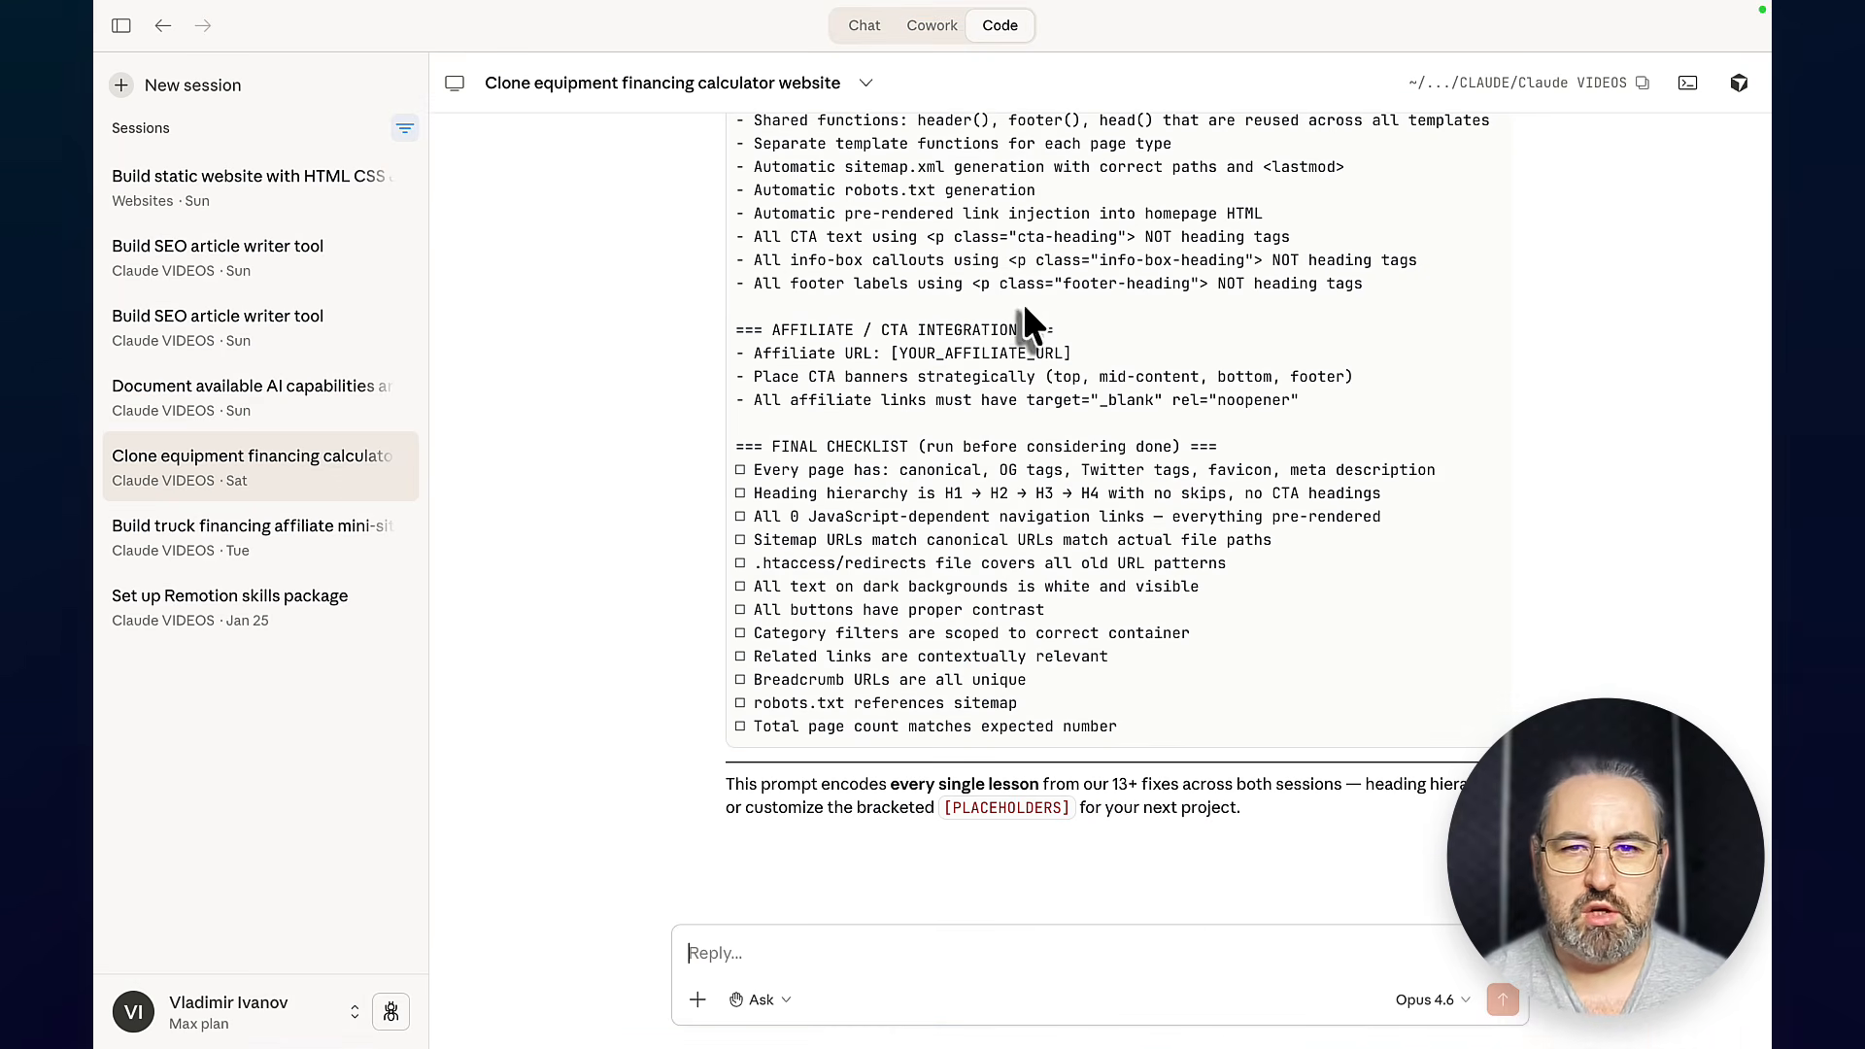
pyautogui.click(262, 97)
pyautogui.click(796, 600)
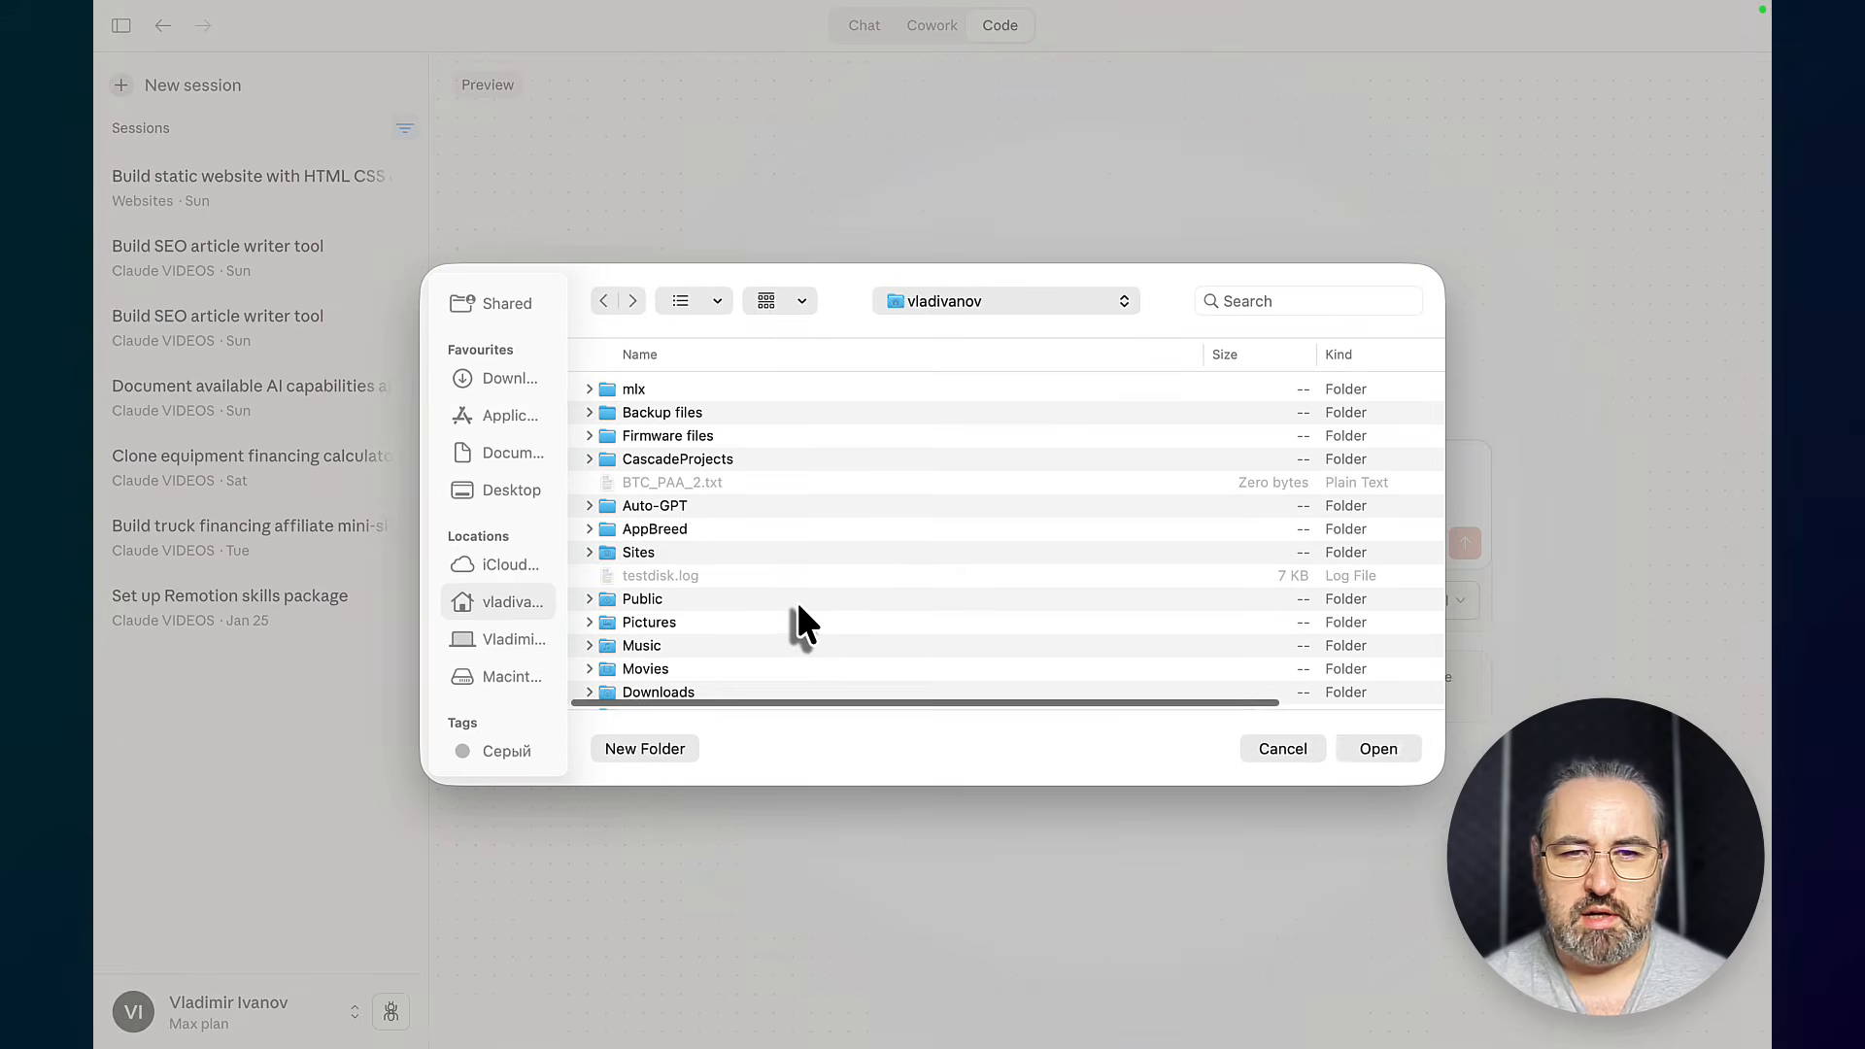
pyautogui.click(511, 490)
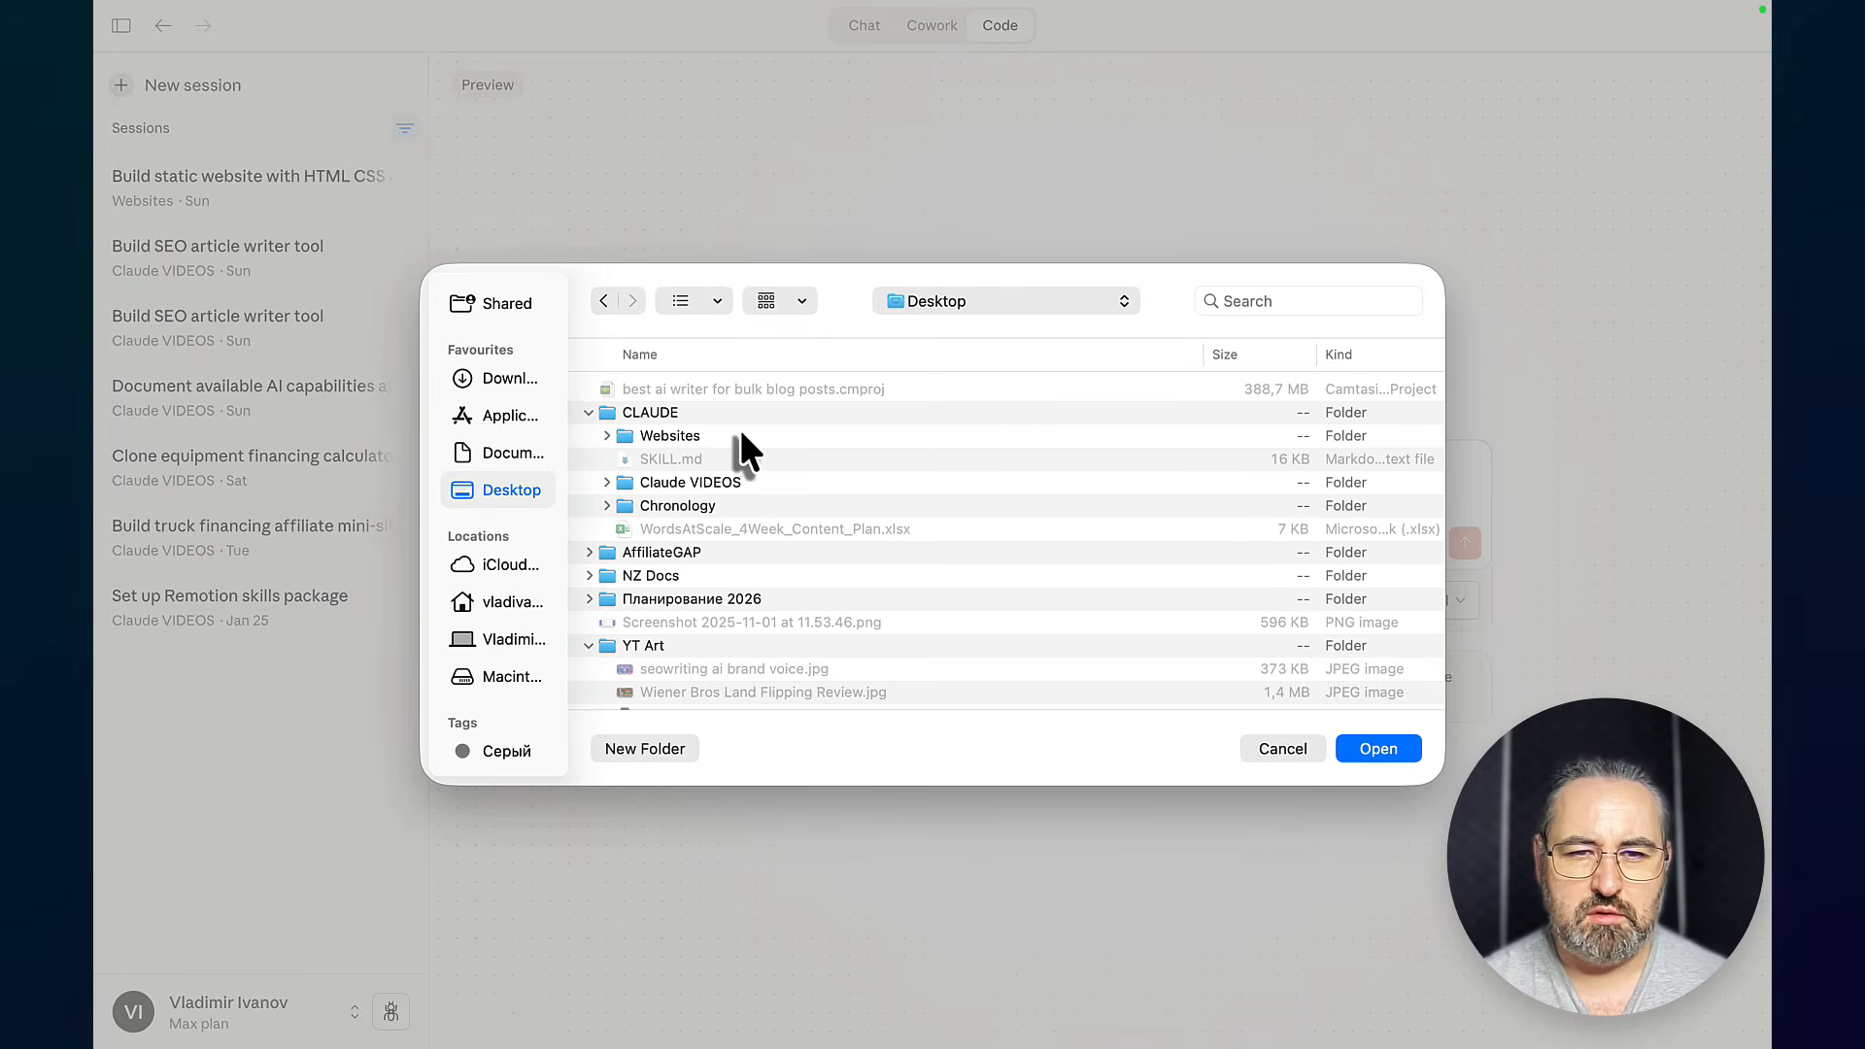
pyautogui.click(794, 435)
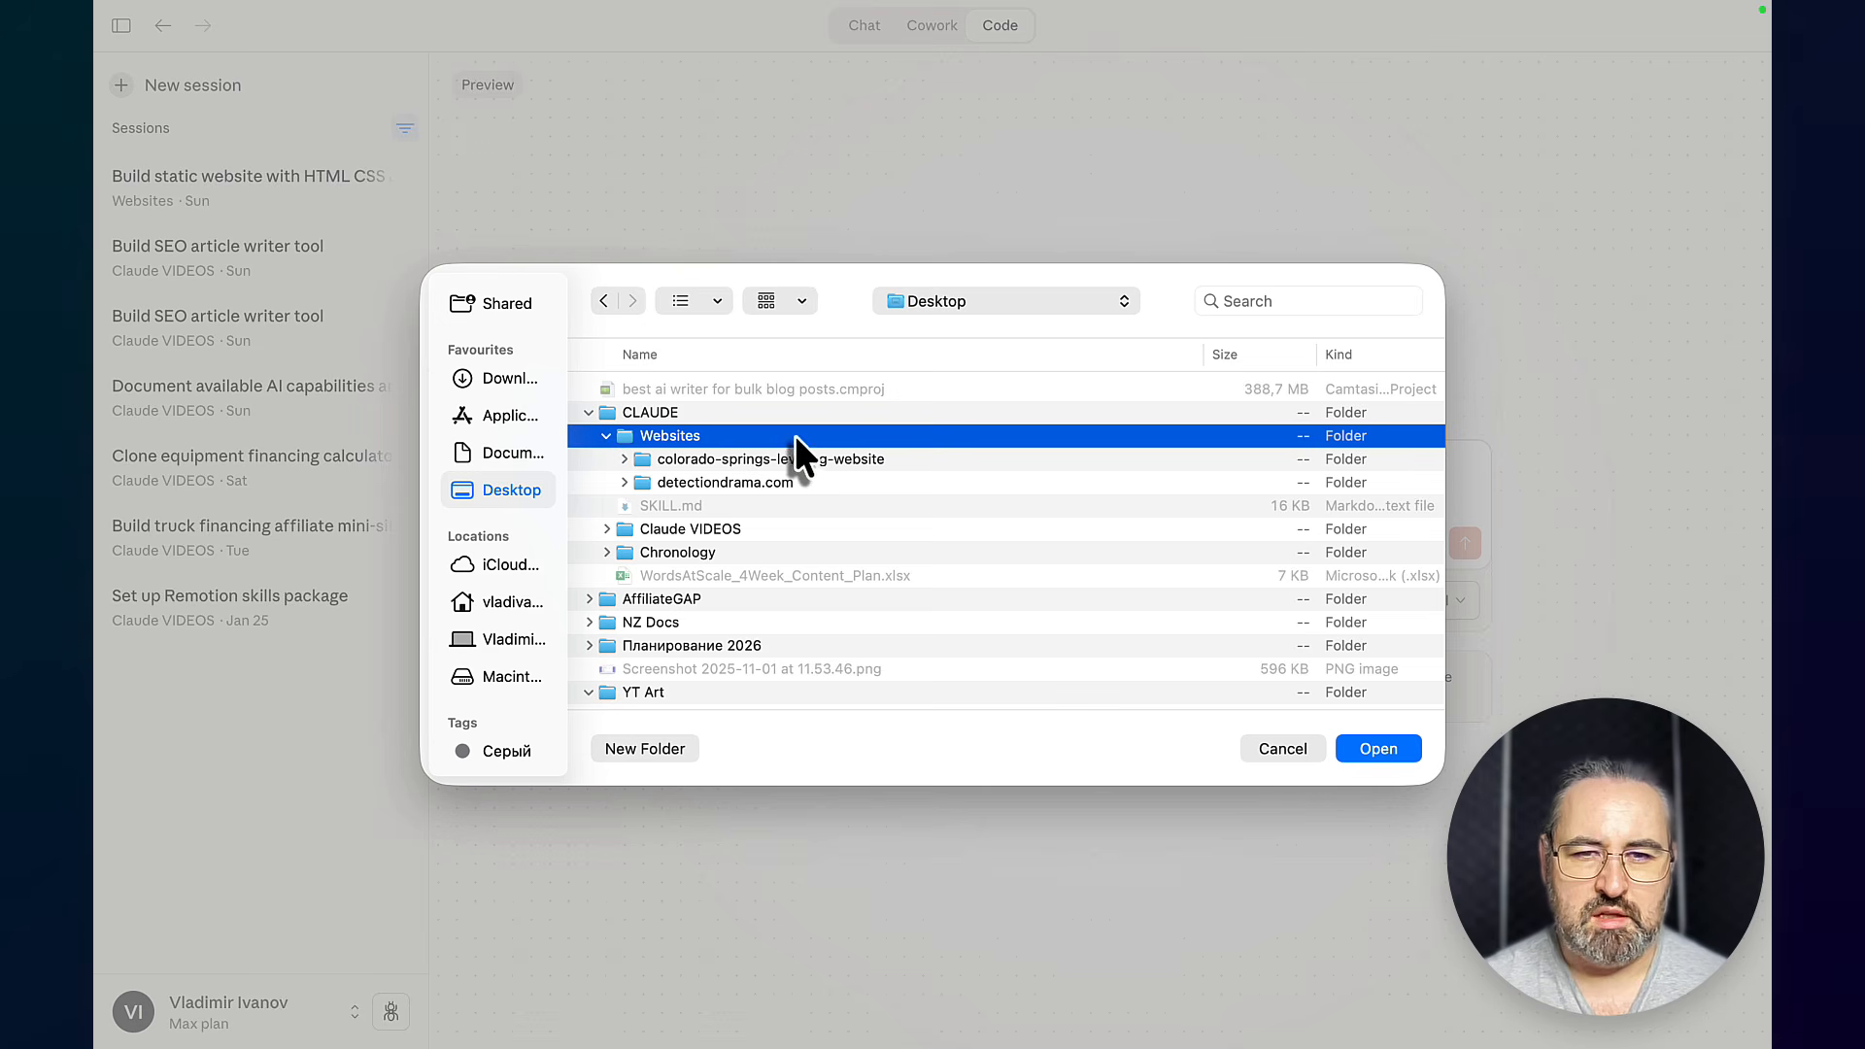
pyautogui.click(668, 463)
pyautogui.click(1373, 748)
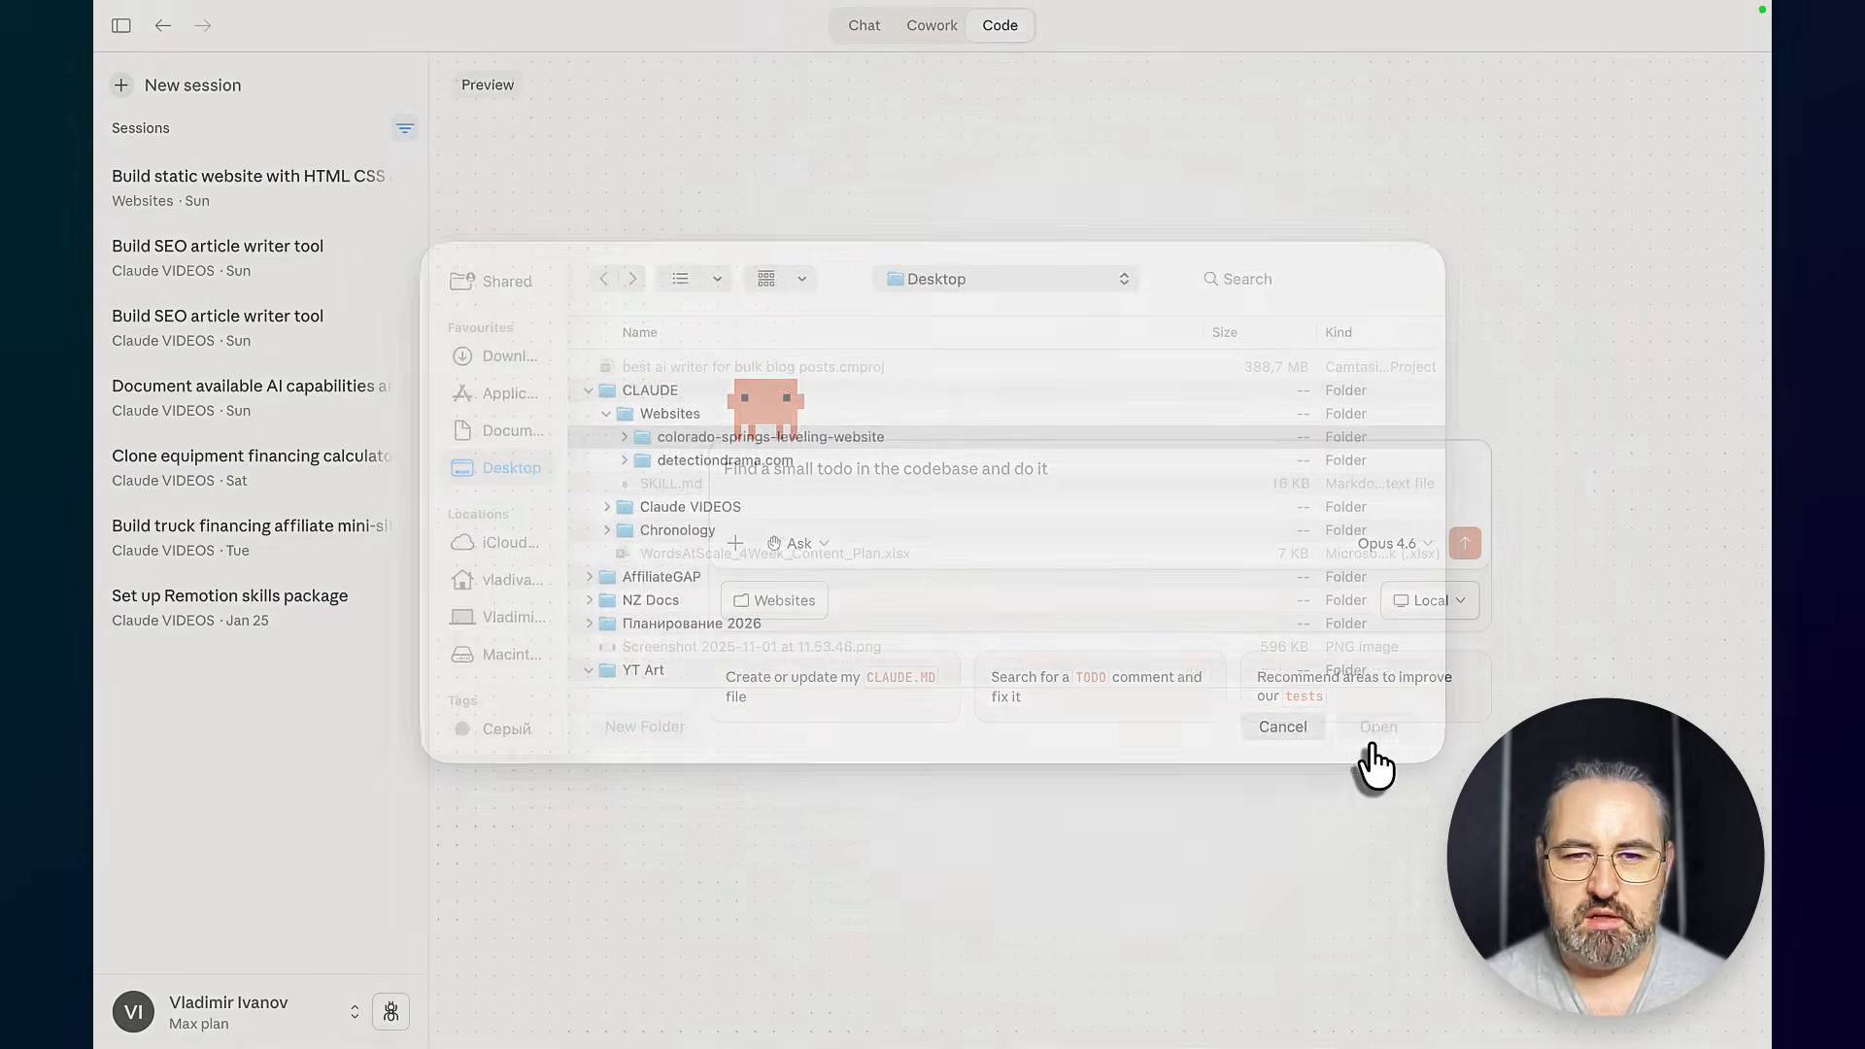
# Draft the prompt with a separator, the pasted address and phone number, and a Formspree line
pyautogui.hotkey('shift', 'Return')
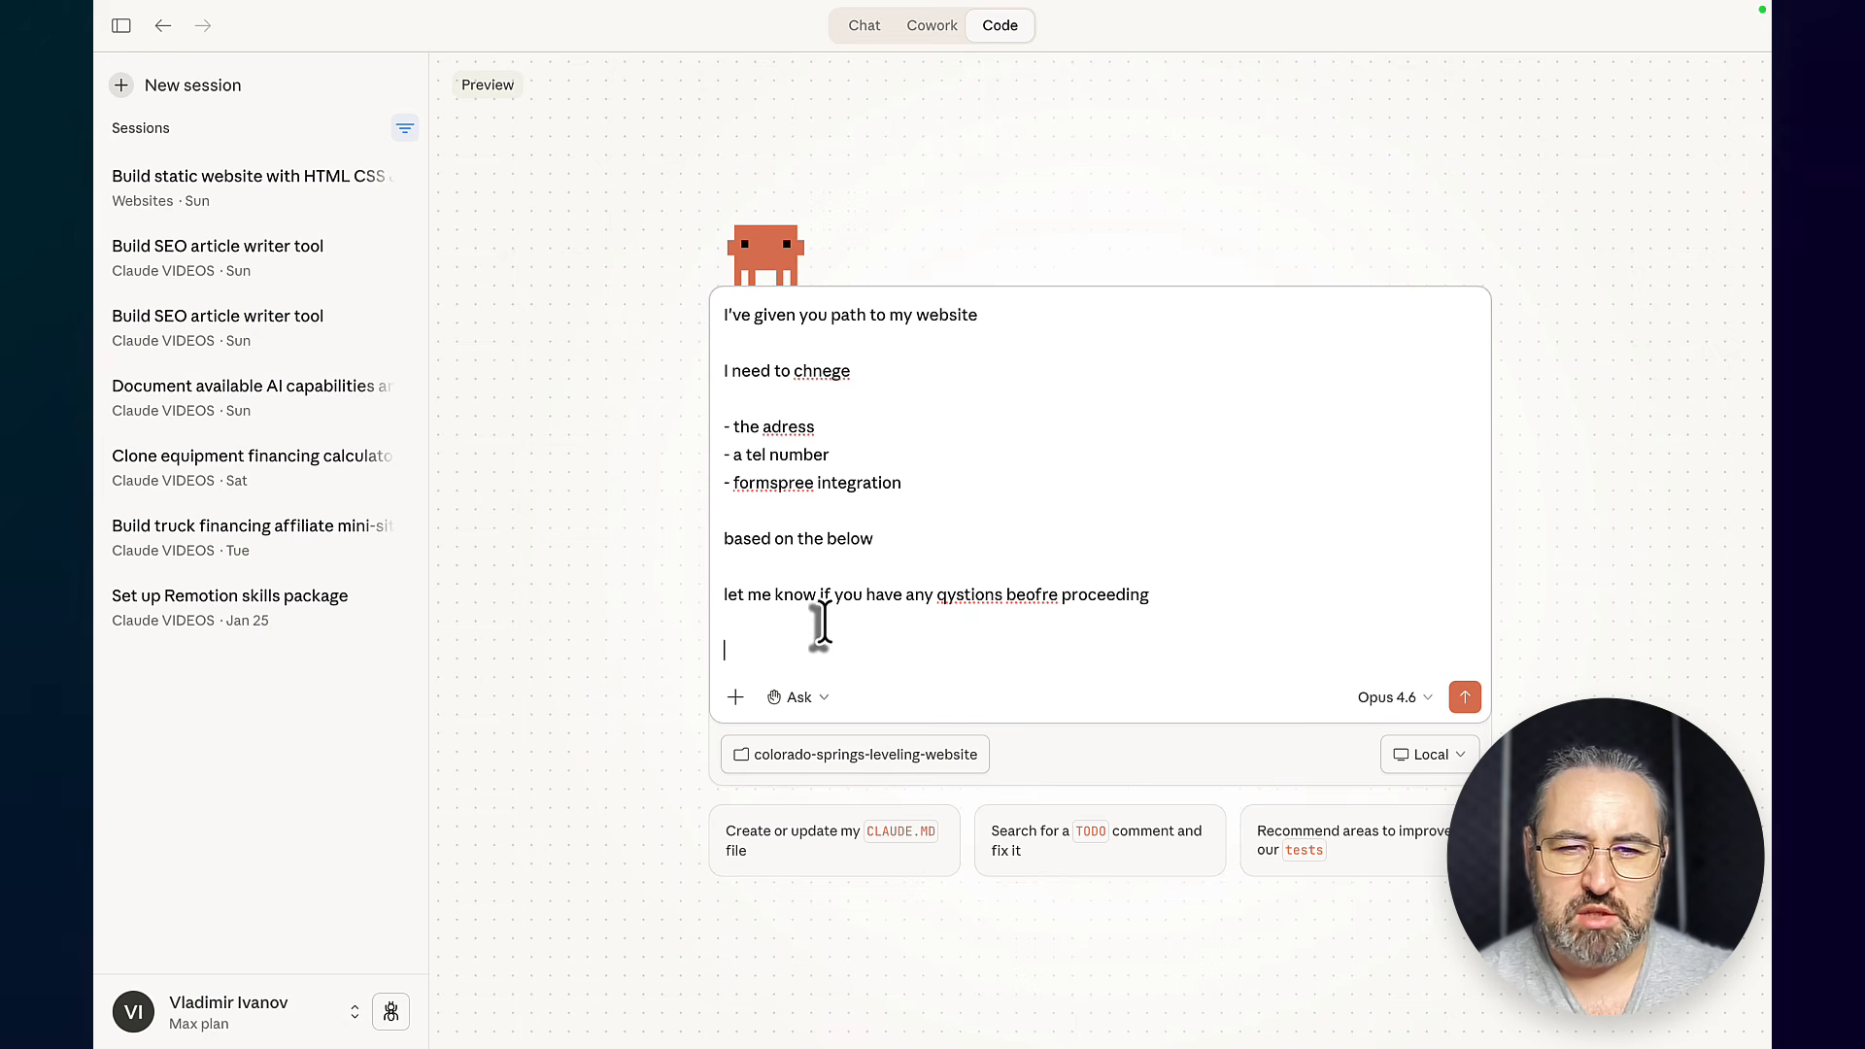
pyautogui.write('=')
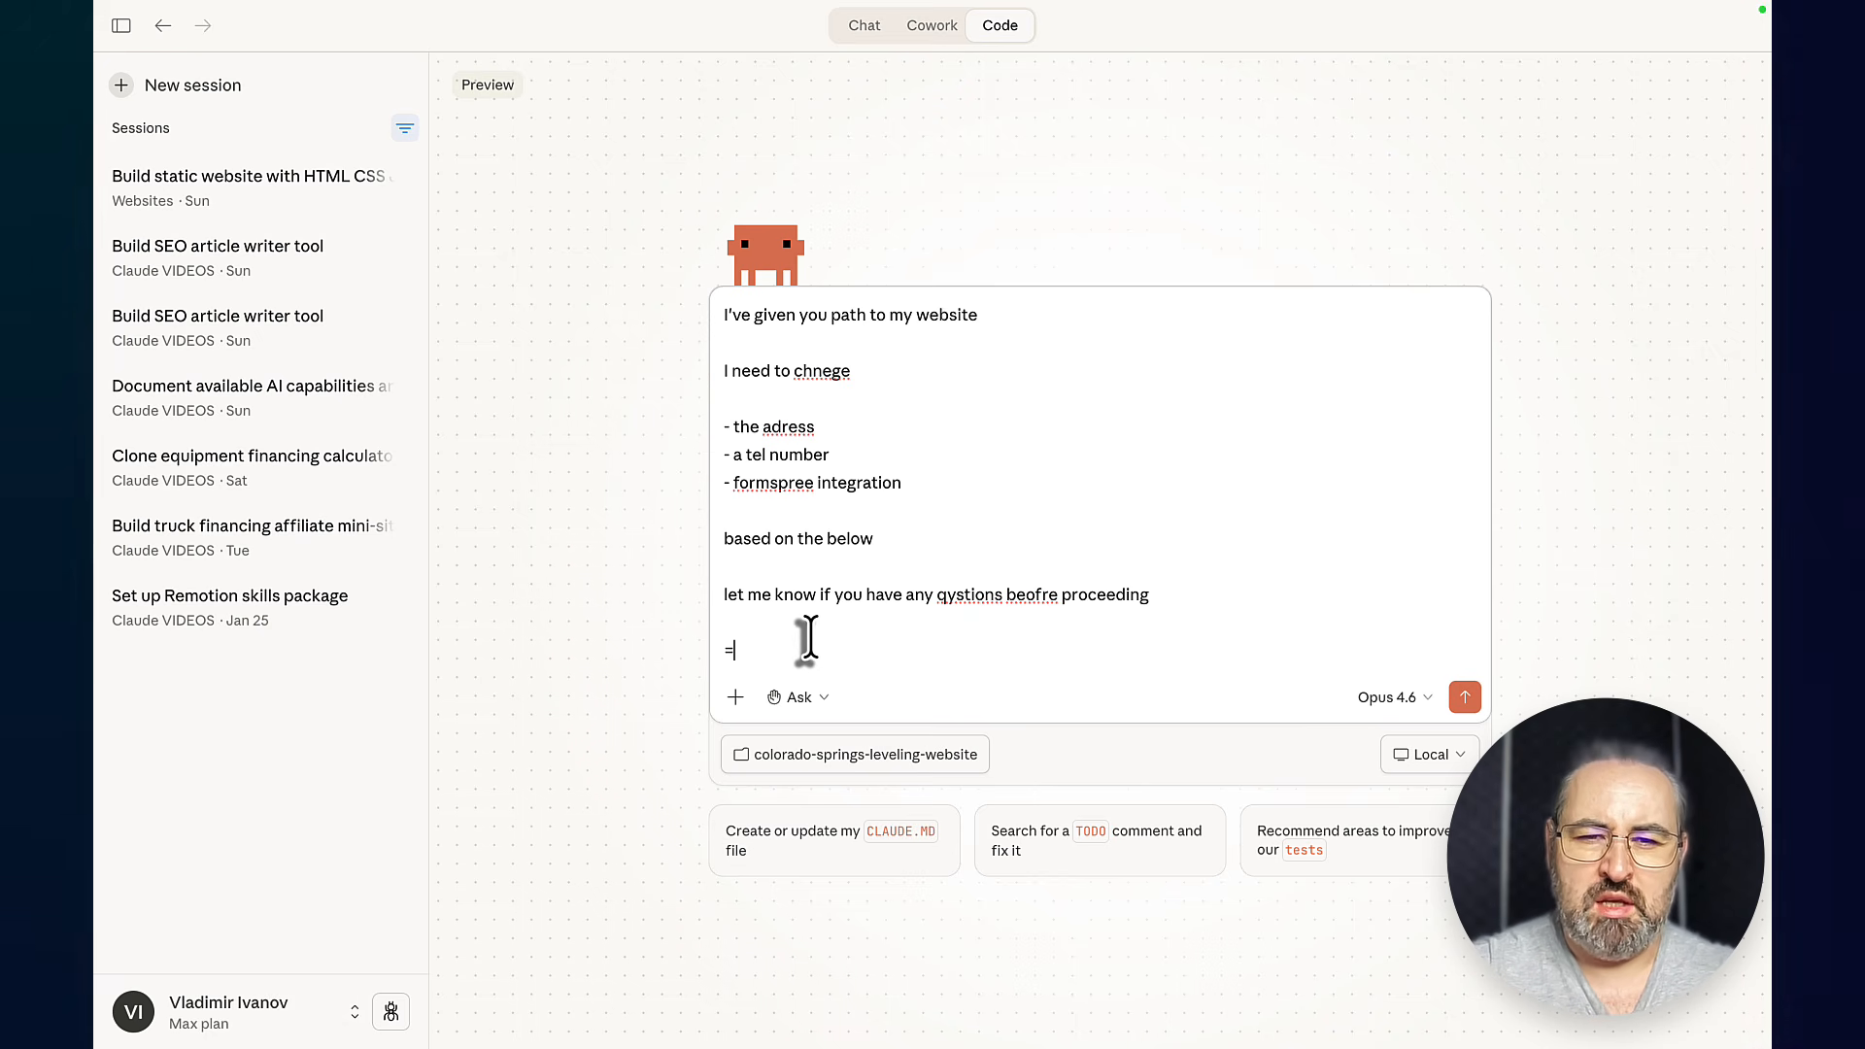
pyautogui.write('============================')
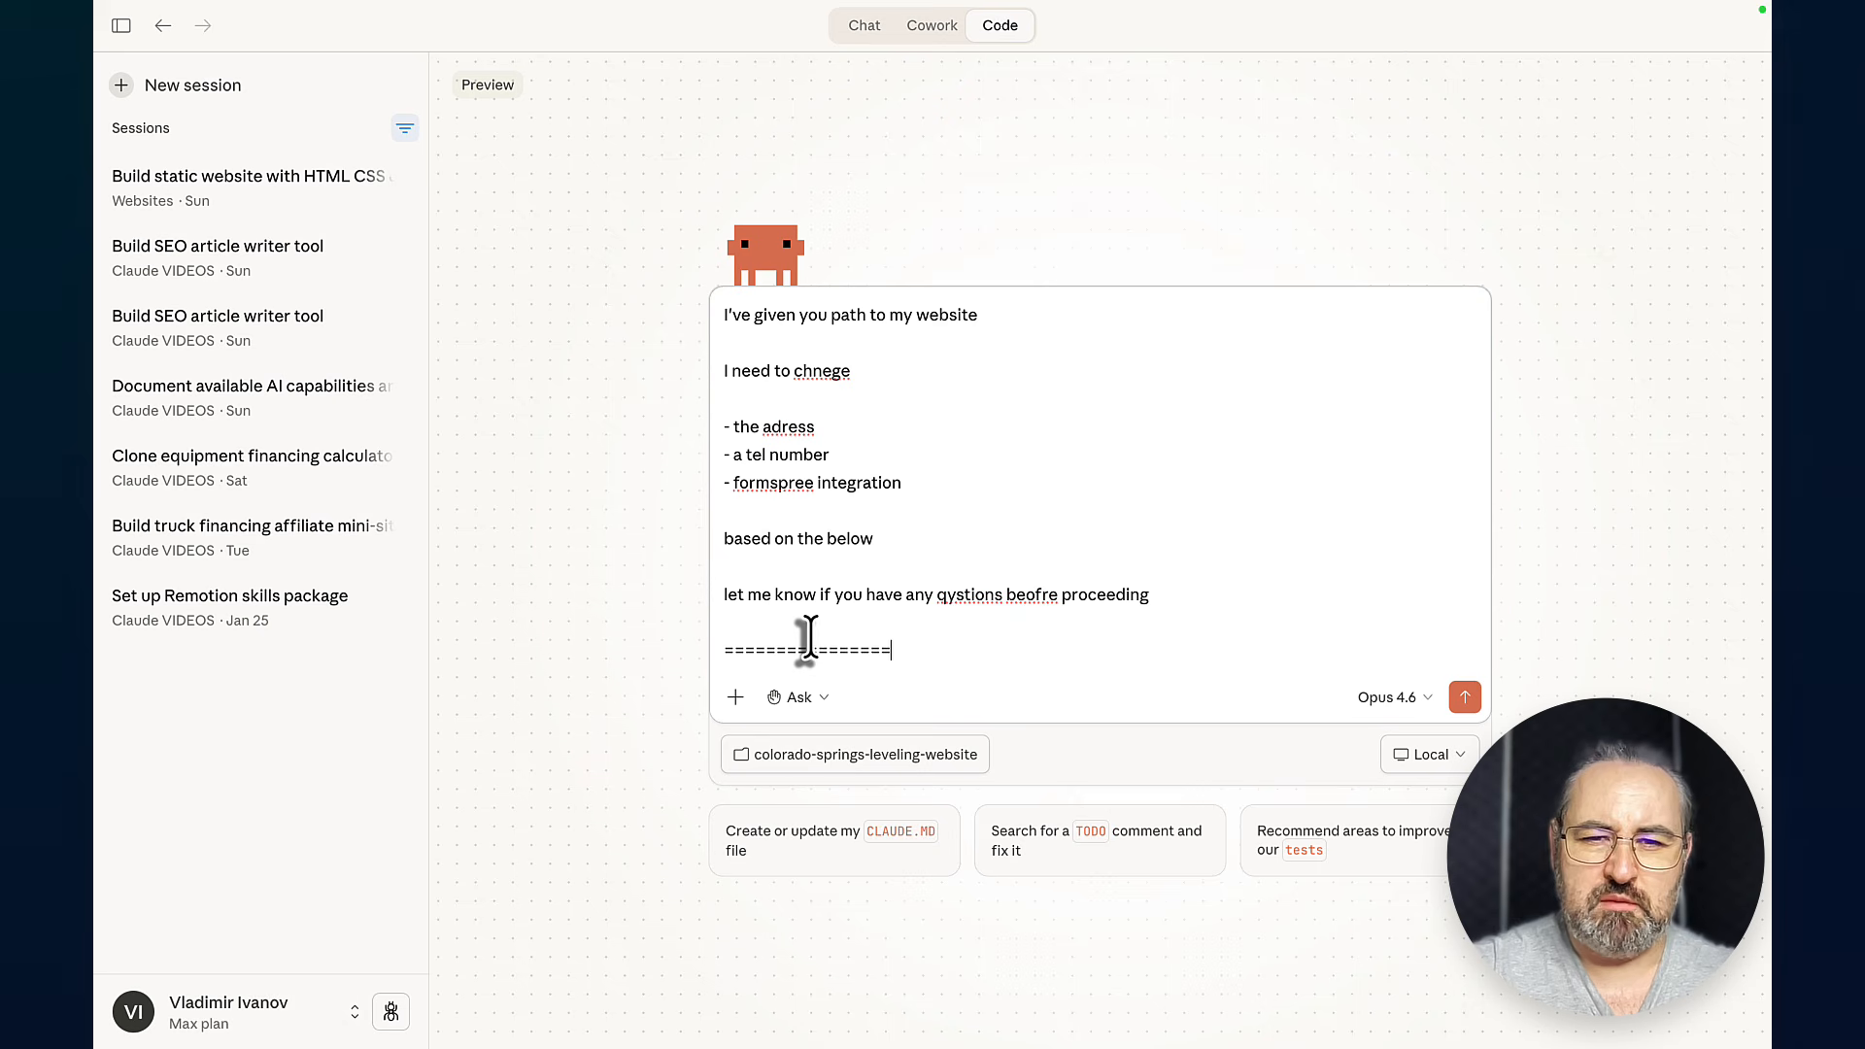
pyautogui.press('Return')
pyautogui.write('adrr')
pyautogui.press('BackSpace')
pyautogui.press('BackSpace')
pyautogui.write('dress:')
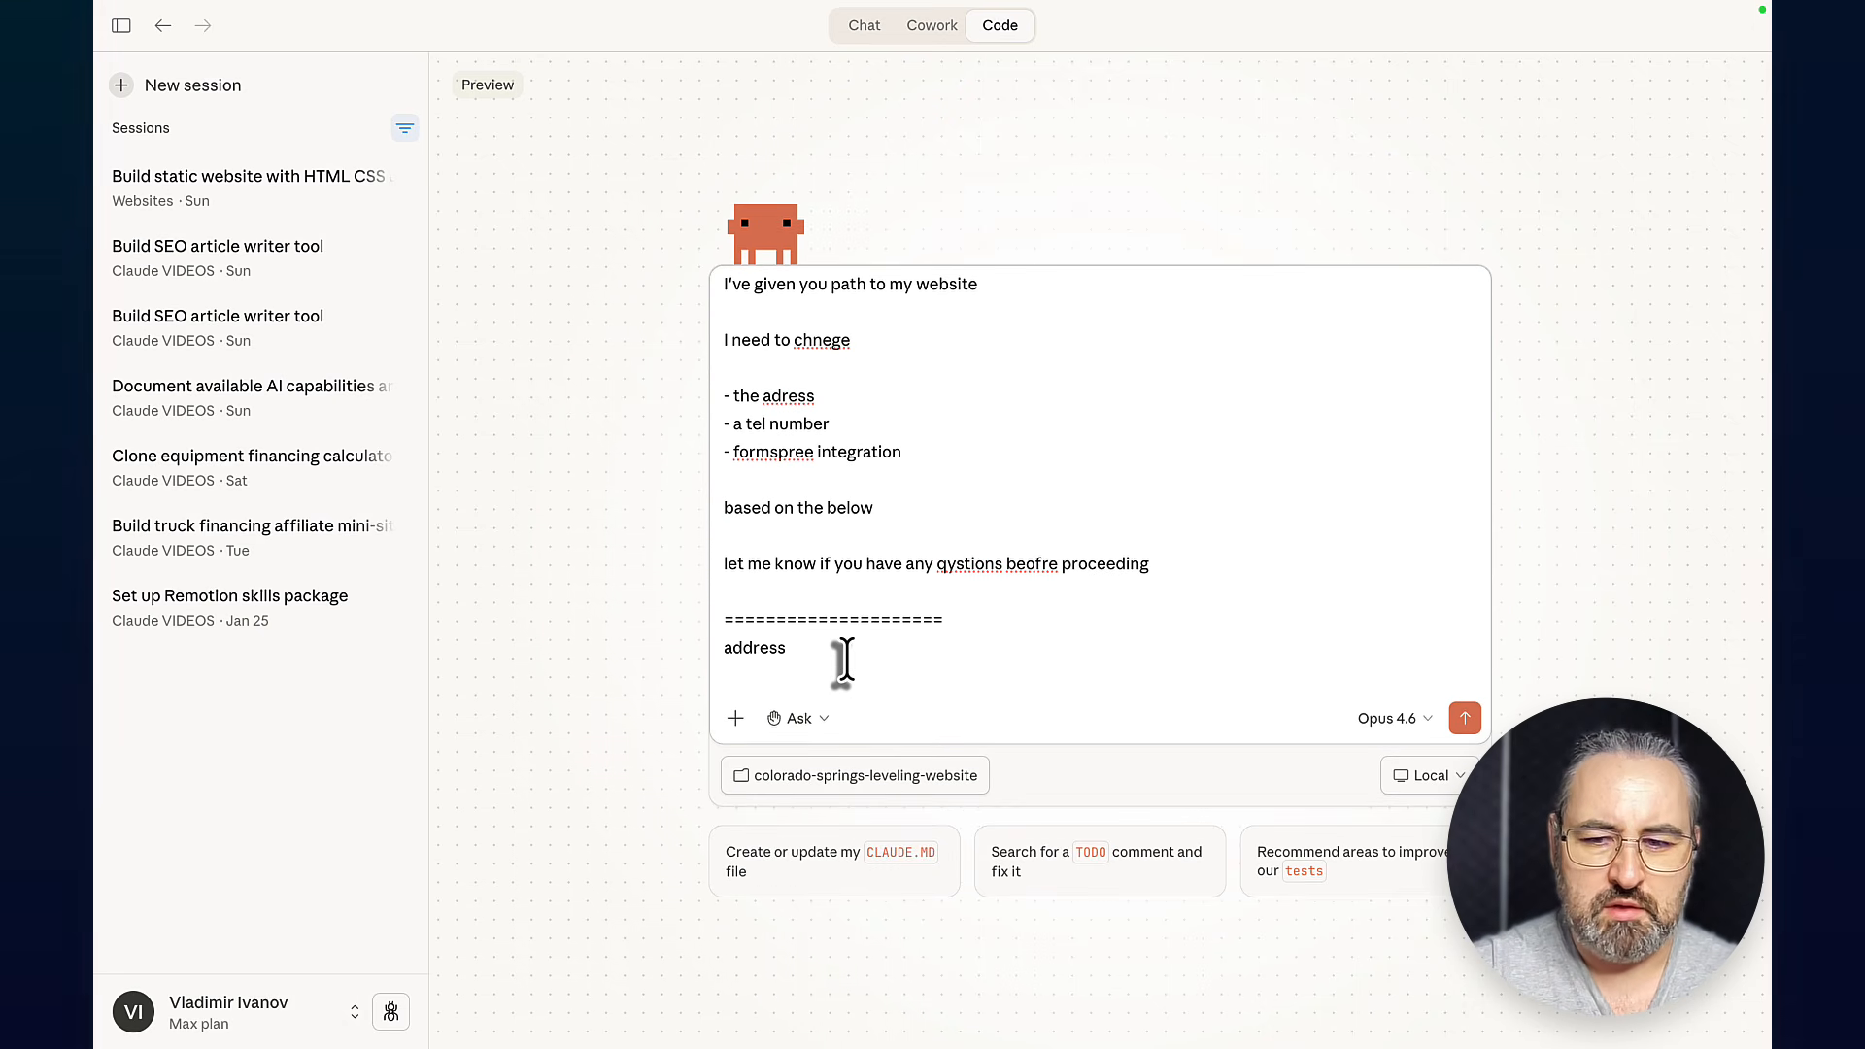
pyautogui.write('13540 Northgate Estates Dr, Suite 300, Colorado Springs, CO 80921')
pyautogui.press('Return')
pyautogui.write('number:')
pyautogui.hotkey('ctrl', 'v')
pyautogui.press('Return')
pyautogui.press('Return')
pyautogui.write('formesp')
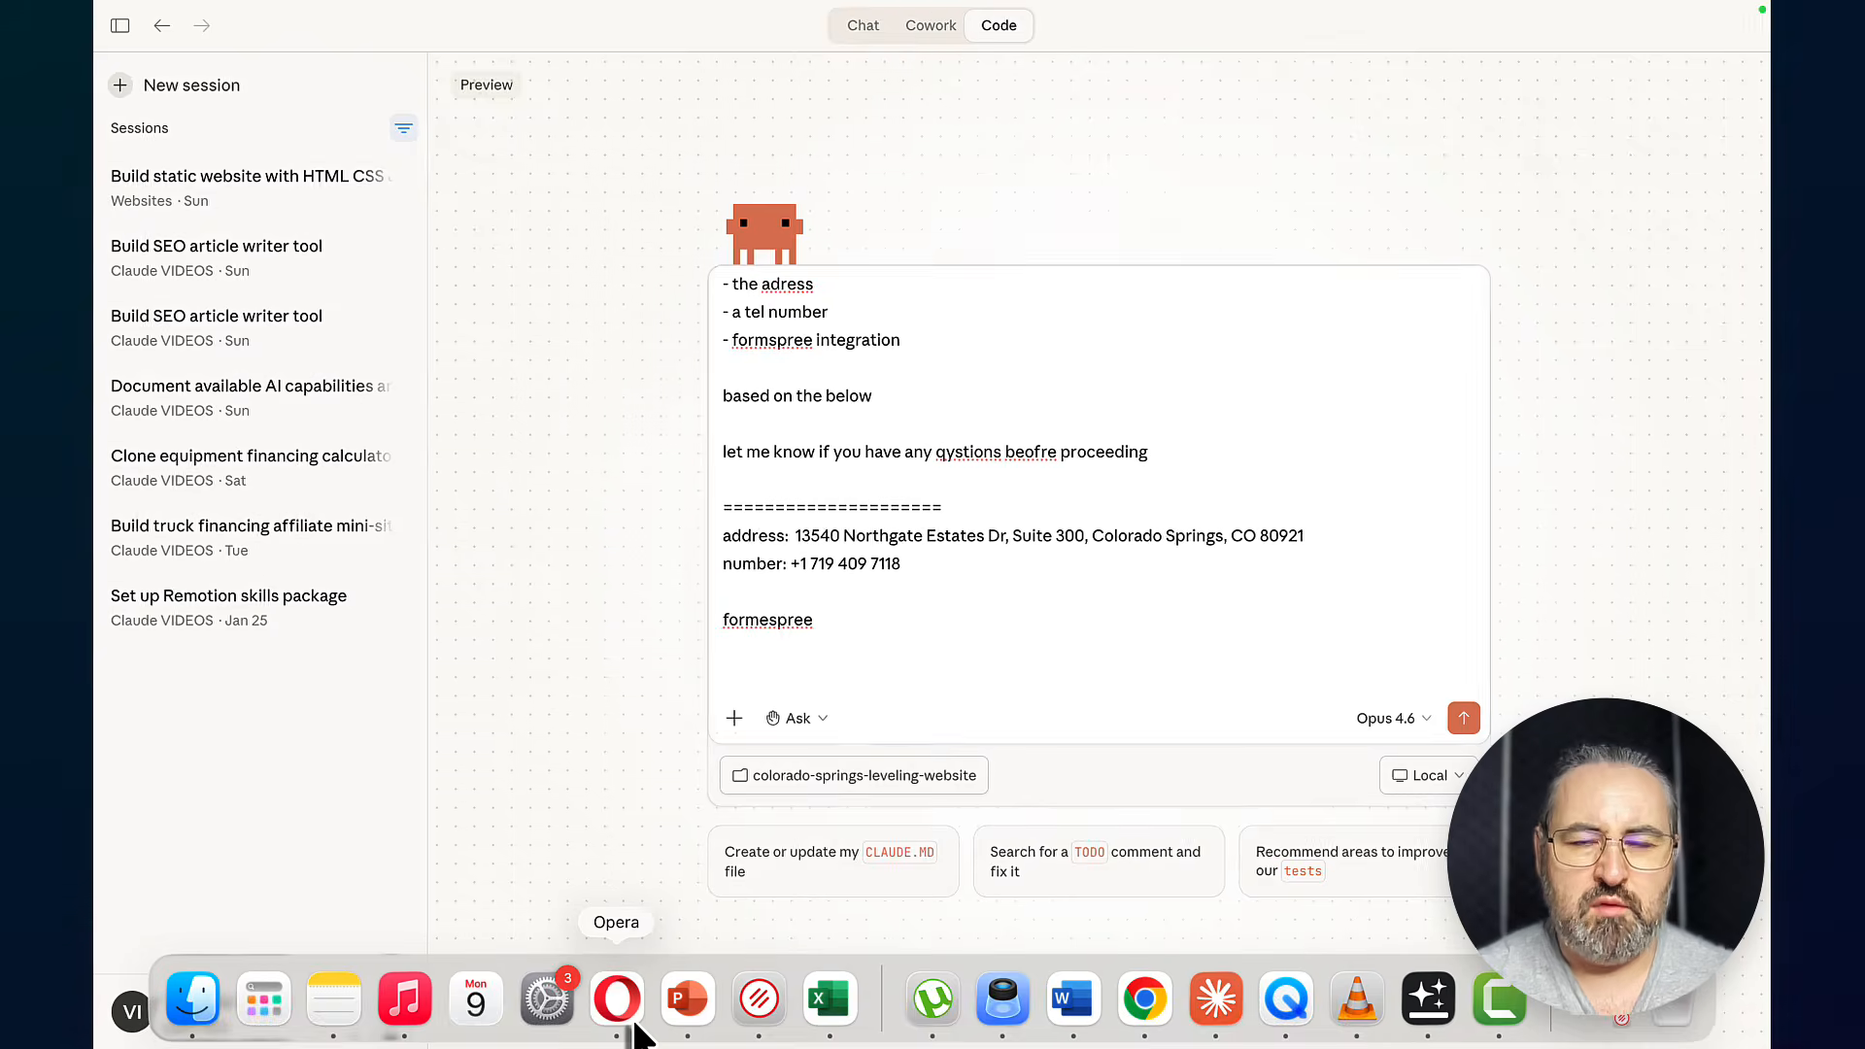
pyautogui.click(616, 1000)
# Copy the Concrete Leveling Colorado Sprongs form's endpoint URL from Formspree
pyautogui.click(434, 38)
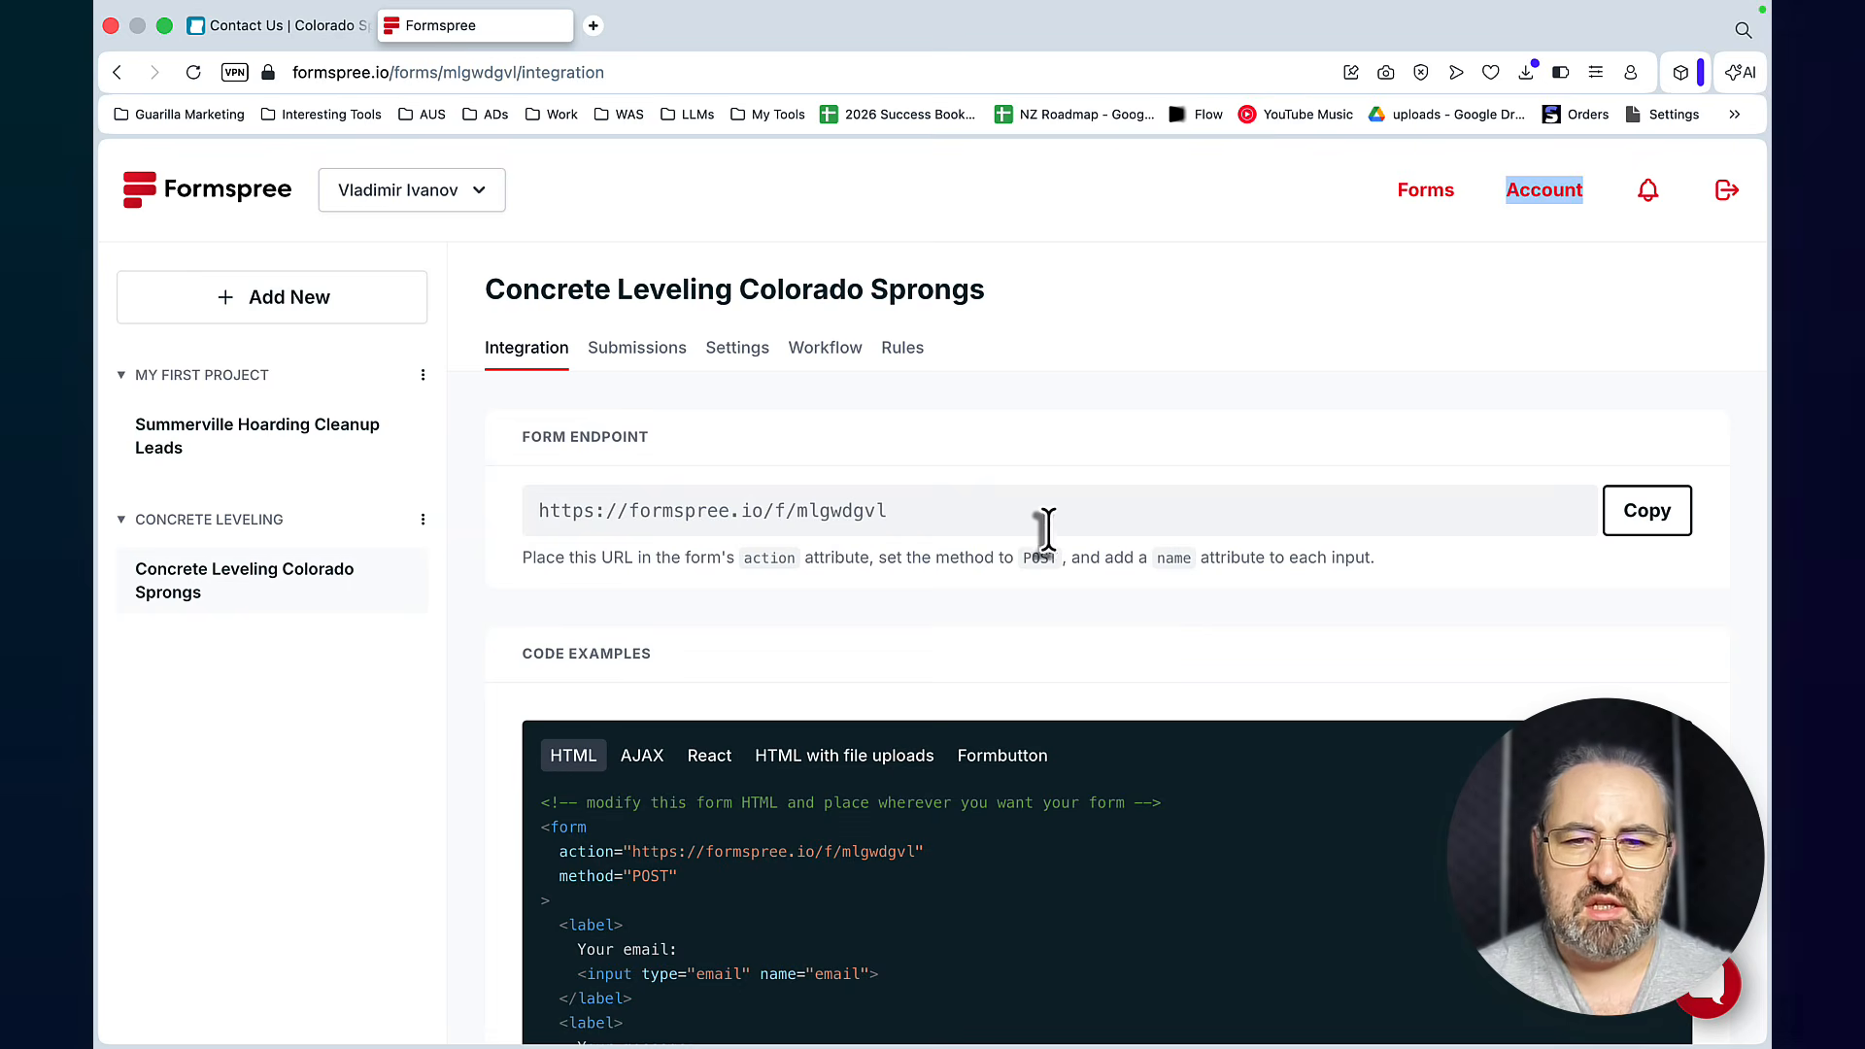
pyautogui.scroll(-3, 1151, 691)
pyautogui.scroll(1, 1144, 670)
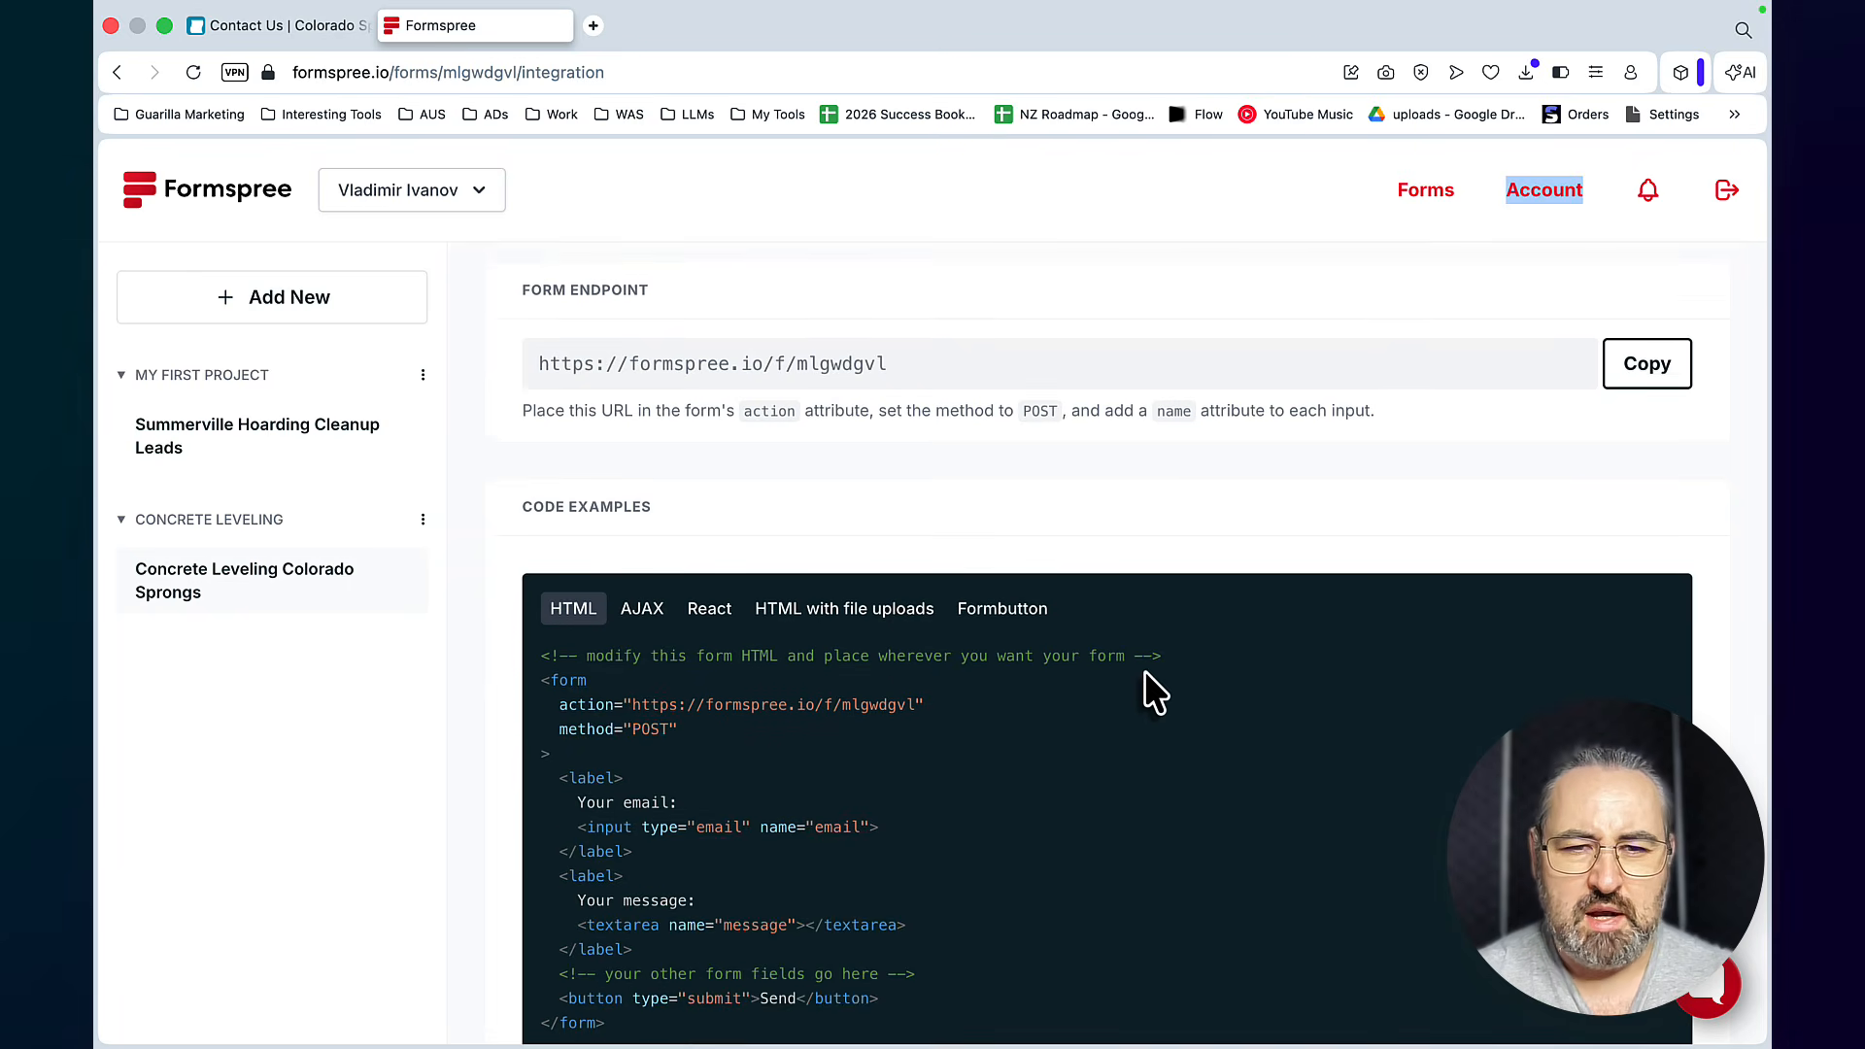
pyautogui.scroll(-1, 1144, 670)
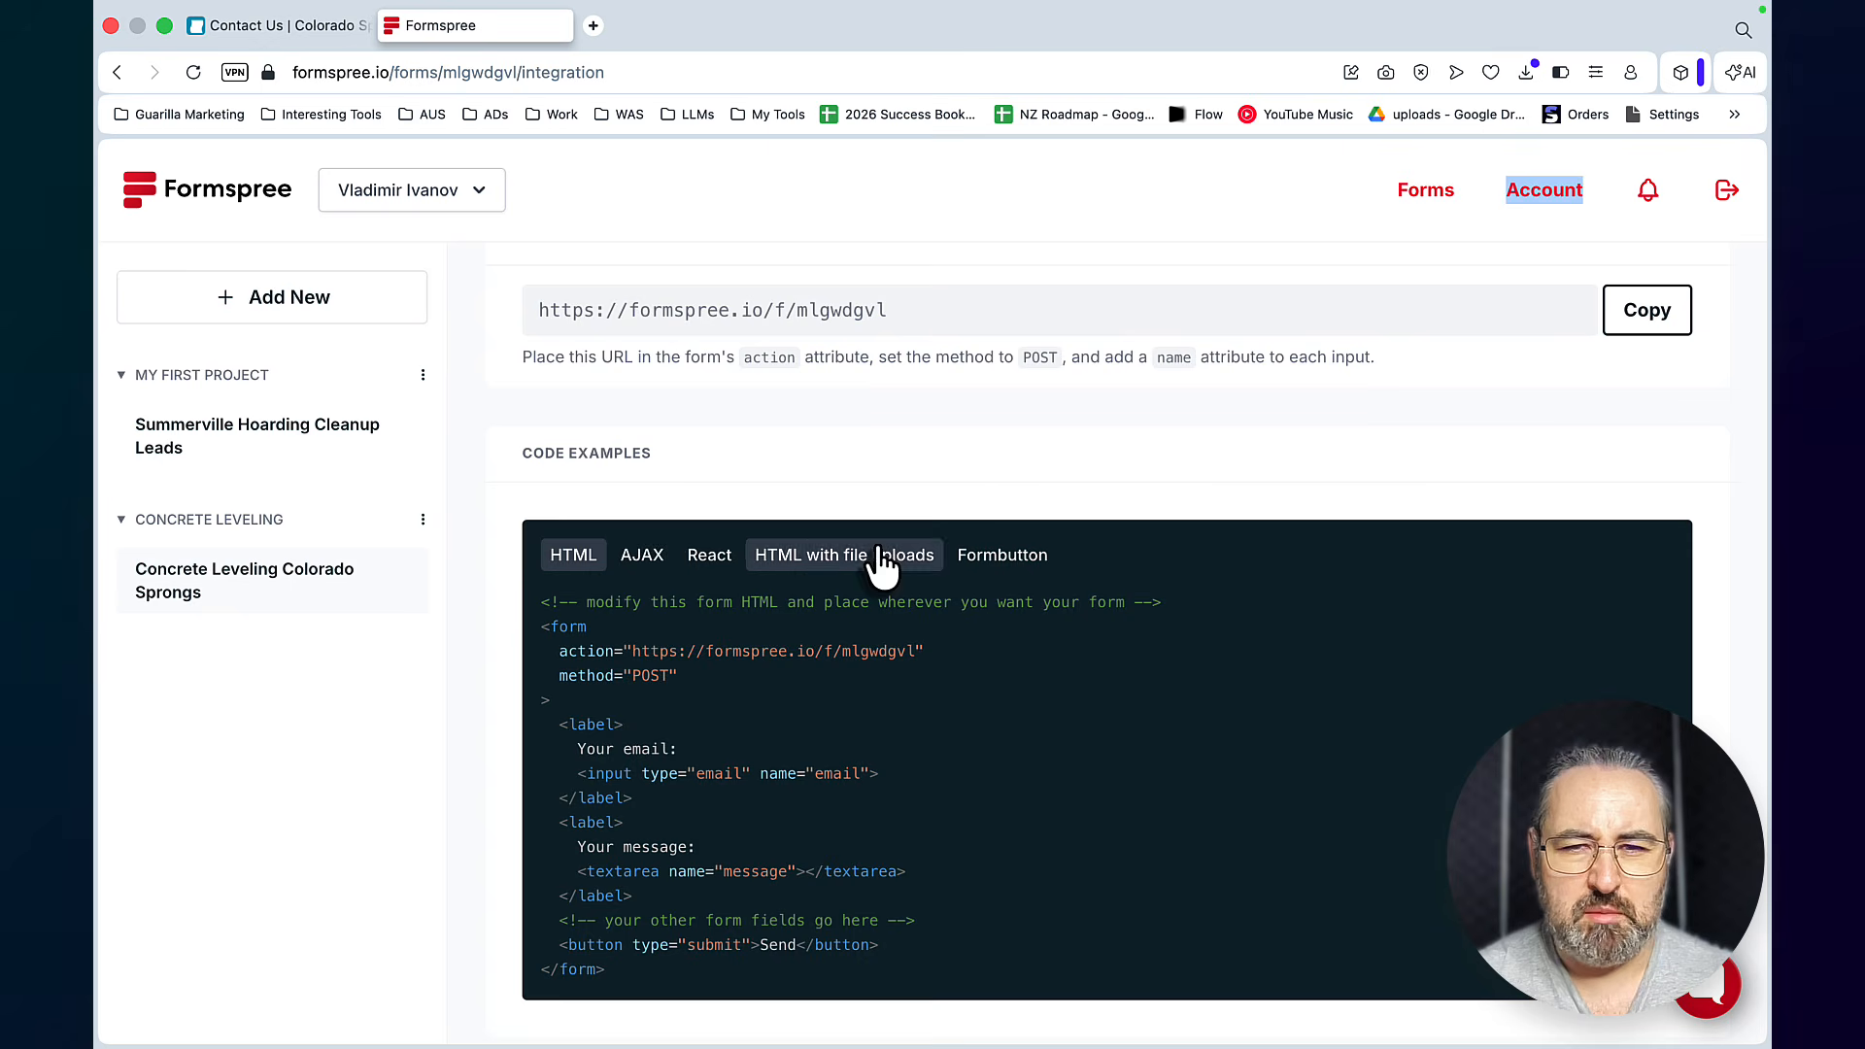
pyautogui.click(1646, 309)
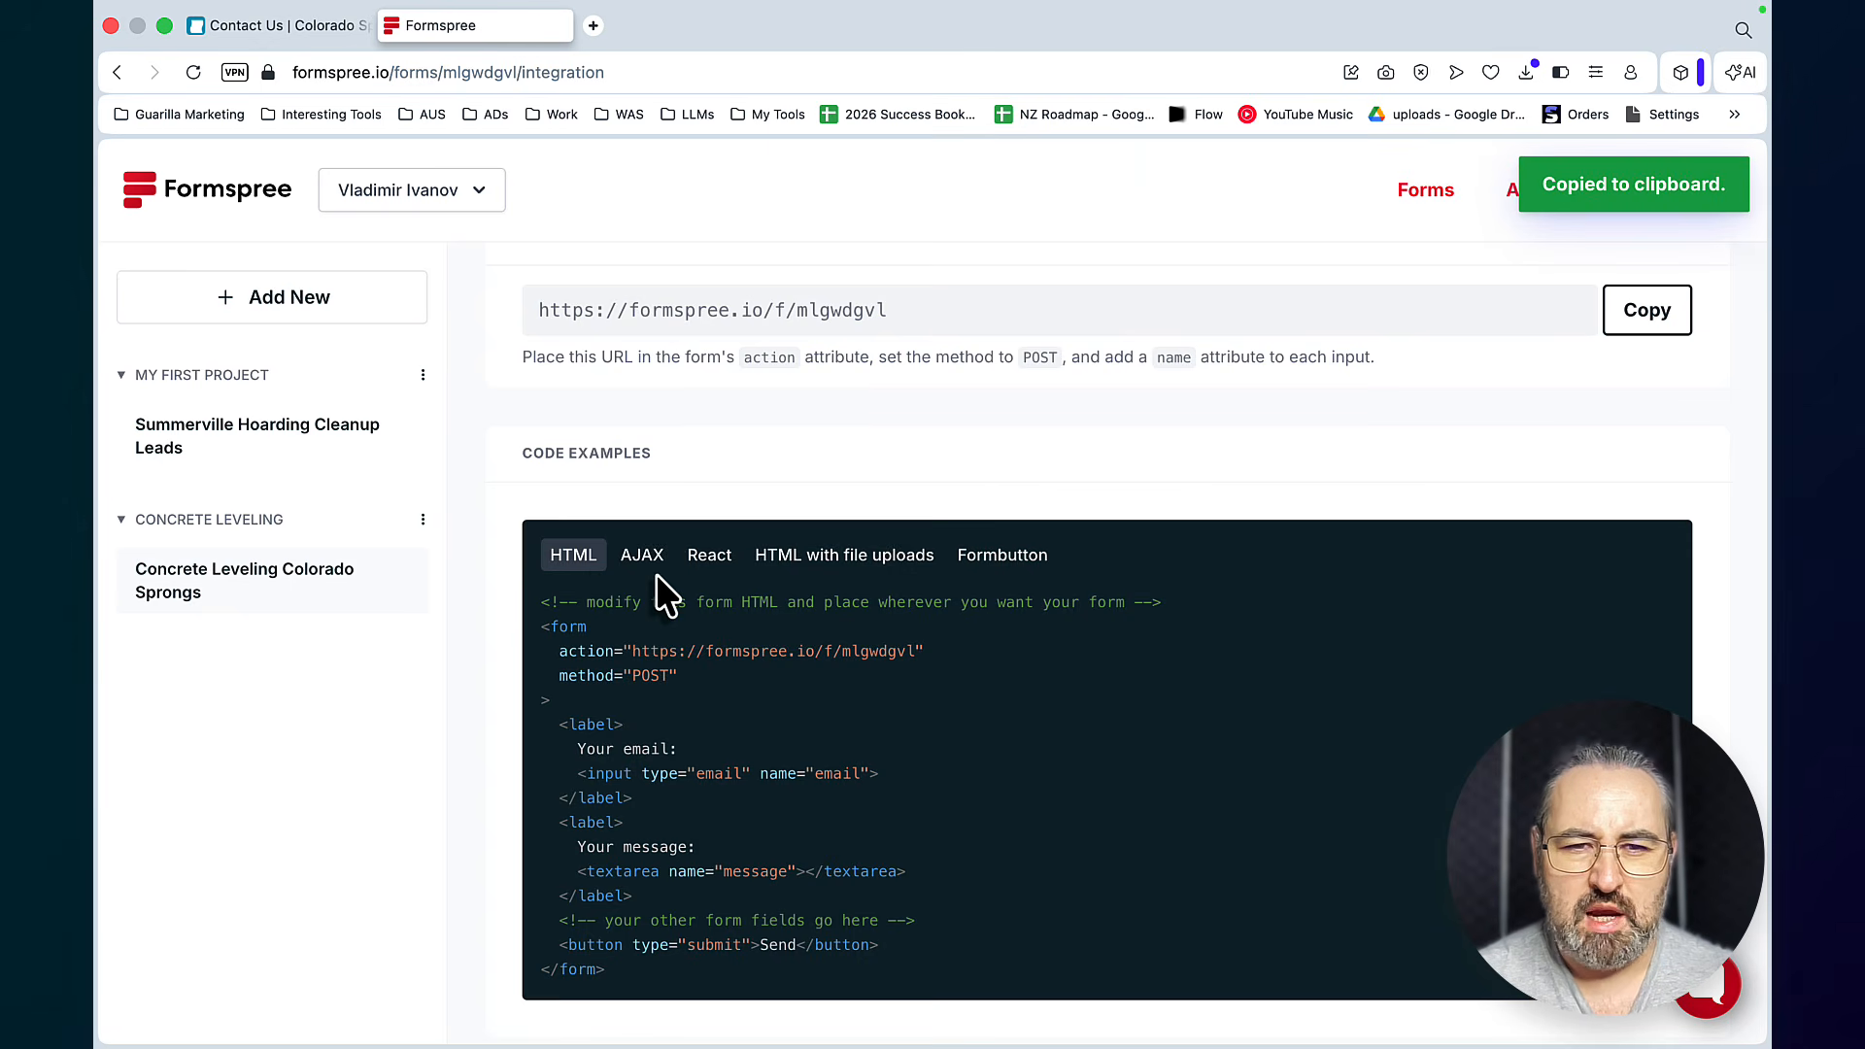
pyautogui.press('super+Tab')
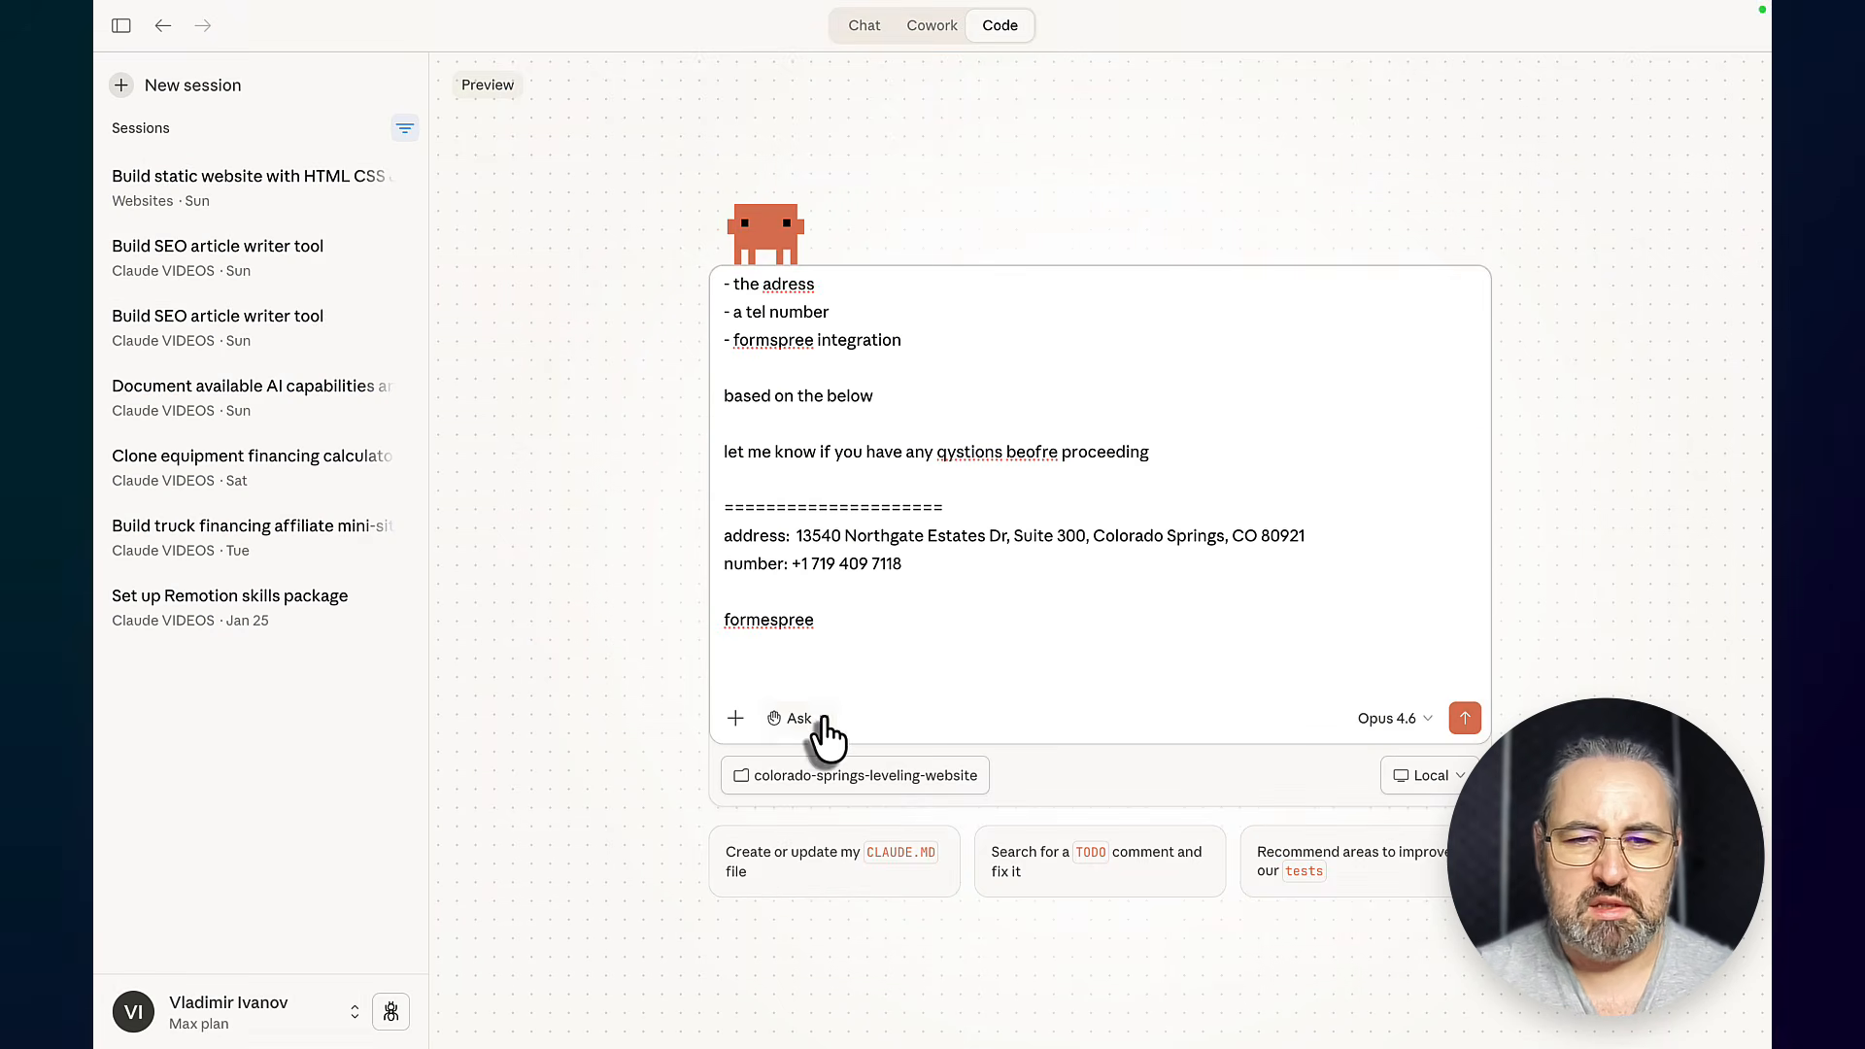
# Paste the Formspree endpoint URL into the prompt and send it to Claude
pyautogui.press('super+v')
pyautogui.hotkey('shift', 'Return')
pyautogui.hotkey('shift', 'Return')
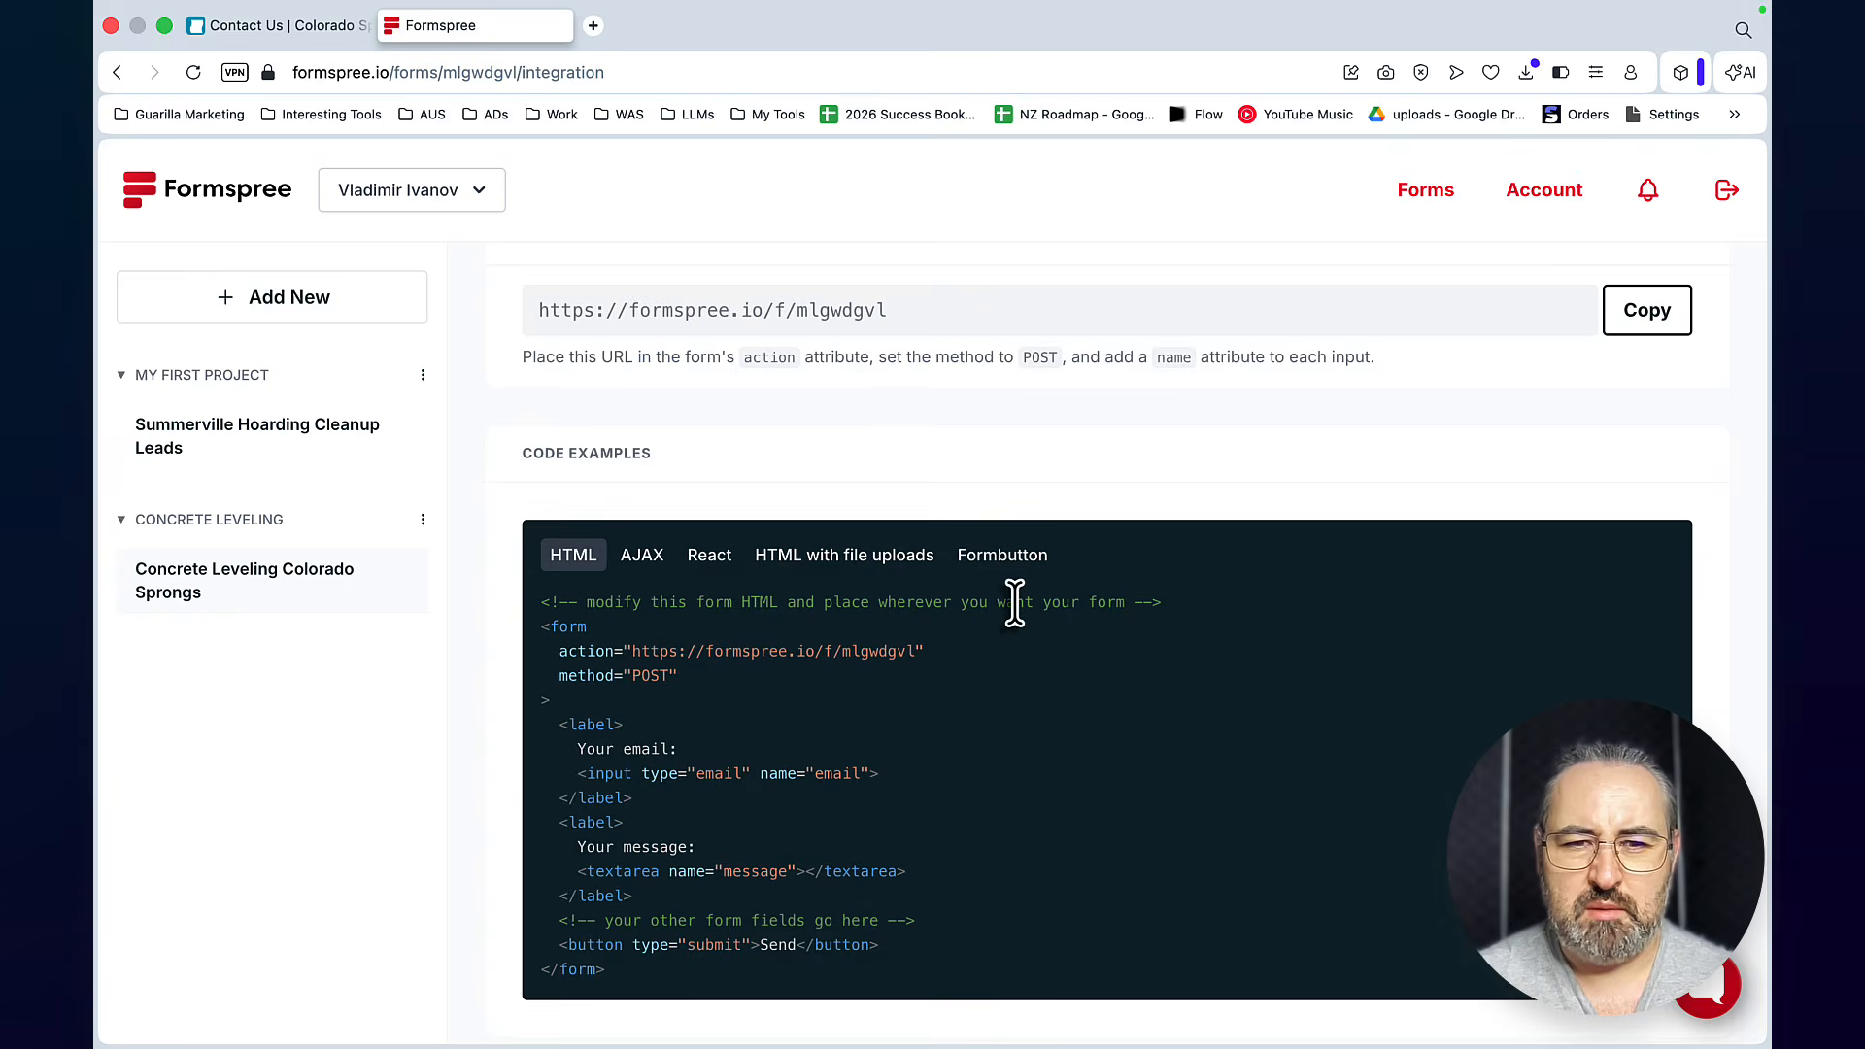
pyautogui.scroll(-4, 1016, 603)
pyautogui.scroll(1, 1016, 603)
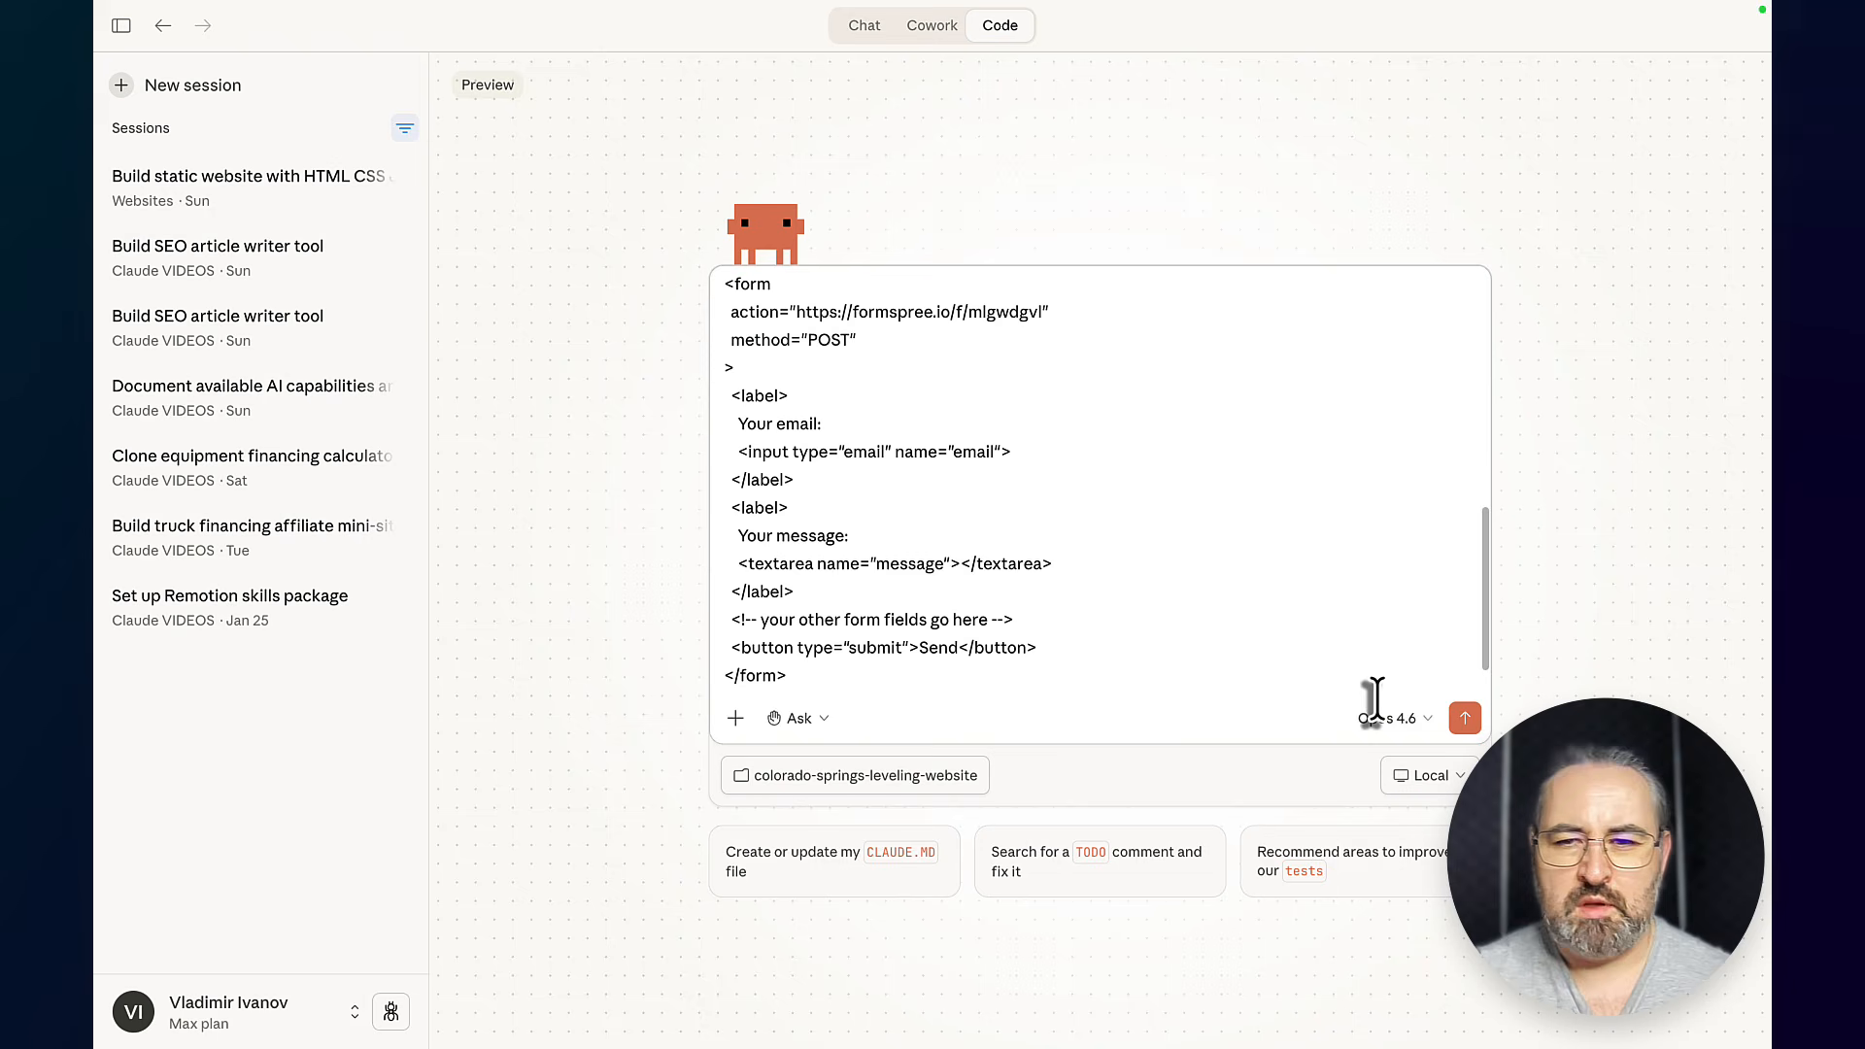
pyautogui.click(1464, 719)
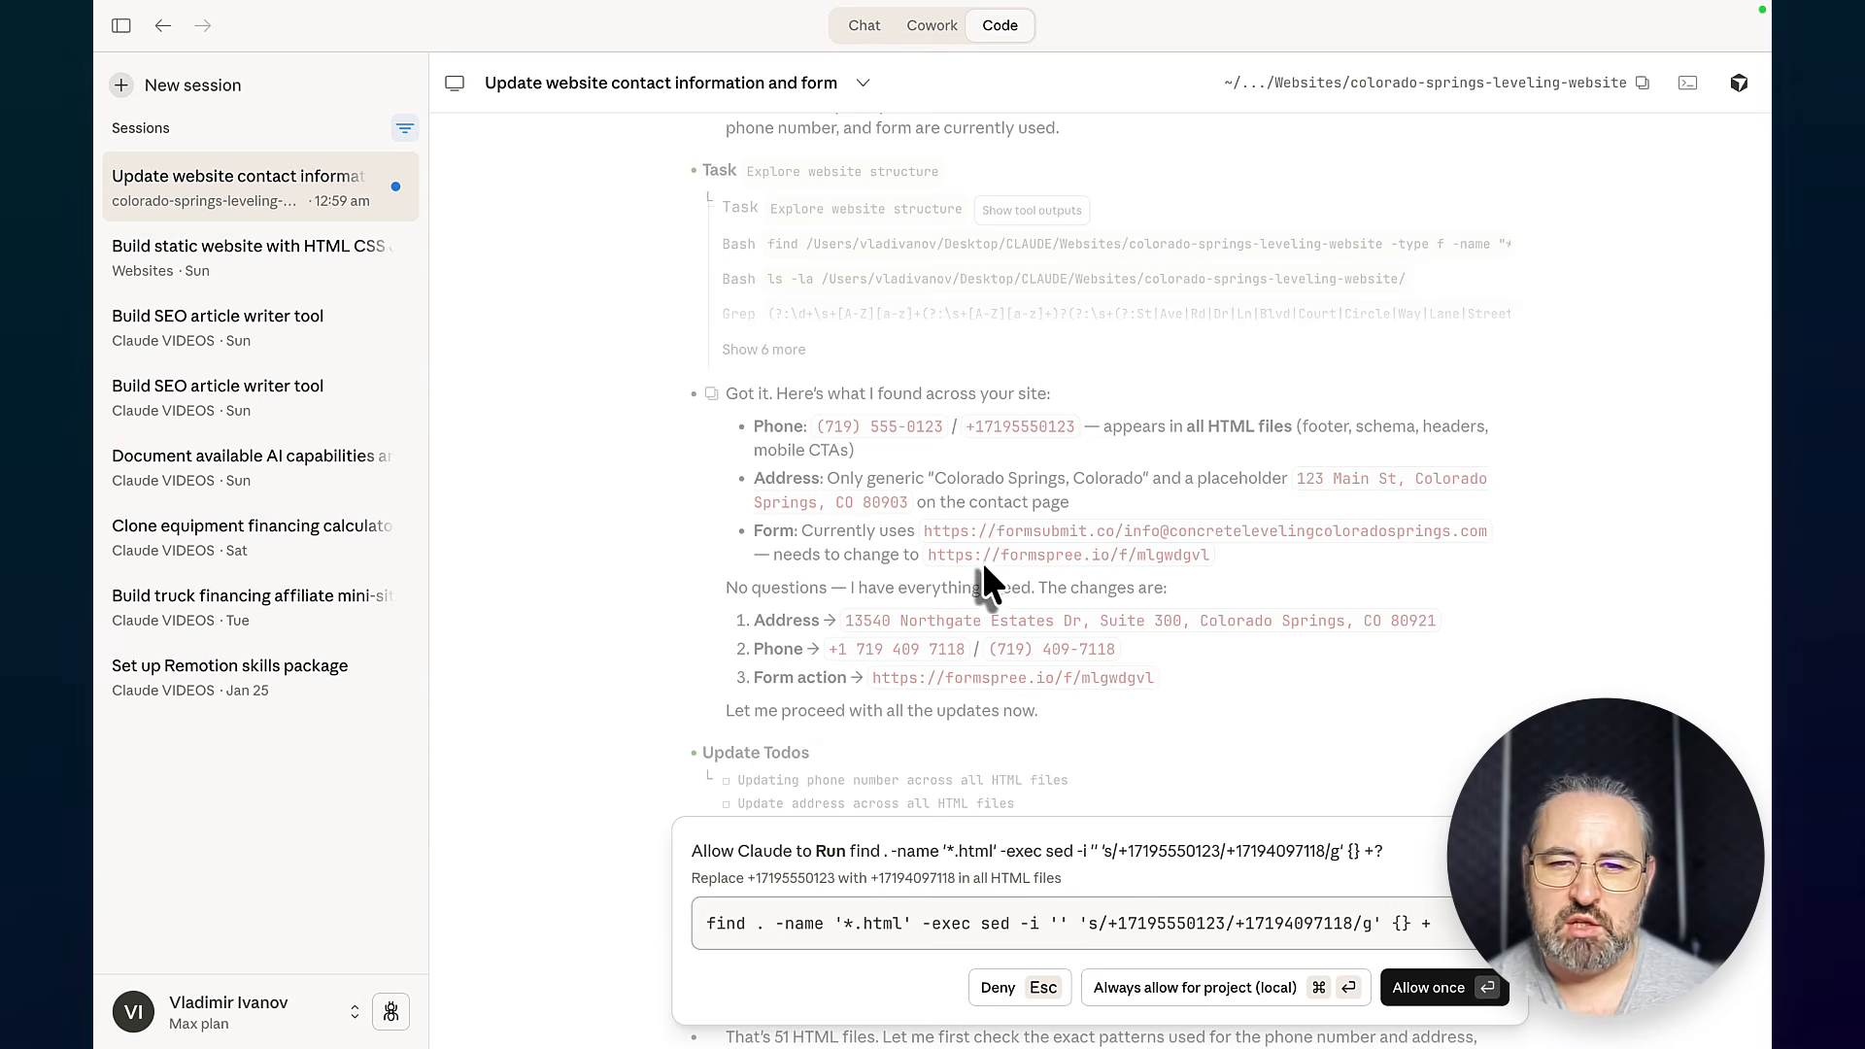
# Always allow Claude's commands for this project, expand the website folder in Finder, and return to Opera
pyautogui.click(1187, 1006)
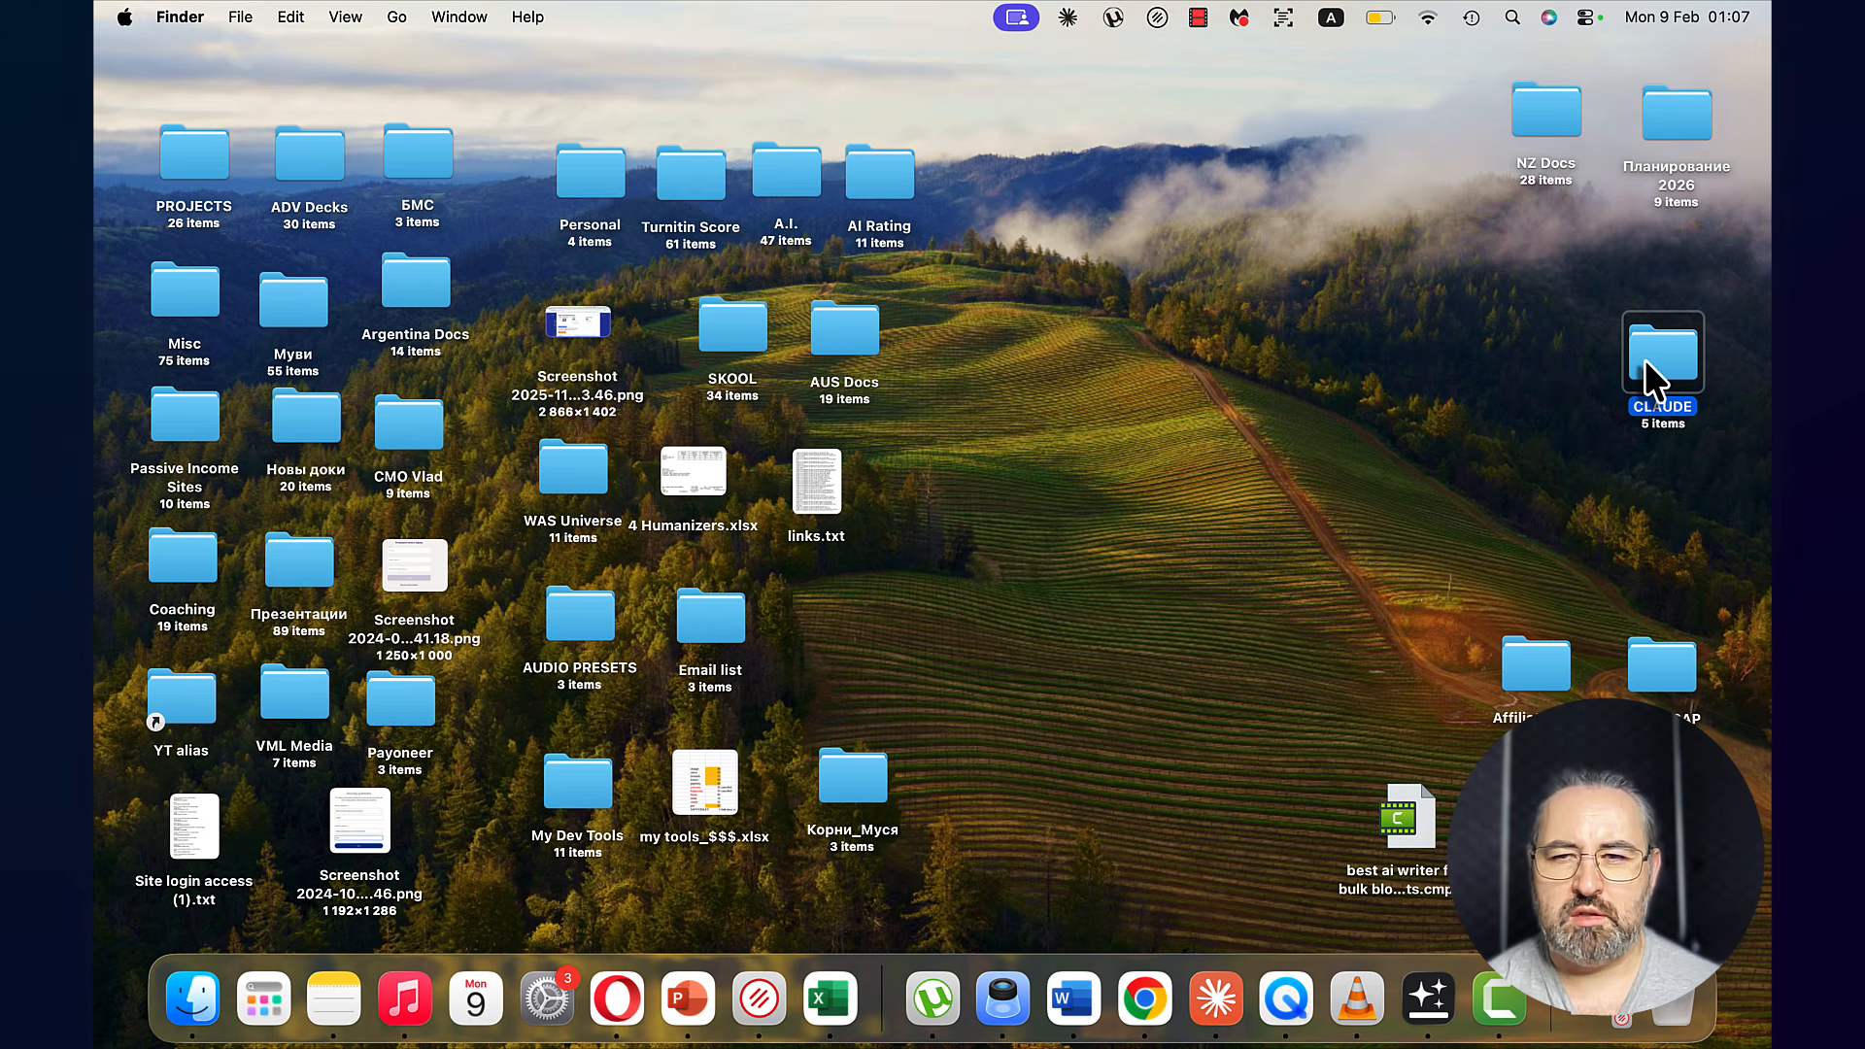
pyautogui.doubleClick(1648, 368)
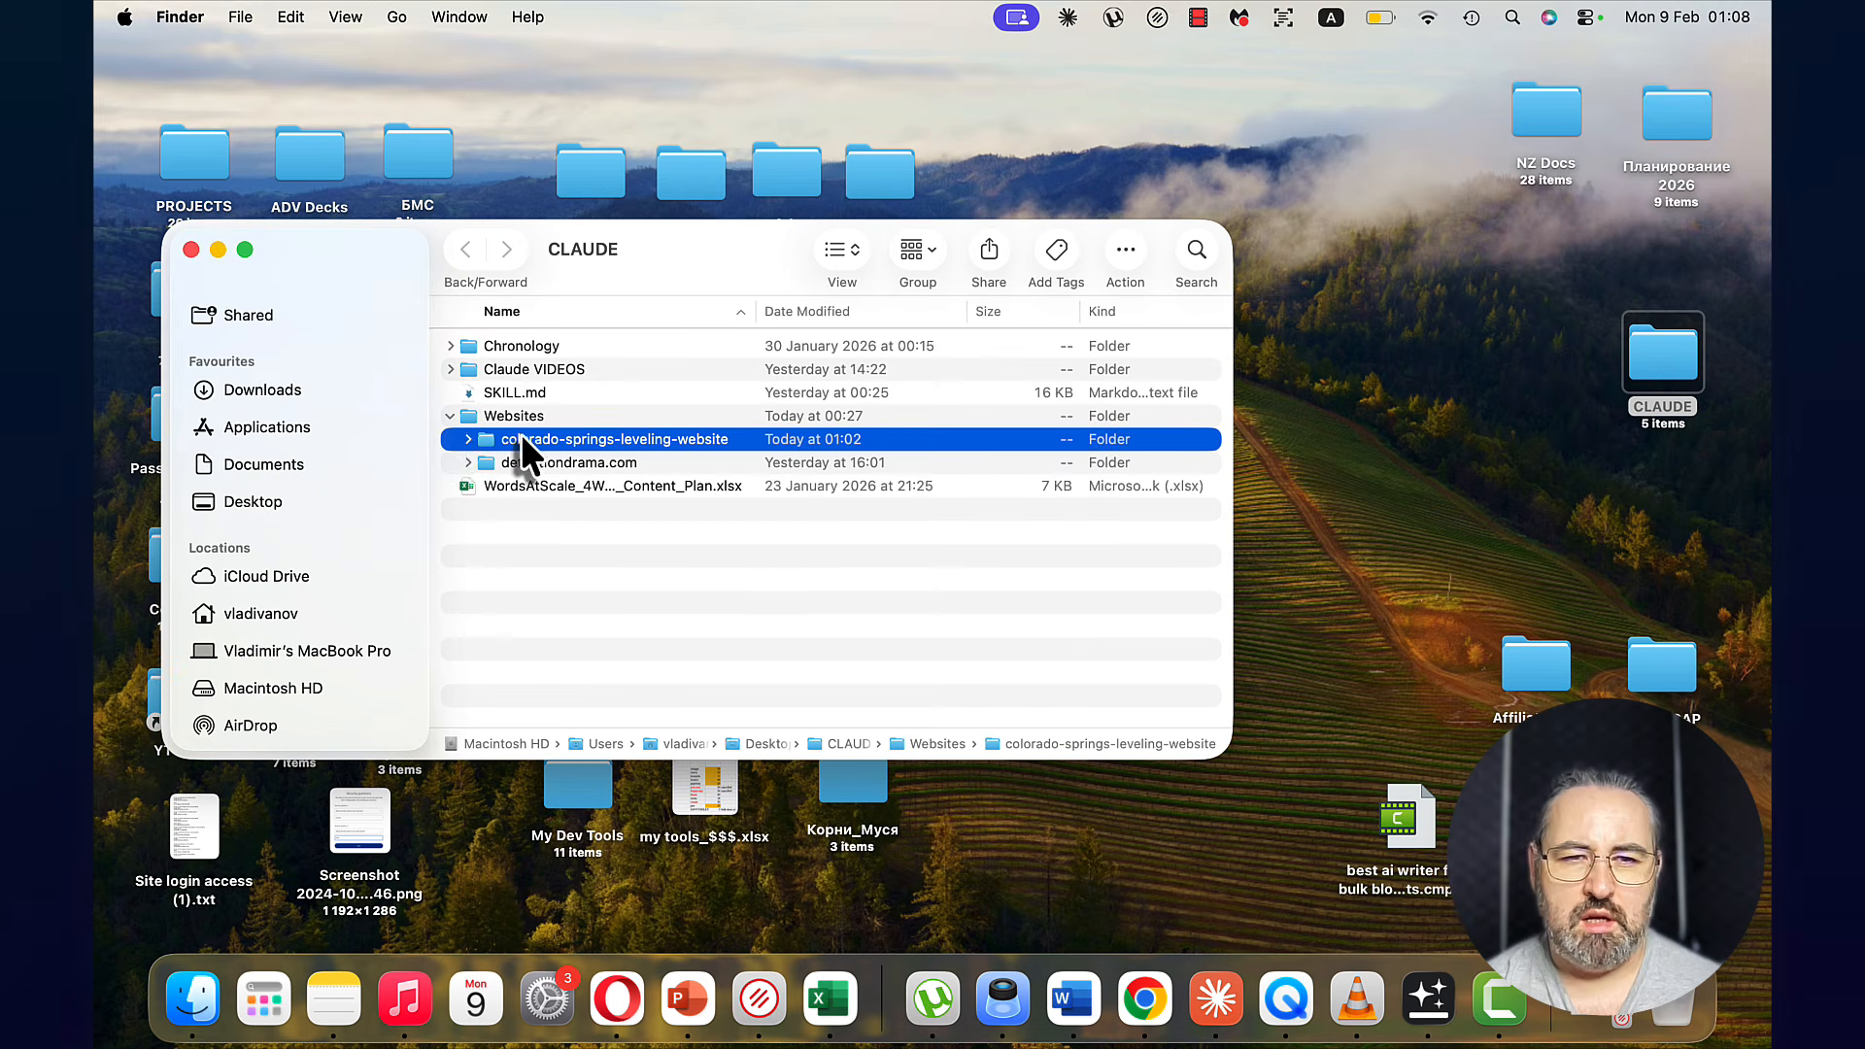
pyautogui.click(467, 439)
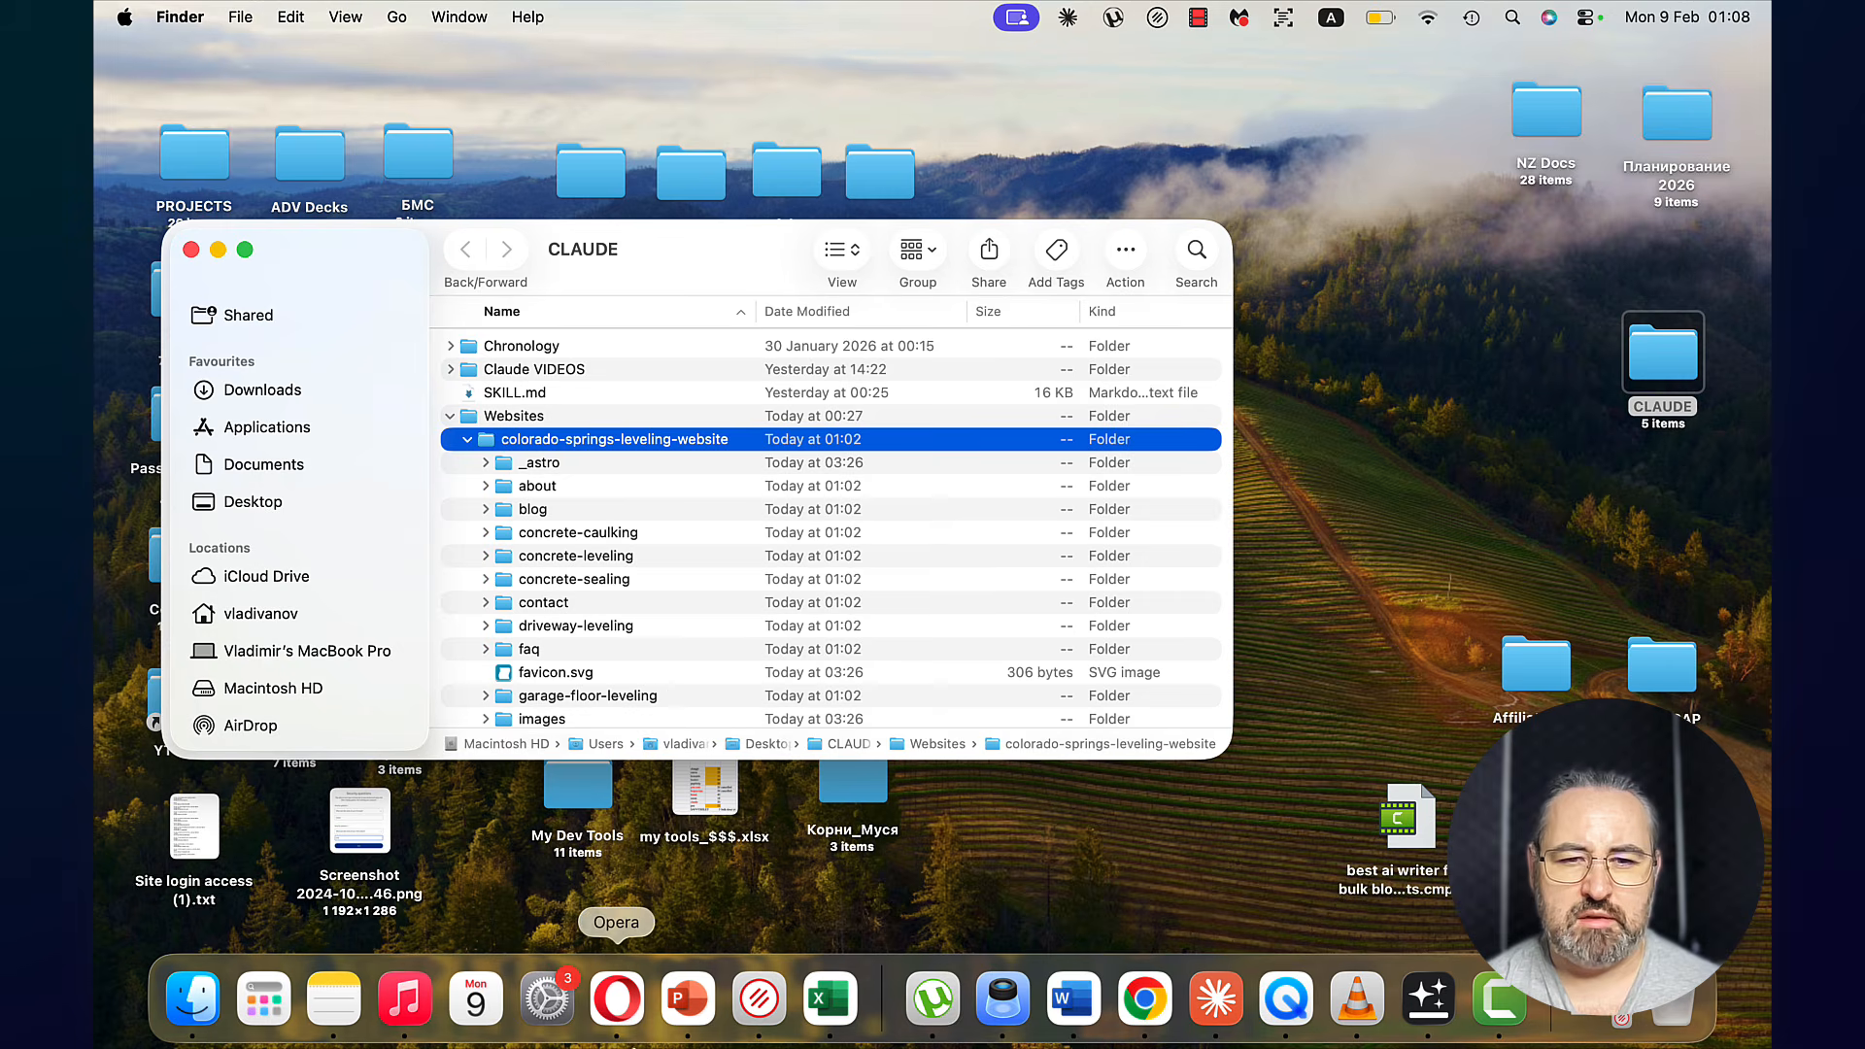
pyautogui.click(617, 999)
# In Hostinger hPanel, open concretelevelingcoloradosprings.com's file manager and go into public_html
pyautogui.press('cmd+t')
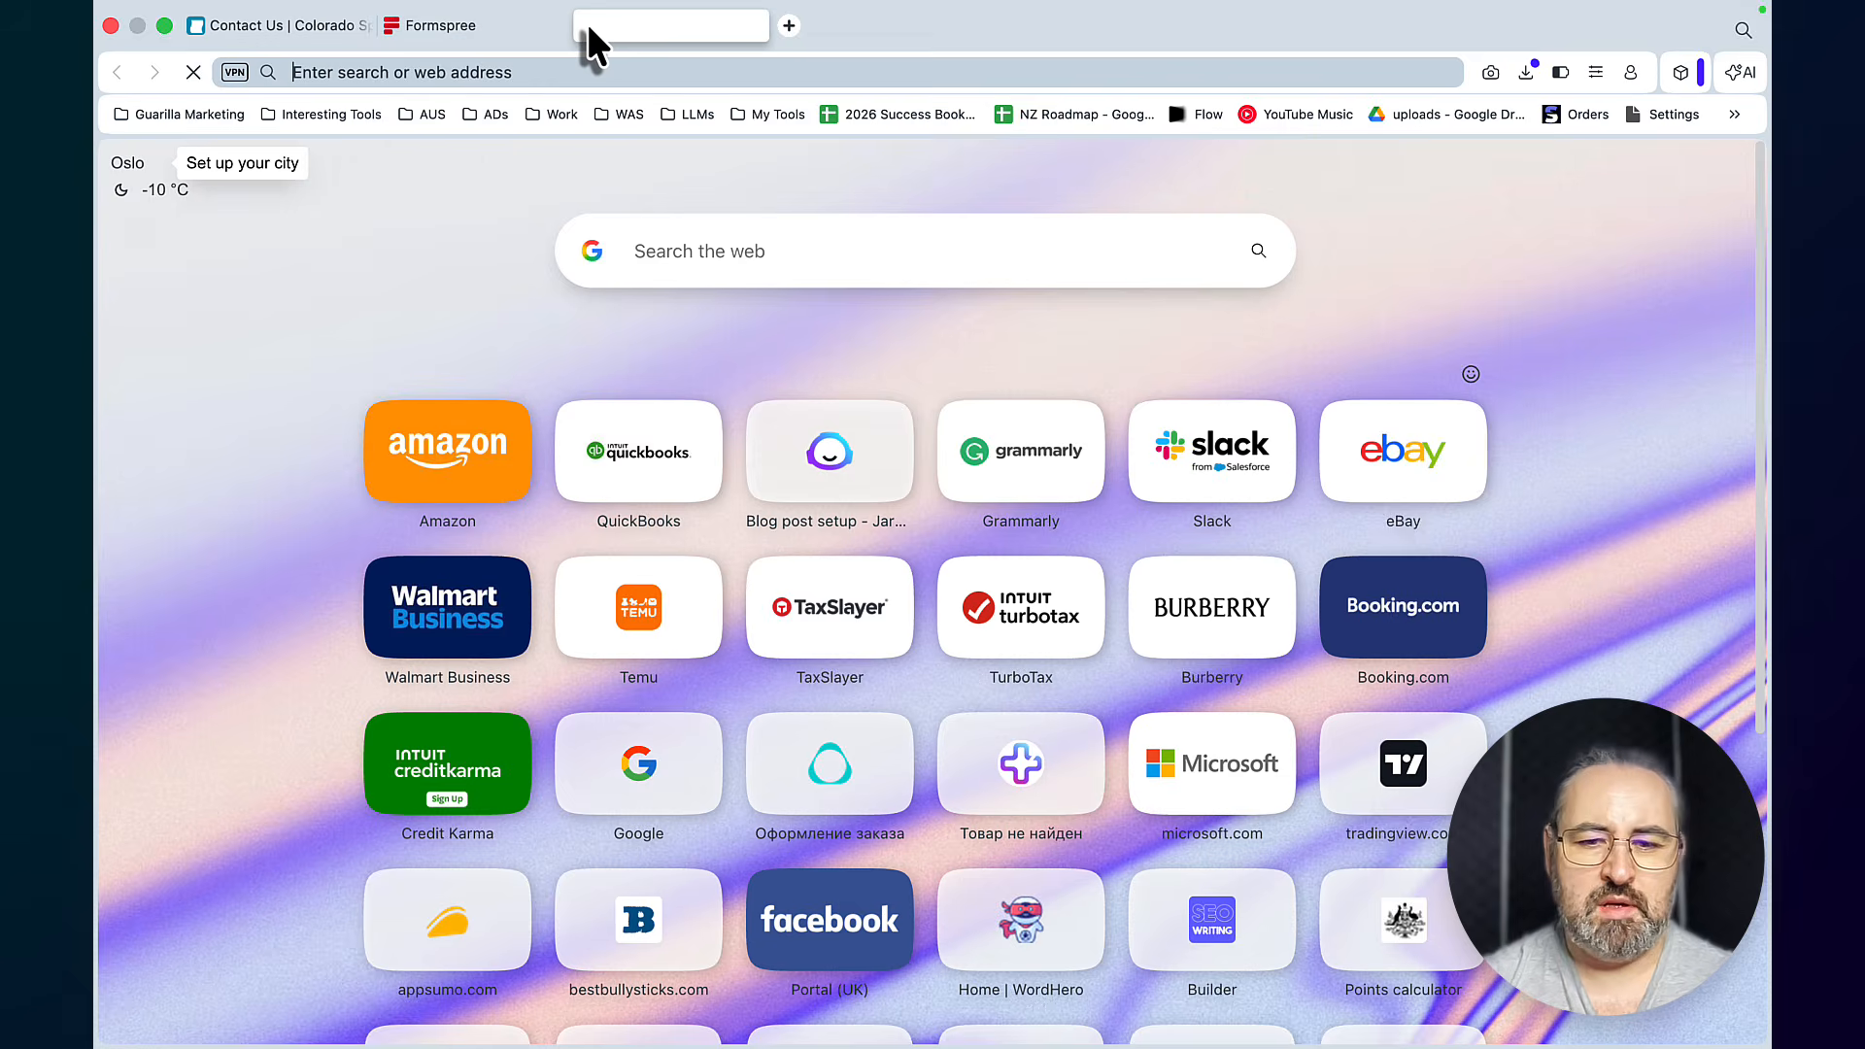
pyautogui.write('ho')
pyautogui.press('Return')
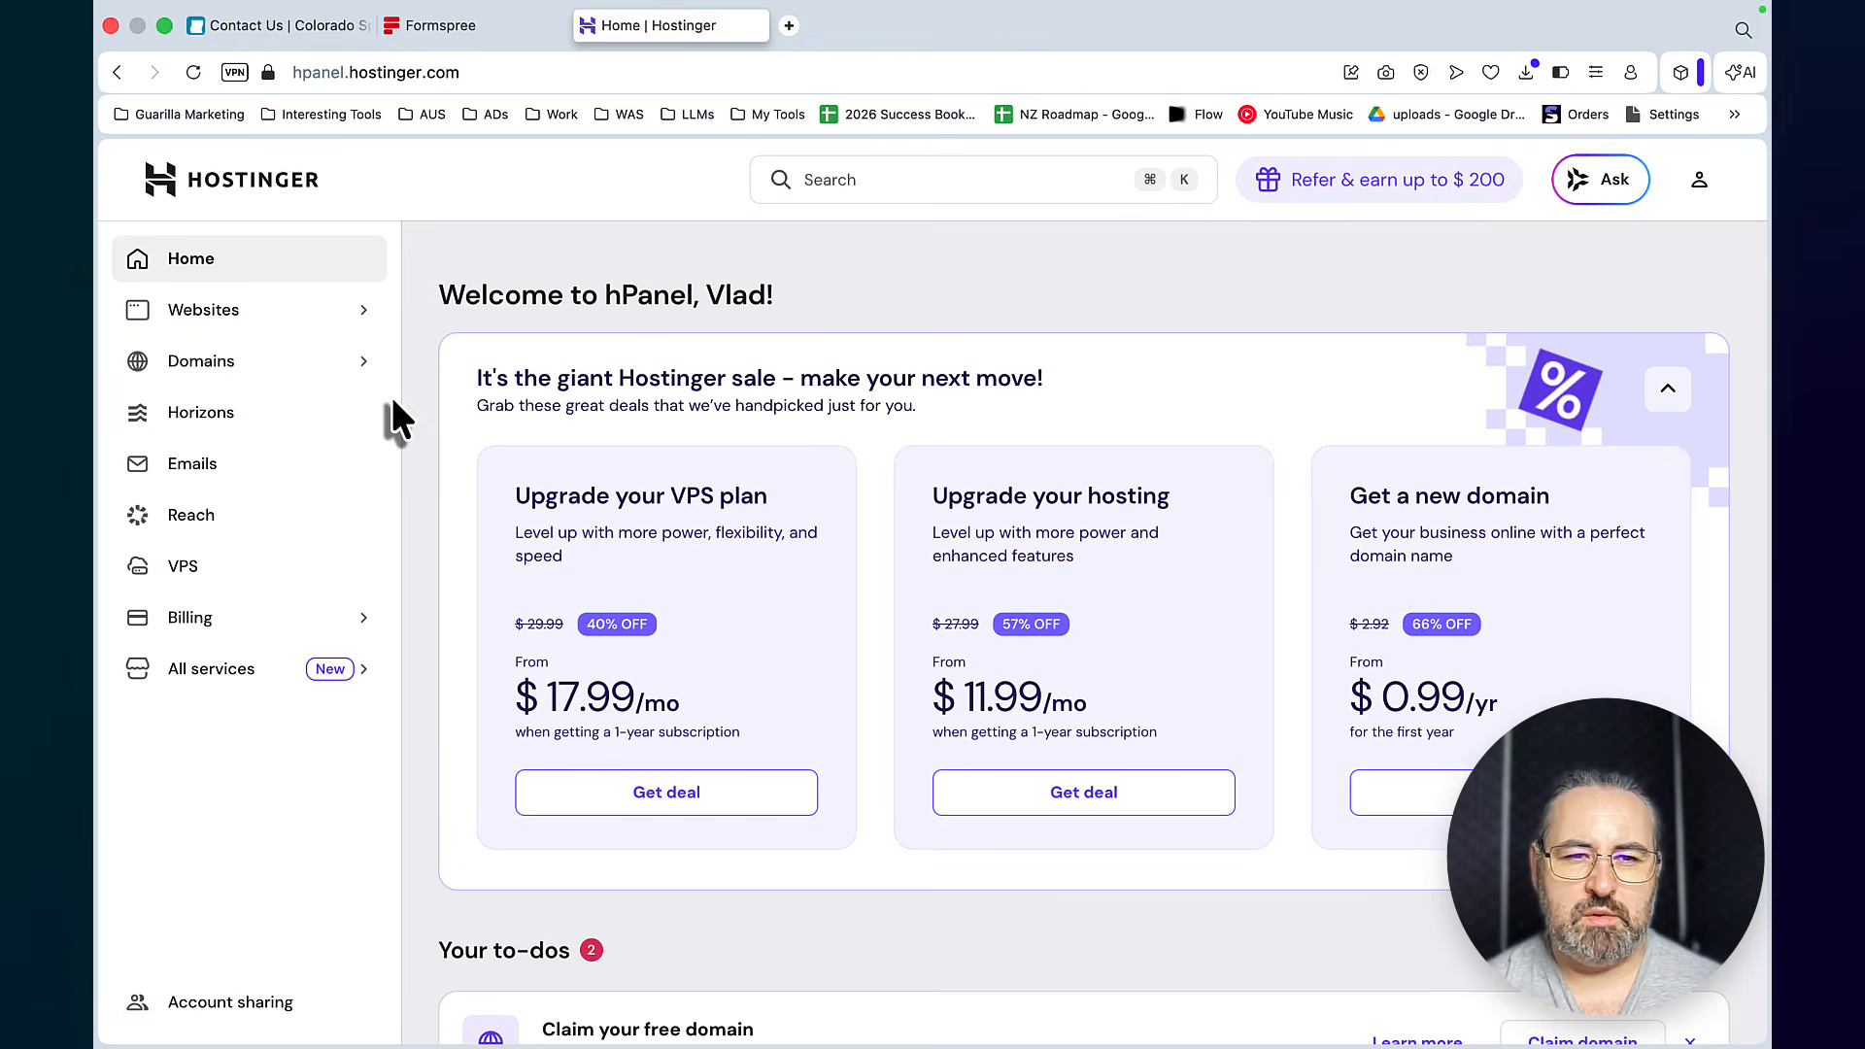
pyautogui.click(275, 320)
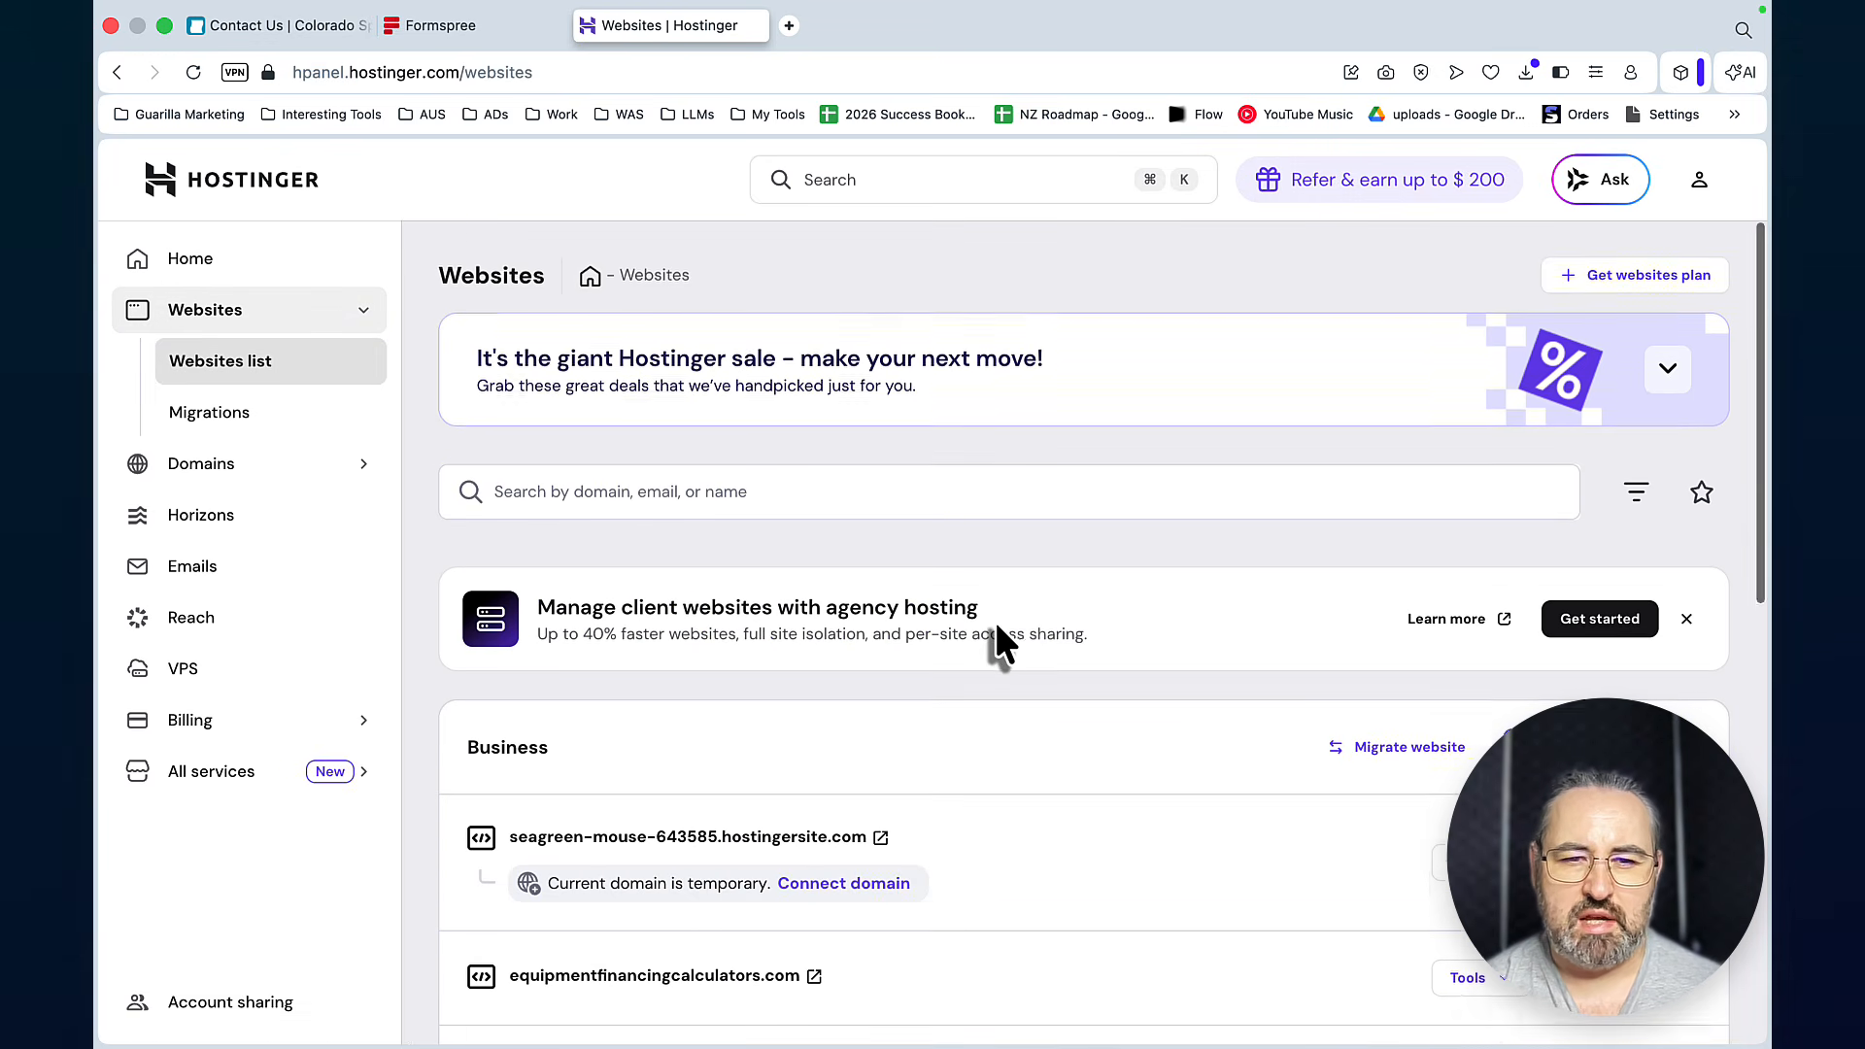
pyautogui.scroll(-2, 996, 641)
pyautogui.scroll(-2, 996, 629)
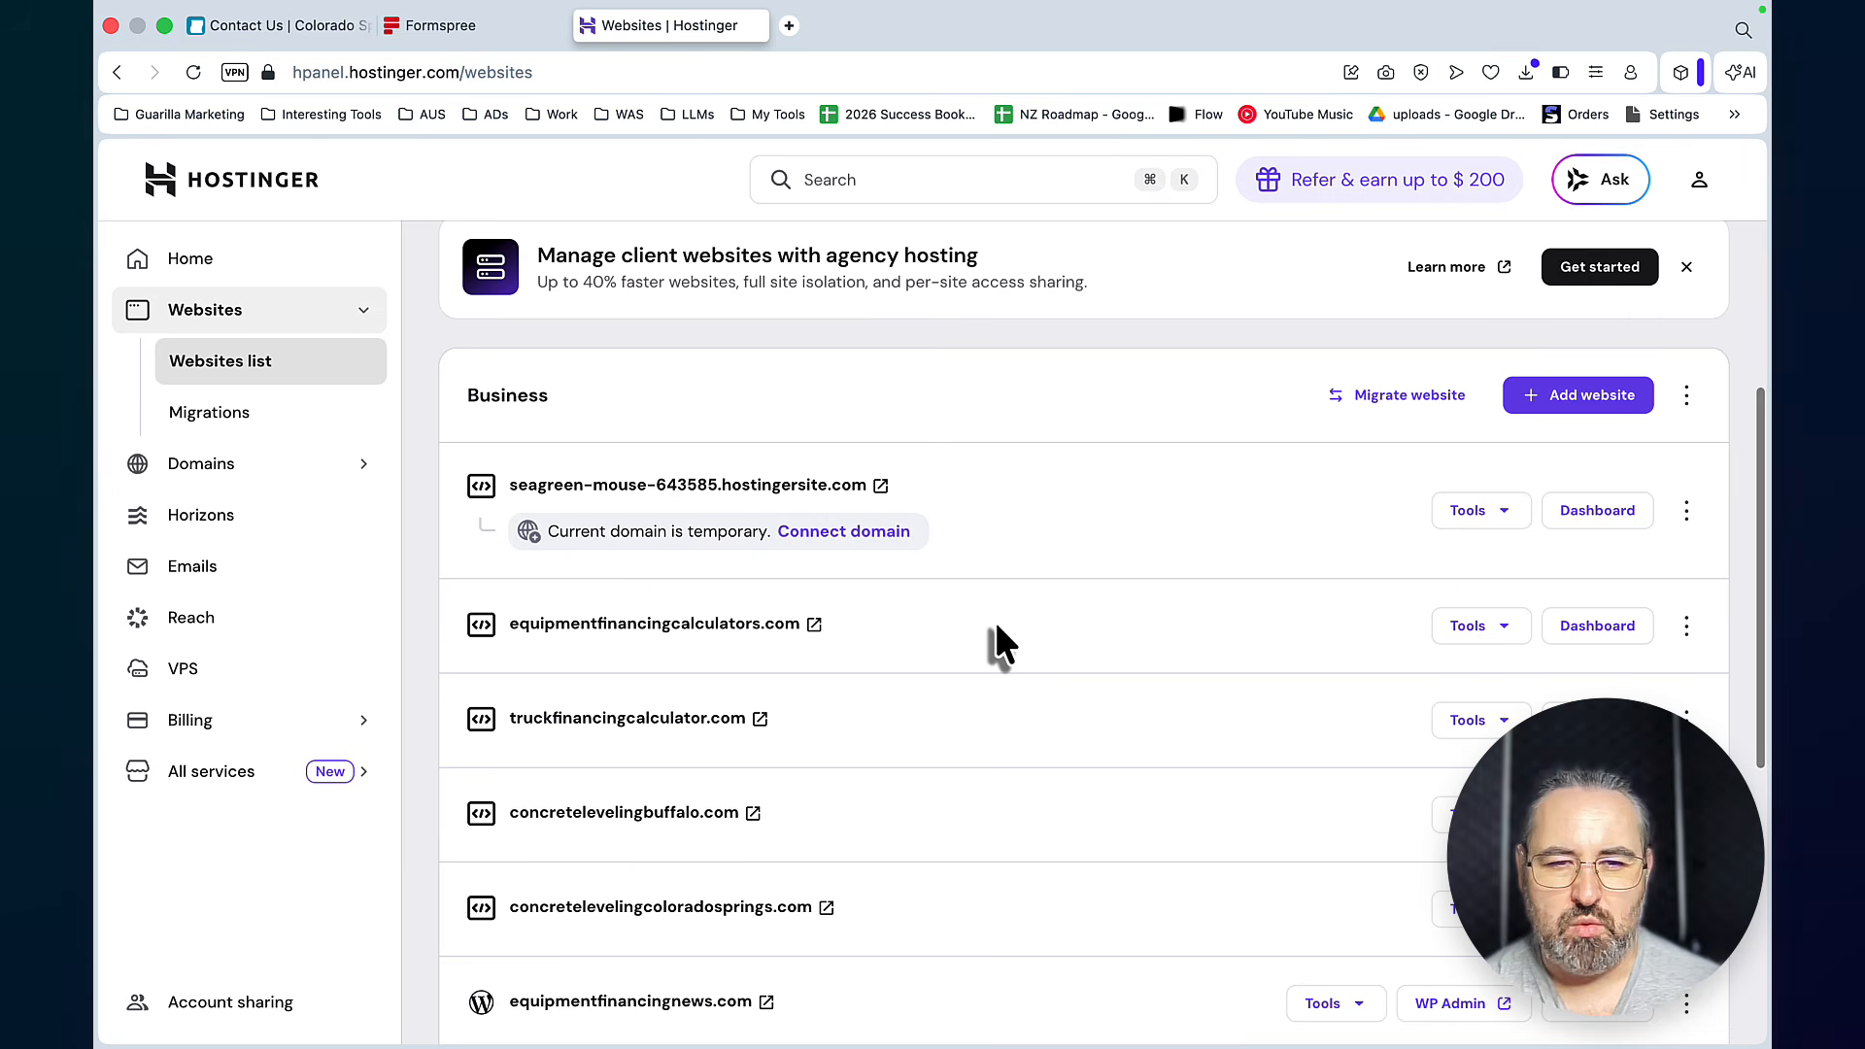
pyautogui.scroll(-1, 1000, 643)
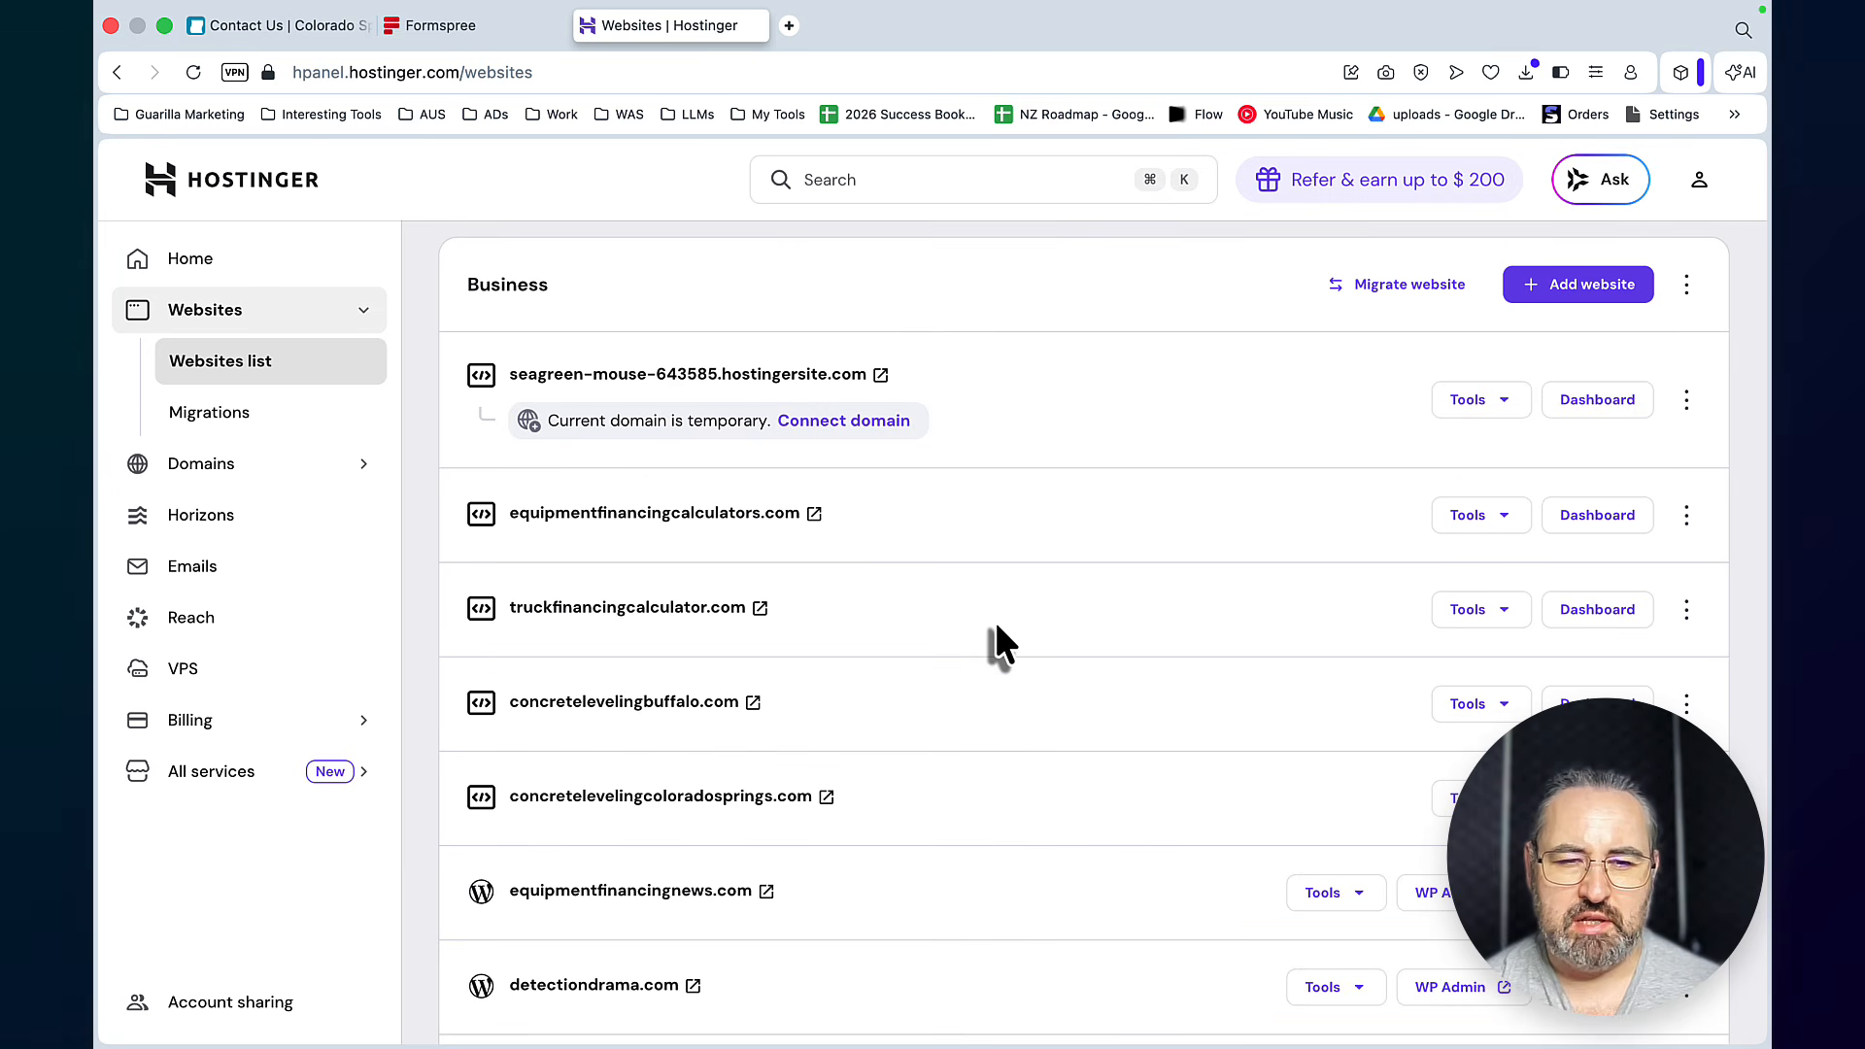
pyautogui.scroll(-1, 999, 646)
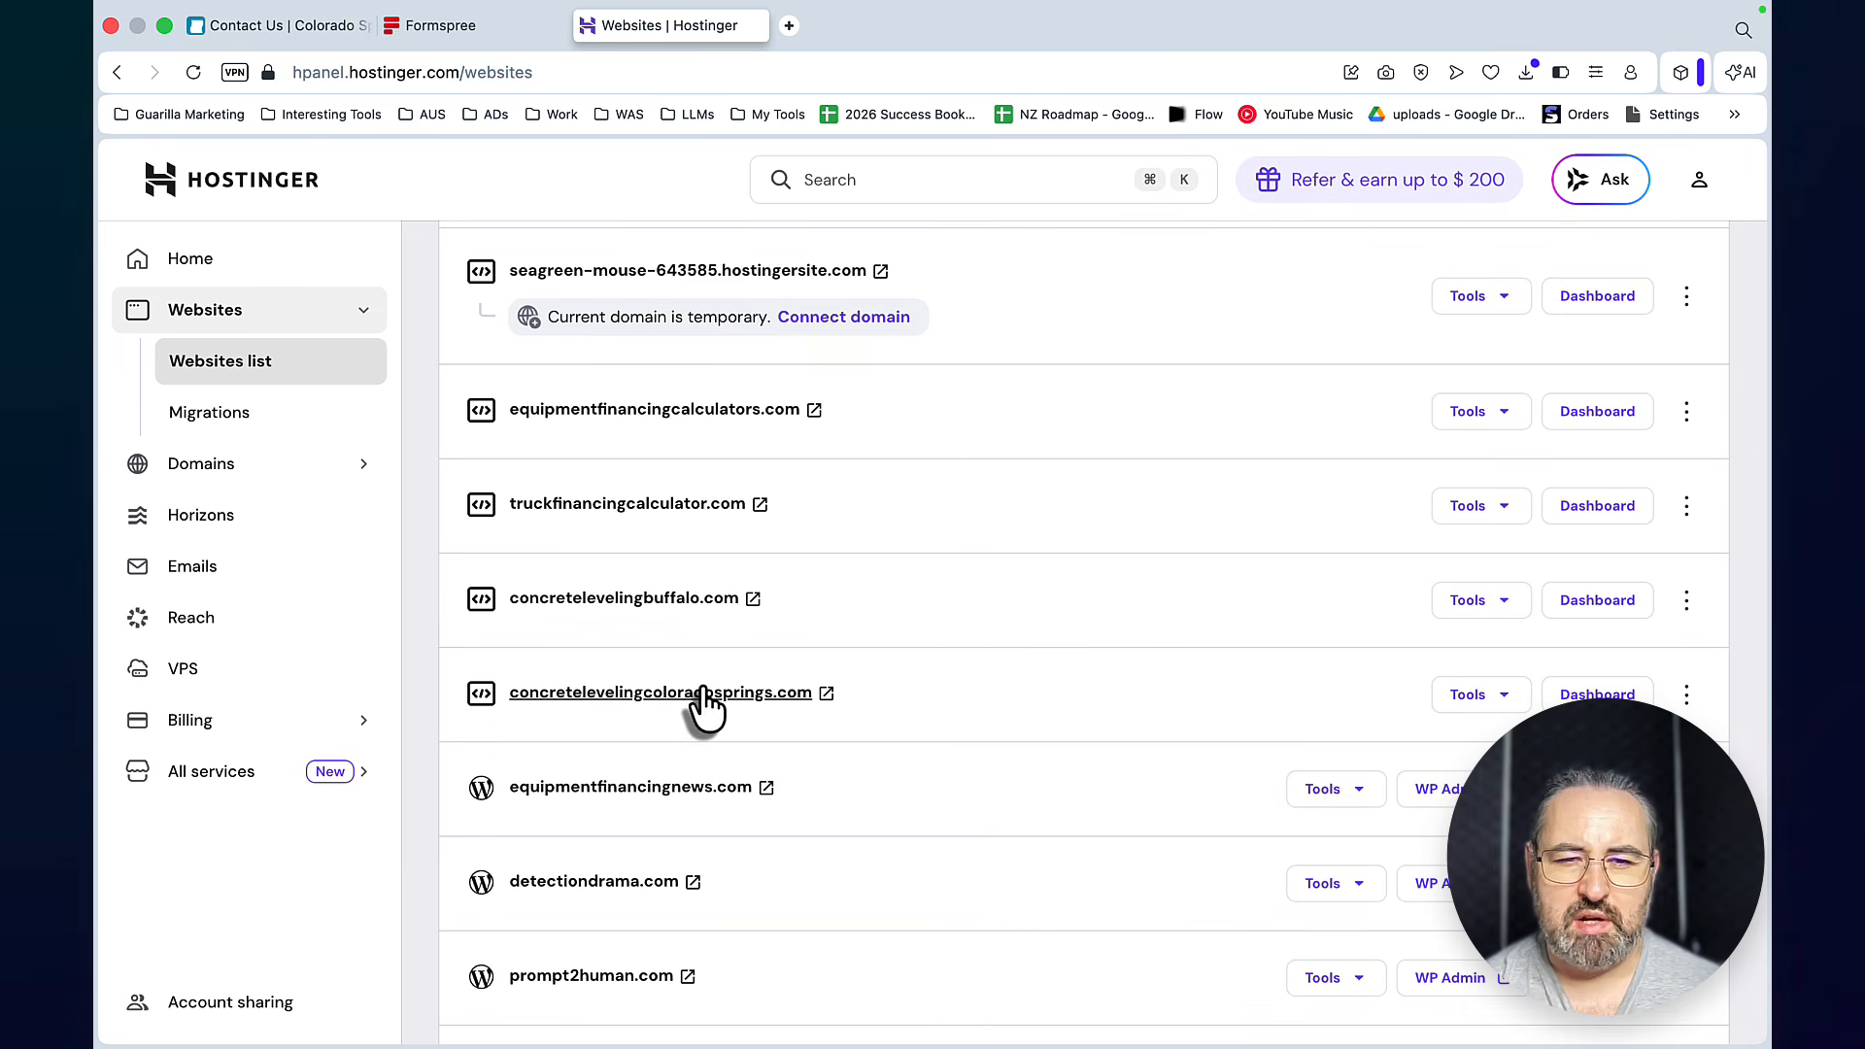
pyautogui.click(1605, 696)
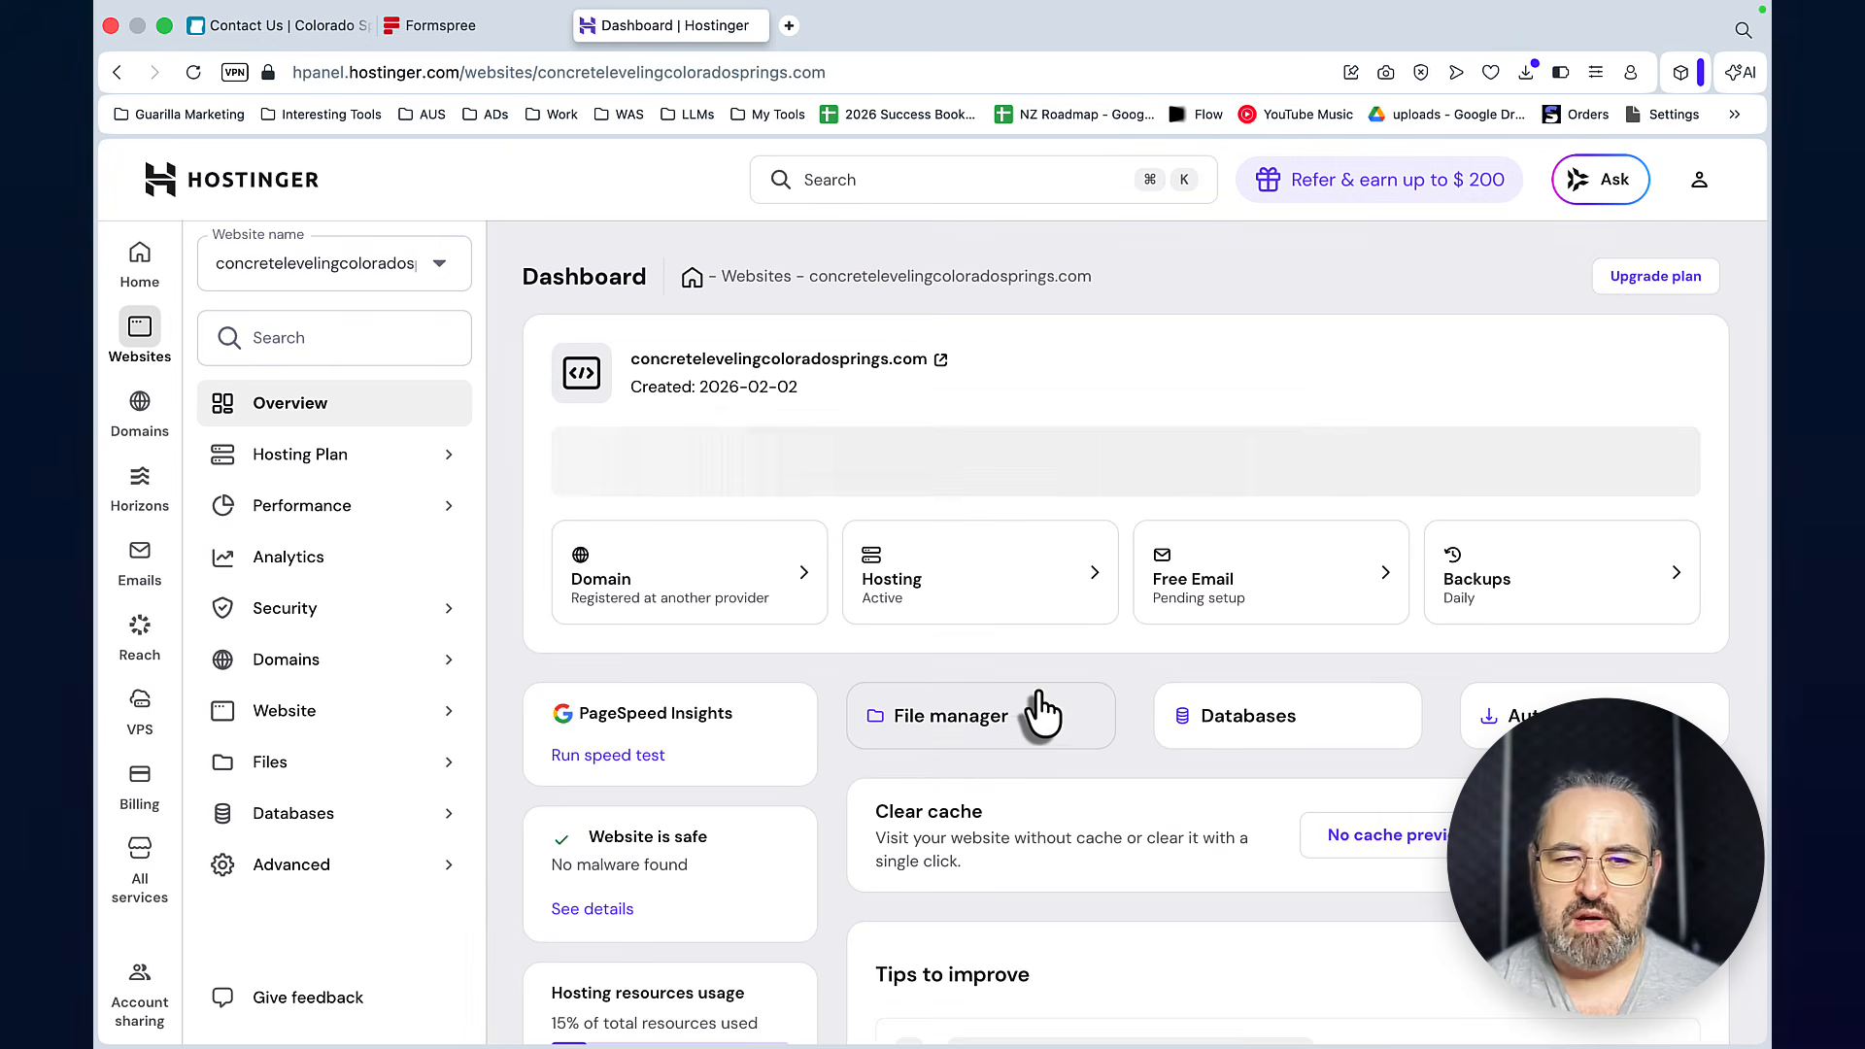
pyautogui.click(932, 741)
pyautogui.click(568, 397)
pyautogui.doubleClick(566, 383)
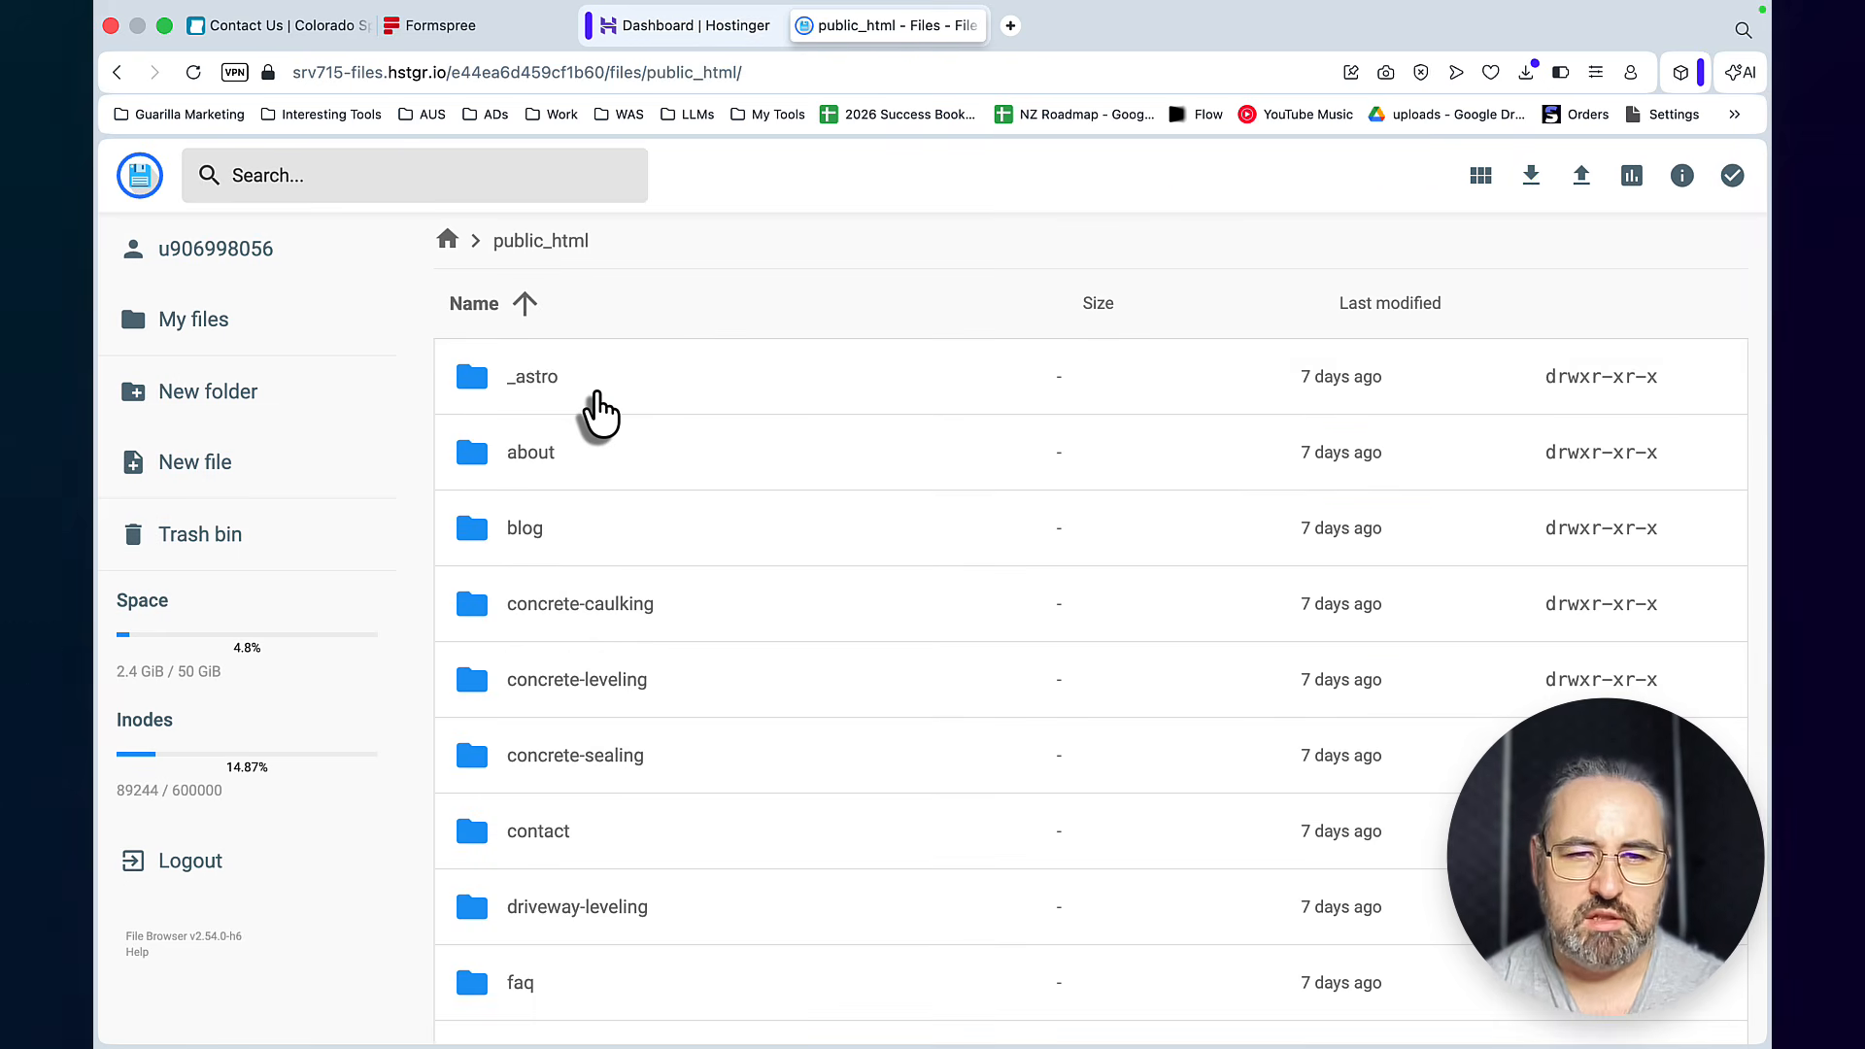
# Replace public_html's old contents with all 23 local site items, _astro through tools, then close the tab
pyautogui.click(595, 394)
pyautogui.scroll(-1, 652, 471)
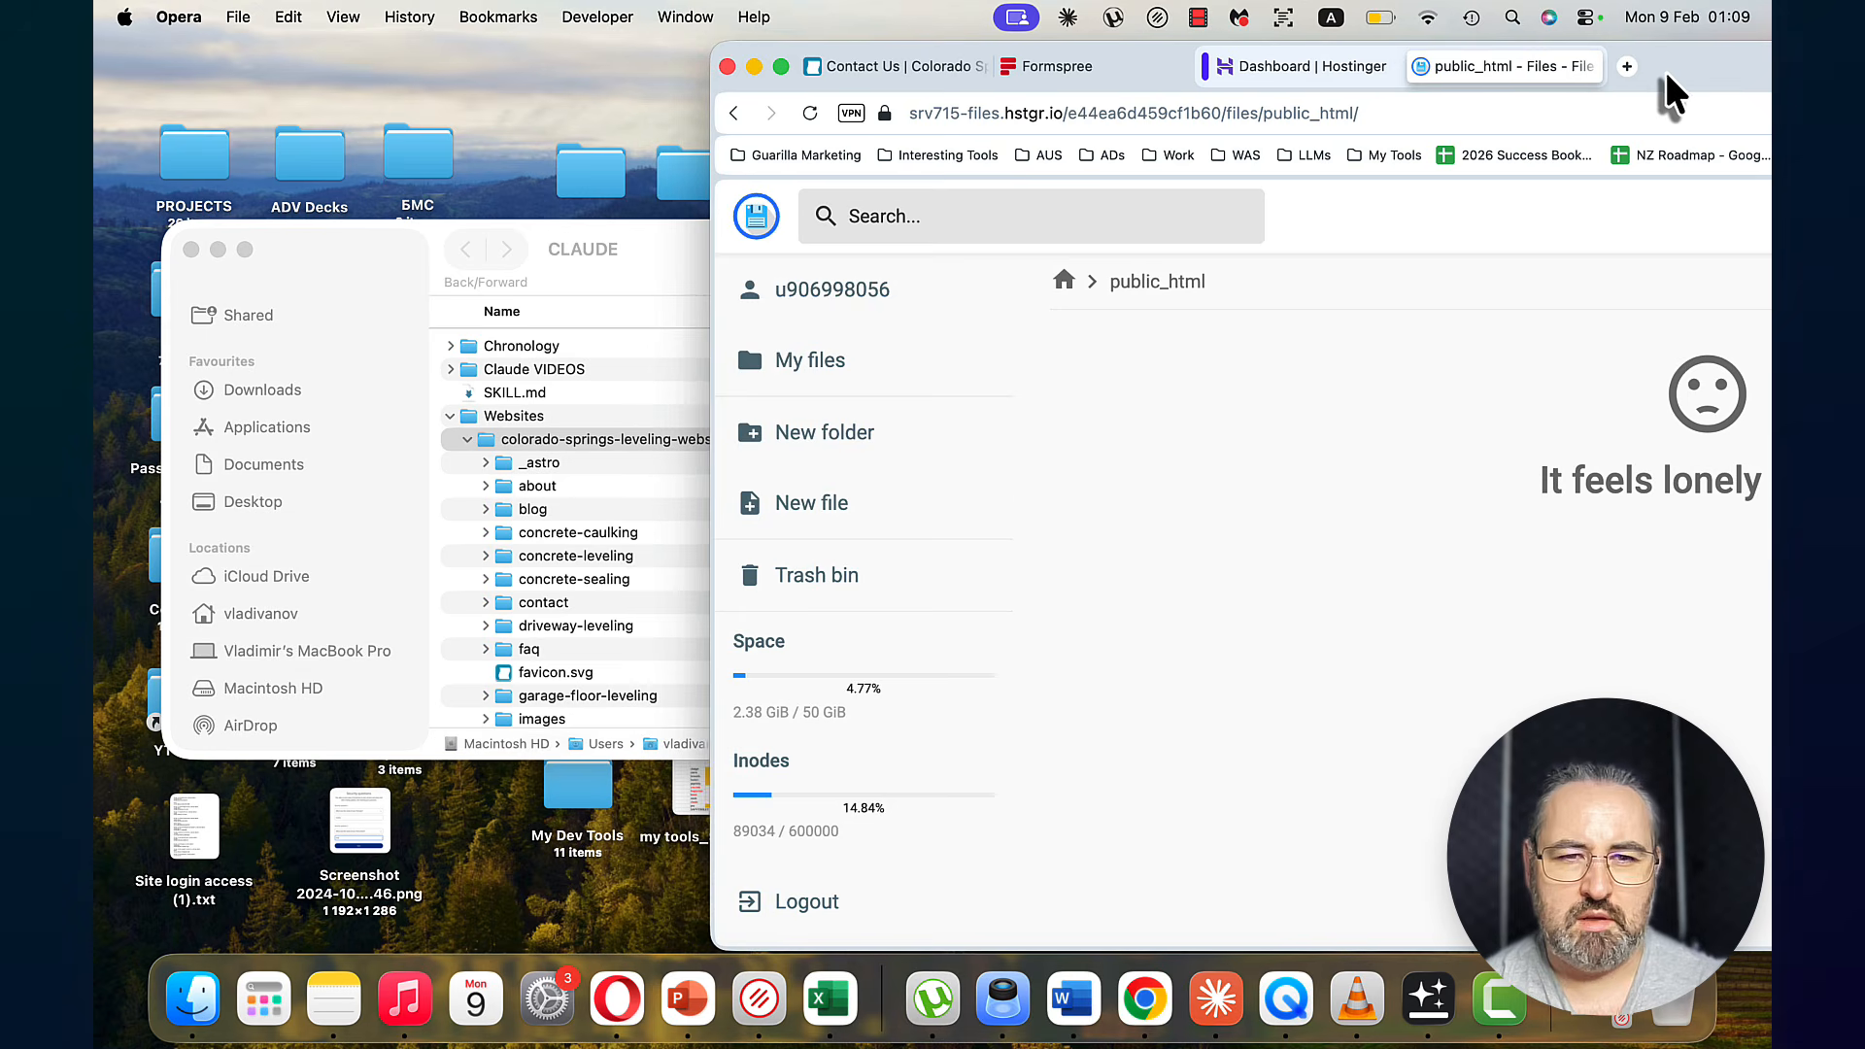
pyautogui.click(525, 464)
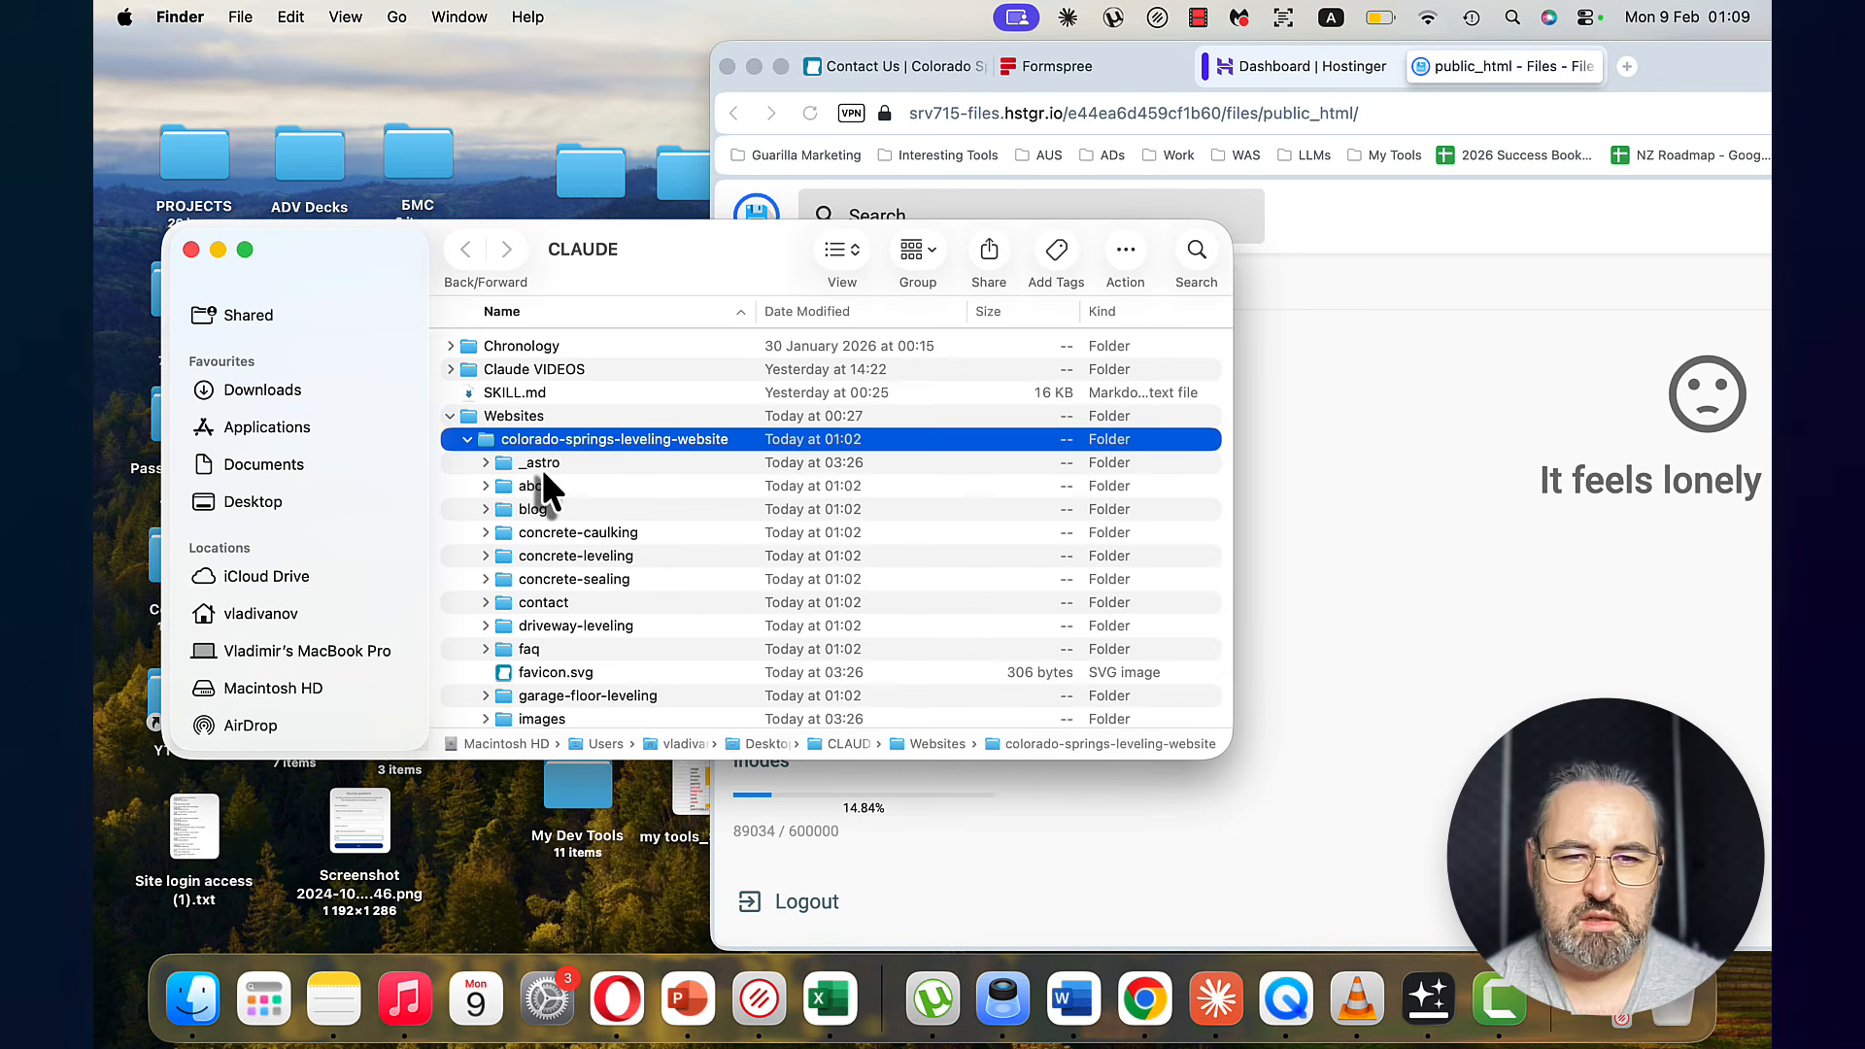
pyautogui.click(542, 466)
pyautogui.scroll(-3, 589, 503)
pyautogui.scroll(-5, 589, 503)
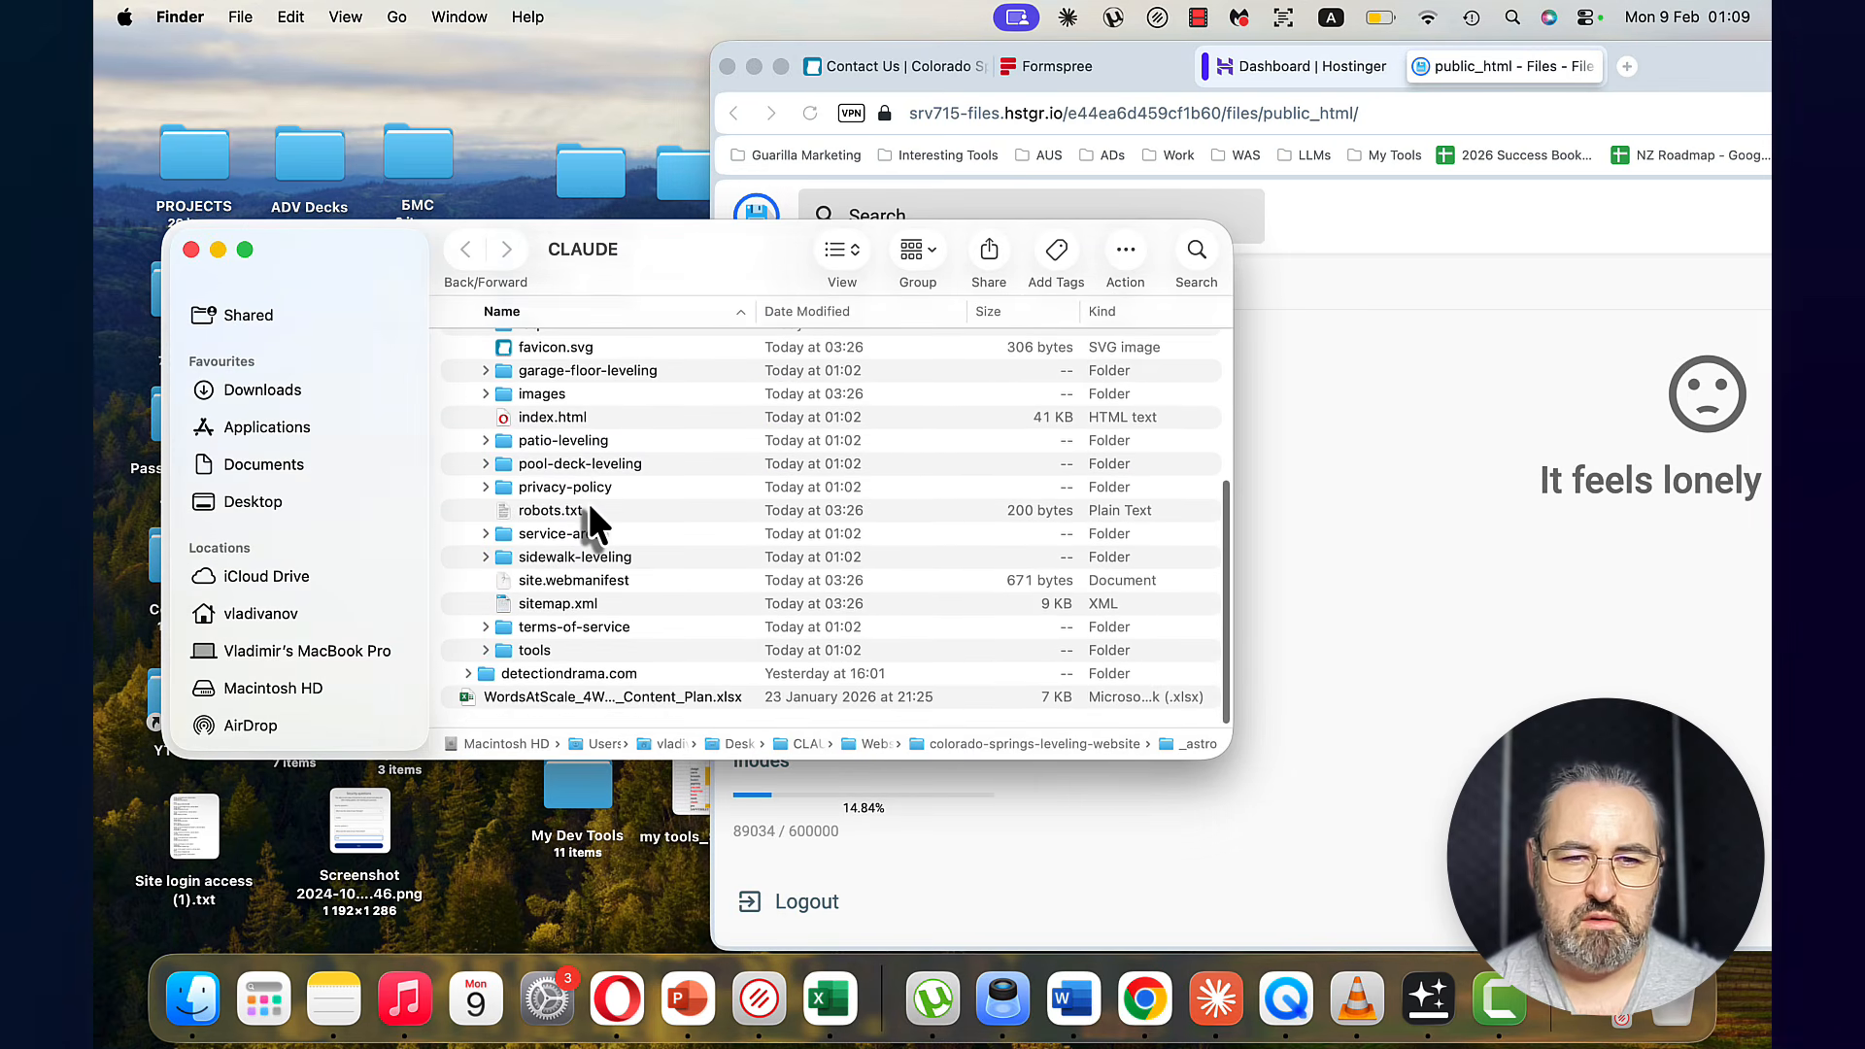
pyautogui.keyDown('shift'); pyautogui.click(544, 656); pyautogui.keyUp('shift')
pyautogui.moveTo(544, 657); pyautogui.dragTo(1426, 782)
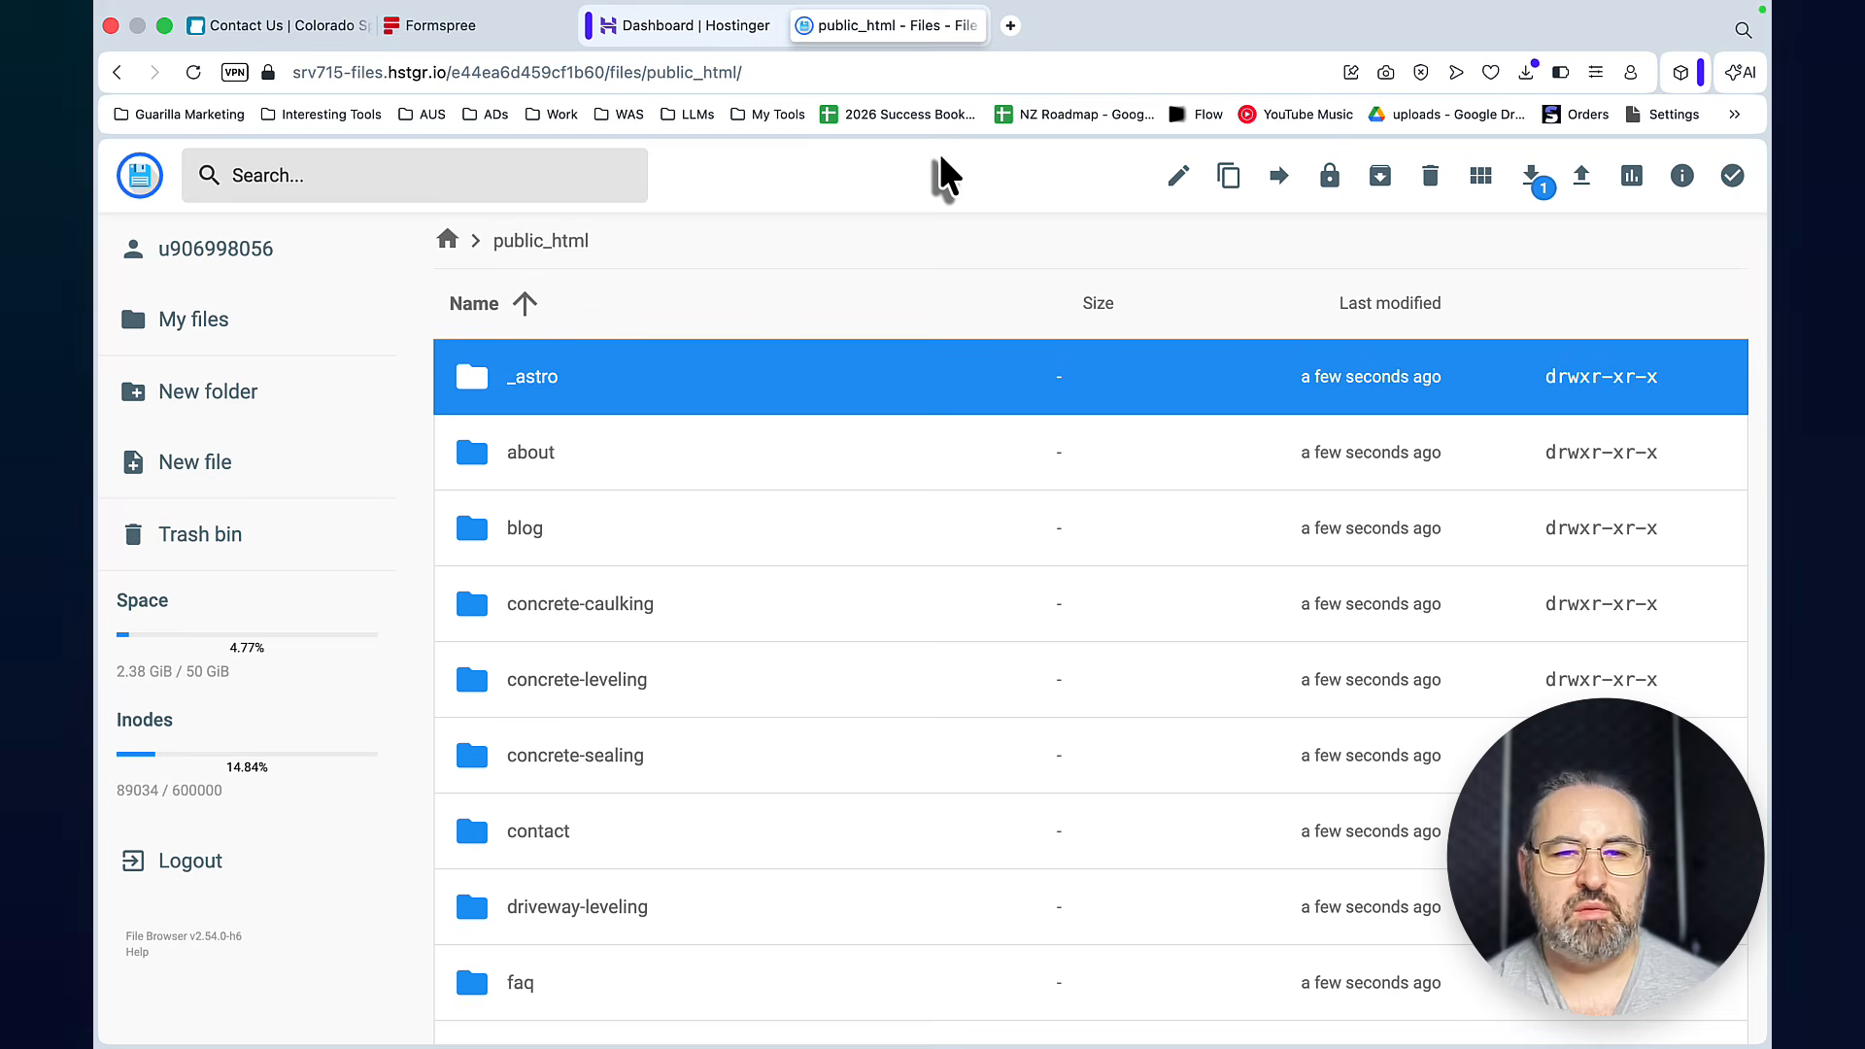
pyautogui.click(803, 27)
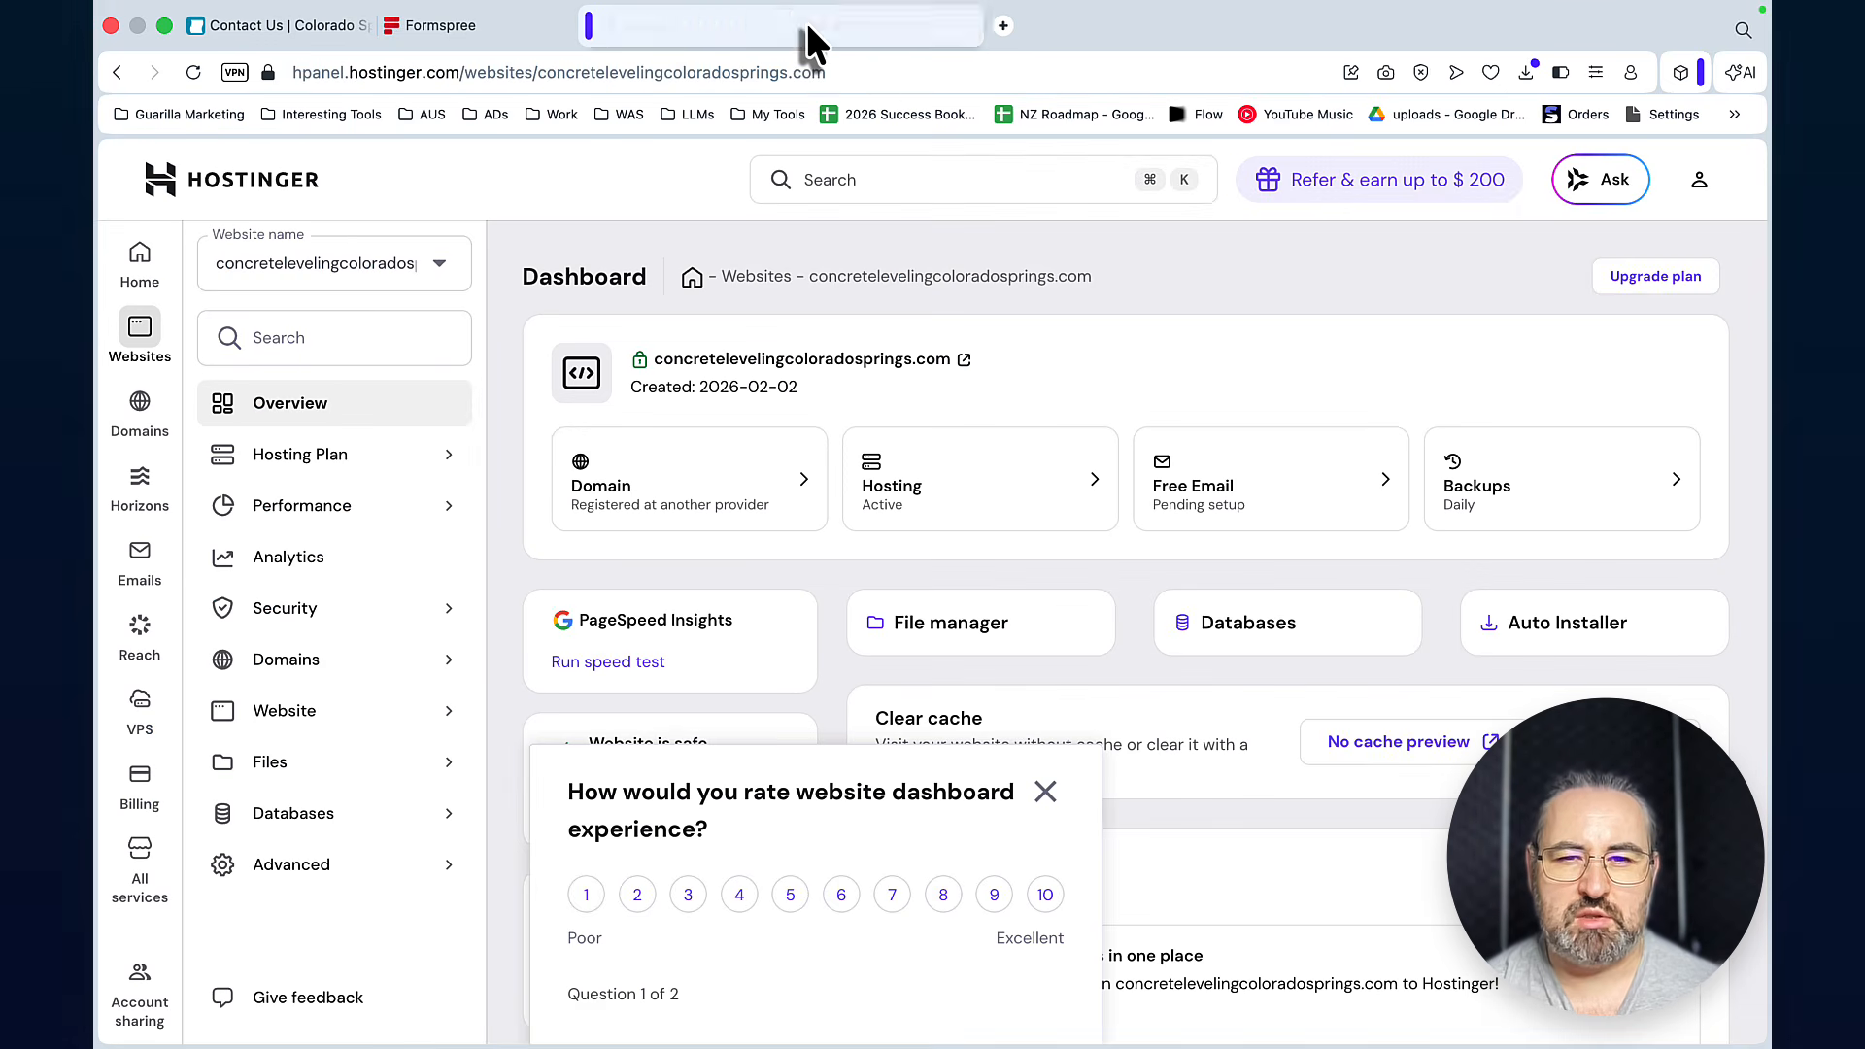
# Open the live site from the dashboard, check the footer's updated address and phone, then load the Get a Quote page
pyautogui.click(964, 359)
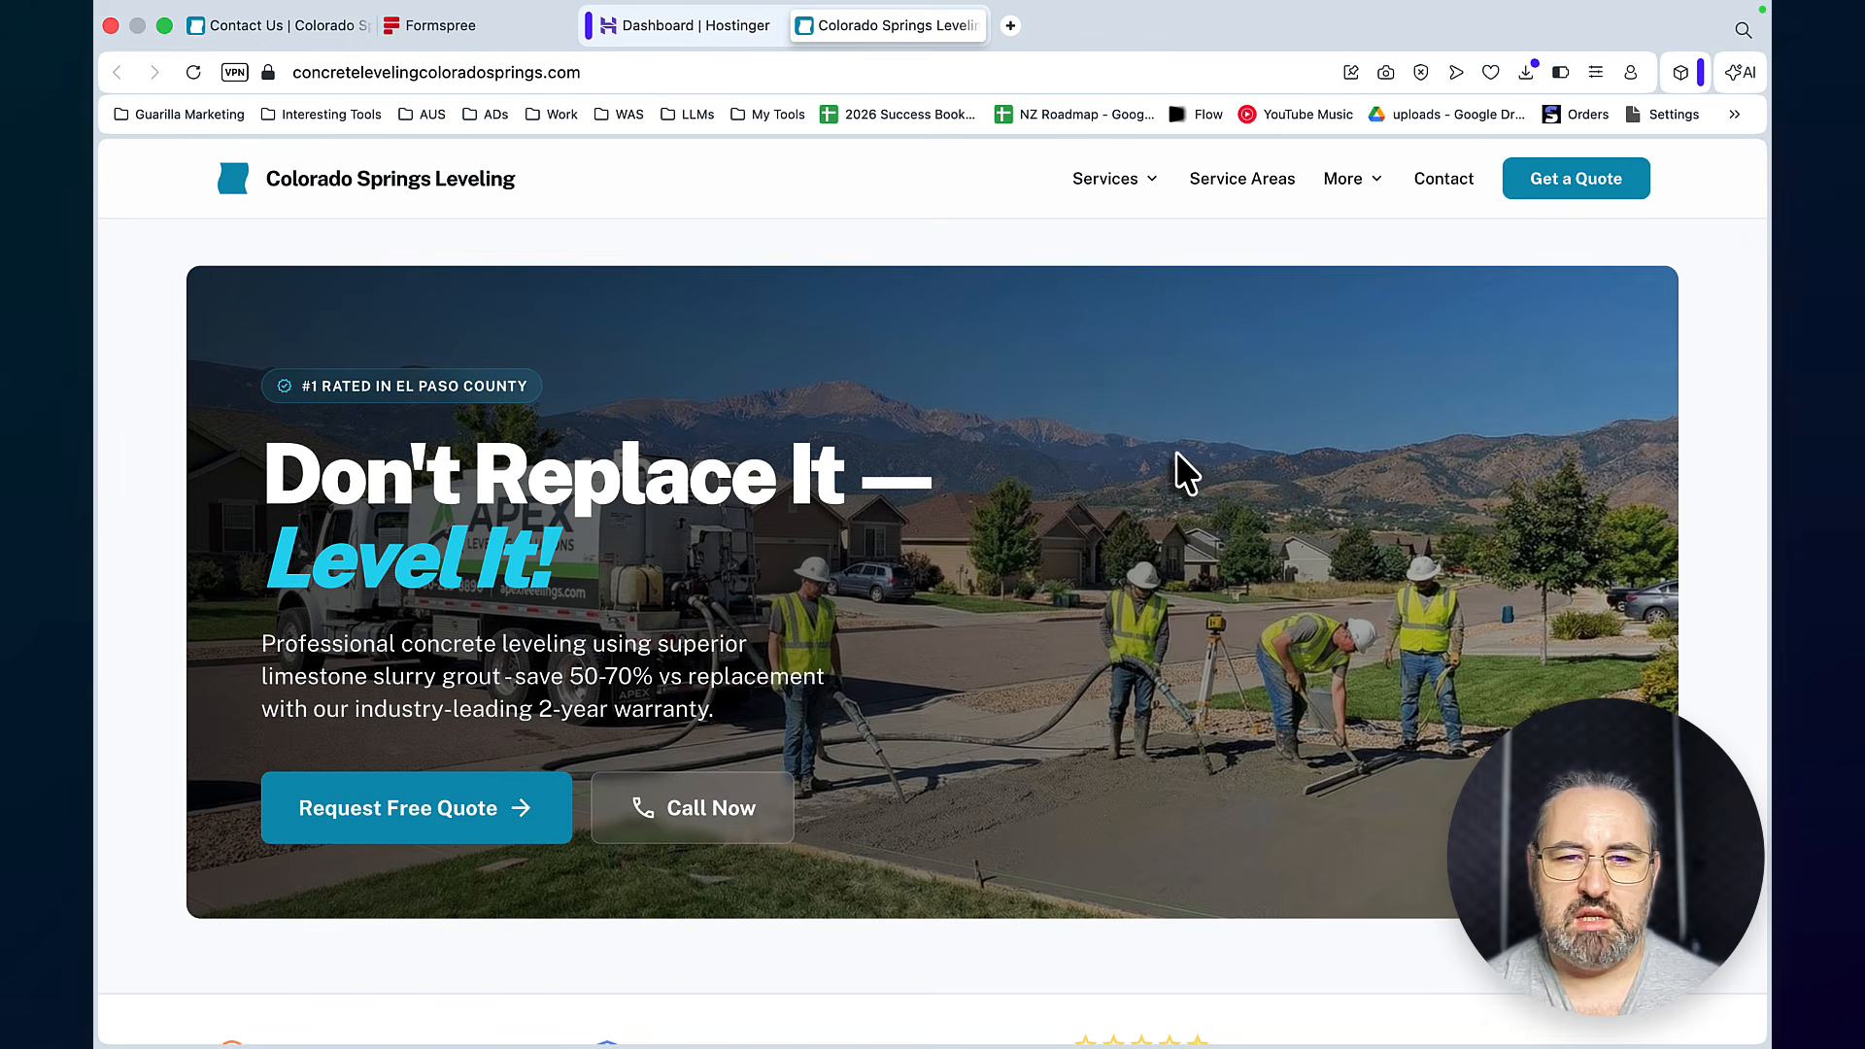
pyautogui.scroll(-20, 1162, 346)
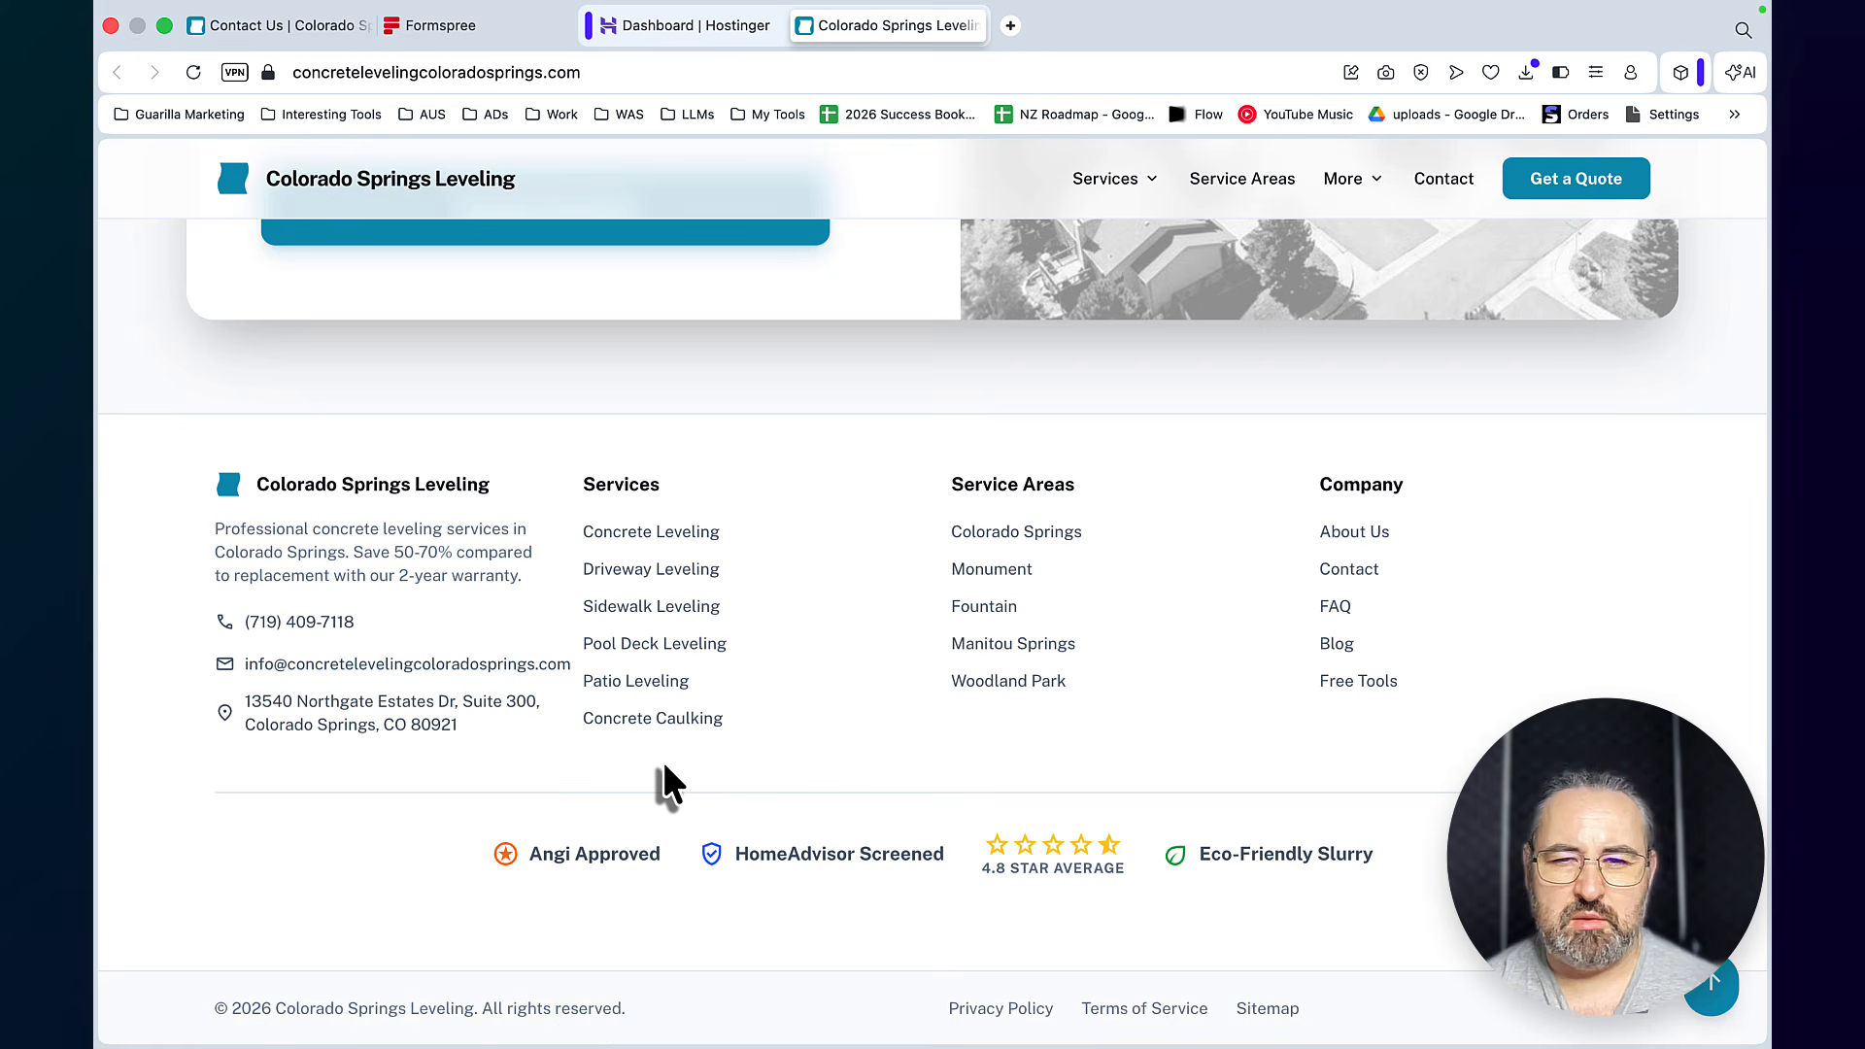
pyautogui.scroll(20, 616, 783)
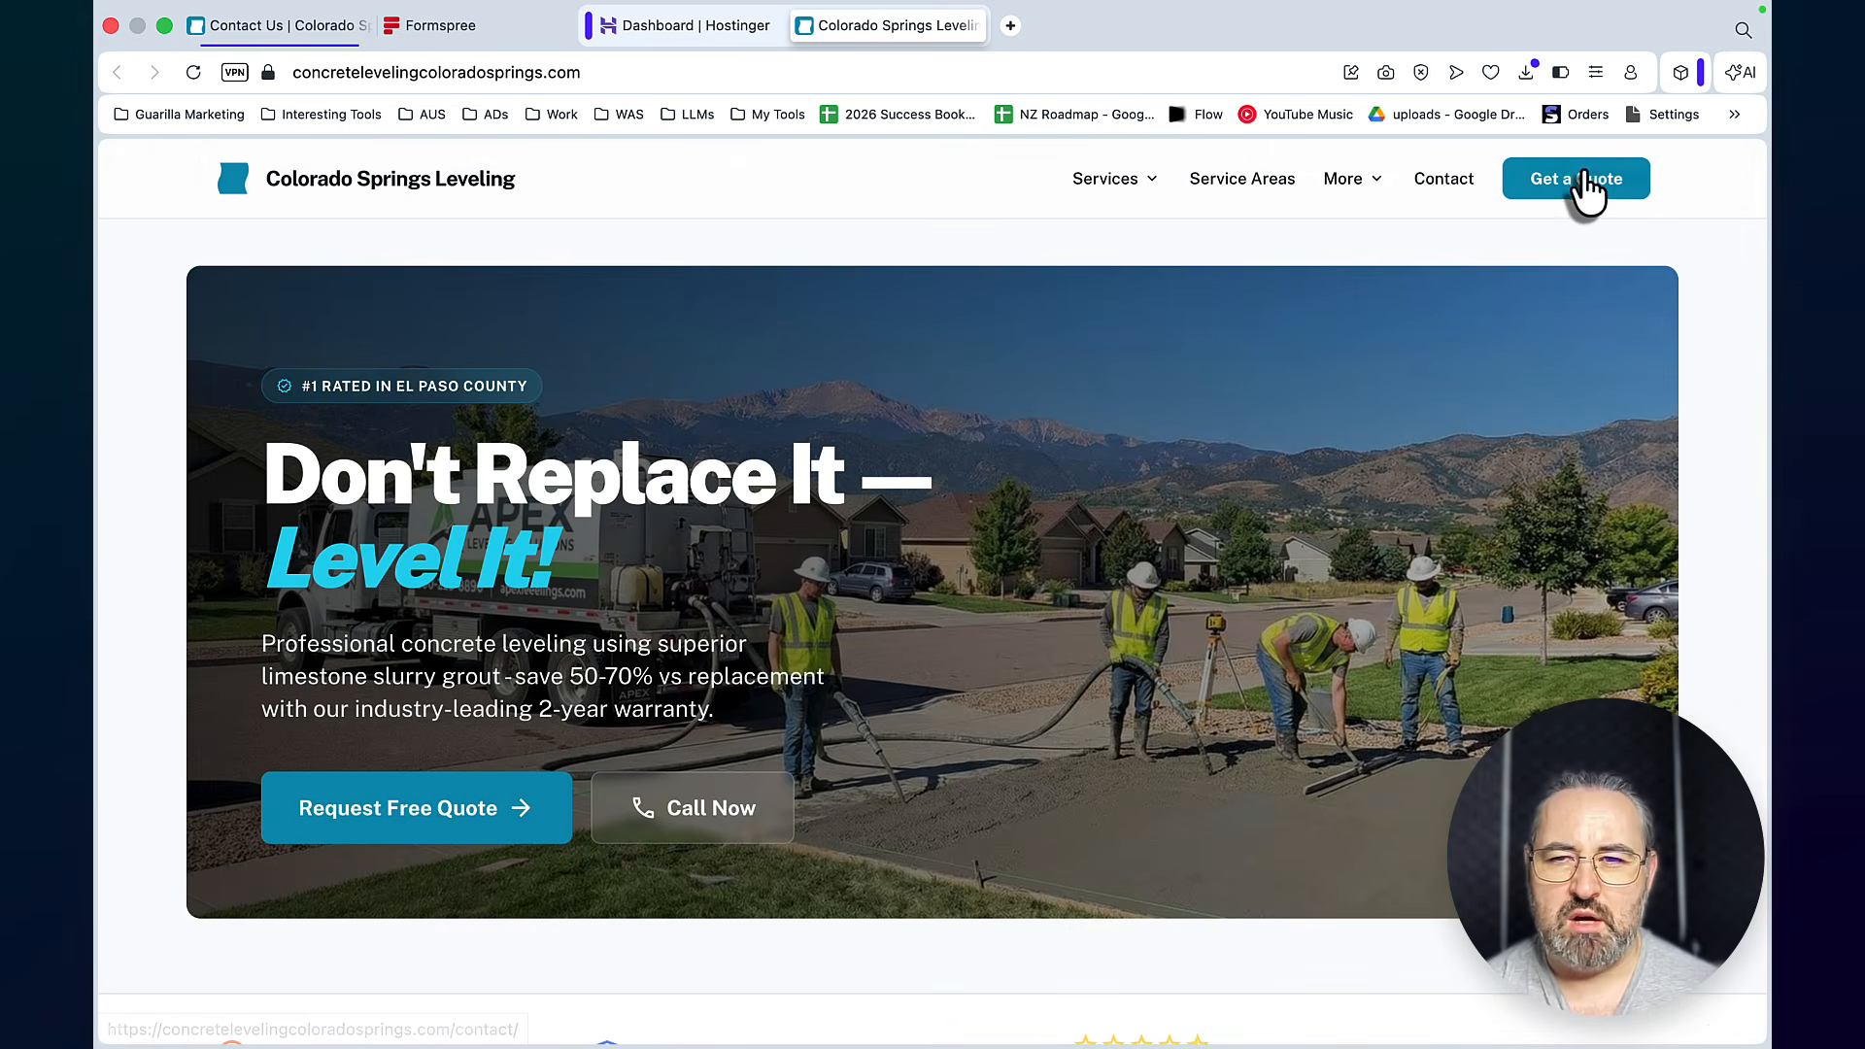
pyautogui.click(1563, 186)
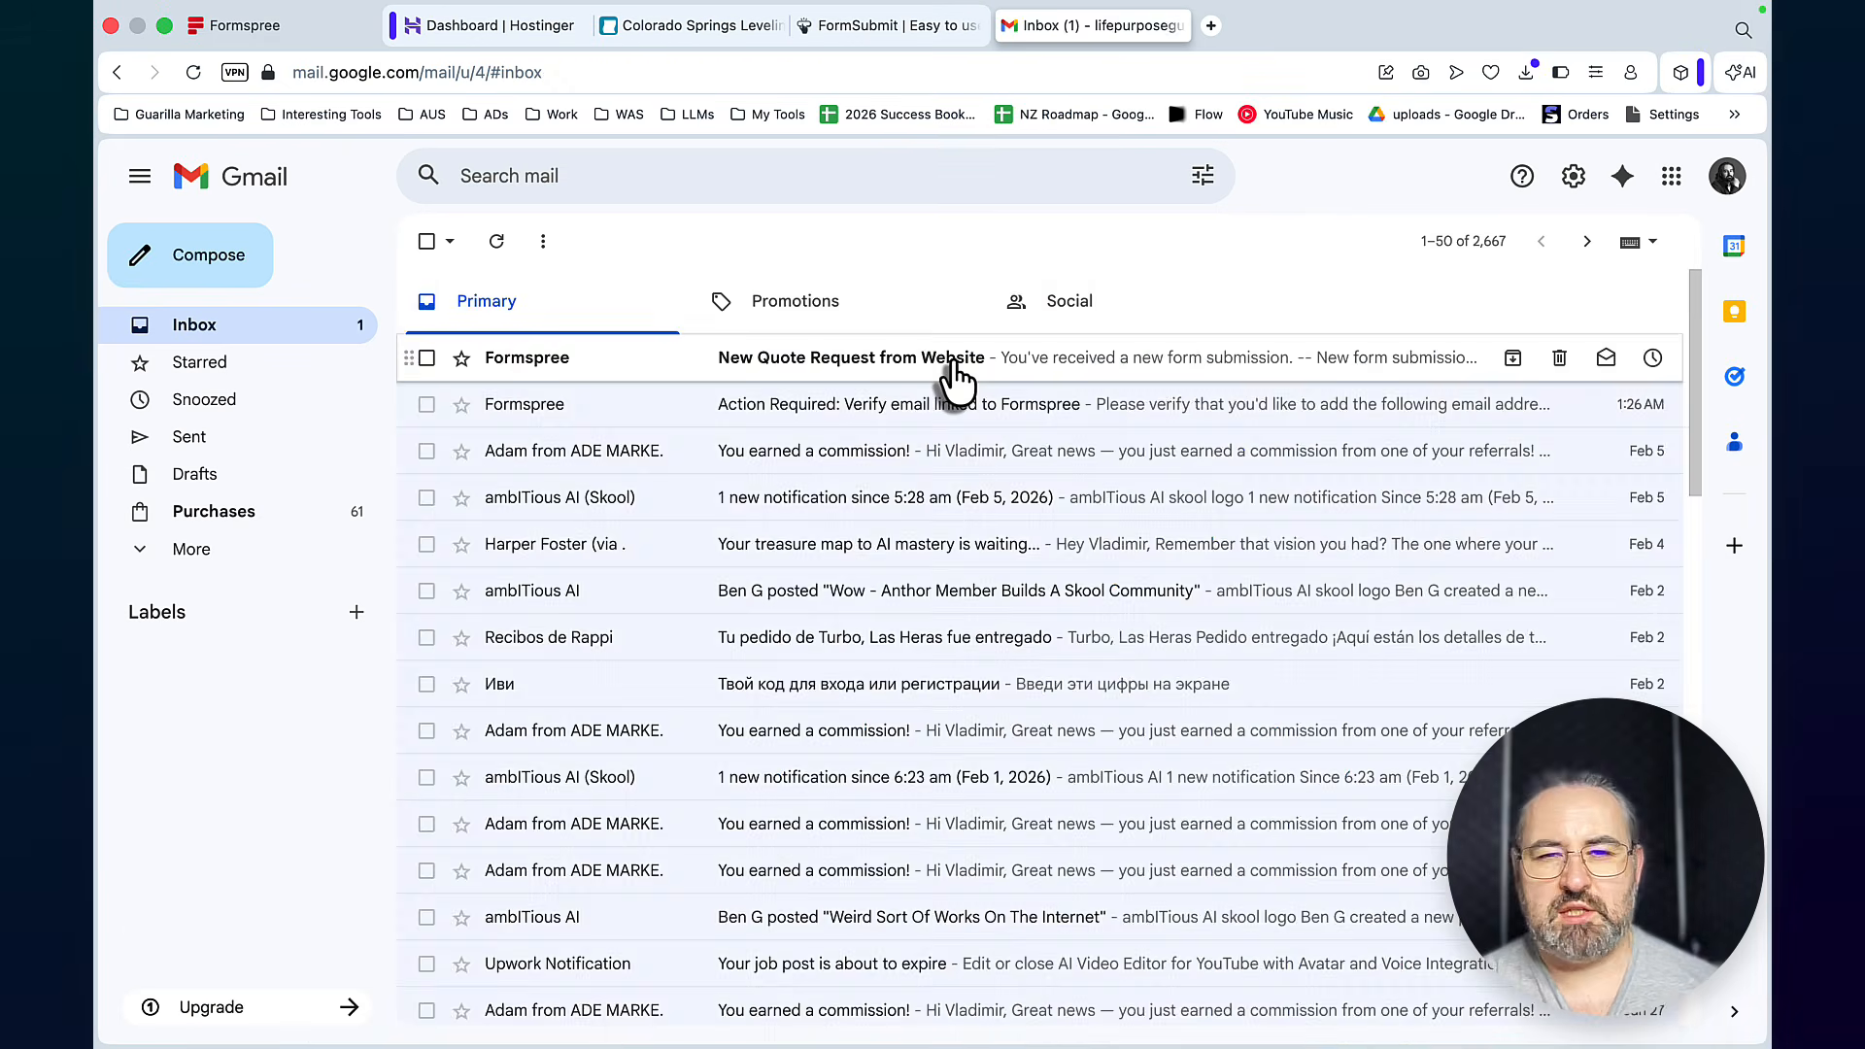
# Read Formspree's 'New Quote Request from Website' test email in Gmail, then return to the live site tab
pyautogui.click(947, 361)
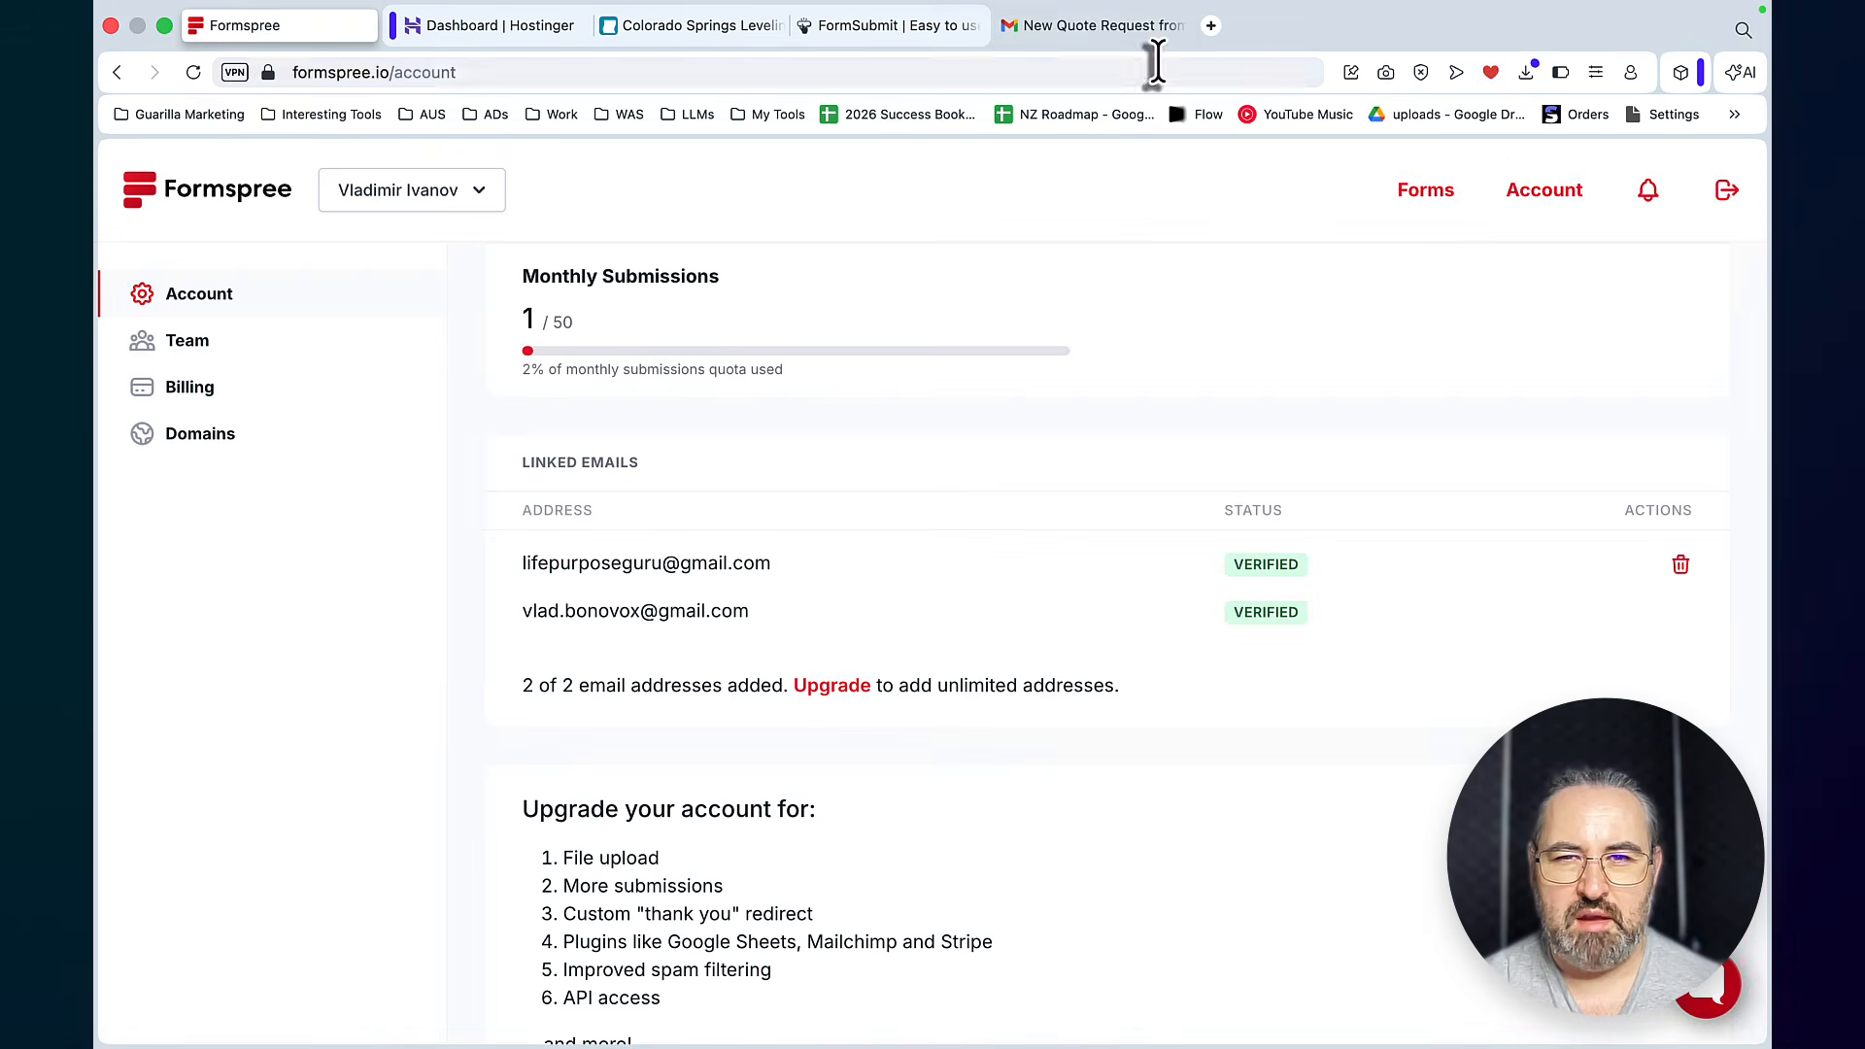
pyautogui.click(1133, 31)
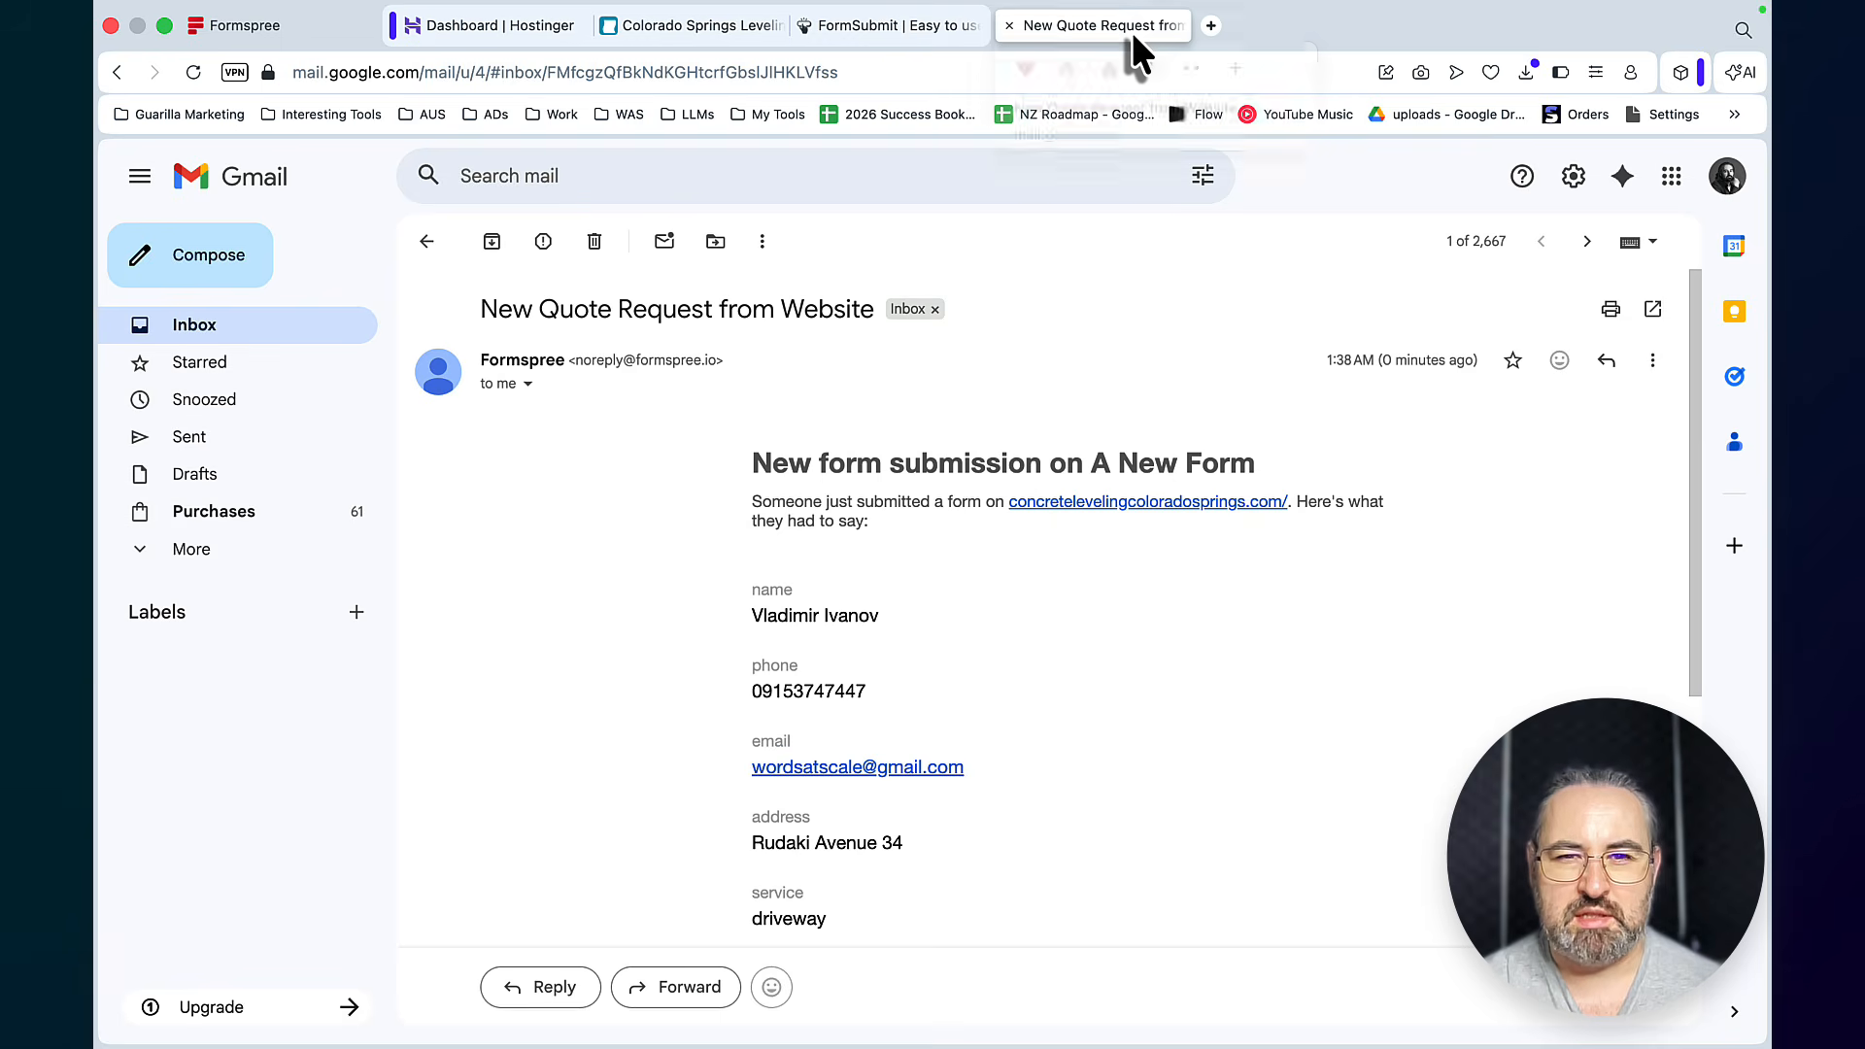
pyautogui.click(694, 25)
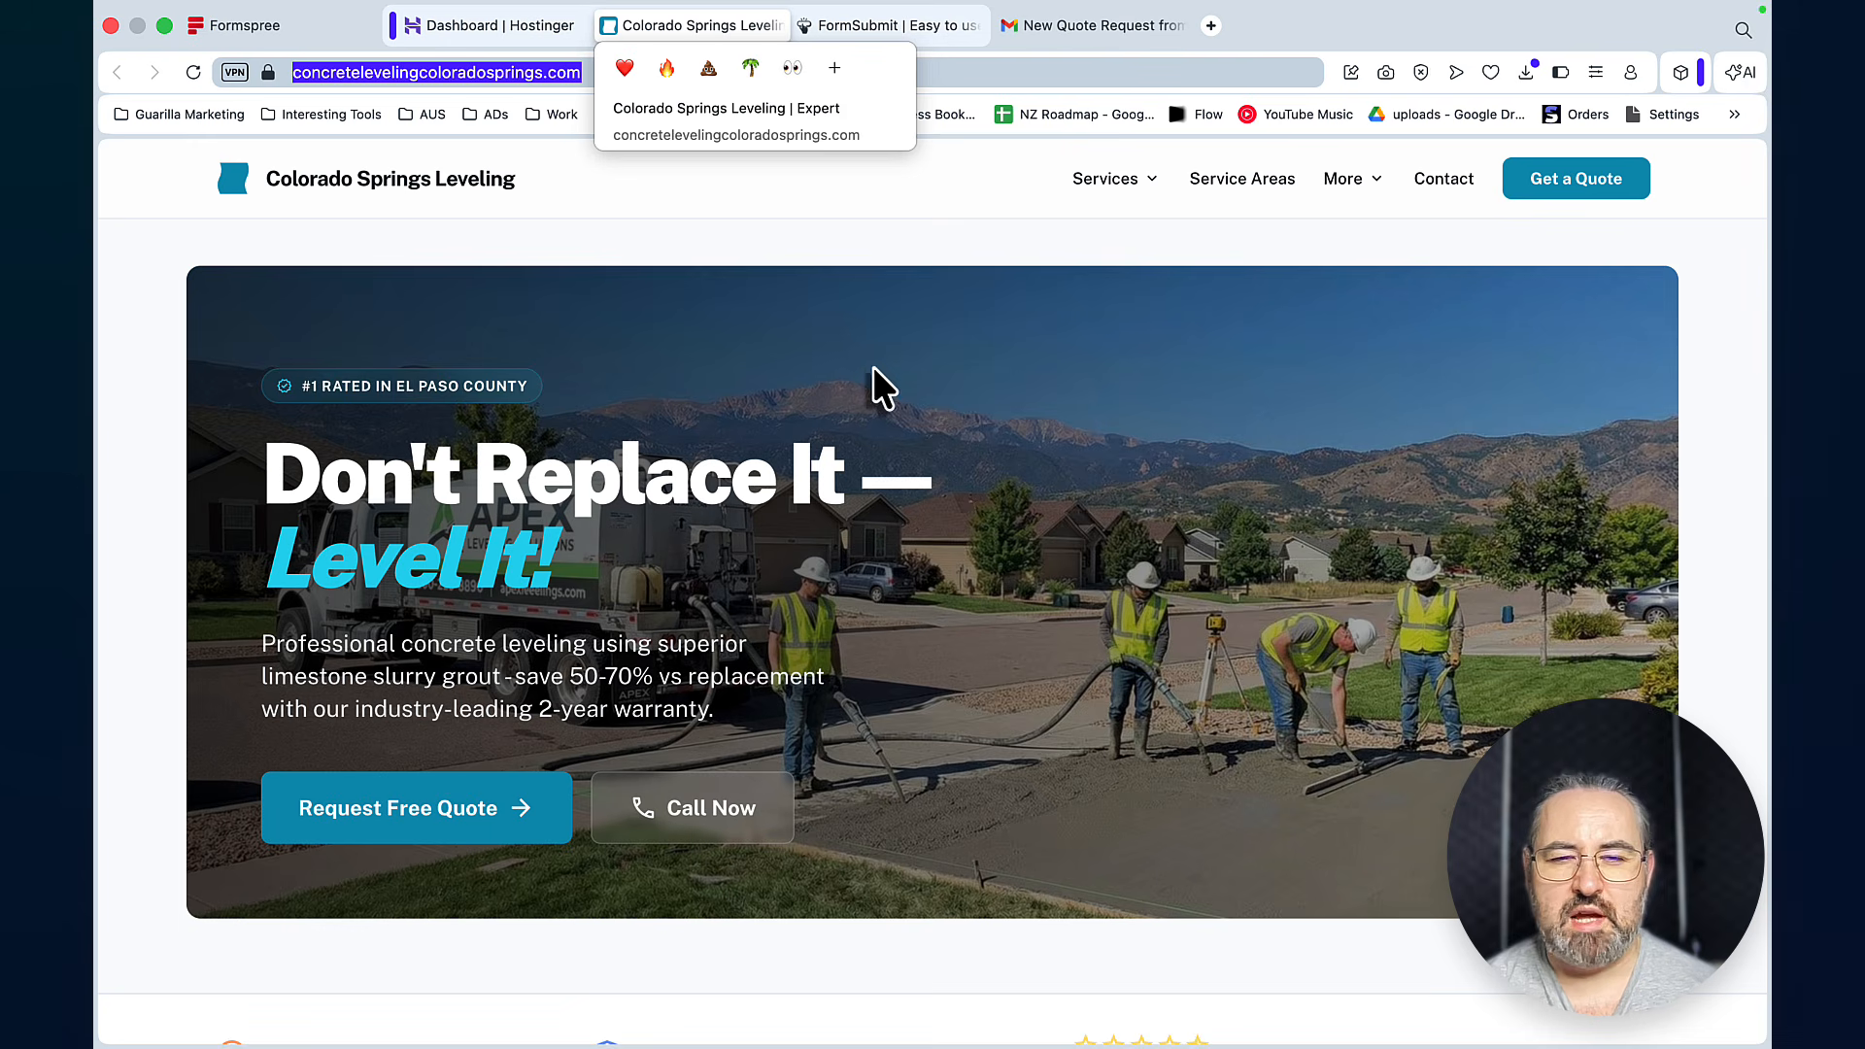
pyautogui.click(1725, 453)
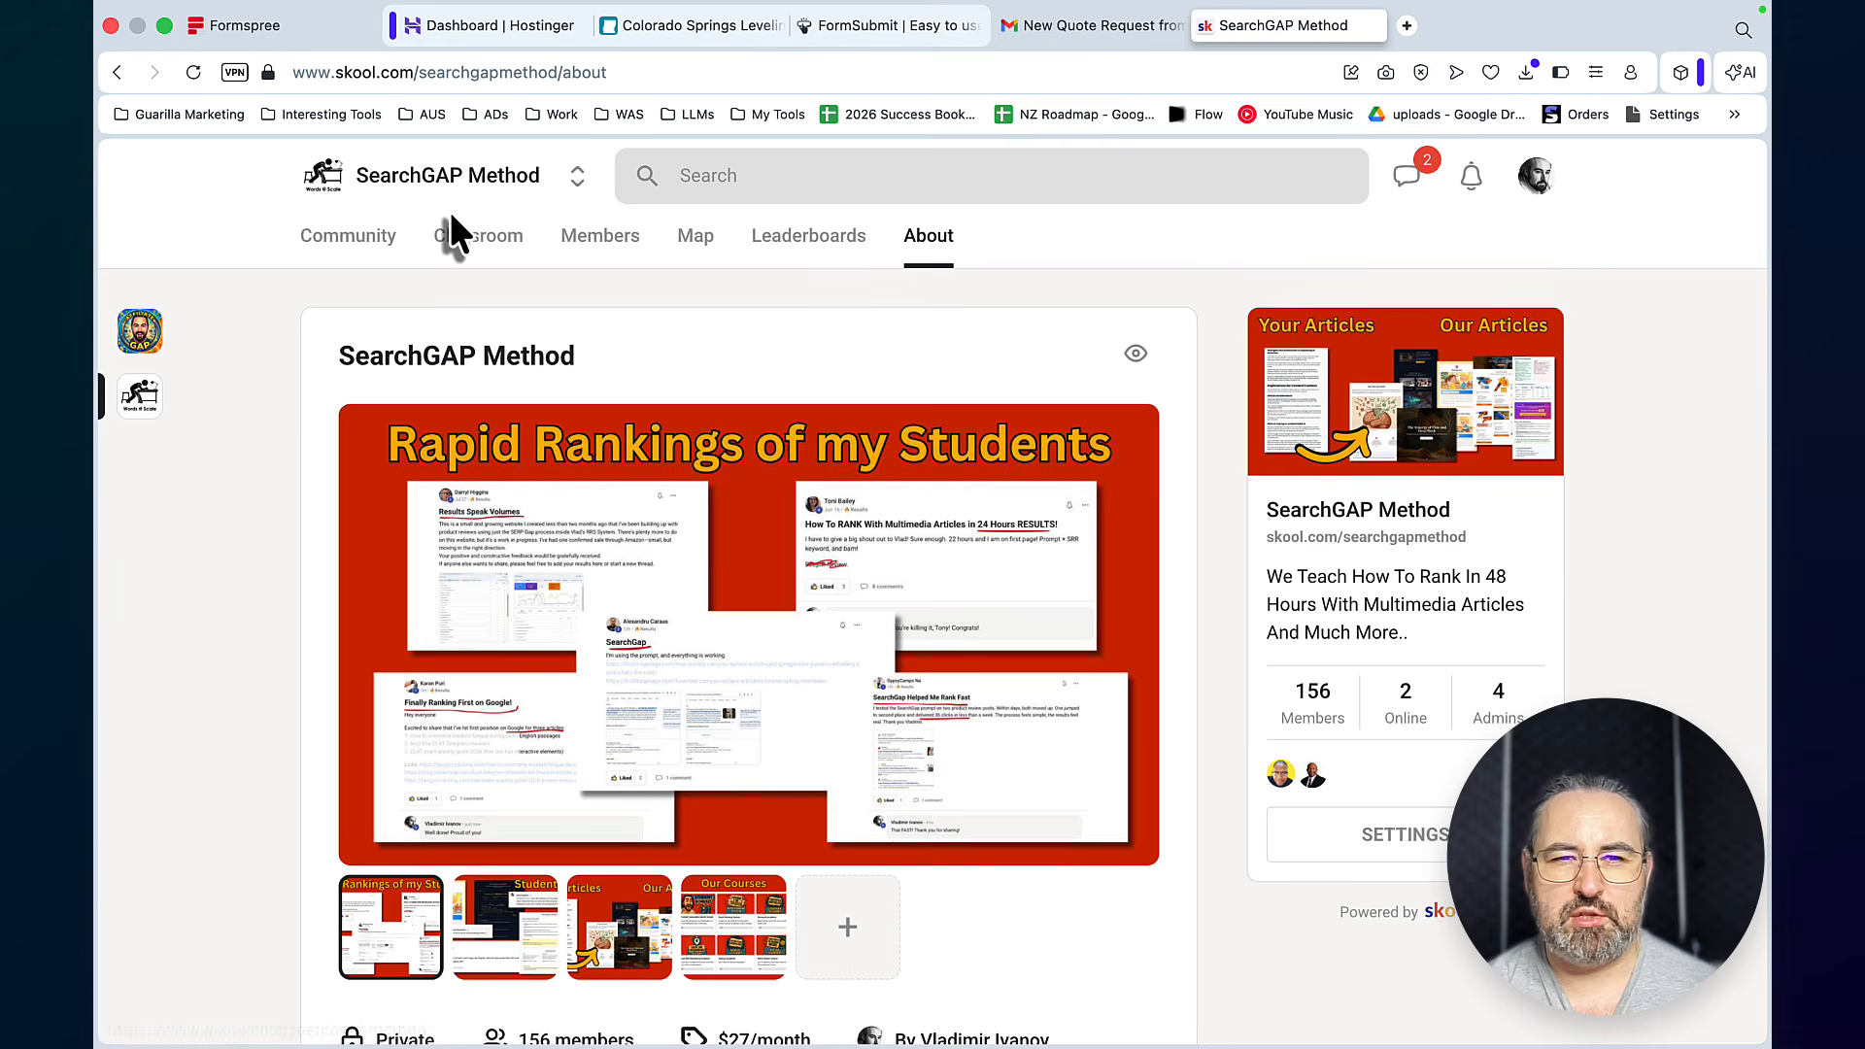
# Open the SearchGAP Method course from Classroom, then browse the Community feed
pyautogui.click(470, 254)
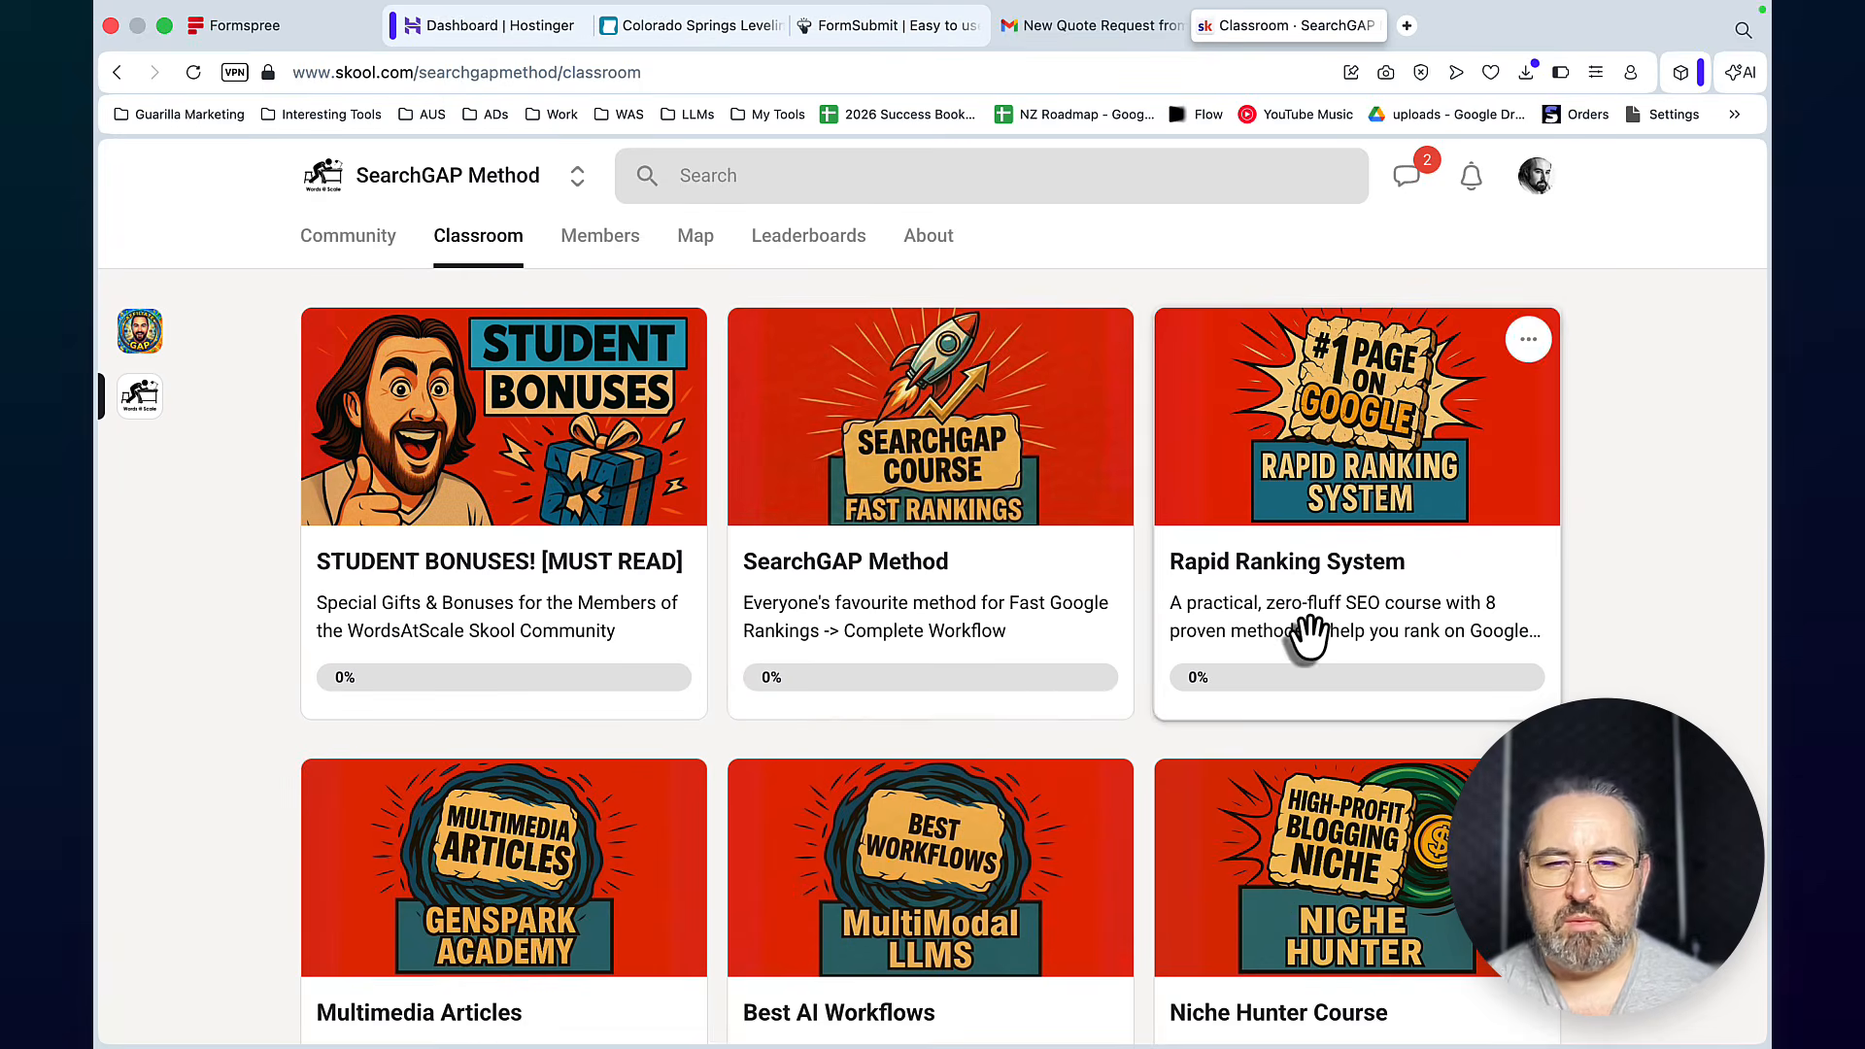
pyautogui.click(976, 594)
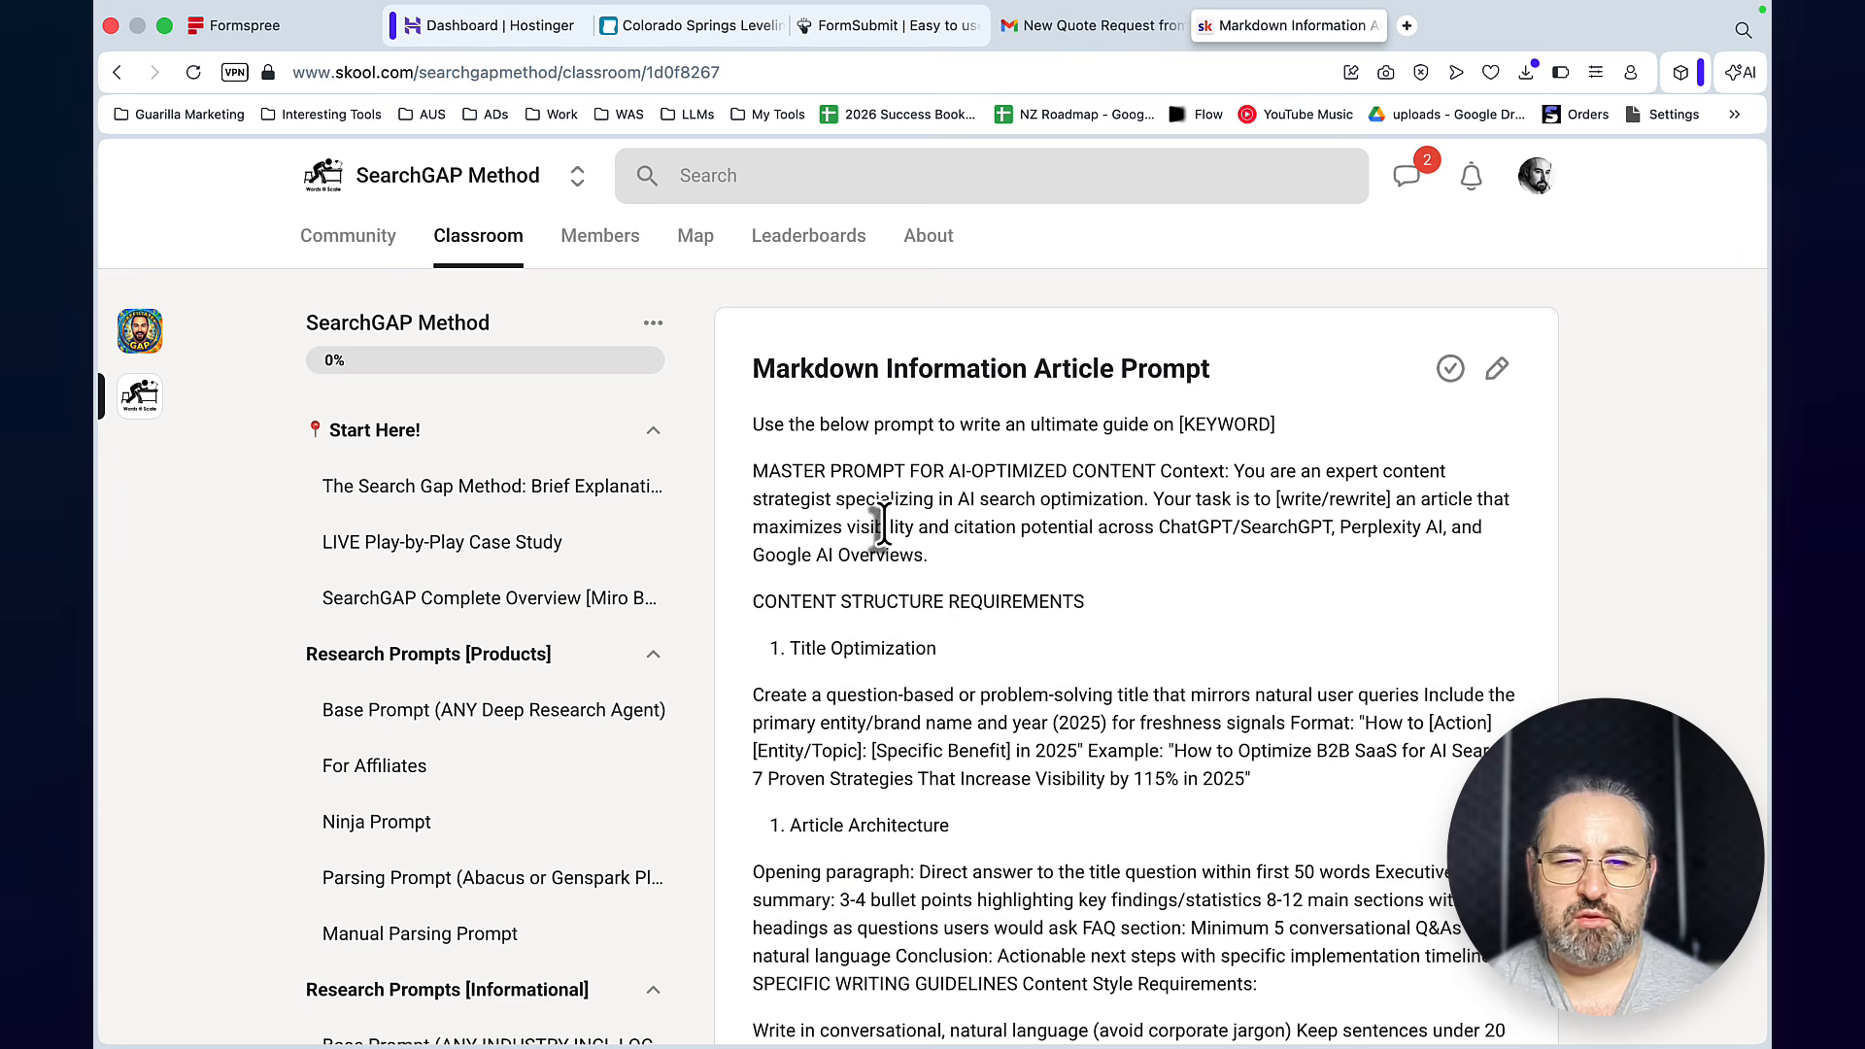
pyautogui.click(373, 245)
pyautogui.scroll(-7, 616, 446)
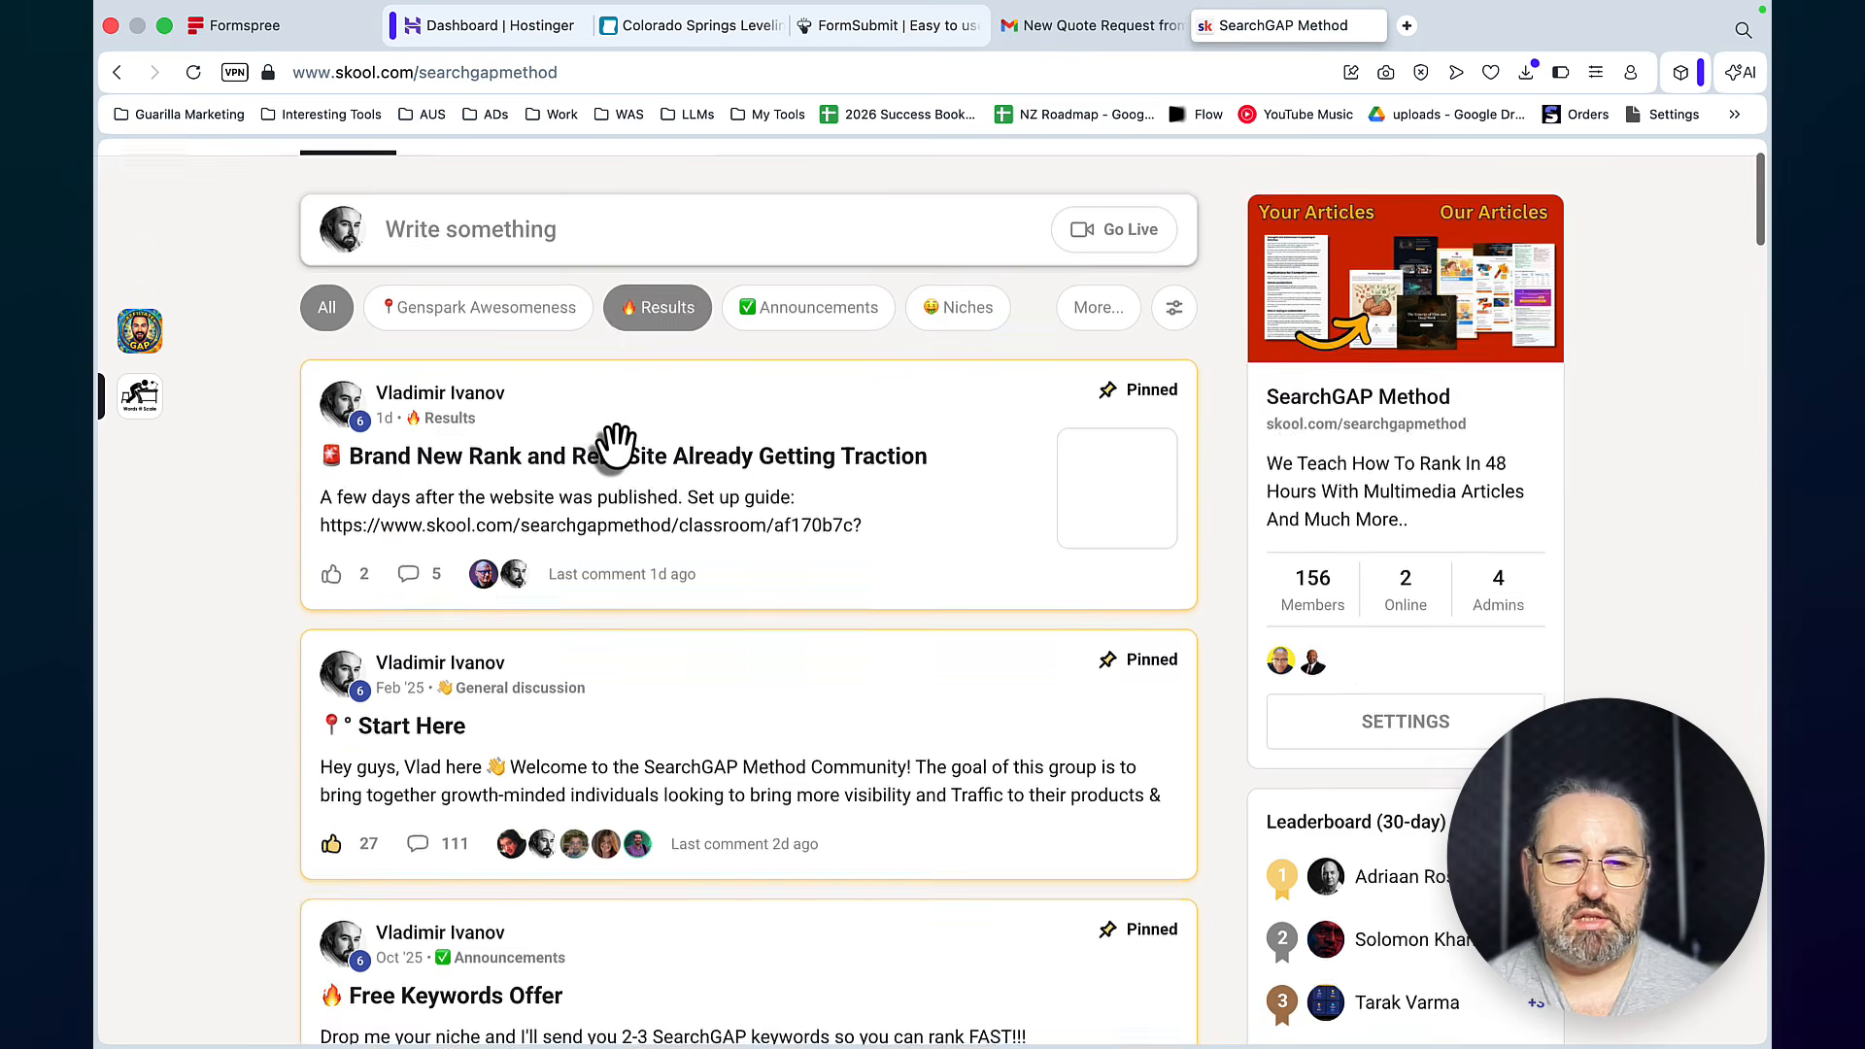
pyautogui.scroll(-1, 616, 445)
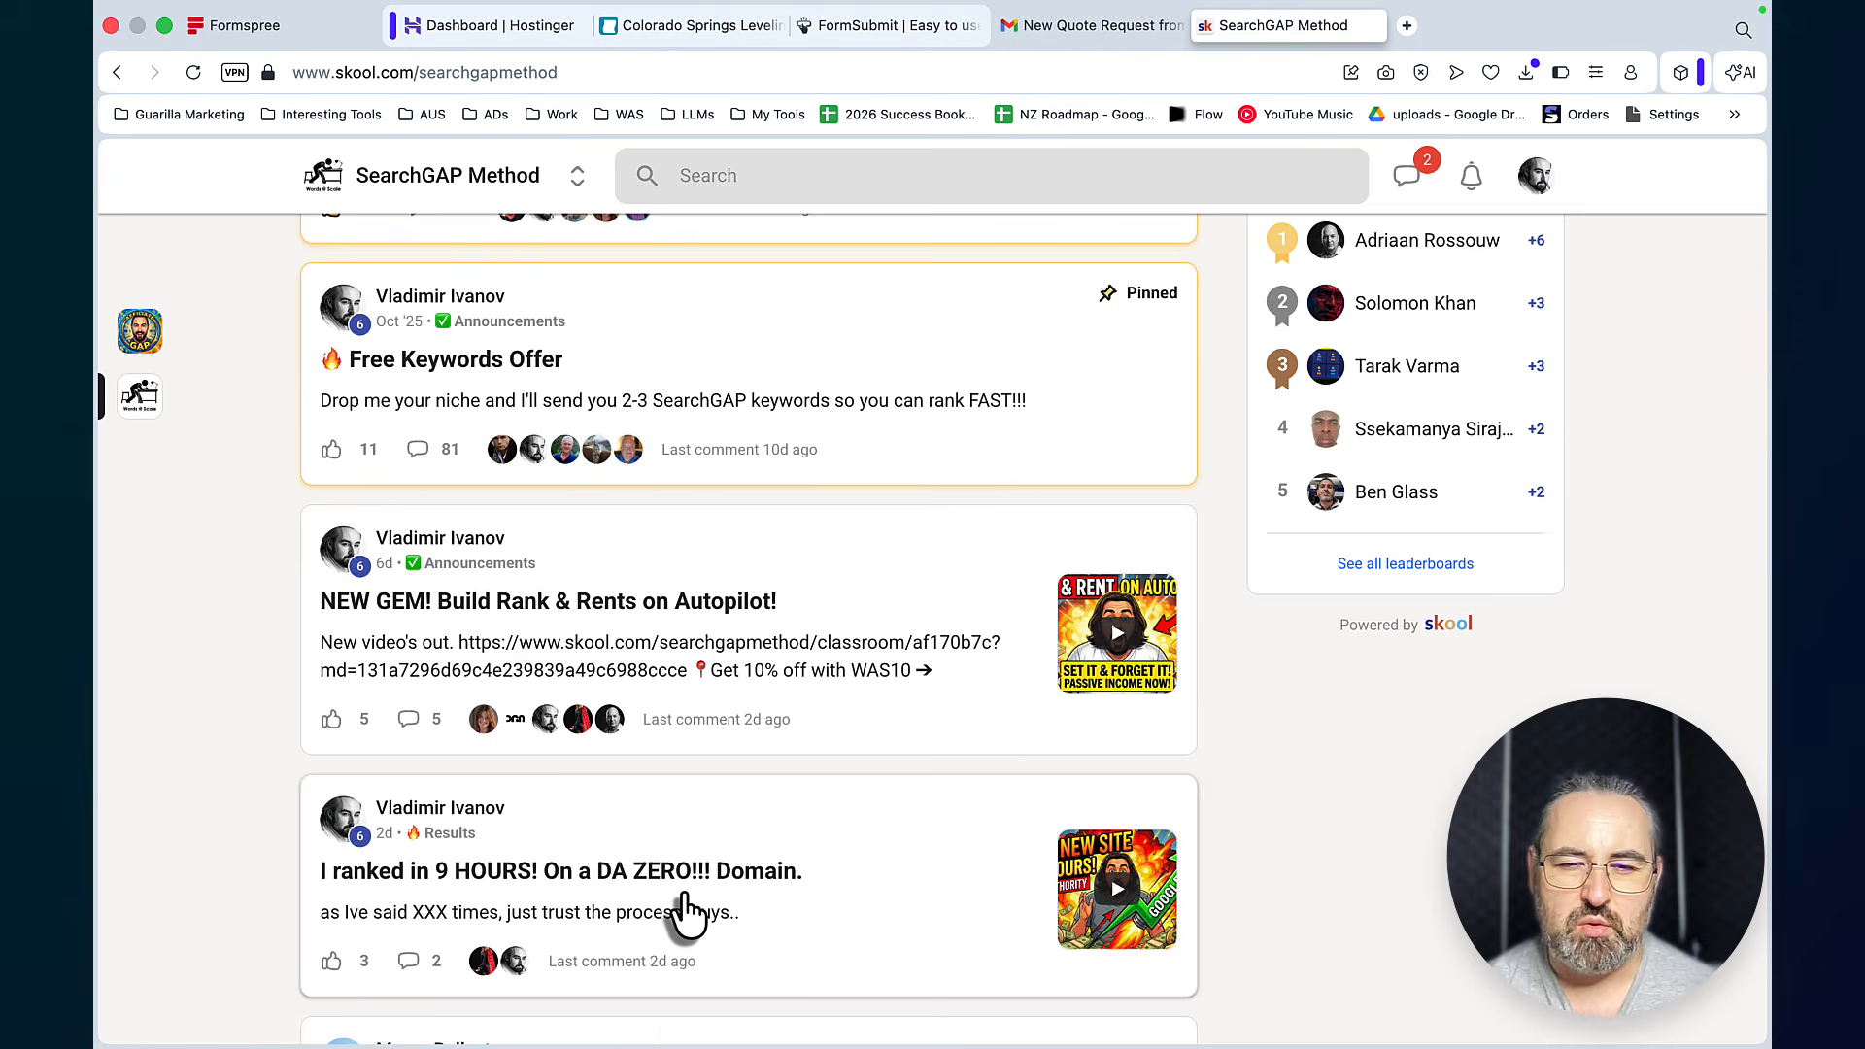
pyautogui.scroll(8, 687, 907)
# Return to Classroom and scroll through the course cards down to Local SEO Outranking Academy
pyautogui.click(526, 243)
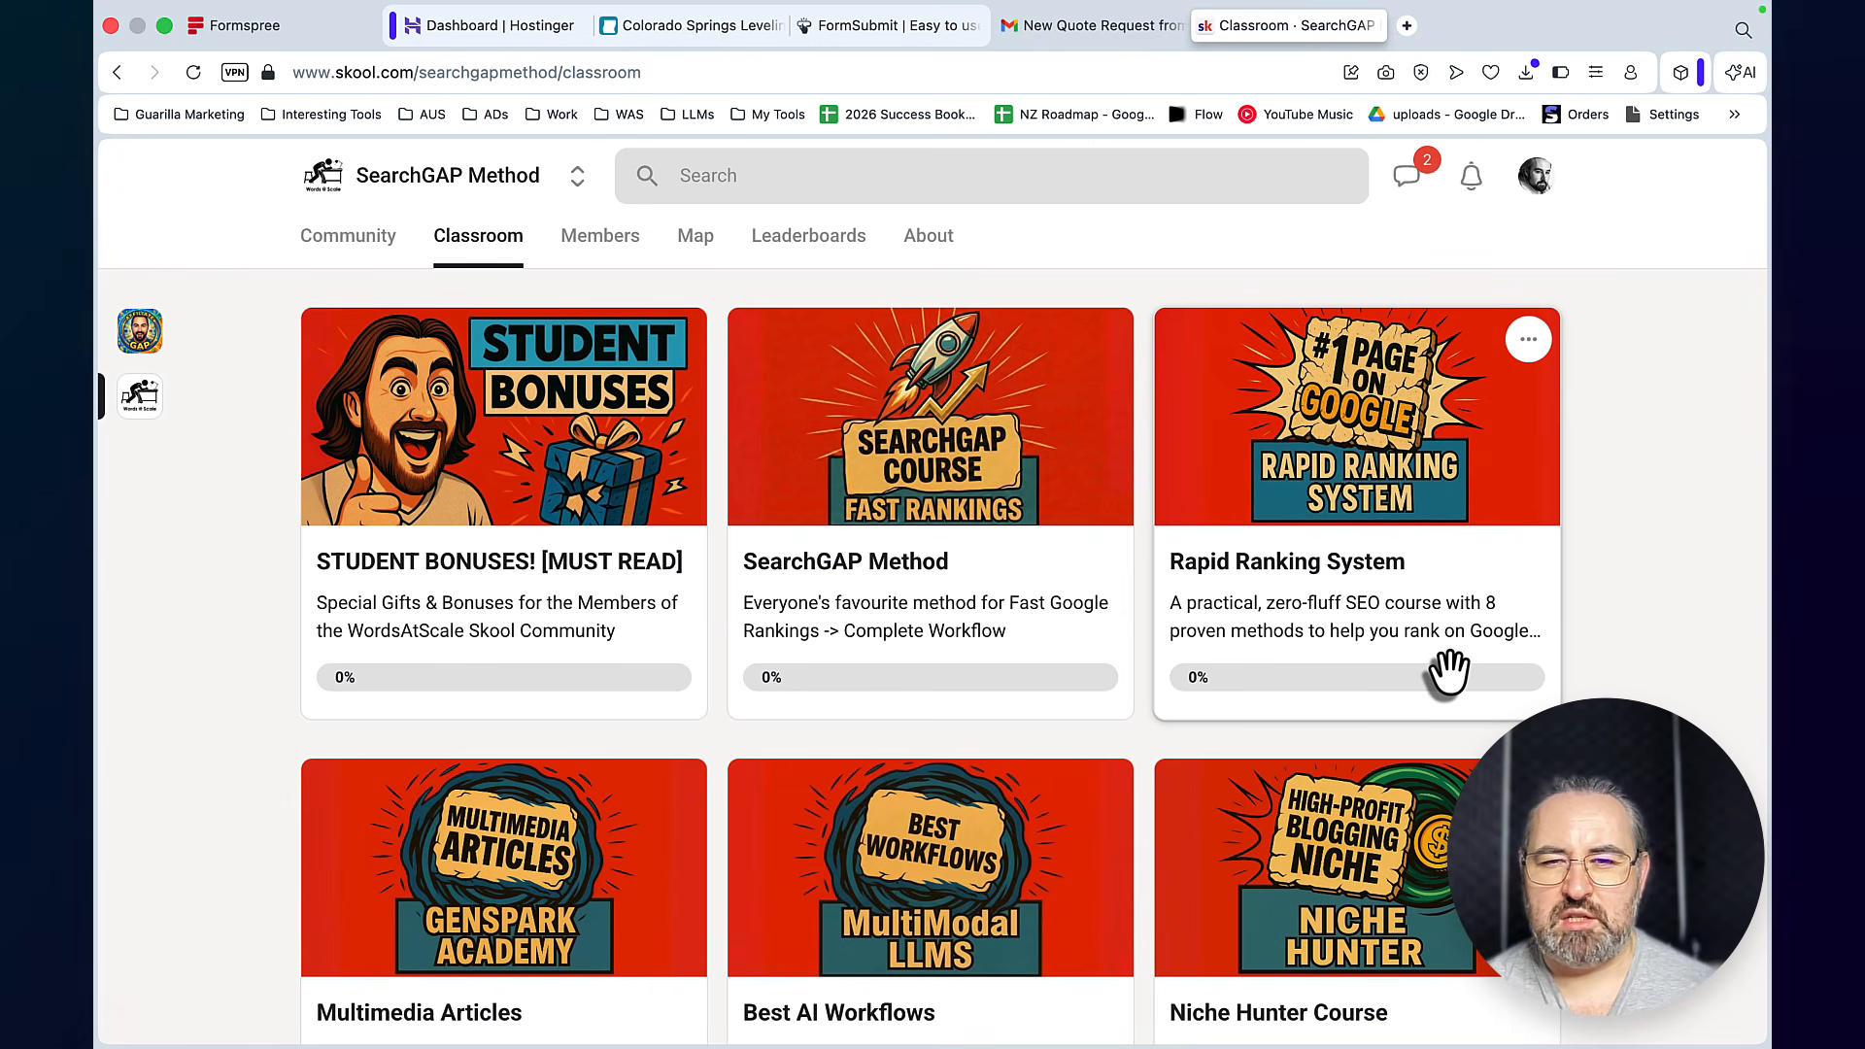
pyautogui.scroll(-4, 1353, 612)
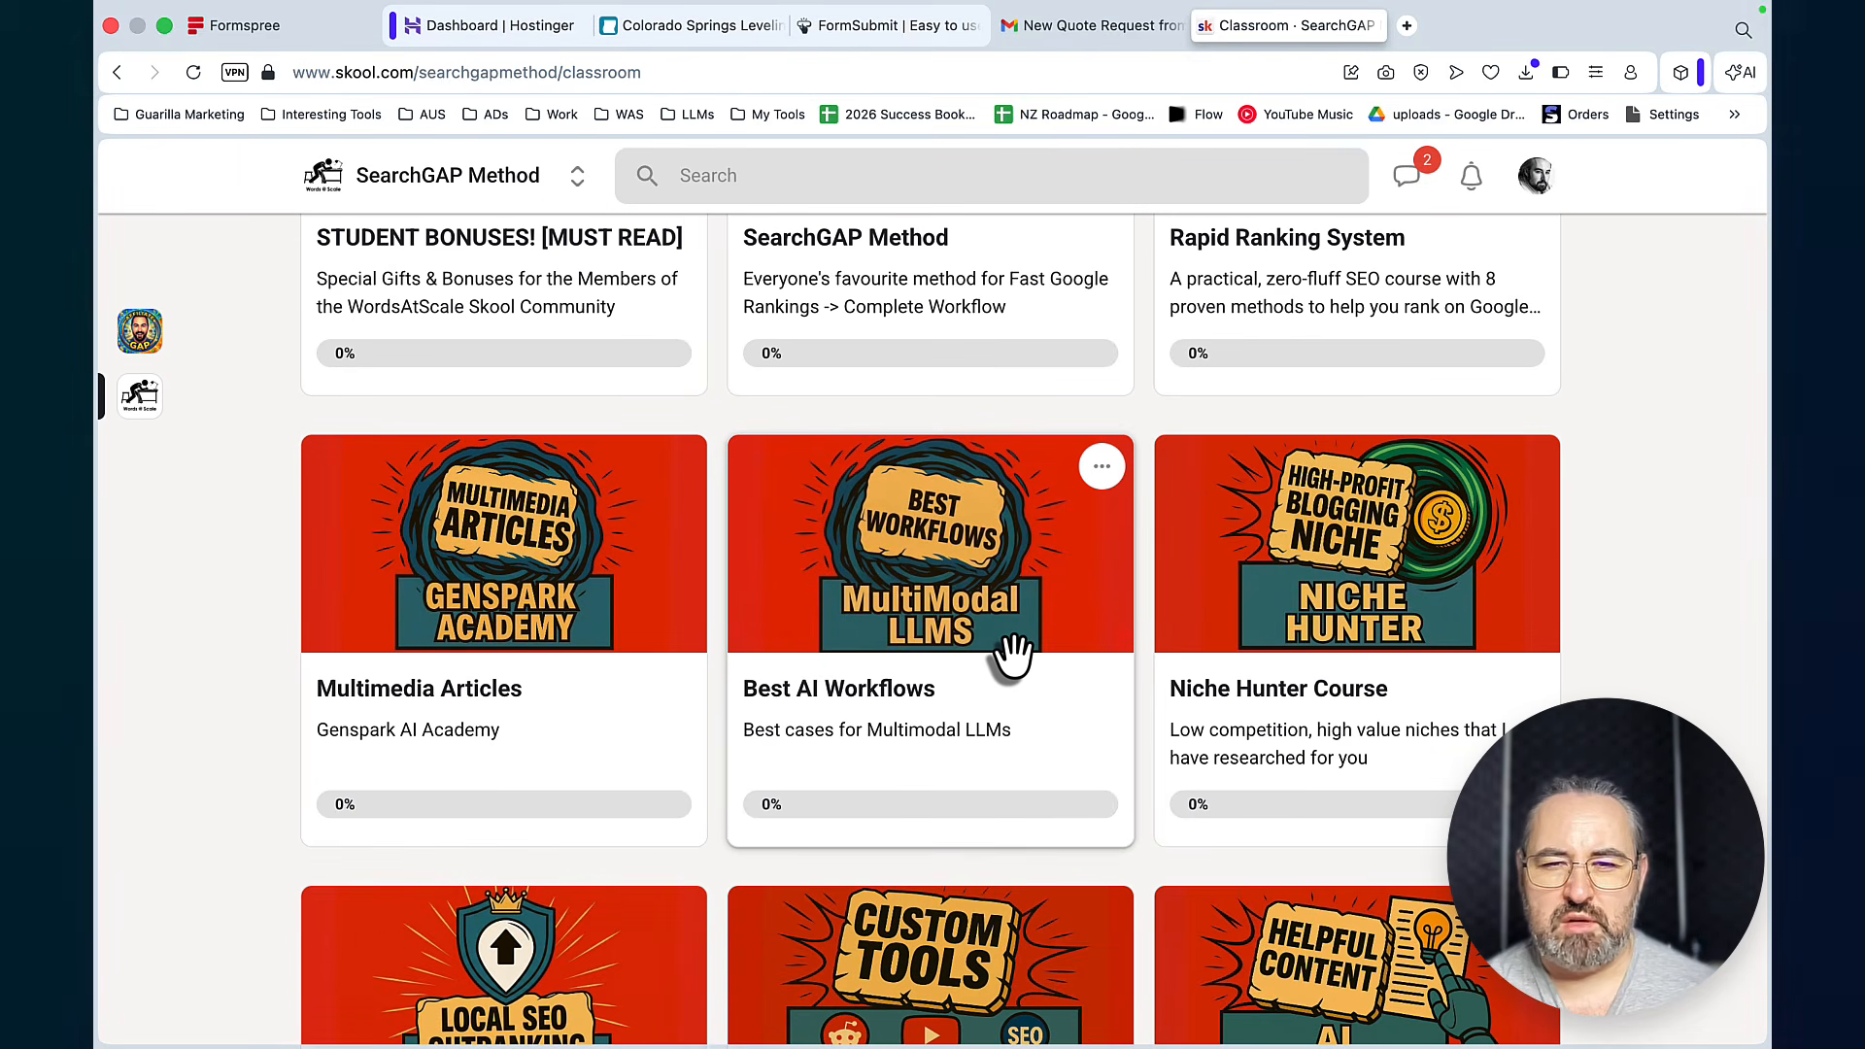
pyautogui.scroll(-2, 1117, 632)
pyautogui.scroll(-3, 679, 777)
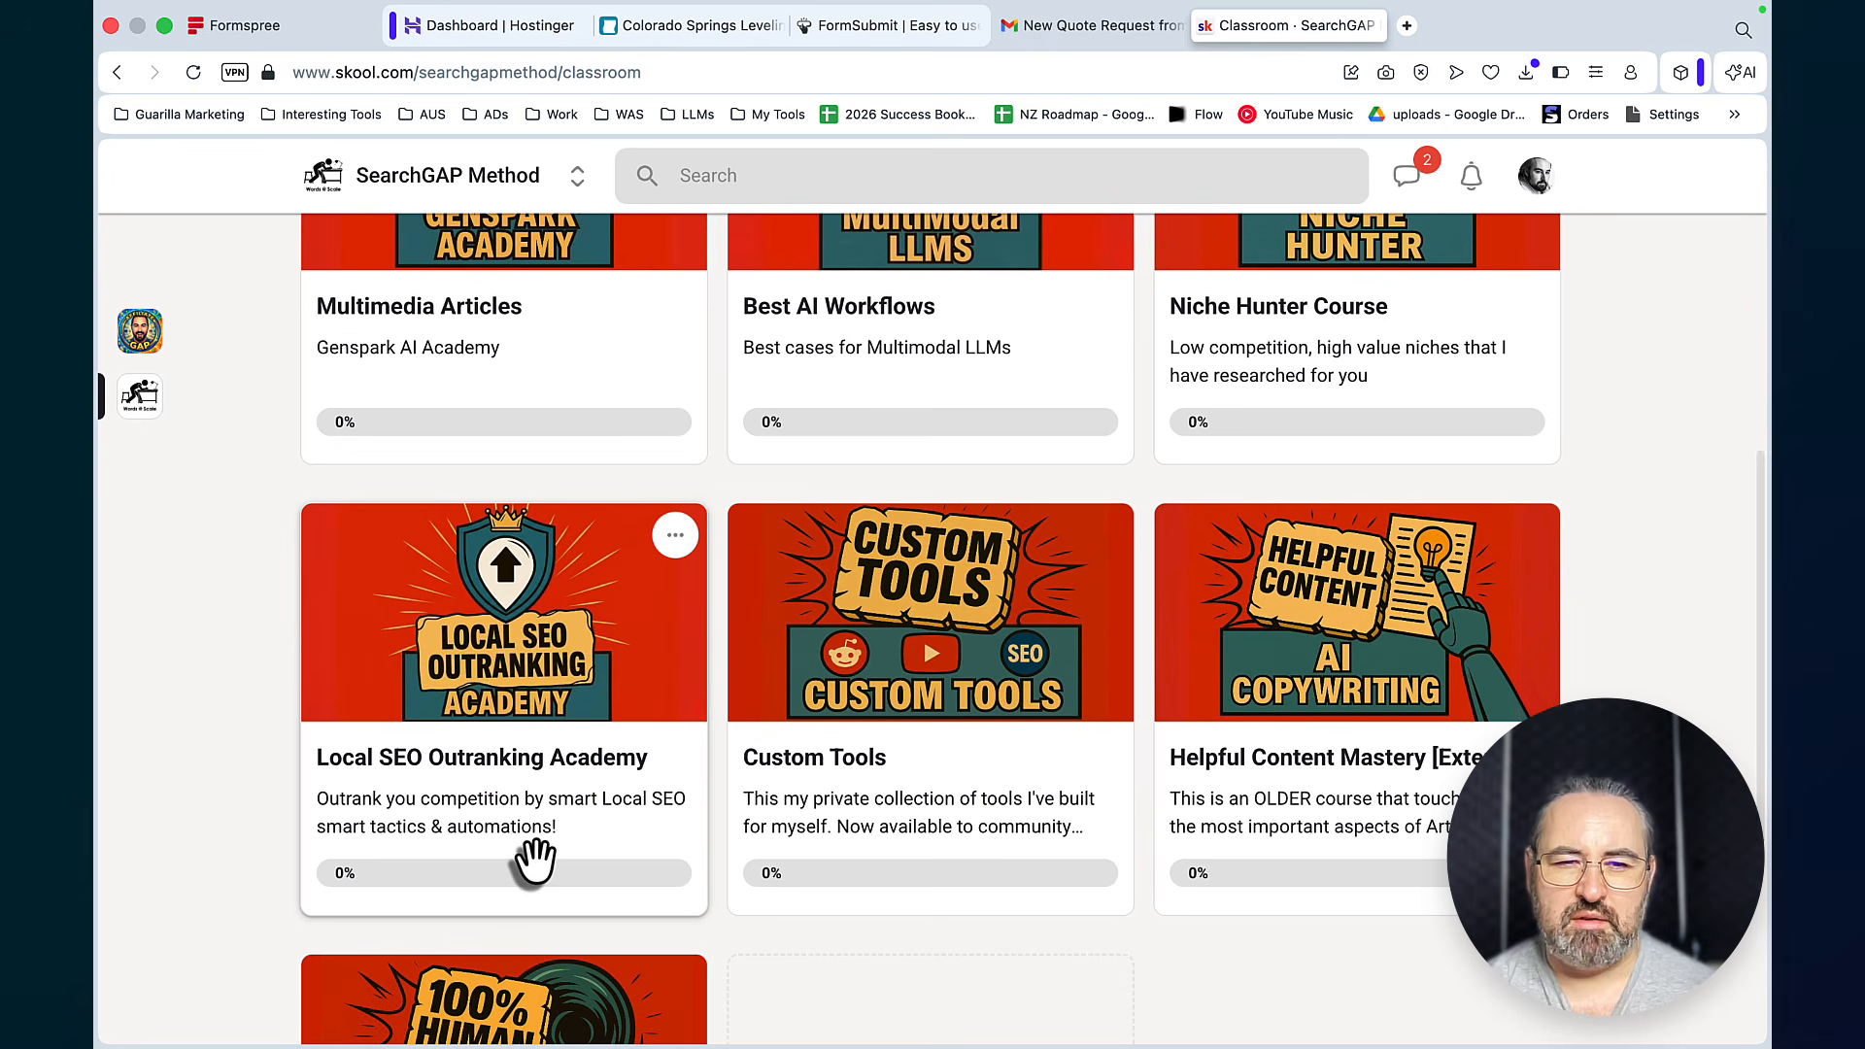